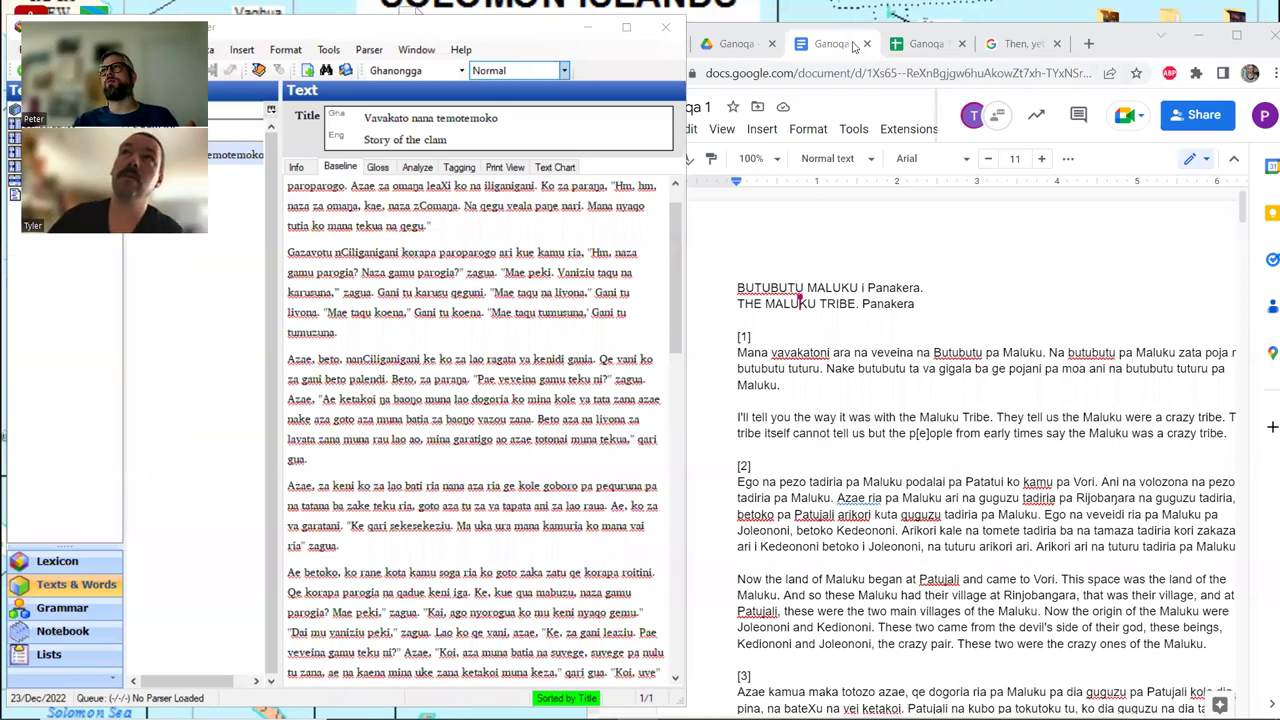
Step: Widen the browser and FieldWorks windows so the text reflows
{"action": "left_click_drag", "start_coordinate": [815, 55], "coordinate": [714, 52]}
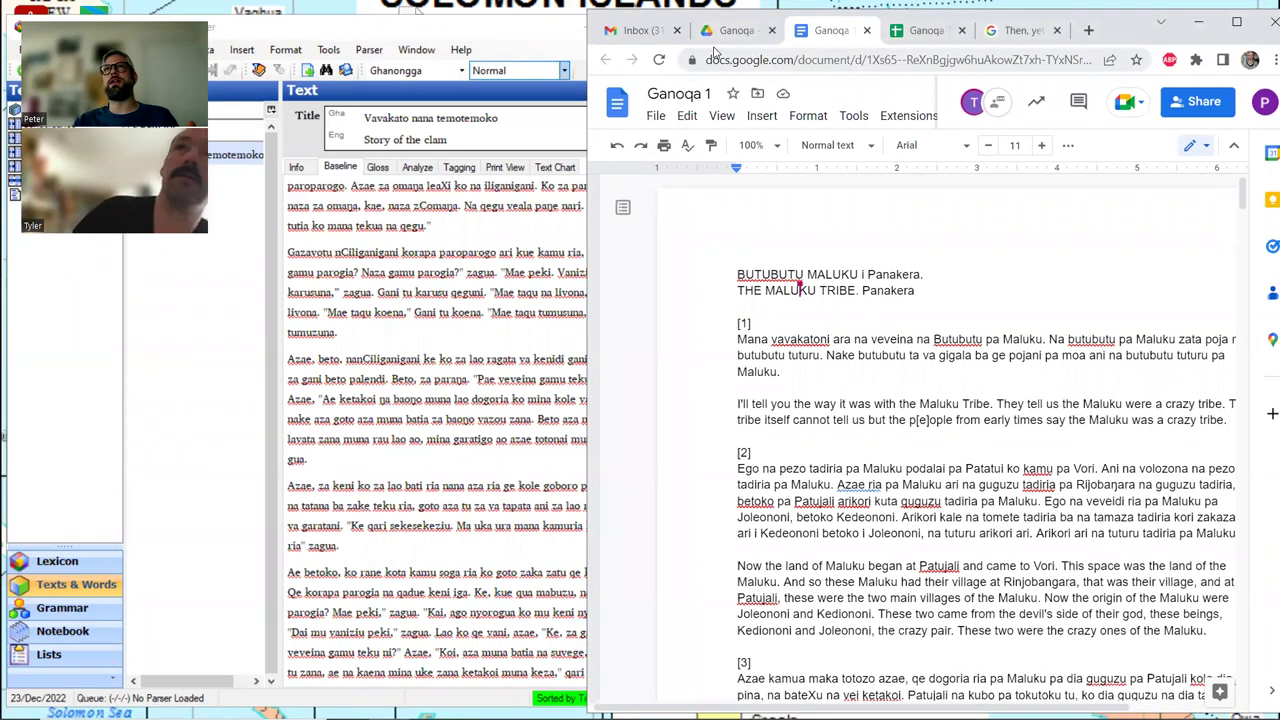
{"action": "left_click", "coordinate": [506, 38]}
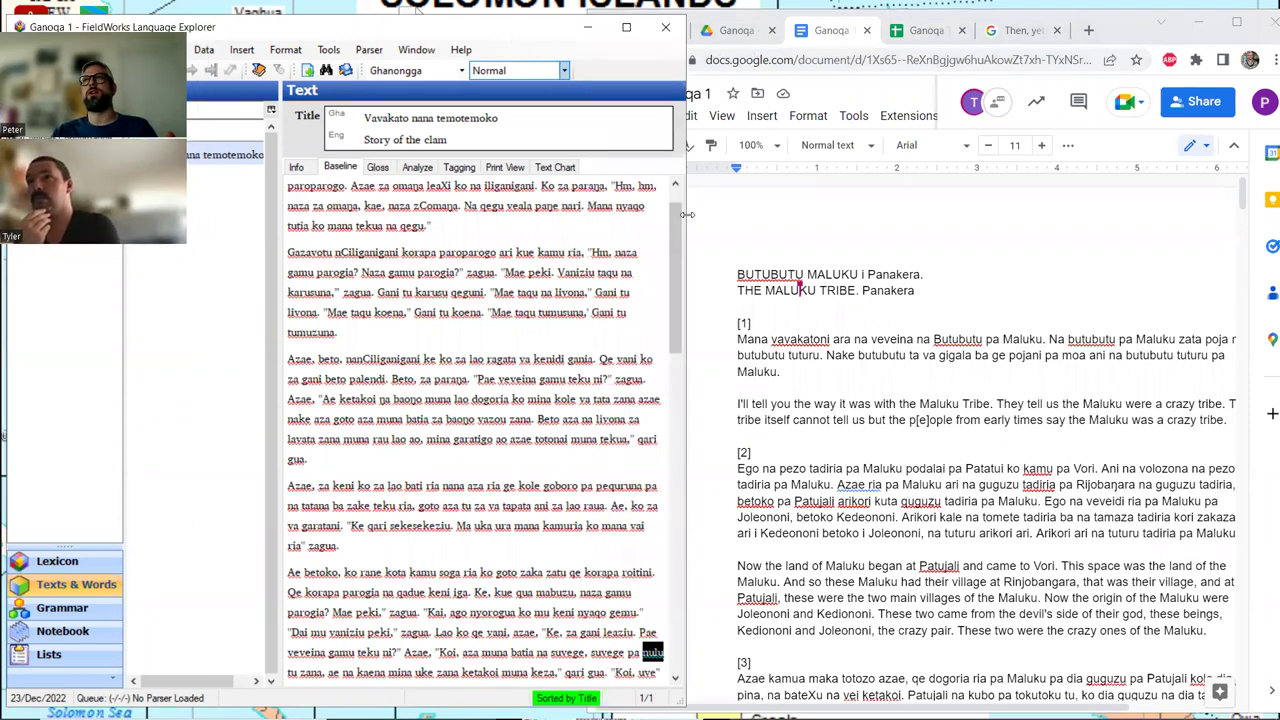
{"action": "left_click_drag", "start_coordinate": [688, 214], "coordinate": [716, 214]}
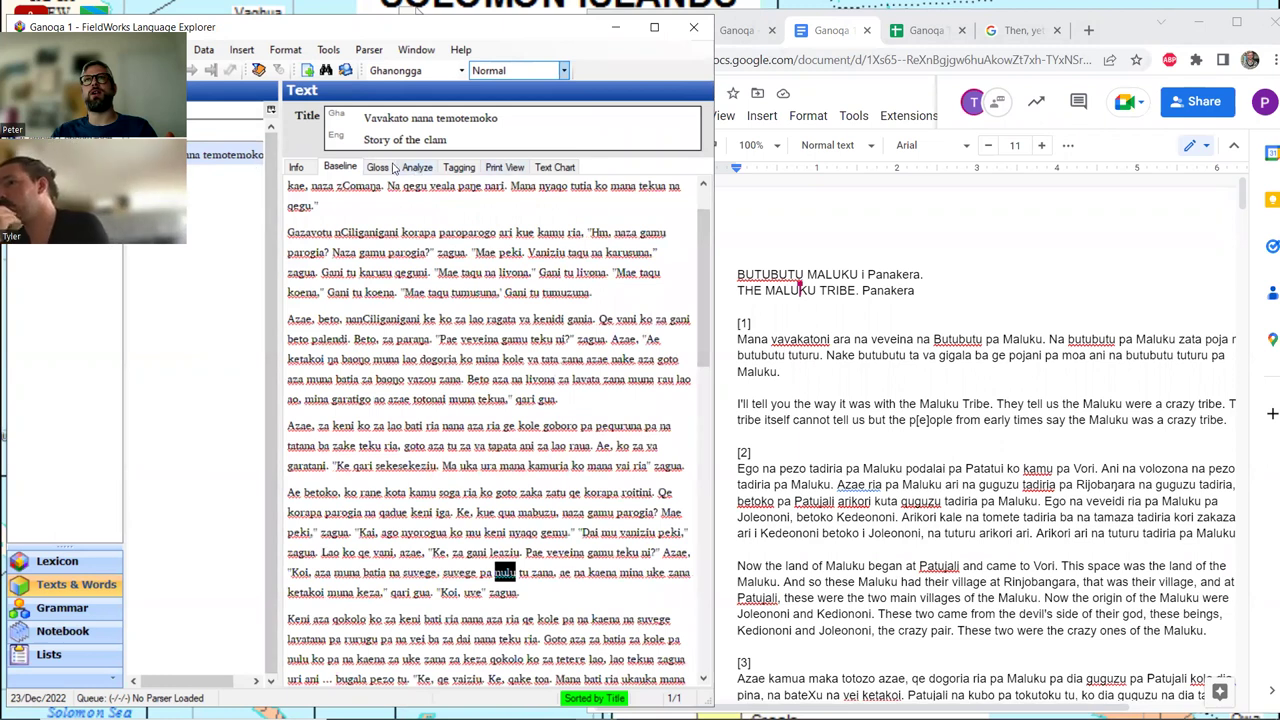
Step: Preview the existing text in the interlinear gloss view, then return to the plain baseline
{"action": "left_click", "coordinate": [386, 167]}
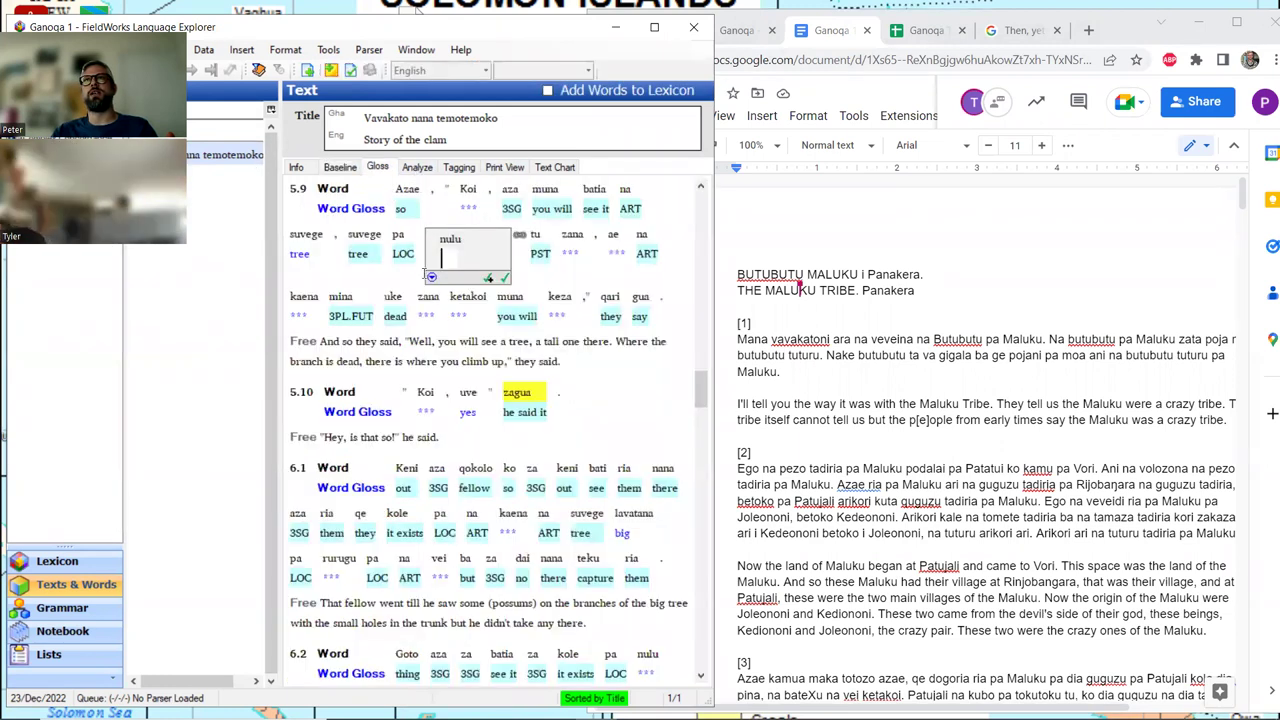
{"action": "scroll", "coordinate": [424, 273], "scroll_direction": "down", "scroll_amount": 10}
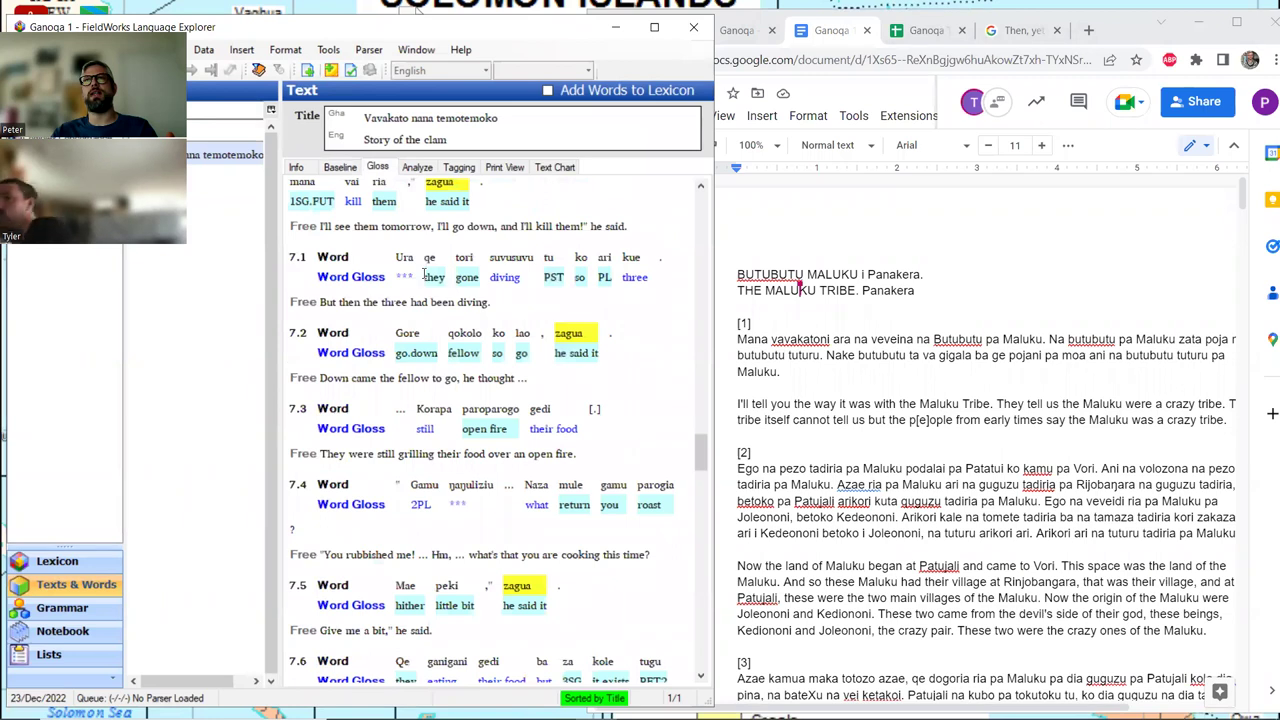
{"action": "scroll", "coordinate": [424, 273], "scroll_direction": "down", "scroll_amount": 10}
{"action": "scroll", "coordinate": [424, 276], "scroll_direction": "down", "scroll_amount": 10}
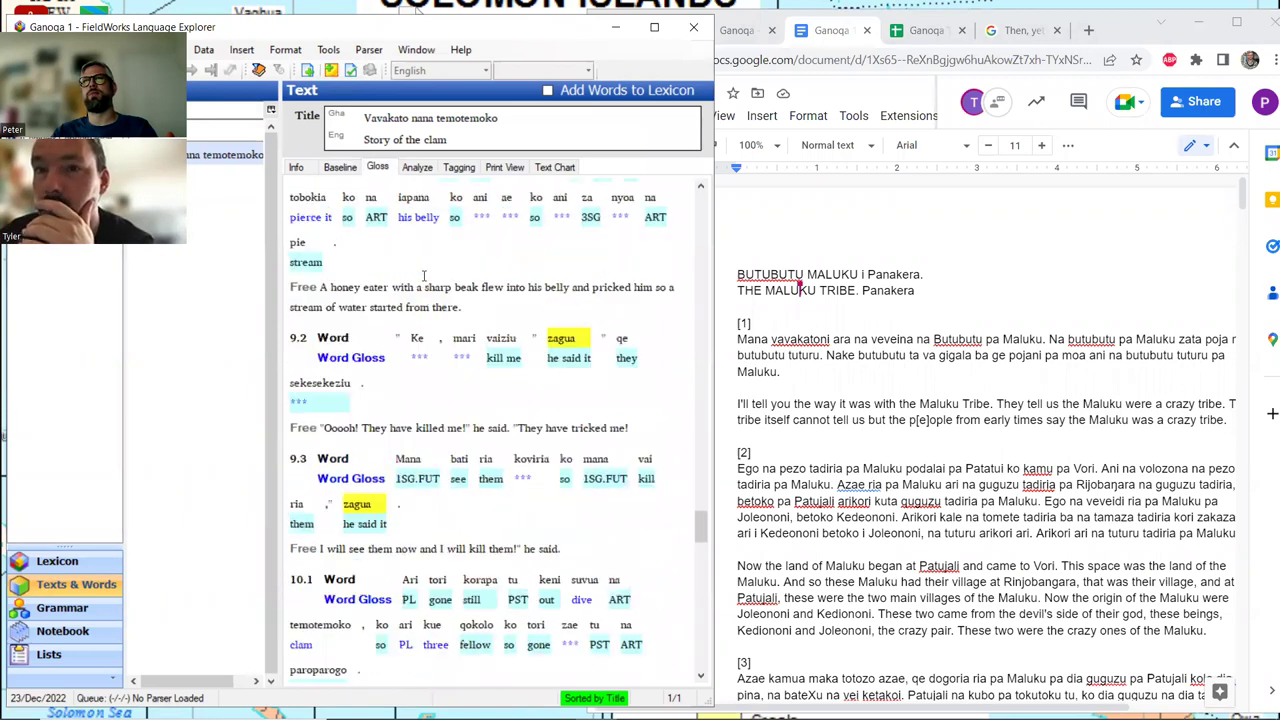
{"action": "scroll", "coordinate": [424, 276], "scroll_direction": "down", "scroll_amount": 3}
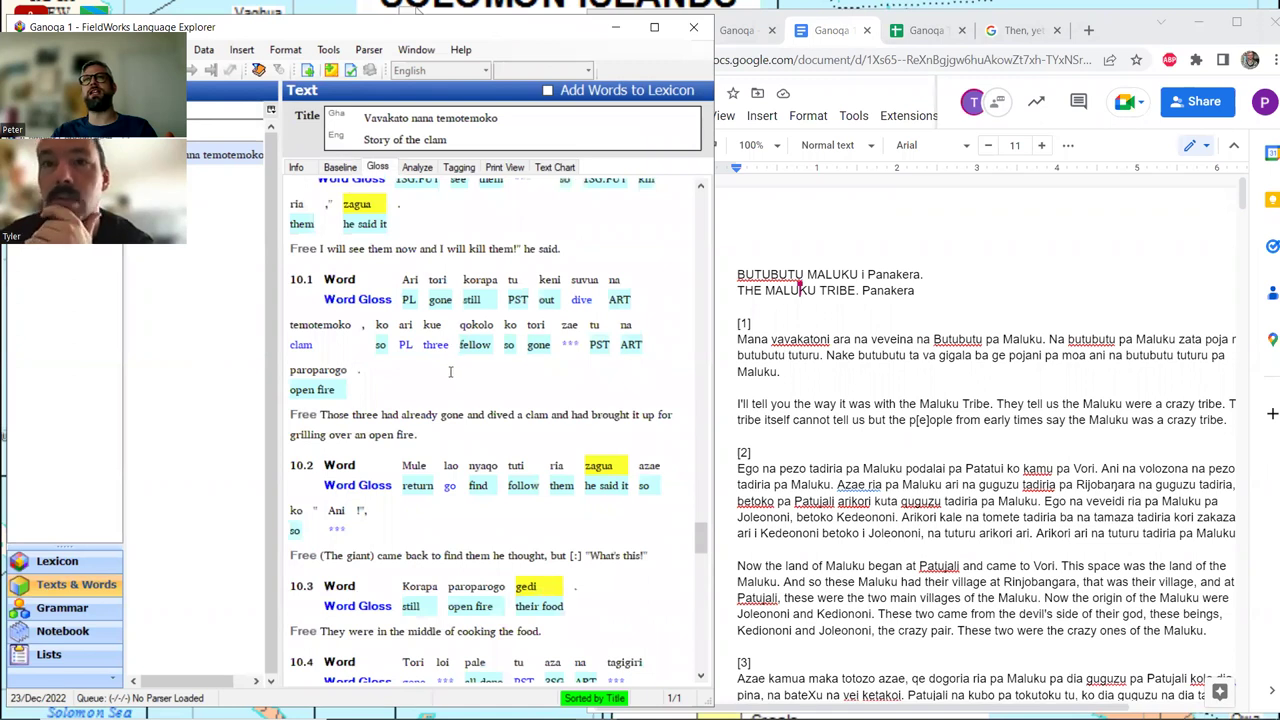
{"action": "scroll", "coordinate": [450, 371], "scroll_direction": "down", "scroll_amount": 5}
{"action": "scroll", "coordinate": [450, 371], "scroll_direction": "up", "scroll_amount": 15}
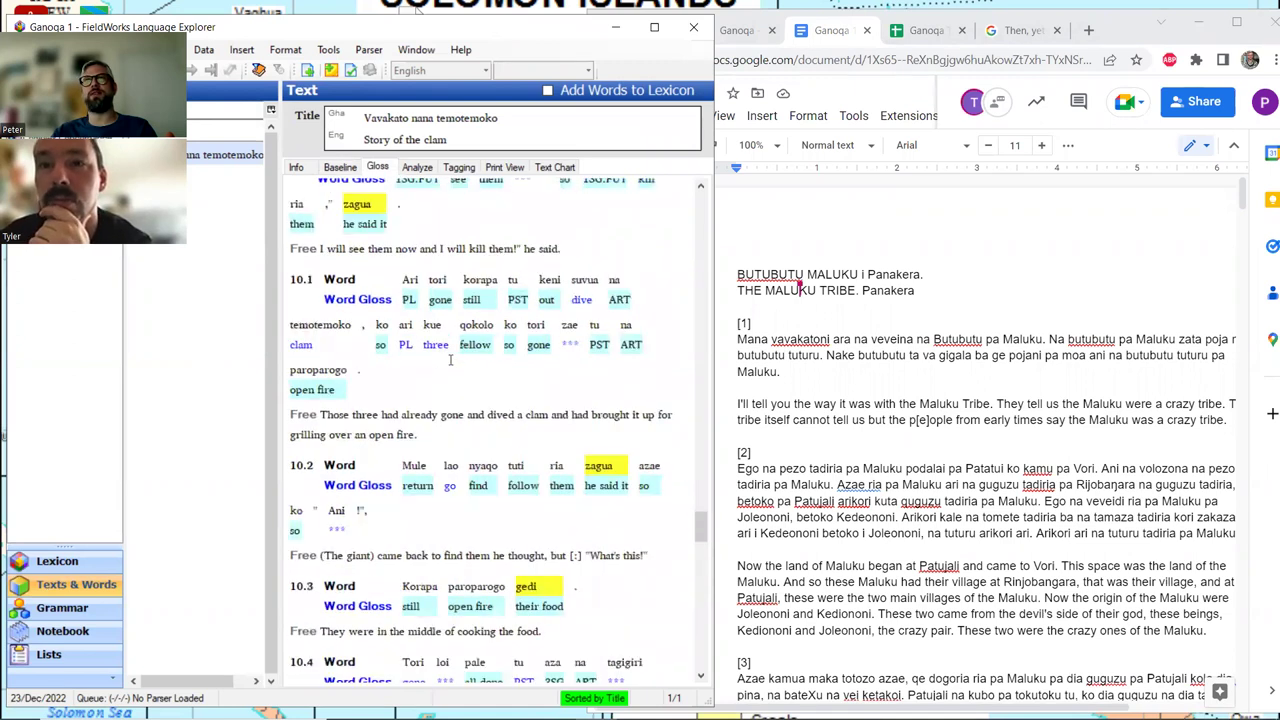
{"action": "left_click_drag", "start_coordinate": [703, 452], "coordinate": [703, 198]}
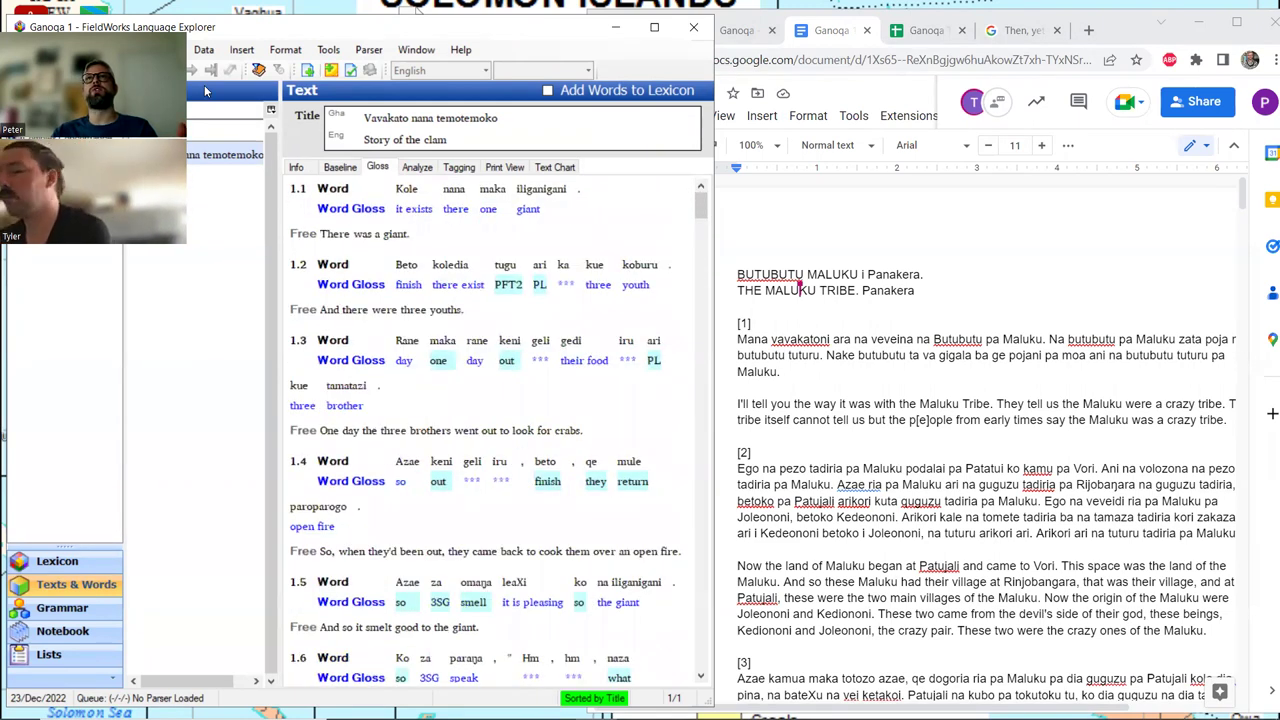
{"action": "left_click", "coordinate": [340, 167]}
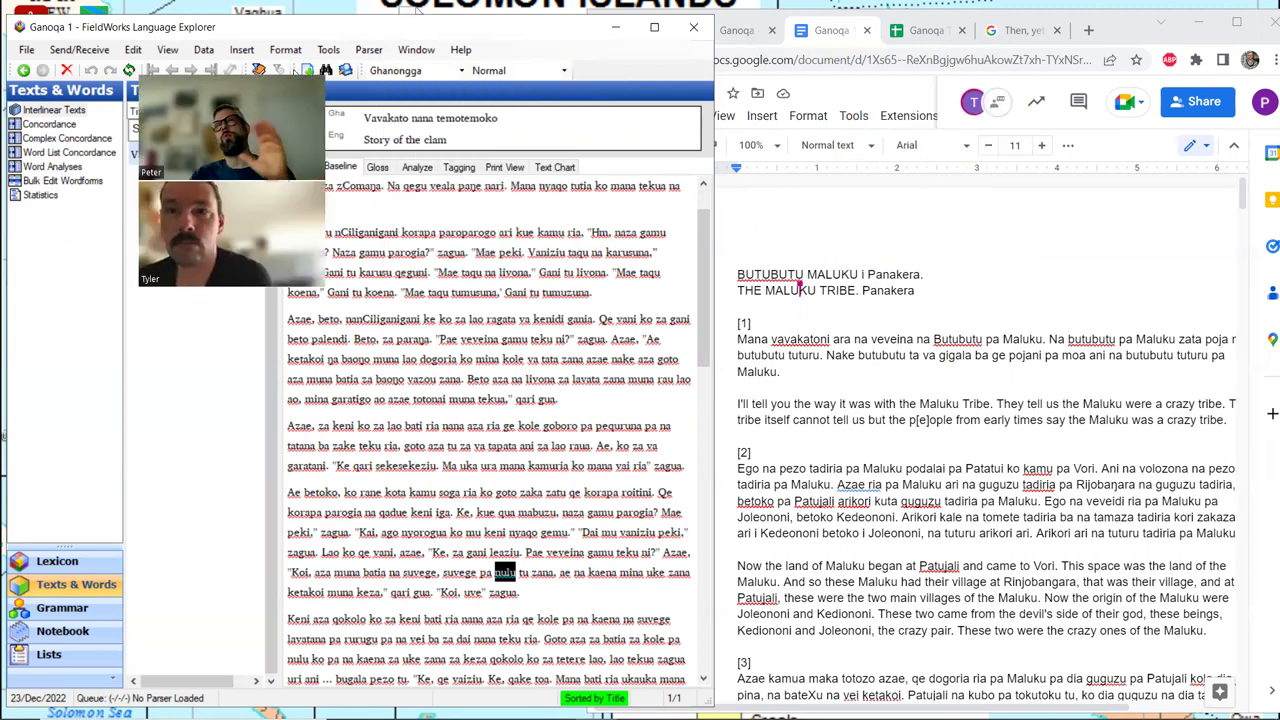
Step: Open the Ganoqa Texts spreadsheet from the Ganoqa Drive folder and scroll up to row 77
{"action": "left_click", "coordinate": [748, 36]}
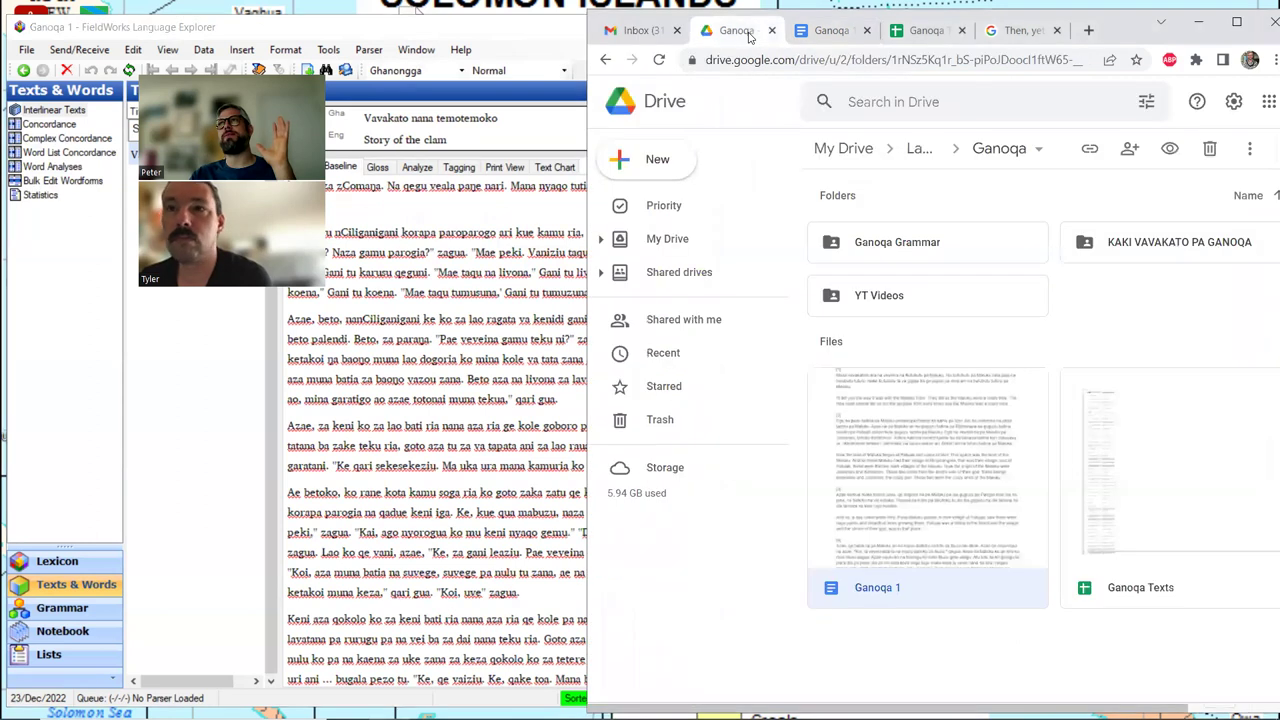
{"action": "left_click", "coordinate": [833, 40]}
{"action": "left_click", "coordinate": [920, 32]}
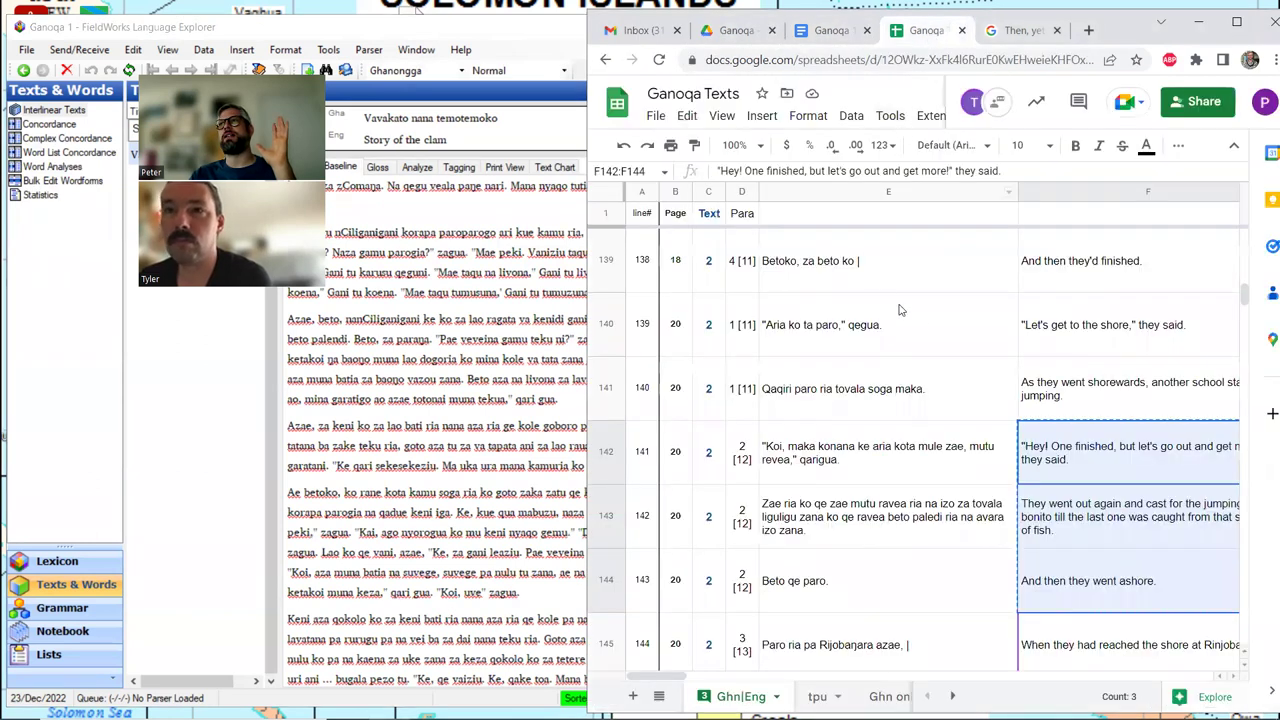
{"action": "scroll", "coordinate": [910, 345], "scroll_direction": "up", "scroll_amount": 10}
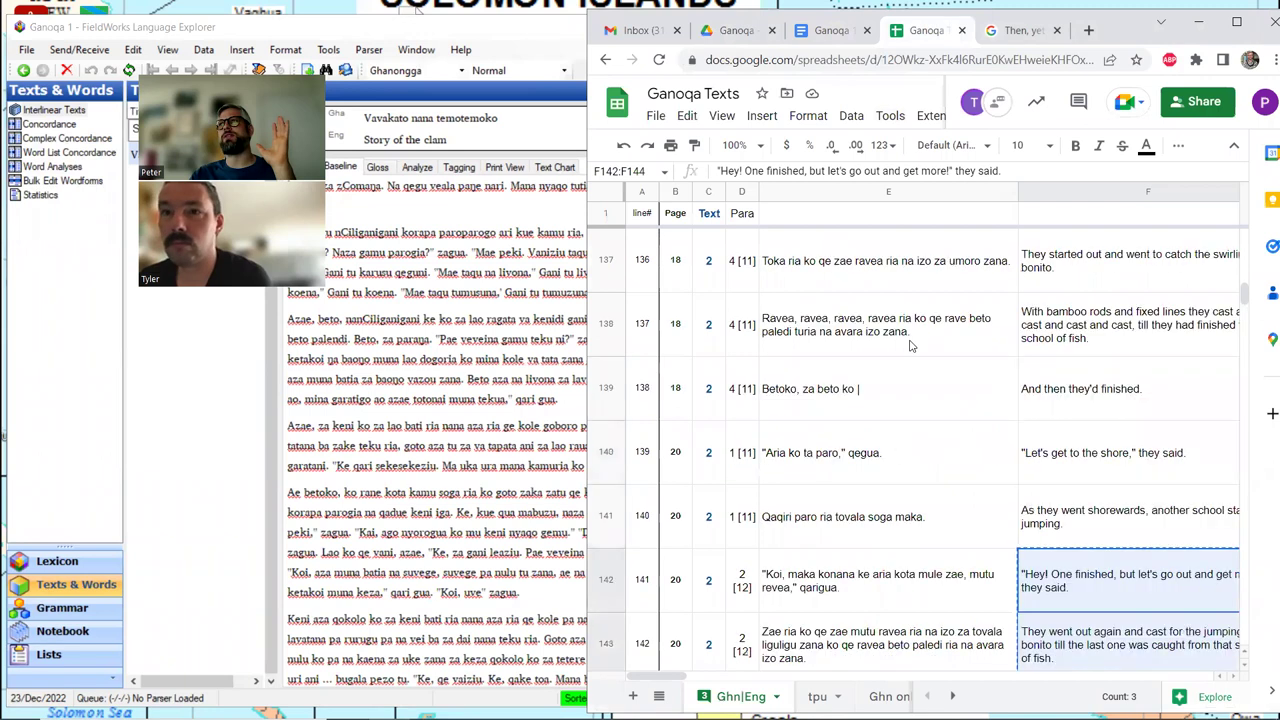
{"action": "scroll", "coordinate": [910, 345], "scroll_direction": "up", "scroll_amount": 8}
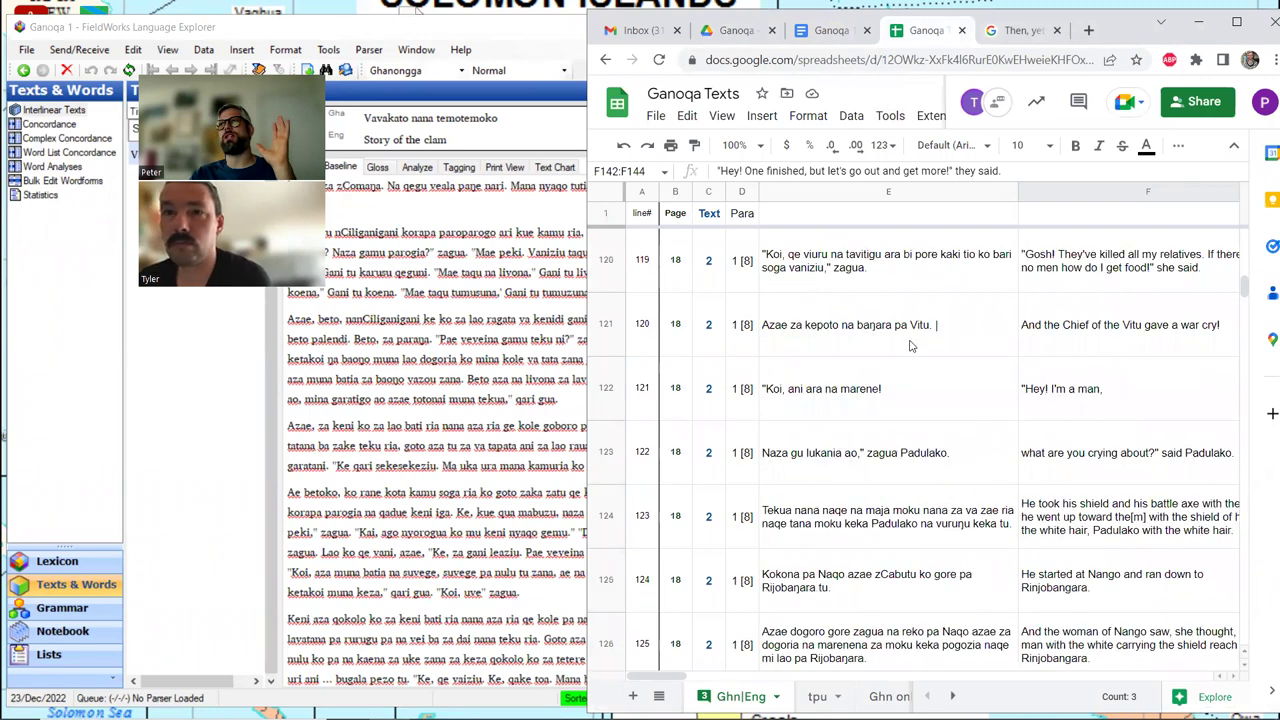
{"action": "scroll", "coordinate": [705, 283], "scroll_direction": "up", "scroll_amount": 8}
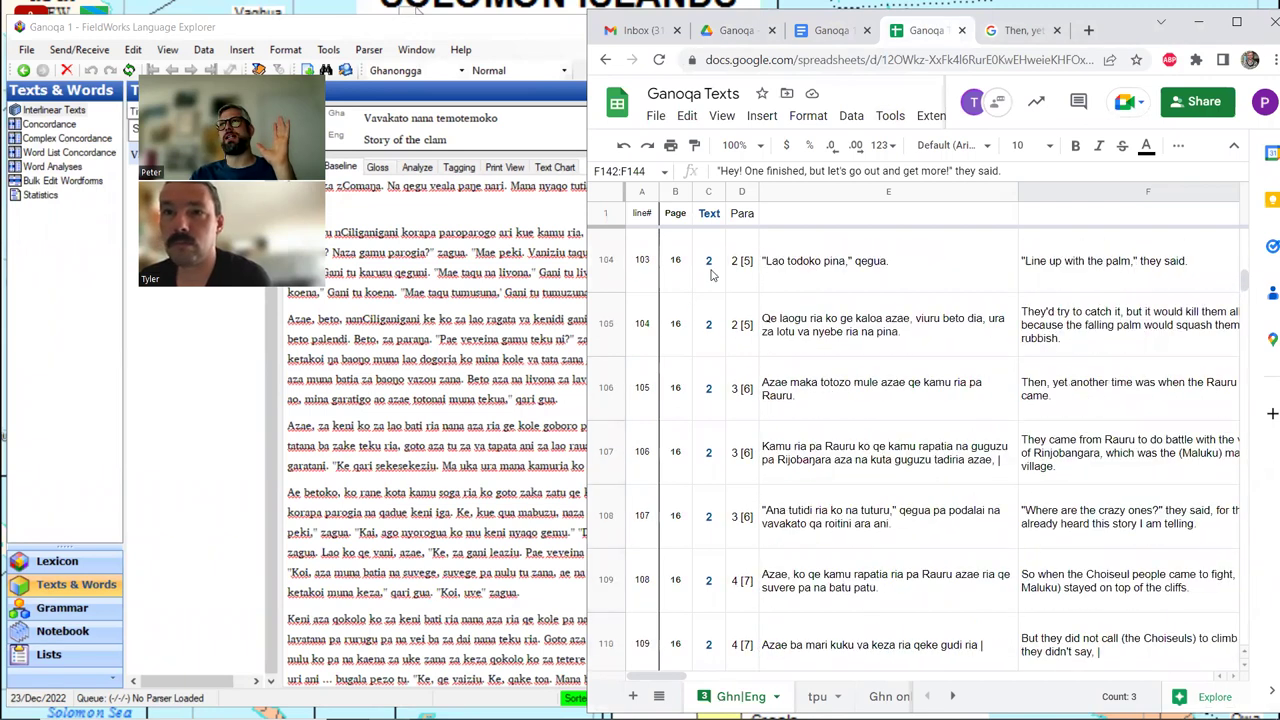
{"action": "scroll", "coordinate": [710, 275], "scroll_direction": "up", "scroll_amount": 7}
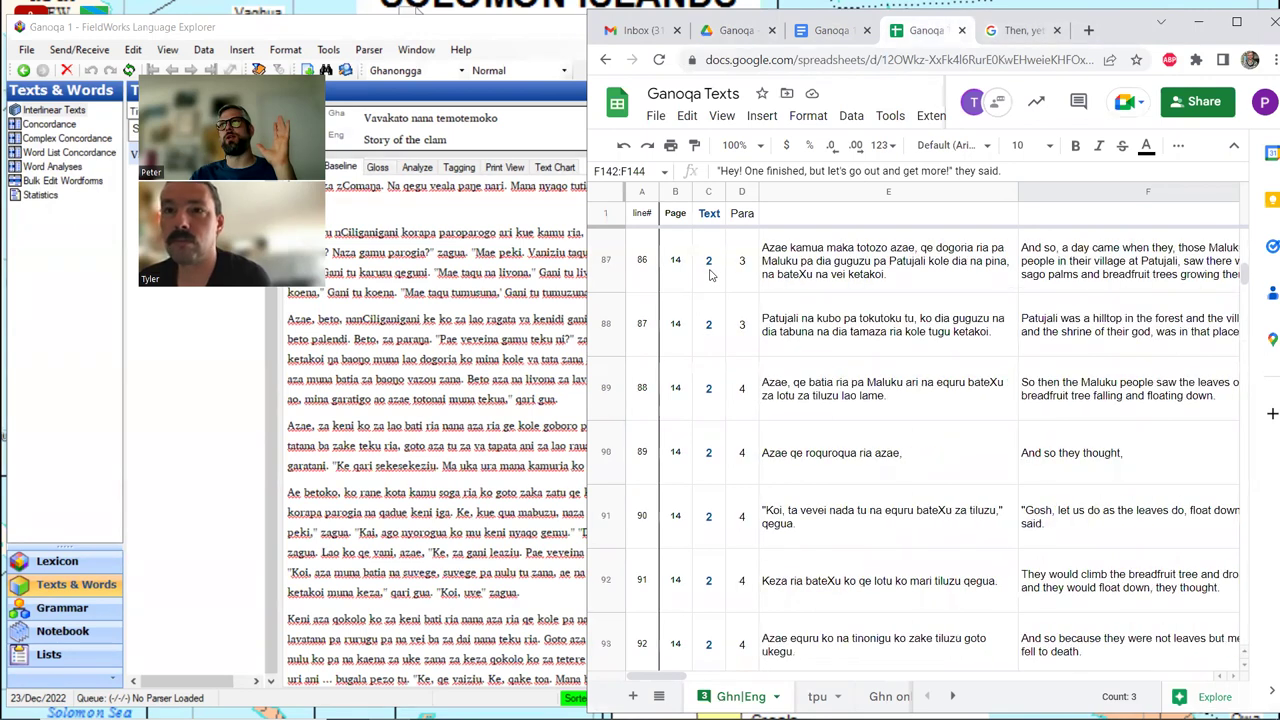
{"action": "scroll", "coordinate": [710, 275], "scroll_direction": "up", "scroll_amount": 1}
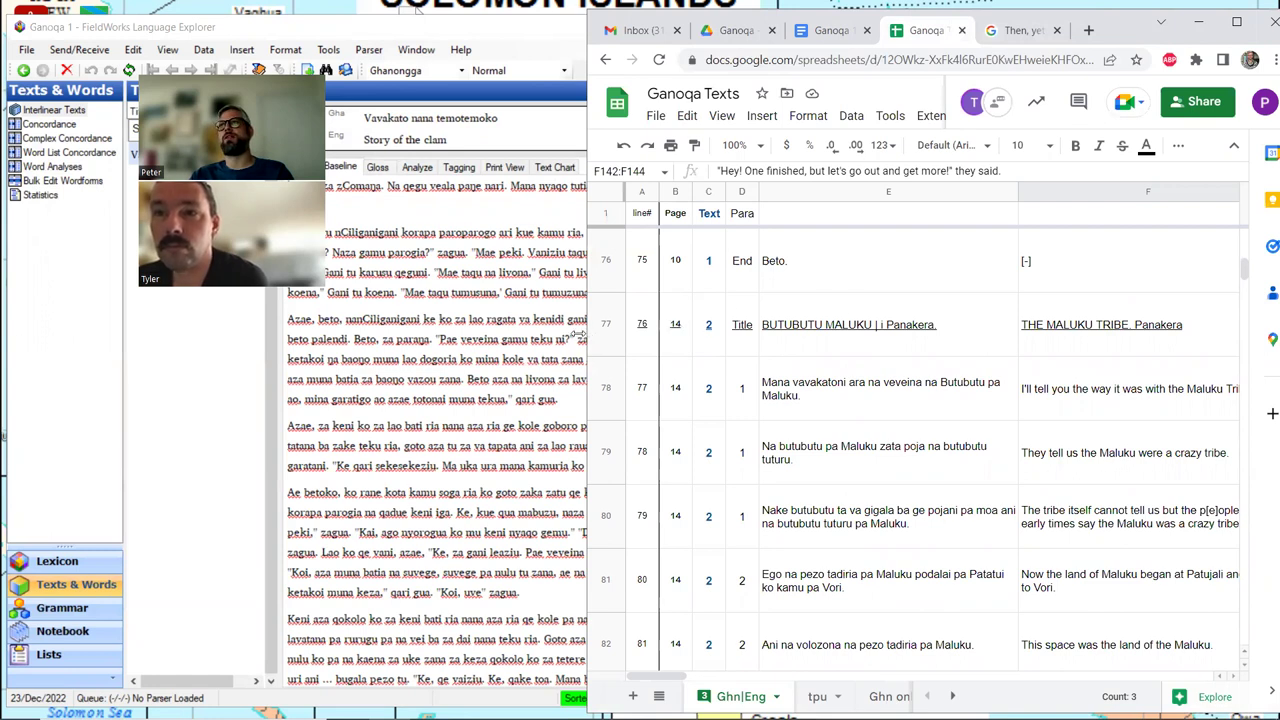
Step: Compare the Ghanongga sentences in E78 and E79 with the English in F78, then return to Ganoqa 1
{"action": "left_click_drag", "start_coordinate": [578, 335], "coordinate": [573, 335]}
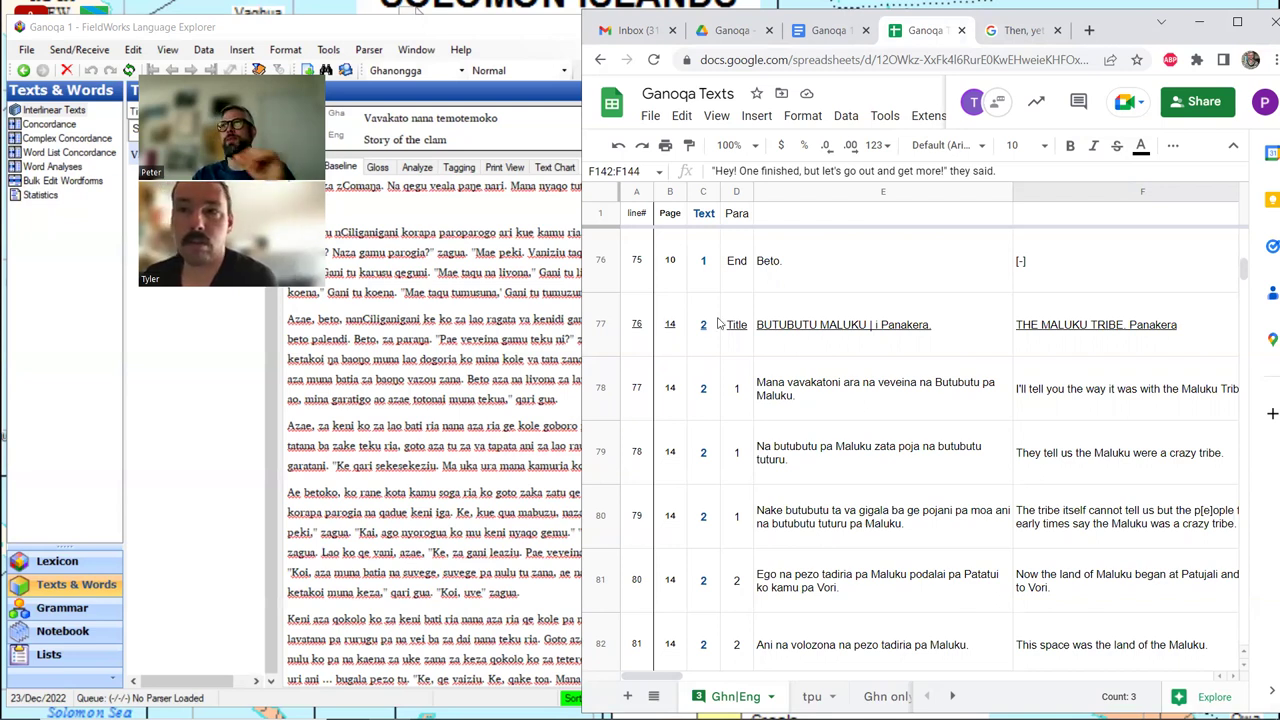
{"action": "left_click", "coordinate": [855, 382]}
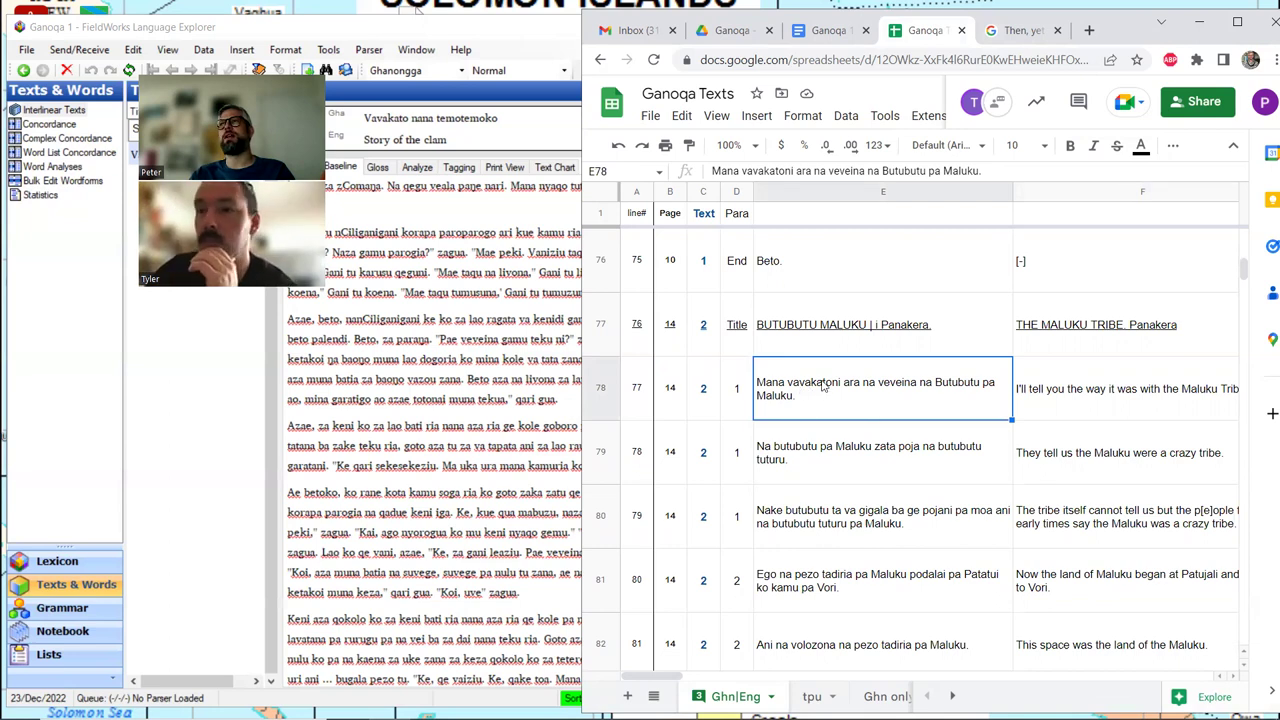
{"action": "left_click", "coordinate": [1105, 388]}
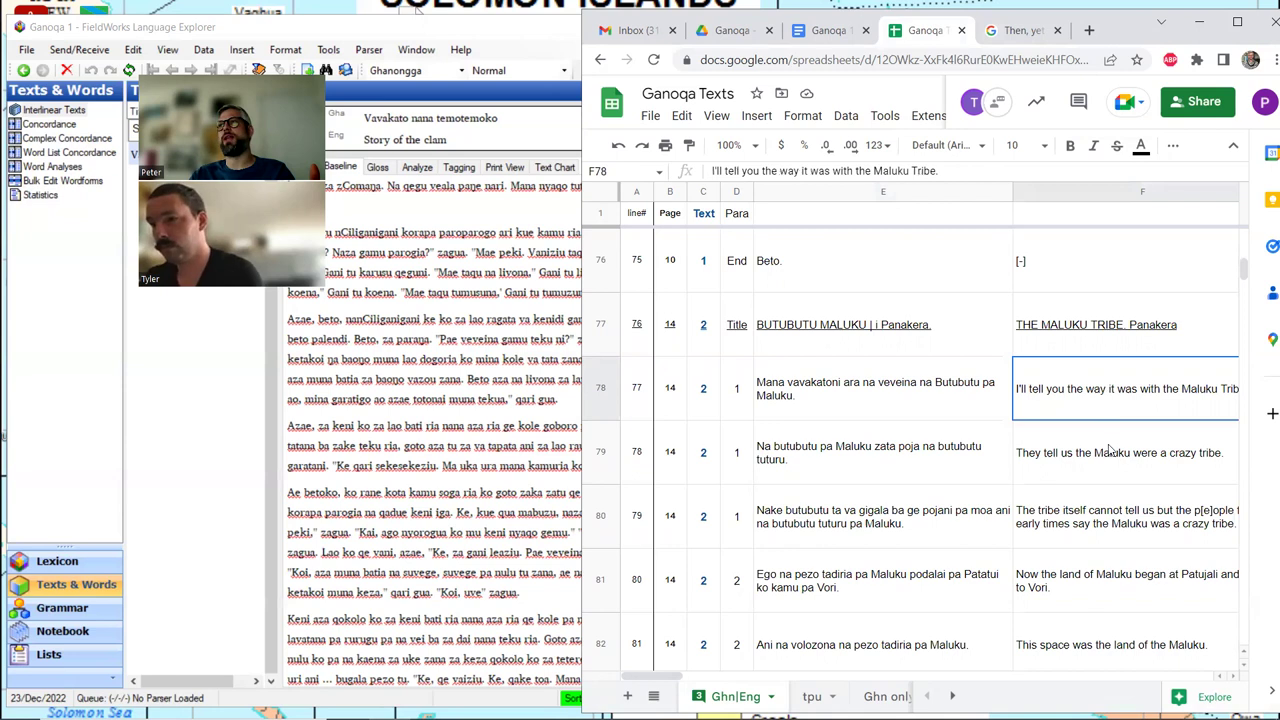
{"action": "left_click", "coordinate": [1236, 678]}
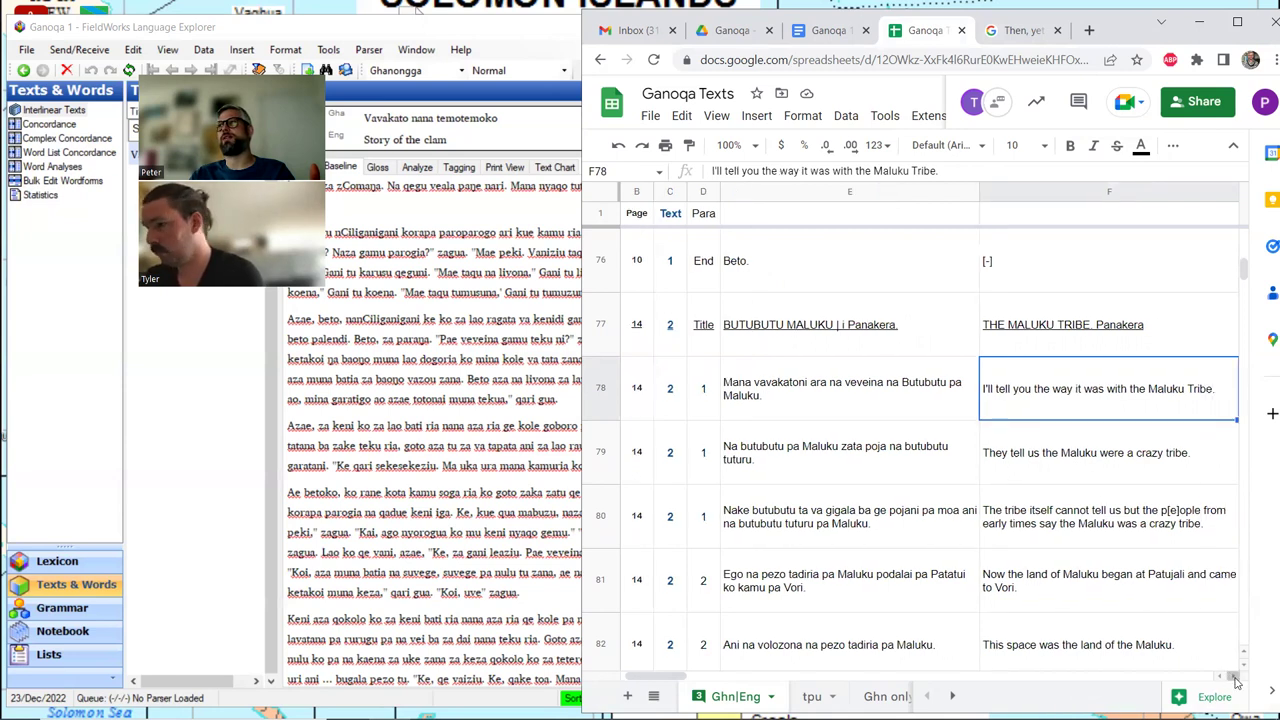
{"action": "left_click", "coordinate": [806, 446]}
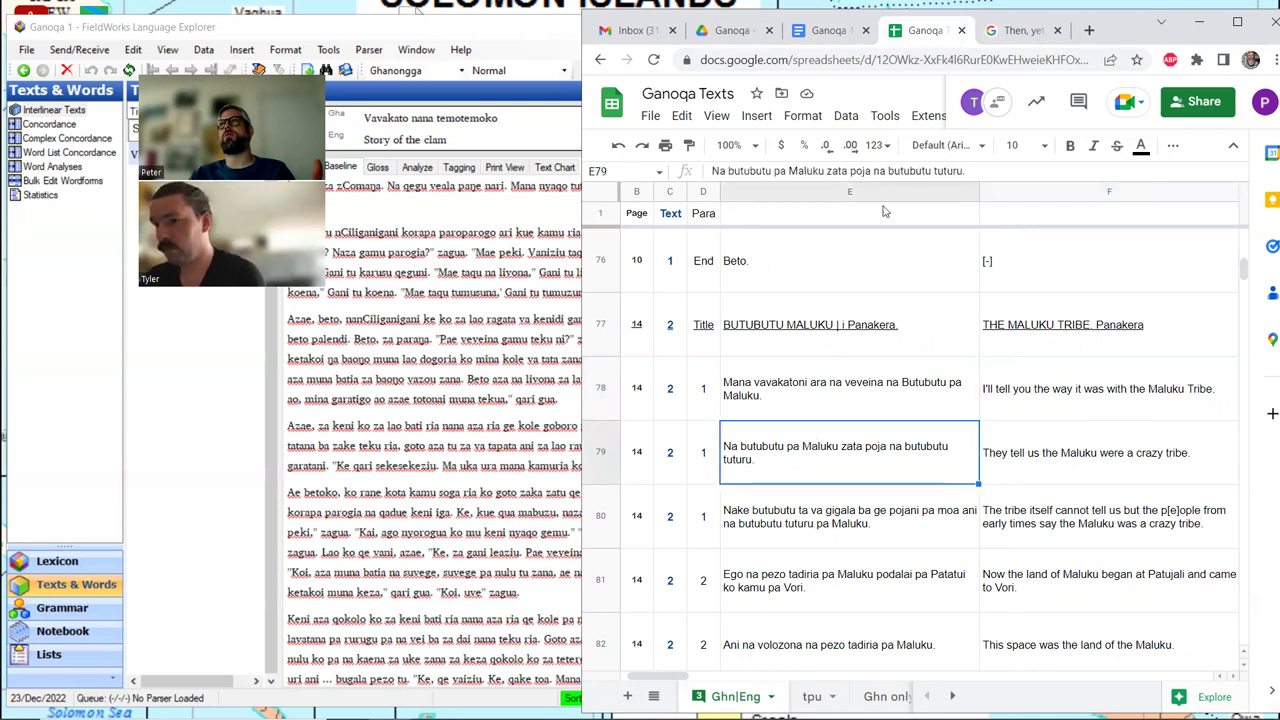
{"action": "left_click", "coordinate": [836, 38]}
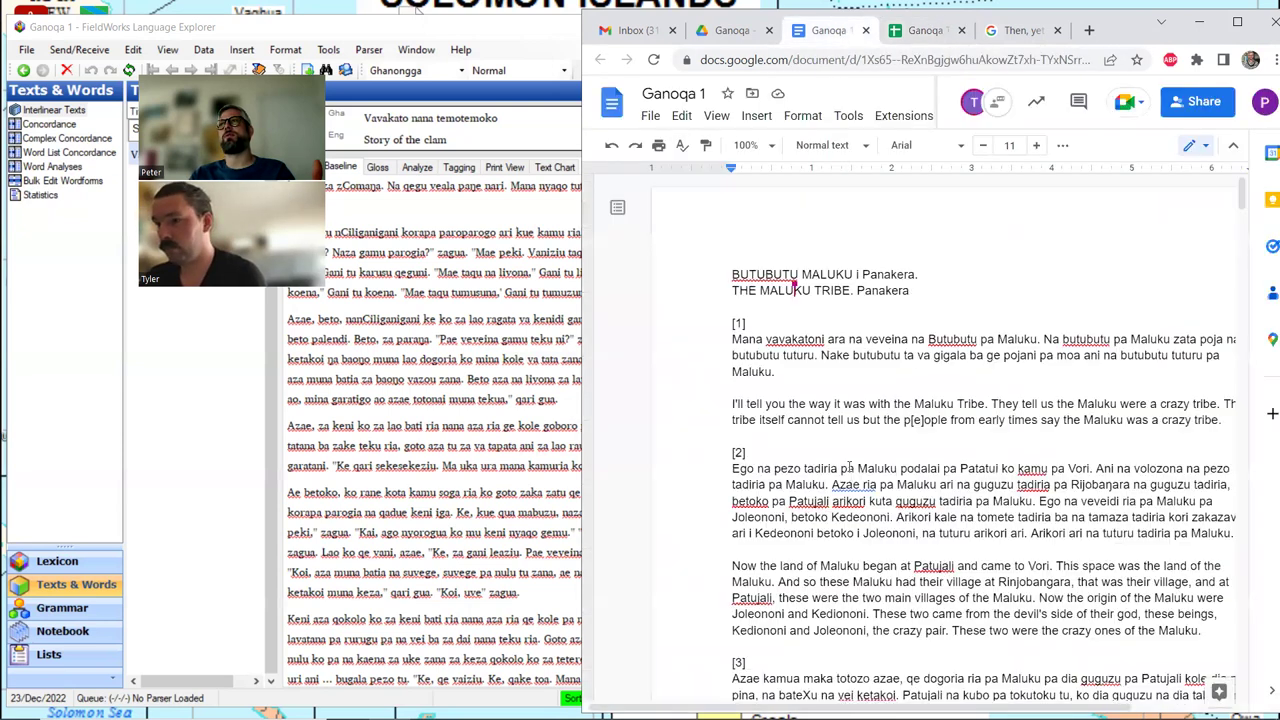
{"action": "left_click_drag", "start_coordinate": [732, 340], "coordinate": [786, 366]}
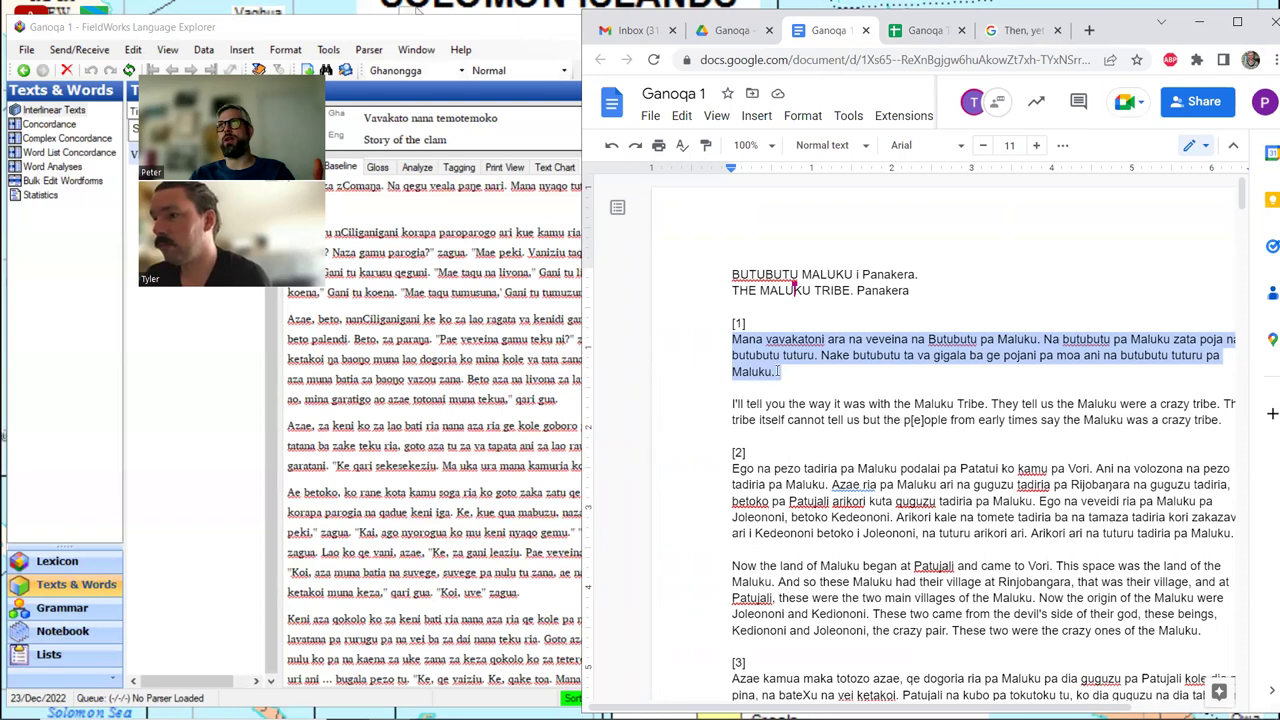
{"action": "left_click", "coordinate": [778, 371]}
{"action": "left_click_drag", "start_coordinate": [784, 376], "coordinate": [735, 339]}
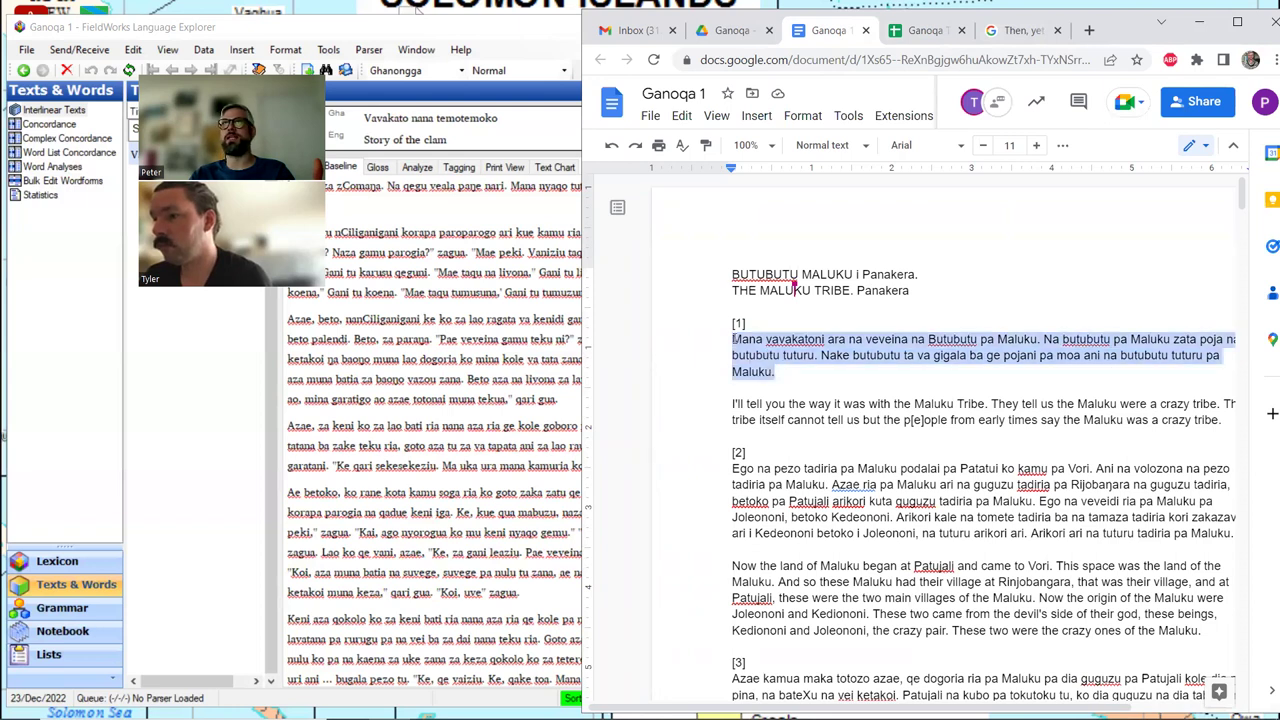
{"action": "left_click", "coordinate": [736, 340]}
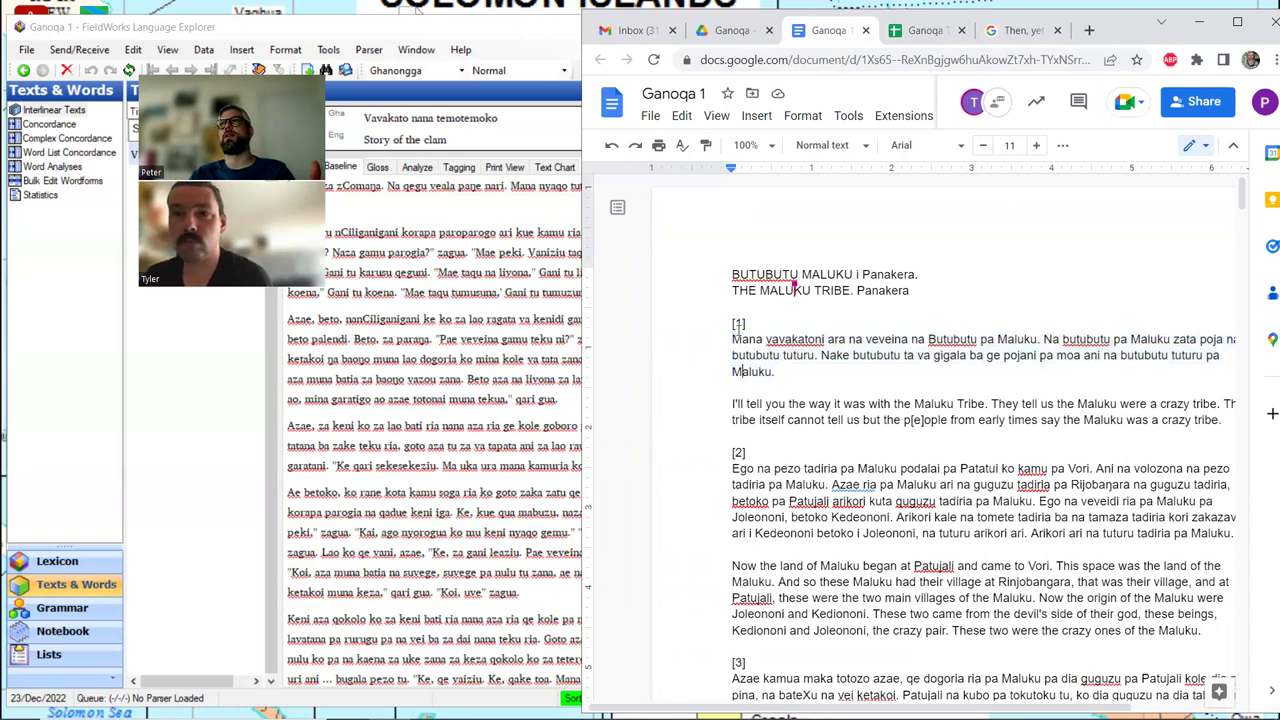
{"action": "left_click_drag", "start_coordinate": [736, 340], "coordinate": [1226, 416]}
{"action": "left_click", "coordinate": [908, 420]}
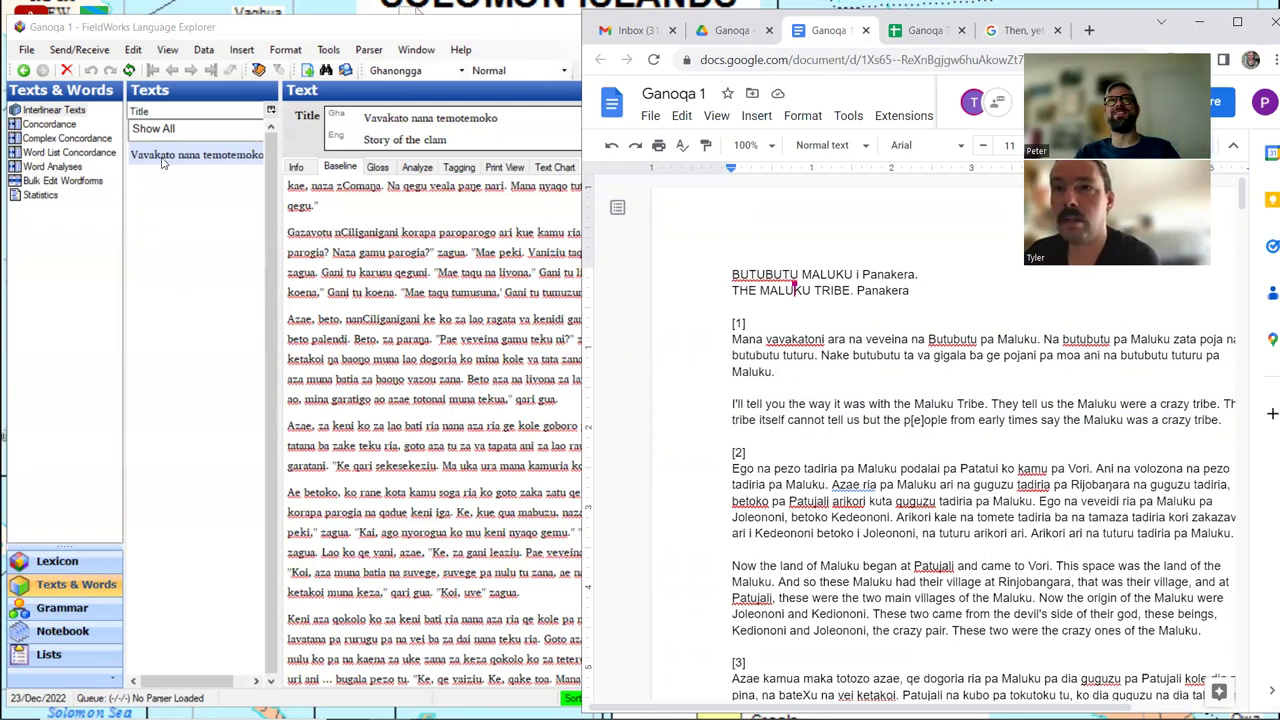
Step: Bring the FieldWorks project showing 'Vavakato nana temotemoko' in front of Chrome
{"action": "left_click", "coordinate": [233, 251]}
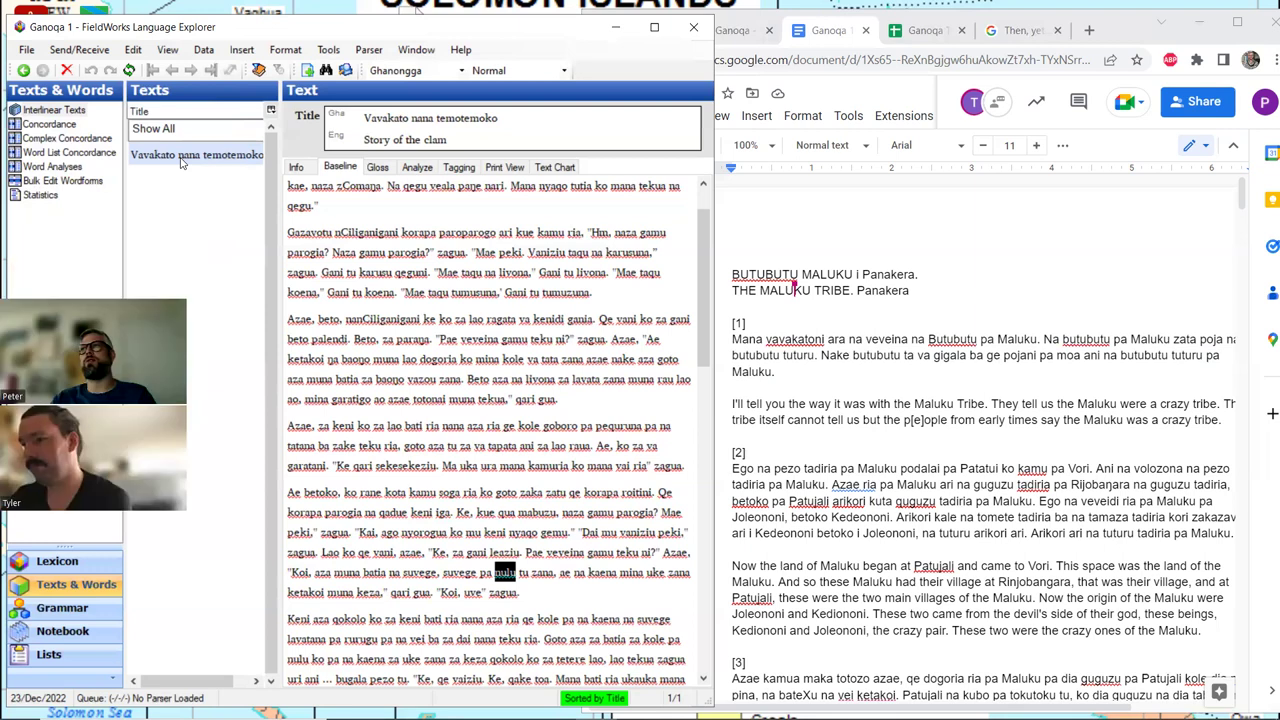
{"action": "left_click_drag", "start_coordinate": [802, 280], "coordinate": [846, 279]}
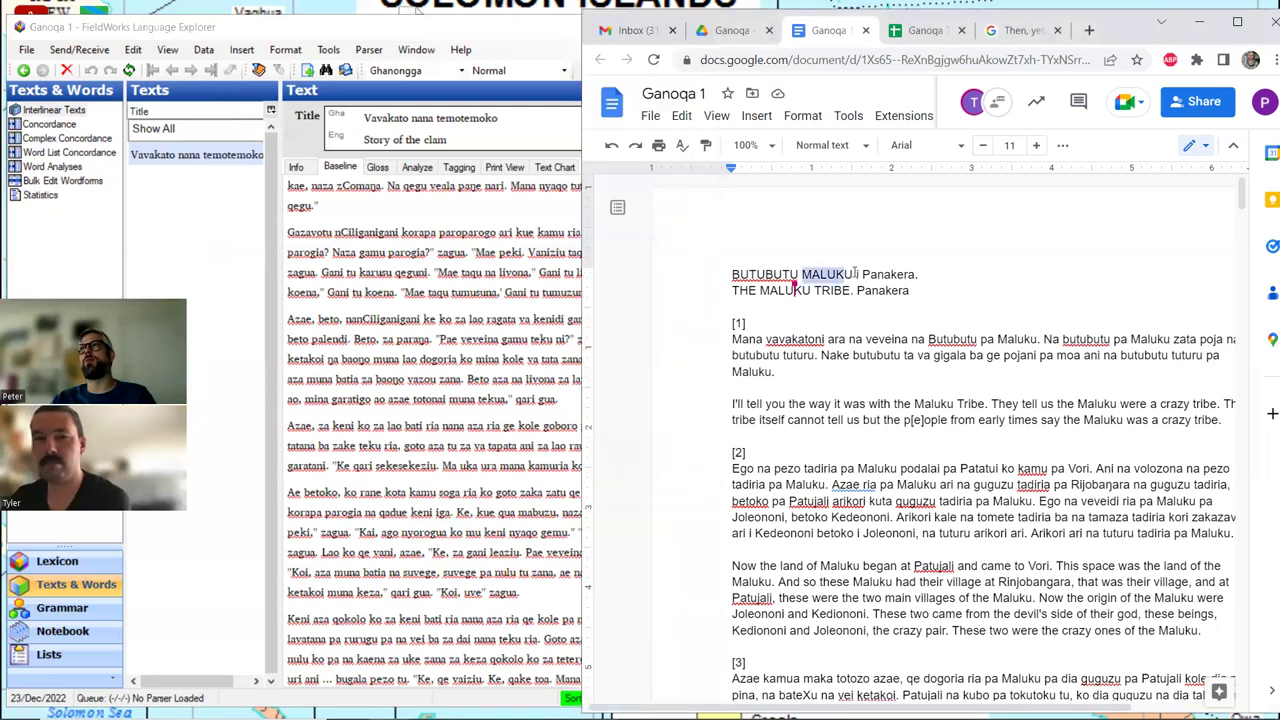
{"action": "left_click", "coordinate": [314, 33]}
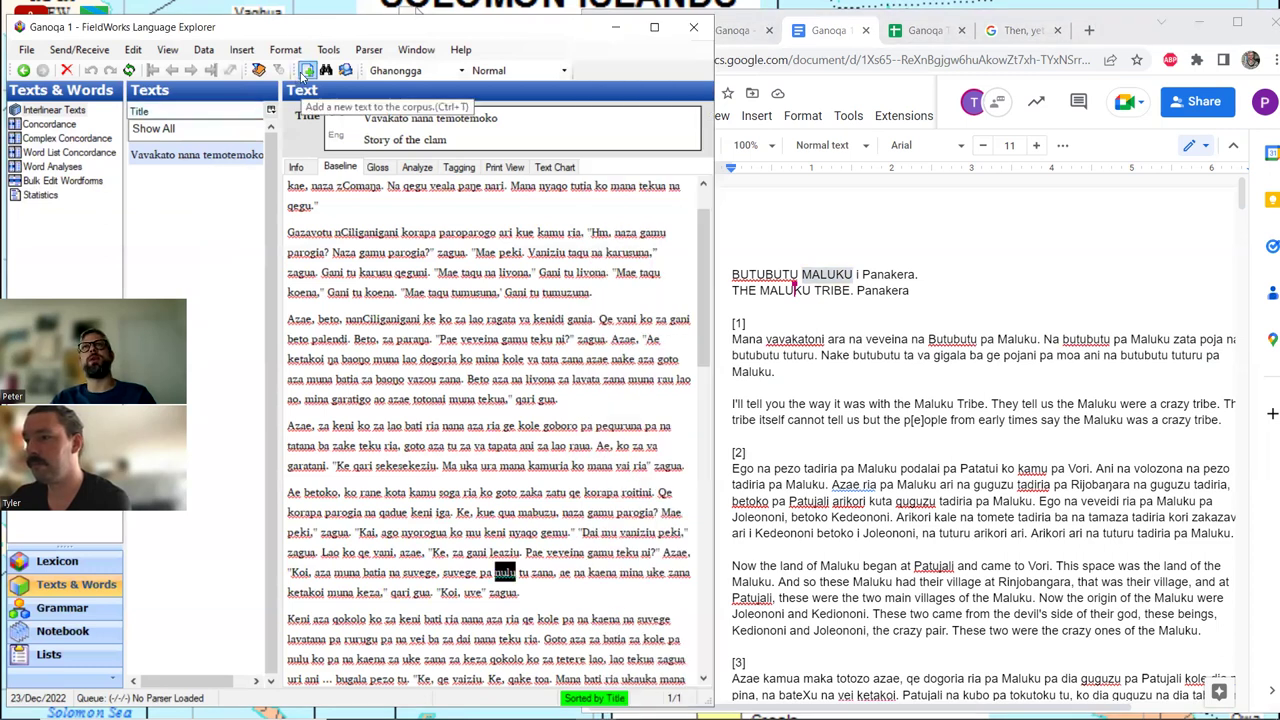
{"action": "scroll", "coordinate": [380, 373], "scroll_direction": "down", "scroll_amount": 5}
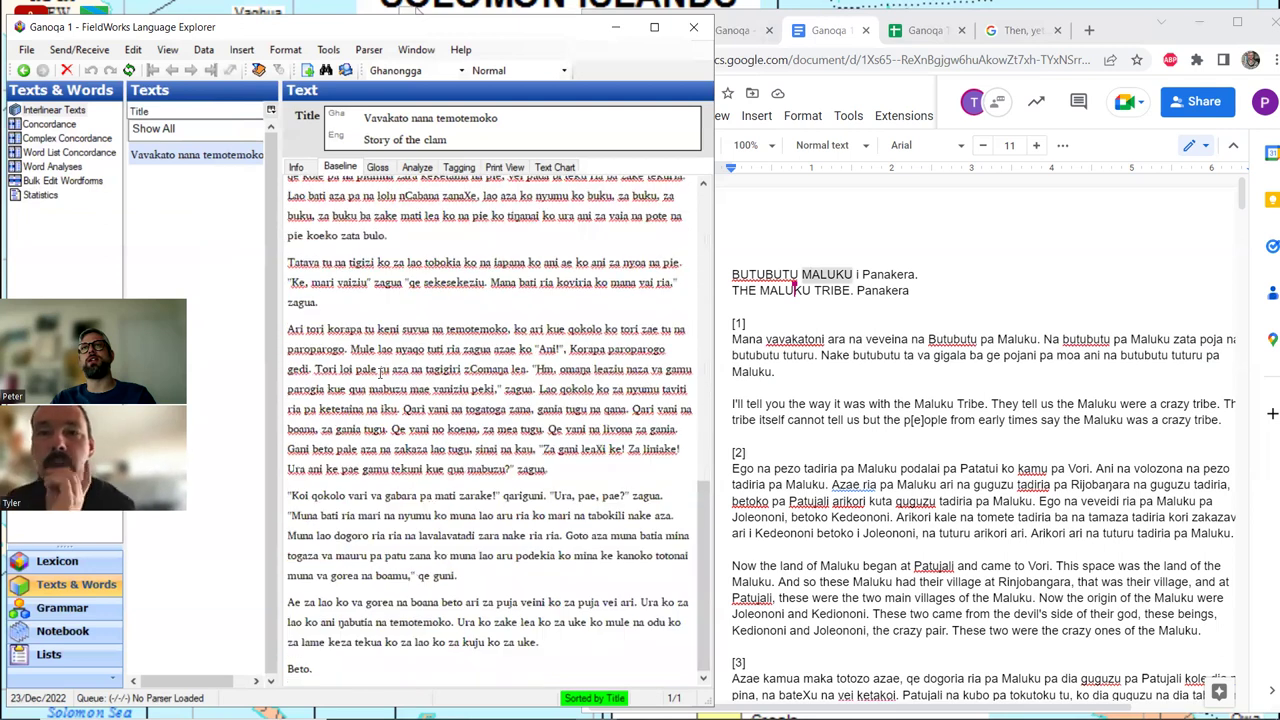
{"action": "scroll", "coordinate": [380, 373], "scroll_direction": "up", "scroll_amount": 2}
{"action": "scroll", "coordinate": [380, 373], "scroll_direction": "up", "scroll_amount": 5}
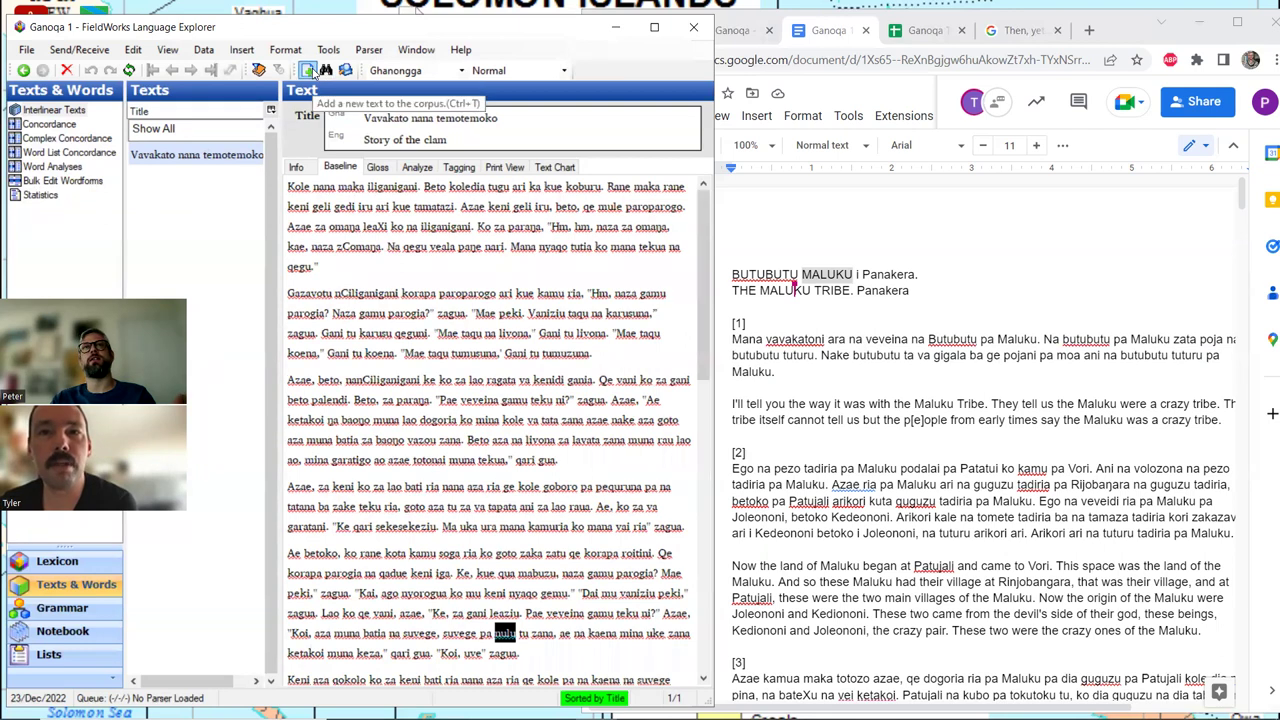
Step: Add a new empty text to the corpus with Insert > New Text
{"action": "left_click", "coordinate": [243, 52]}
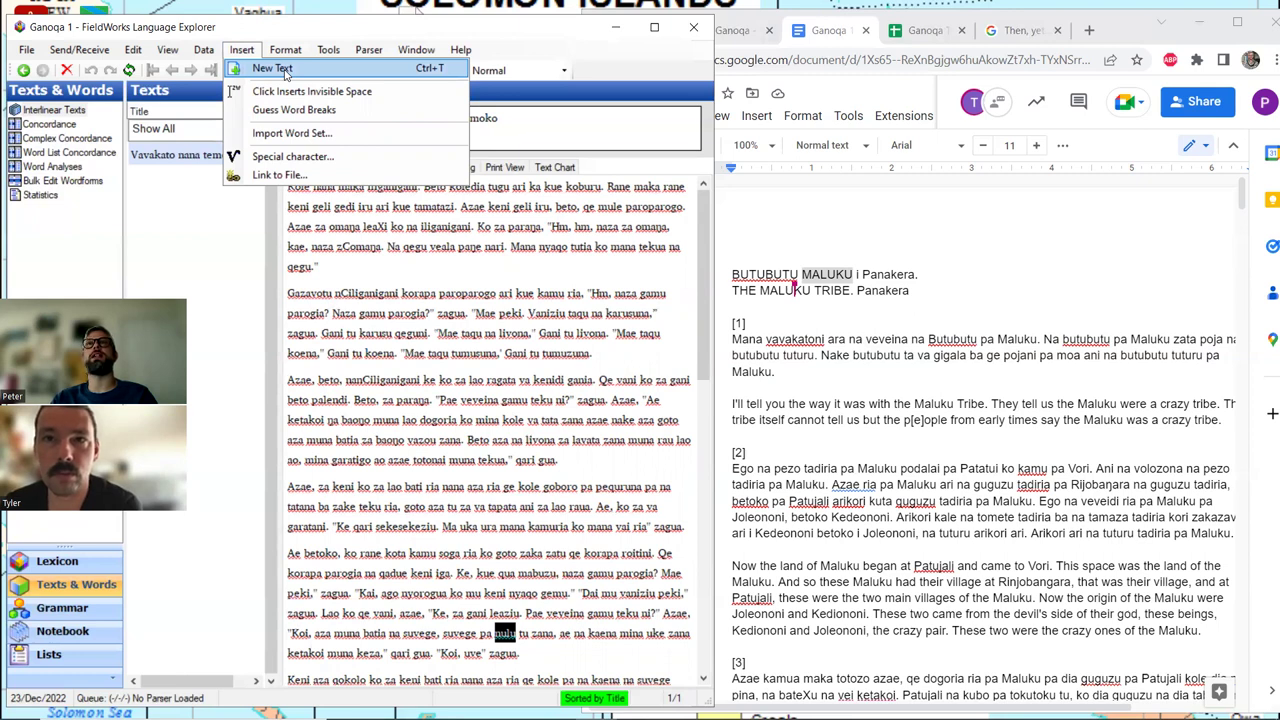
{"action": "left_click", "coordinate": [286, 73]}
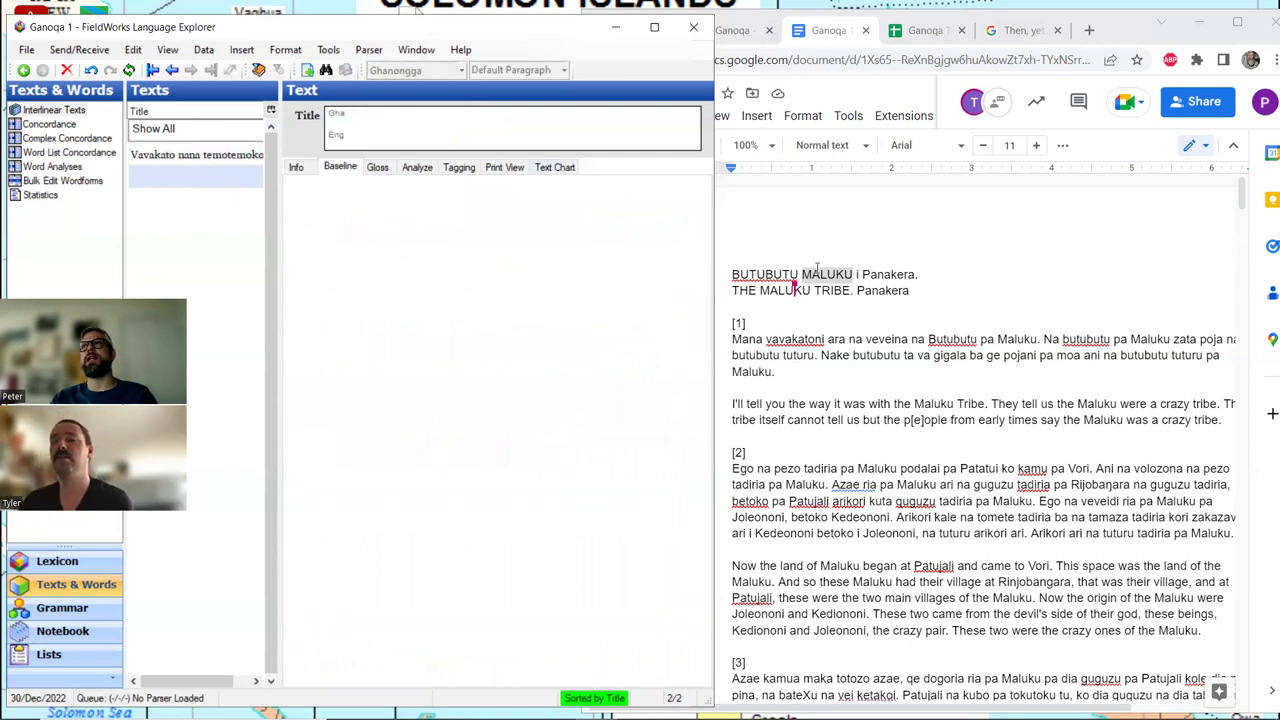
Step: Enter 'Butubutu Maluku' as the Gha title and 'The Maluku Tribe' as the Eng title
{"action": "left_click", "coordinate": [884, 266]}
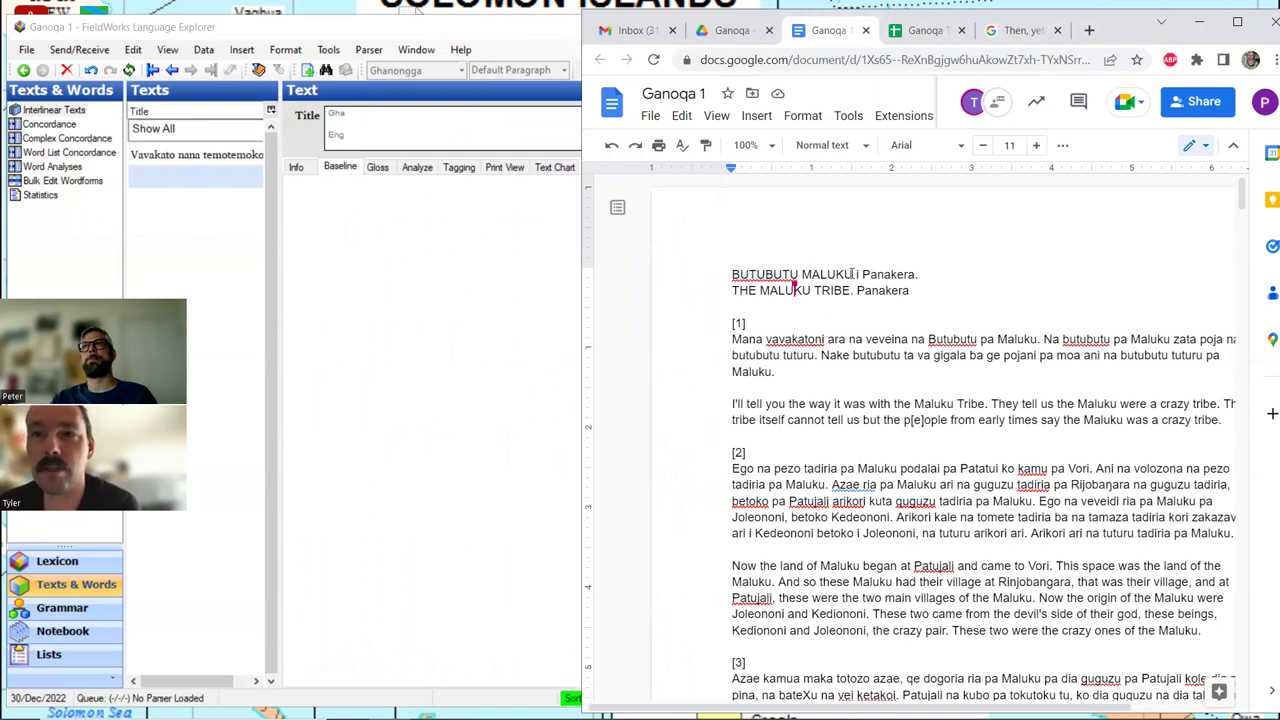
{"action": "left_click", "coordinate": [377, 111]}
{"action": "type", "text": "Butubutu"}
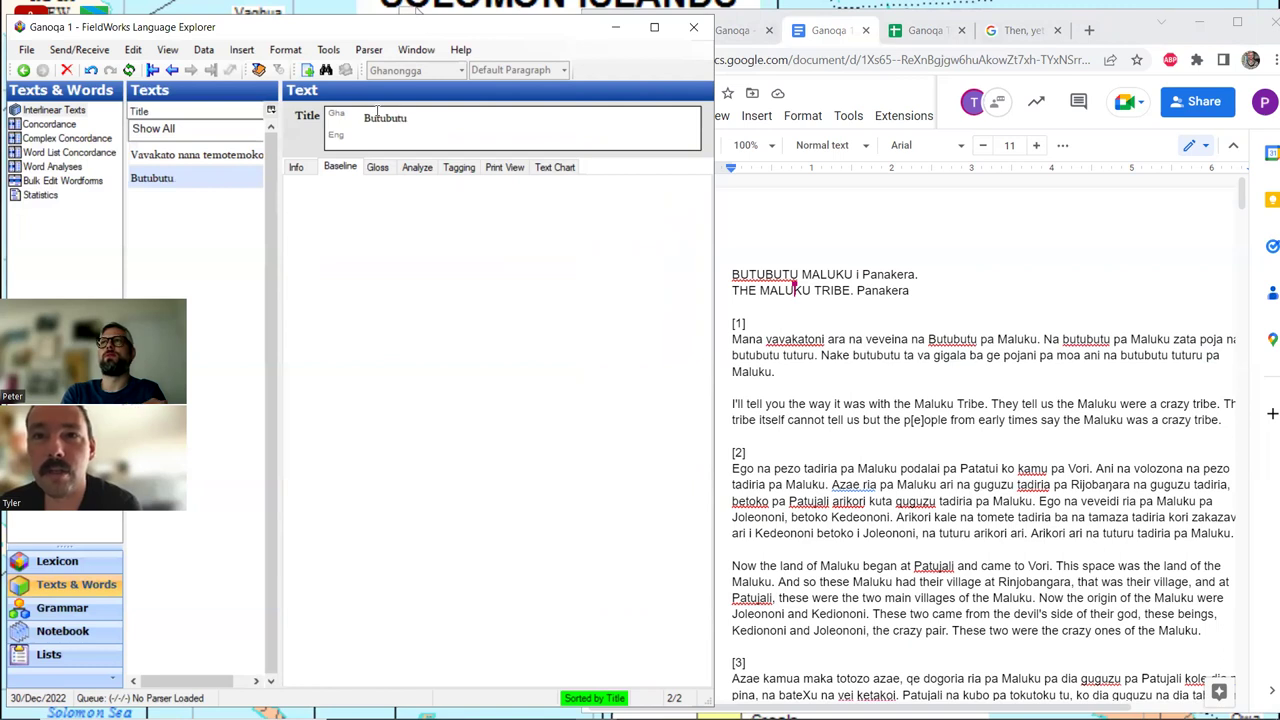
{"action": "type", "text": " Maluku"}
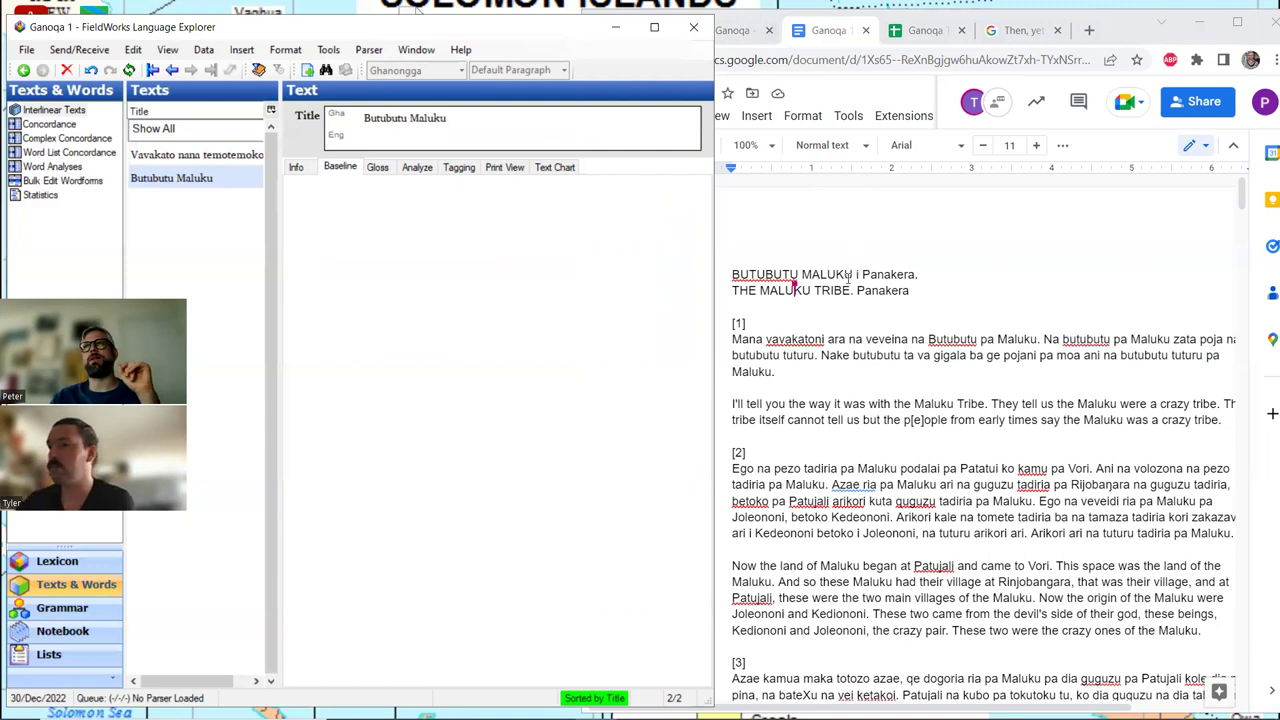
{"action": "left_click", "coordinate": [377, 137]}
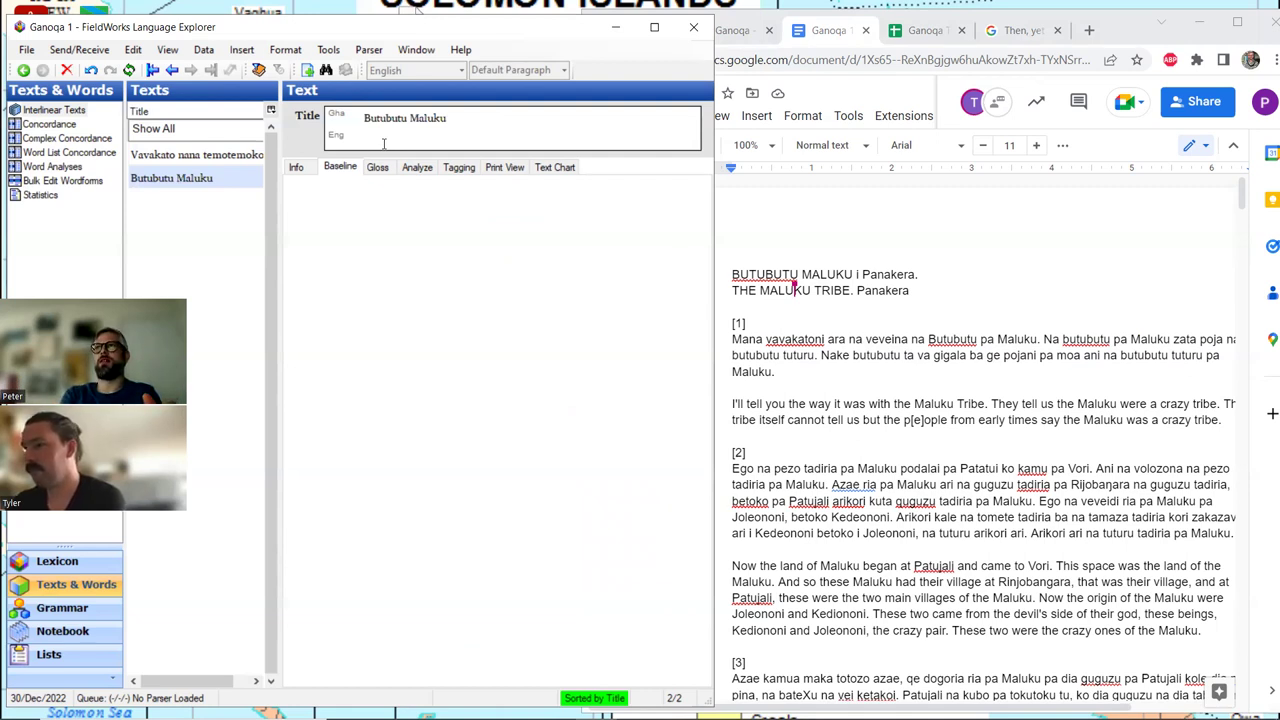
{"action": "left_click", "coordinate": [383, 143]}
{"action": "type", "text": "The Maluku"}
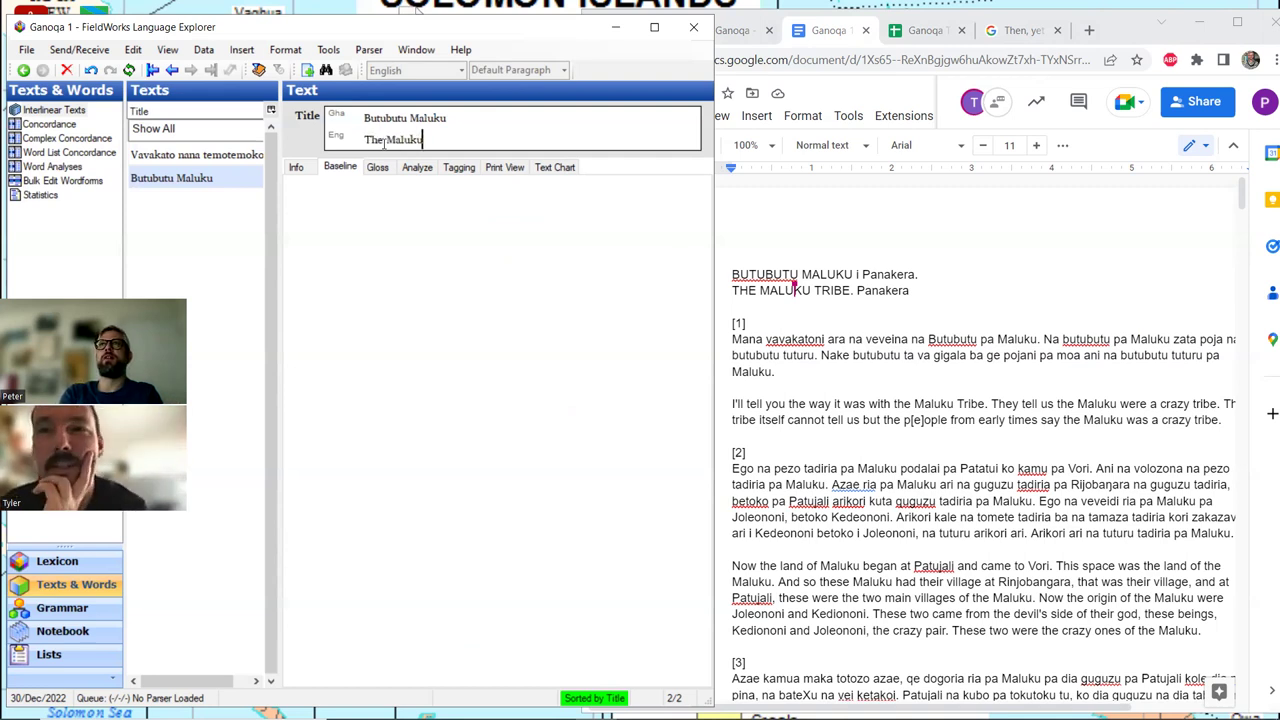
{"action": "type", "text": " Tribe"}
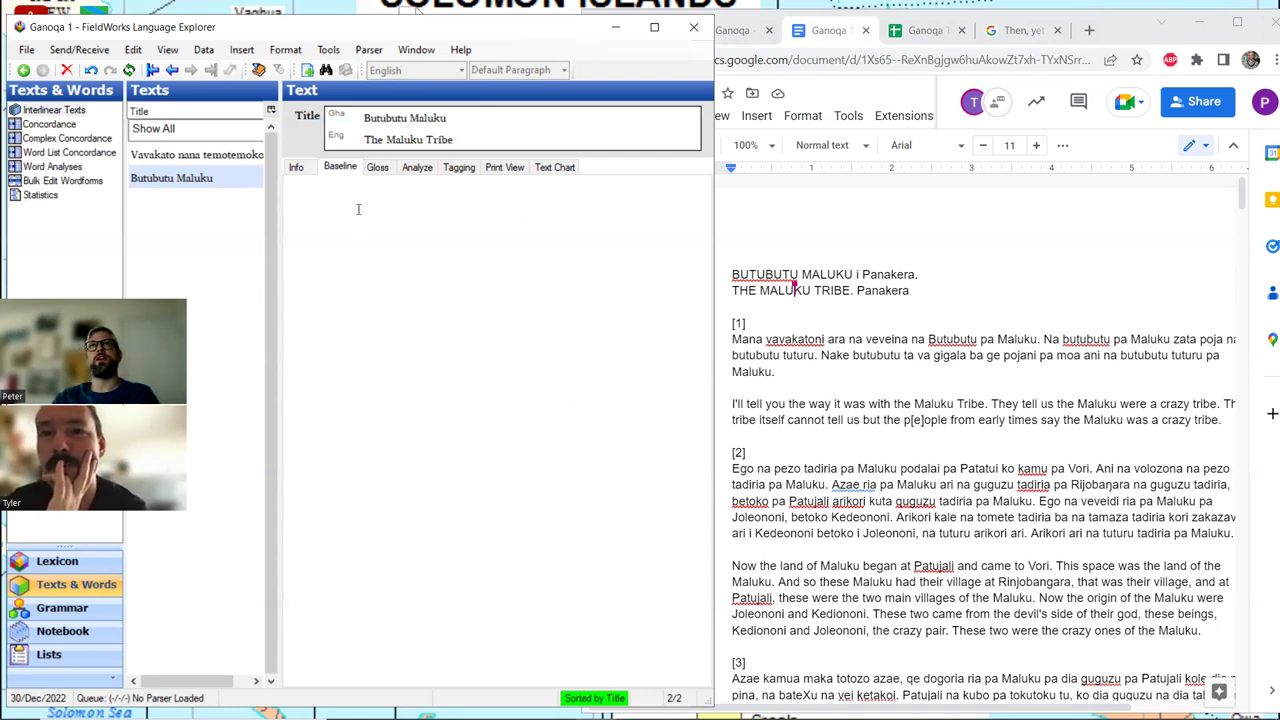
{"action": "left_click", "coordinate": [358, 209]}
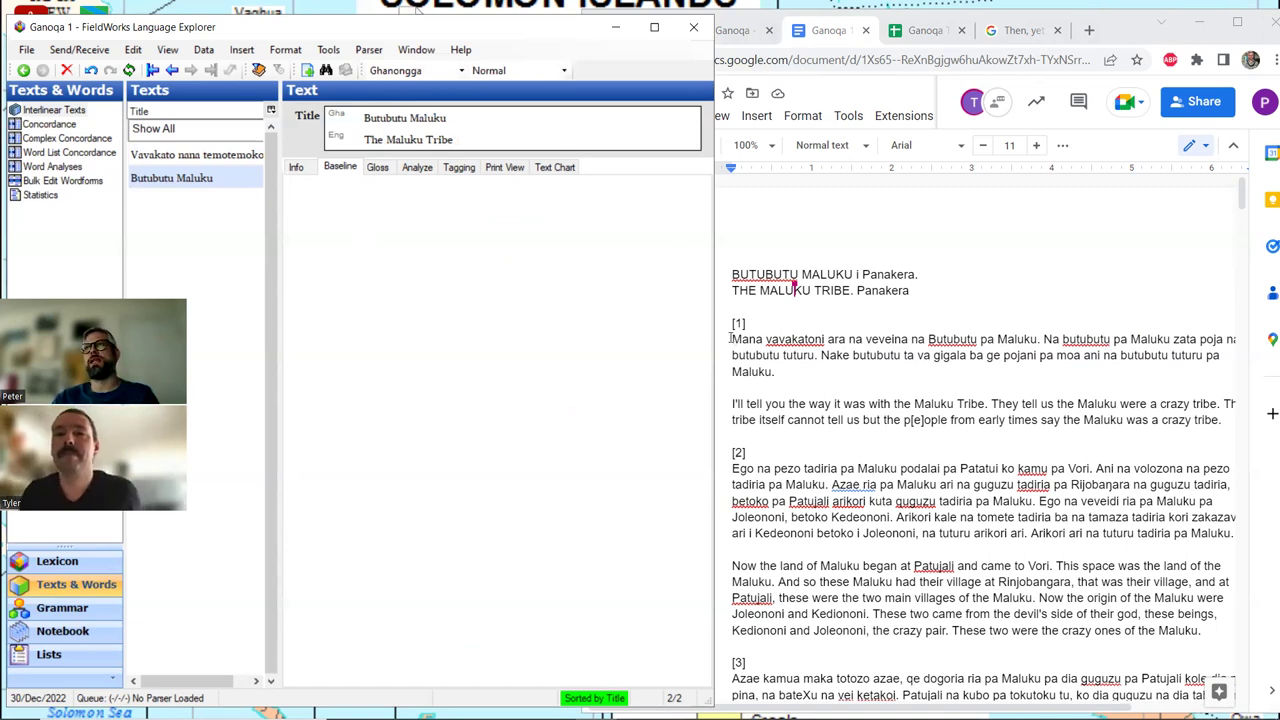
Step: Paste story paragraphs [1] and [2] from the Google Doc into the Butubutu Maluku baseline
{"action": "left_click_drag", "start_coordinate": [735, 338], "coordinate": [785, 370]}
{"action": "key", "text": "ctrl+c"}
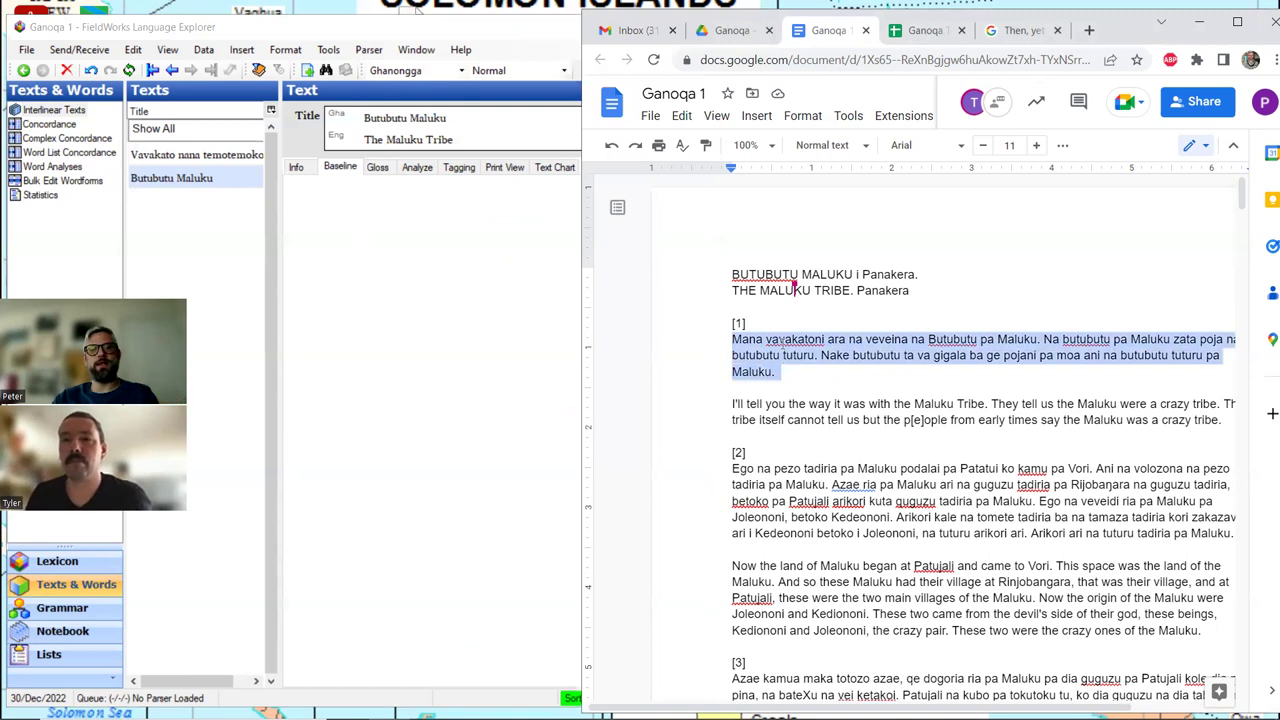
{"action": "left_click", "coordinate": [342, 204]}
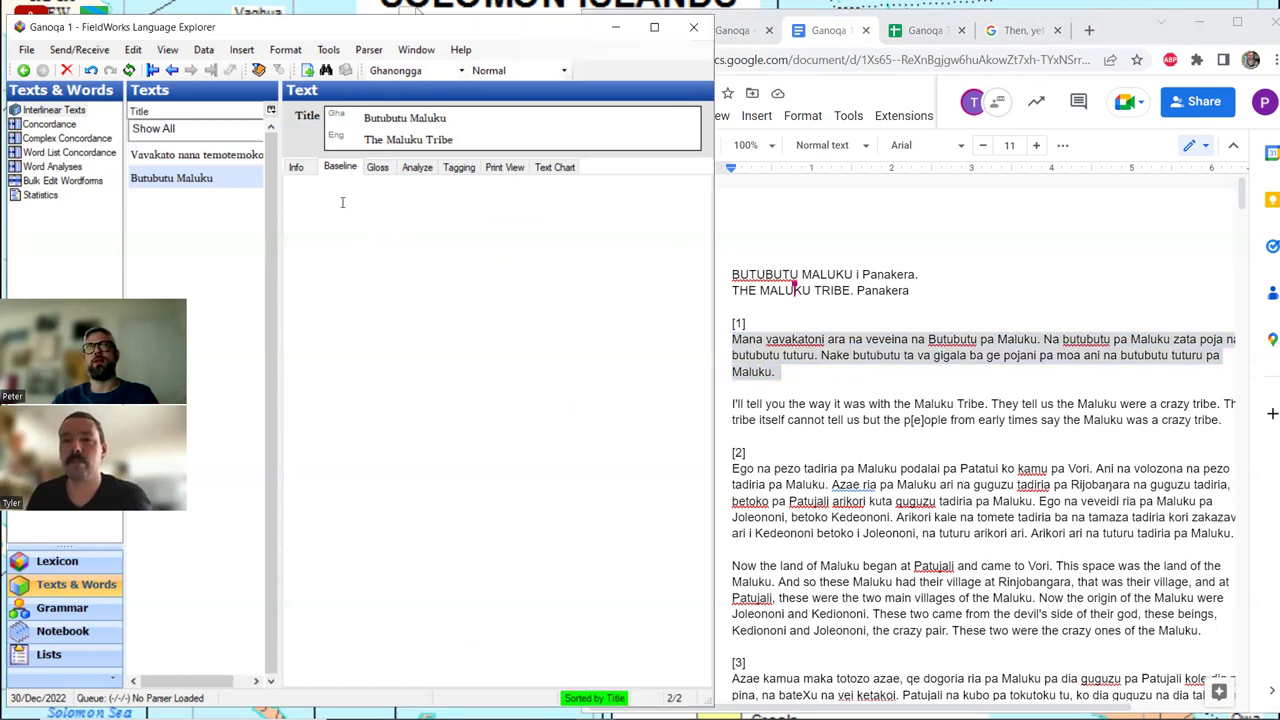
{"action": "key", "text": "ctrl+v"}
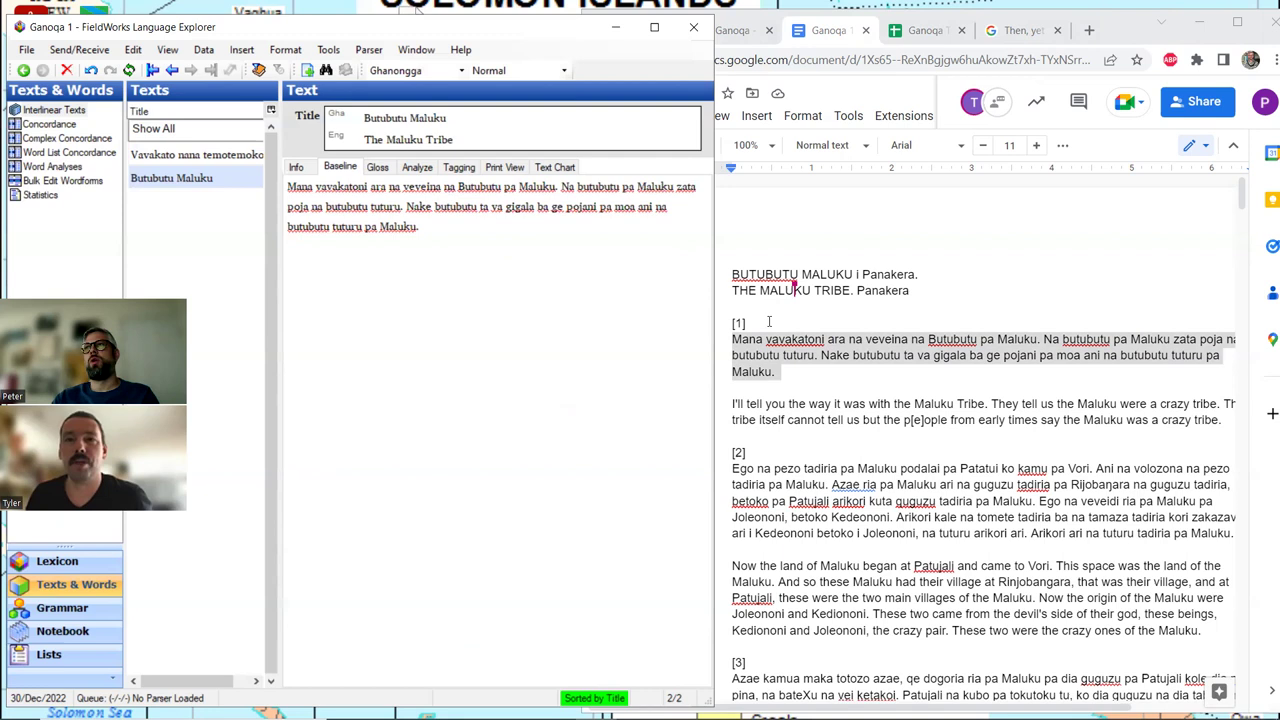
{"action": "scroll", "coordinate": [822, 327], "scroll_direction": "down", "scroll_amount": 3}
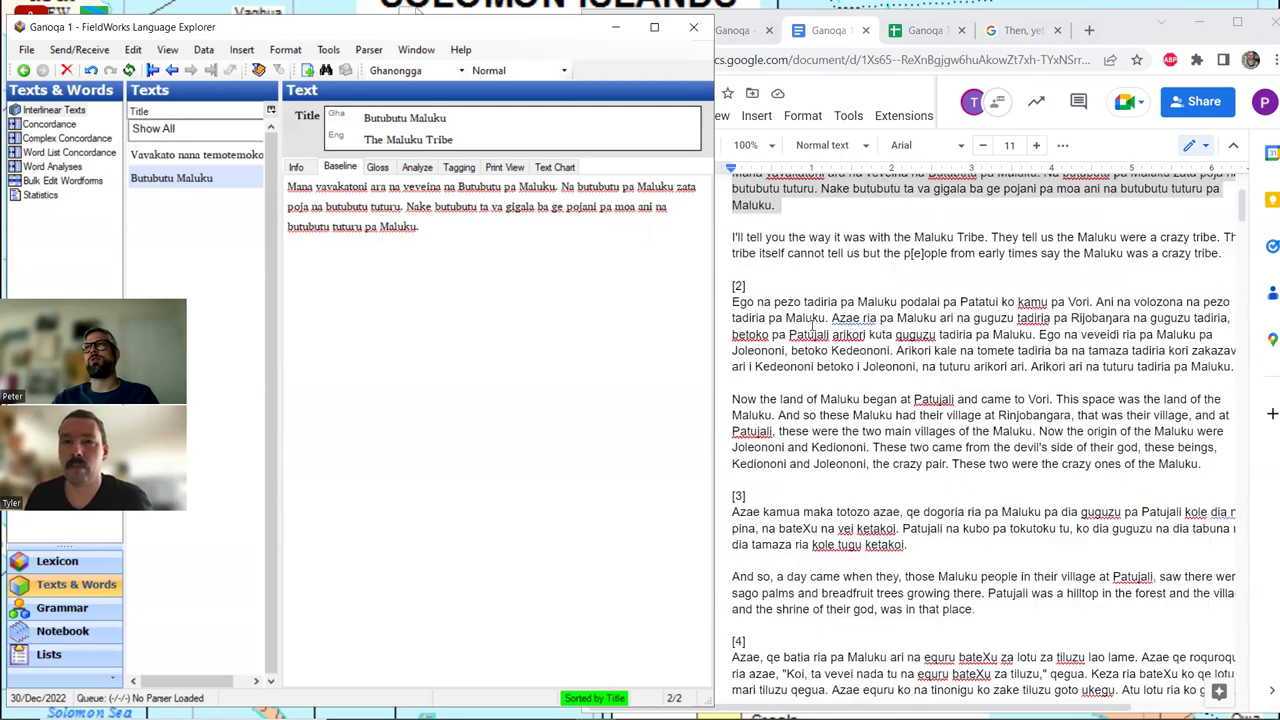
{"action": "left_click_drag", "start_coordinate": [732, 302], "coordinate": [1240, 370]}
{"action": "key", "text": "ctrl+c"}
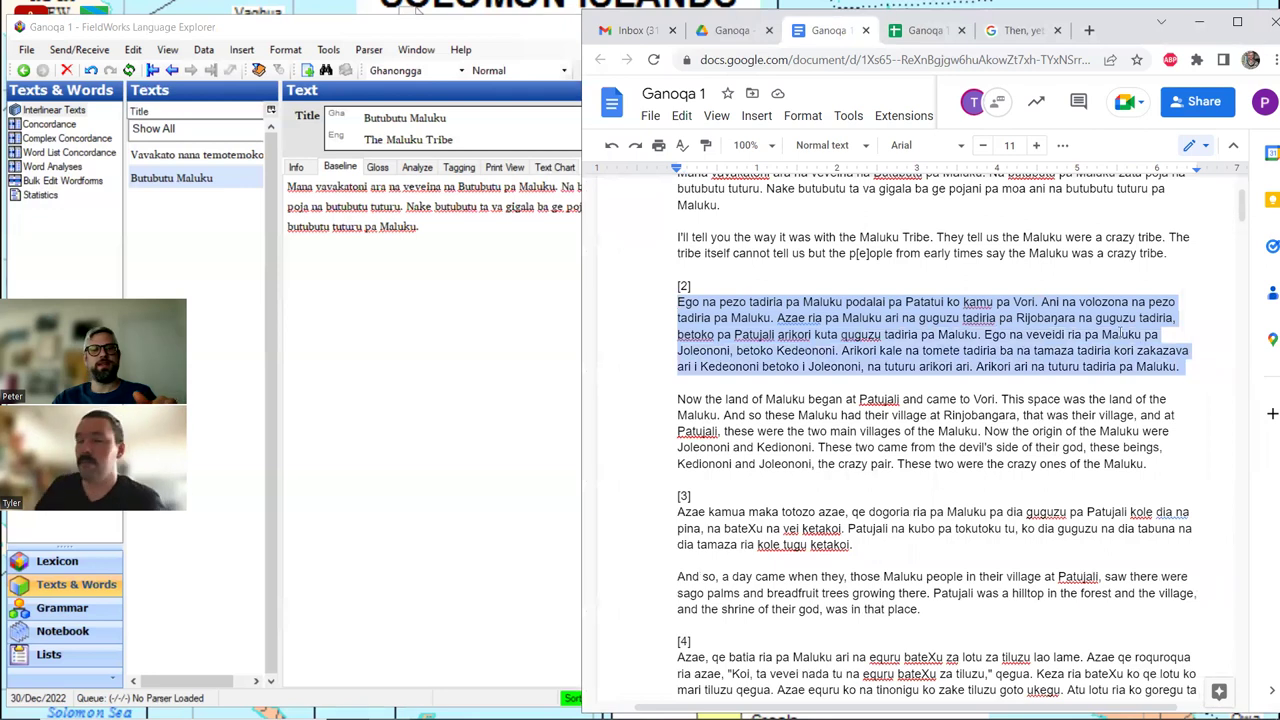
{"action": "left_click", "coordinate": [461, 267]}
{"action": "key", "text": "Return"}
{"action": "key", "text": "ctrl+v"}
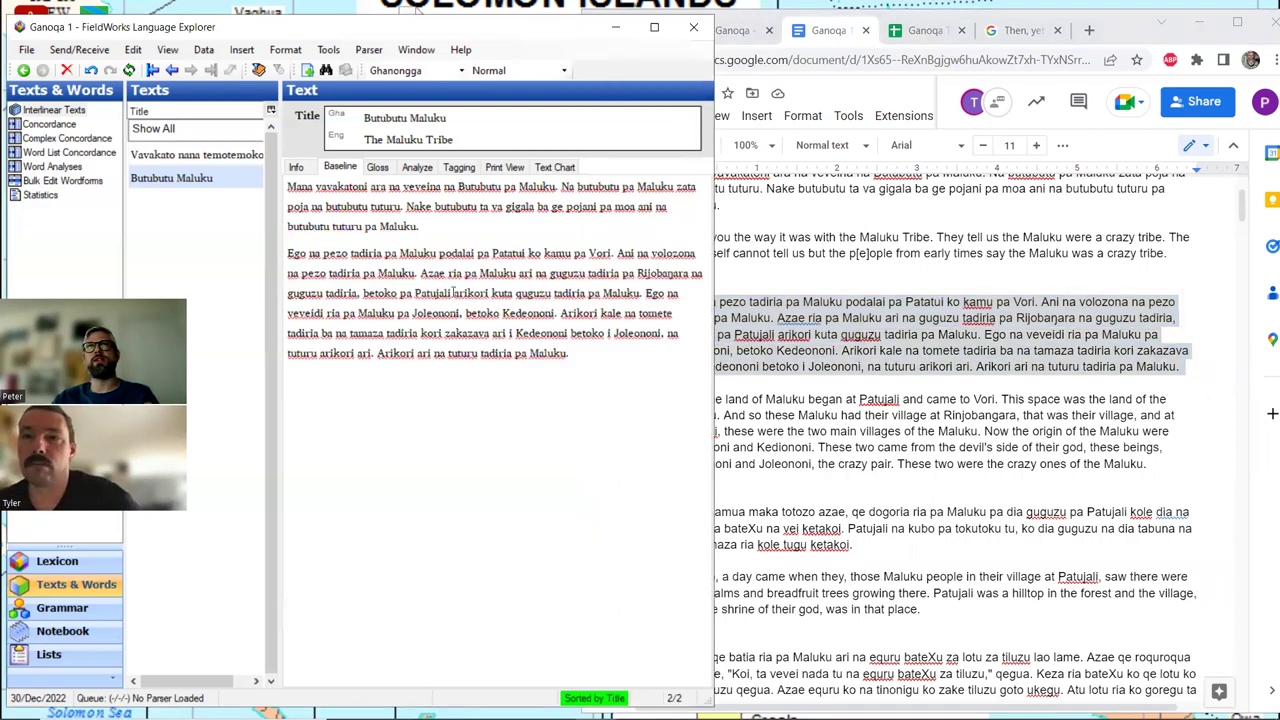
Step: Paste paragraphs [3] and [4] into the baseline and select paragraph [5] in the Google Doc
{"action": "left_click", "coordinate": [837, 470]}
{"action": "scroll", "coordinate": [683, 340], "scroll_direction": "down", "scroll_amount": 3}
{"action": "left_click_drag", "start_coordinate": [678, 345], "coordinate": [887, 375]}
{"action": "key", "text": "ctrl+c"}
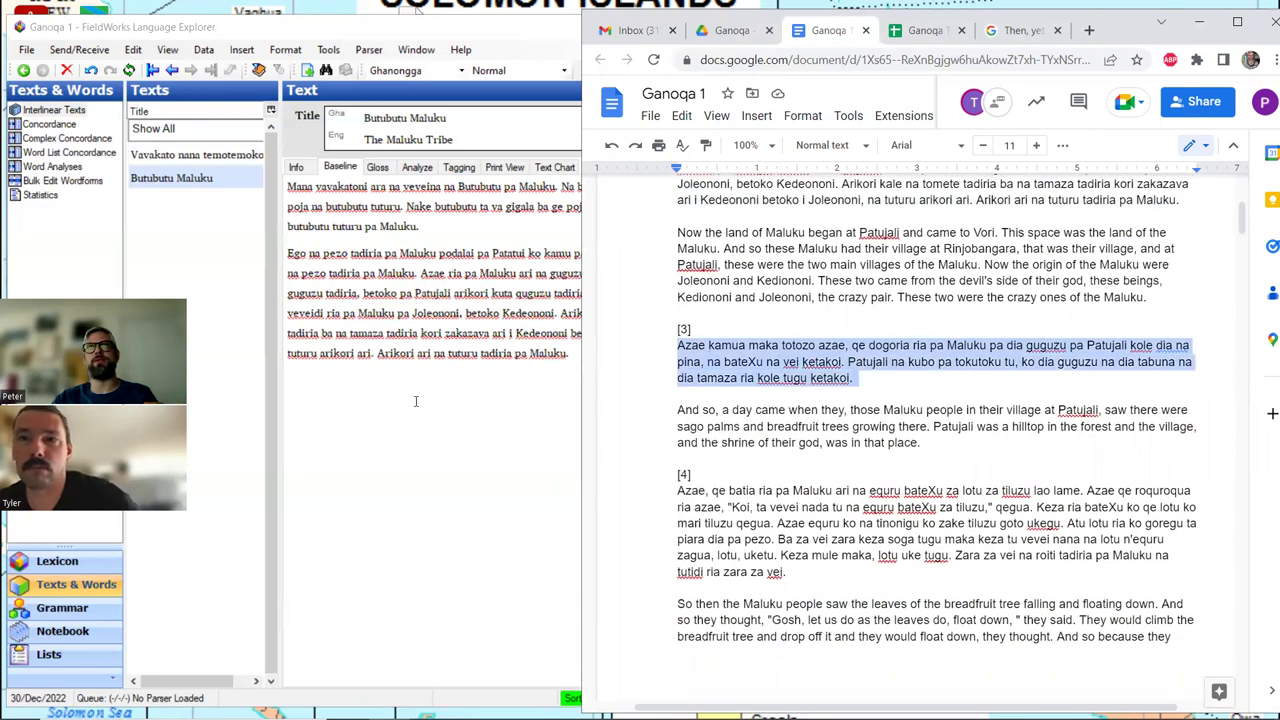
{"action": "left_click", "coordinate": [416, 400]}
{"action": "key", "text": "ctrl+v"}
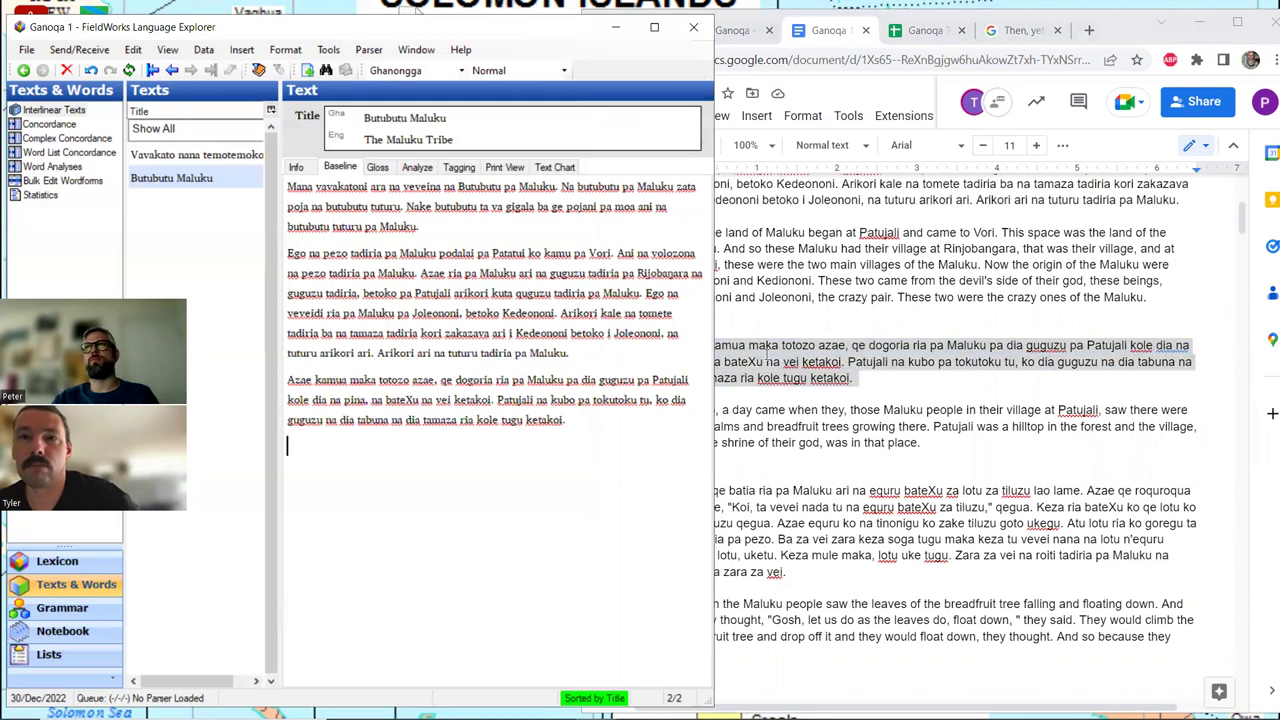
{"action": "left_click", "coordinate": [852, 427]}
{"action": "scroll", "coordinate": [727, 405], "scroll_direction": "down", "scroll_amount": 3}
{"action": "scroll", "coordinate": [727, 410], "scroll_direction": "down", "scroll_amount": 2}
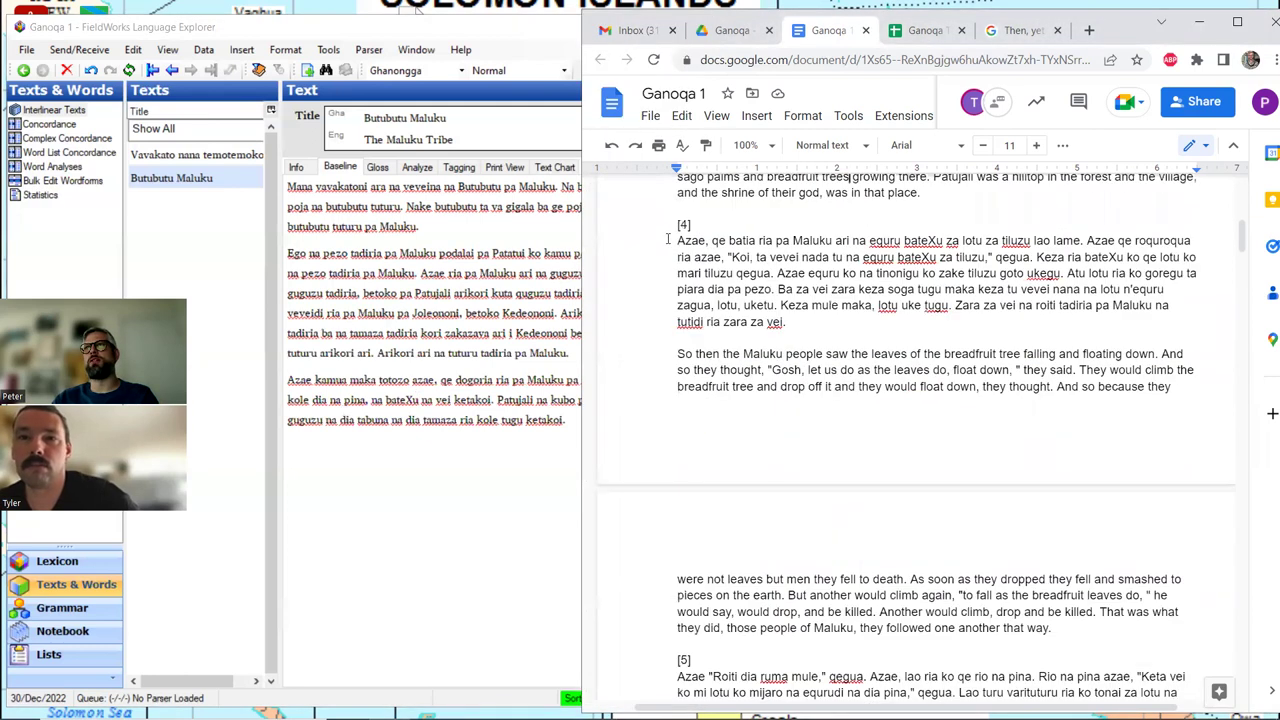
{"action": "left_click_drag", "start_coordinate": [677, 240], "coordinate": [808, 321]}
{"action": "key", "text": "ctrl+c"}
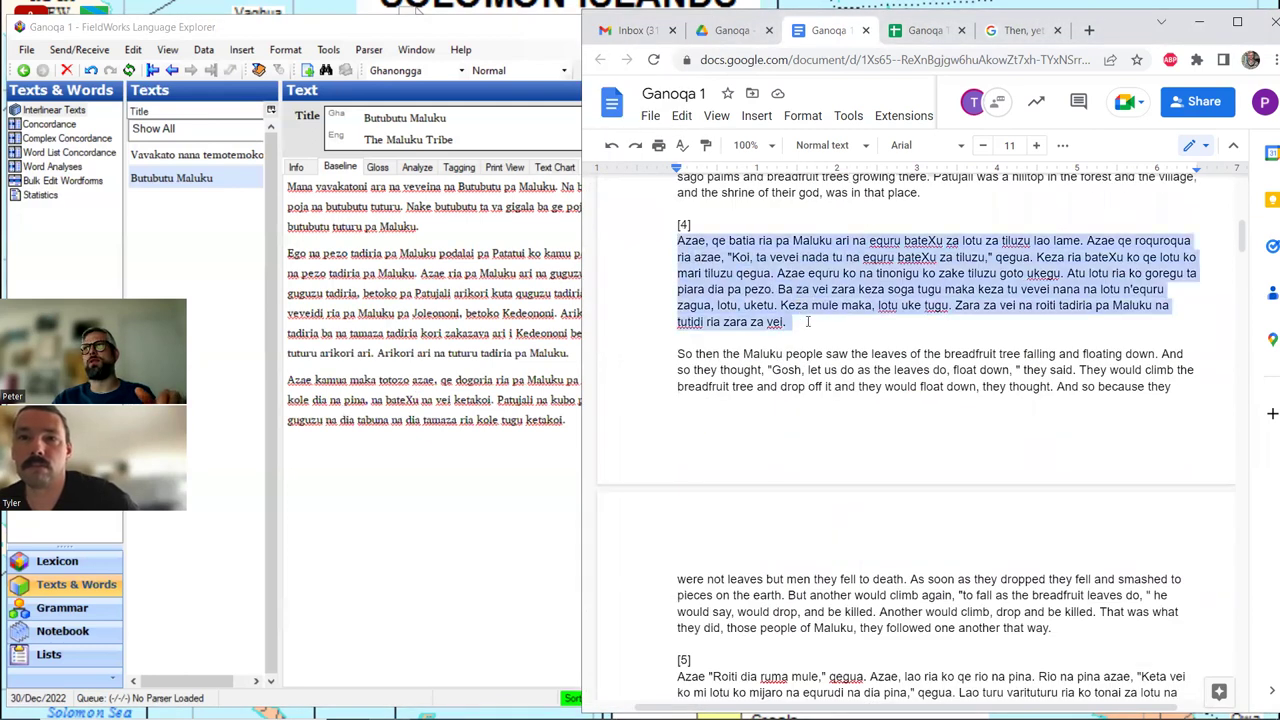
{"action": "left_click", "coordinate": [323, 450]}
{"action": "key", "text": "ctrl+v"}
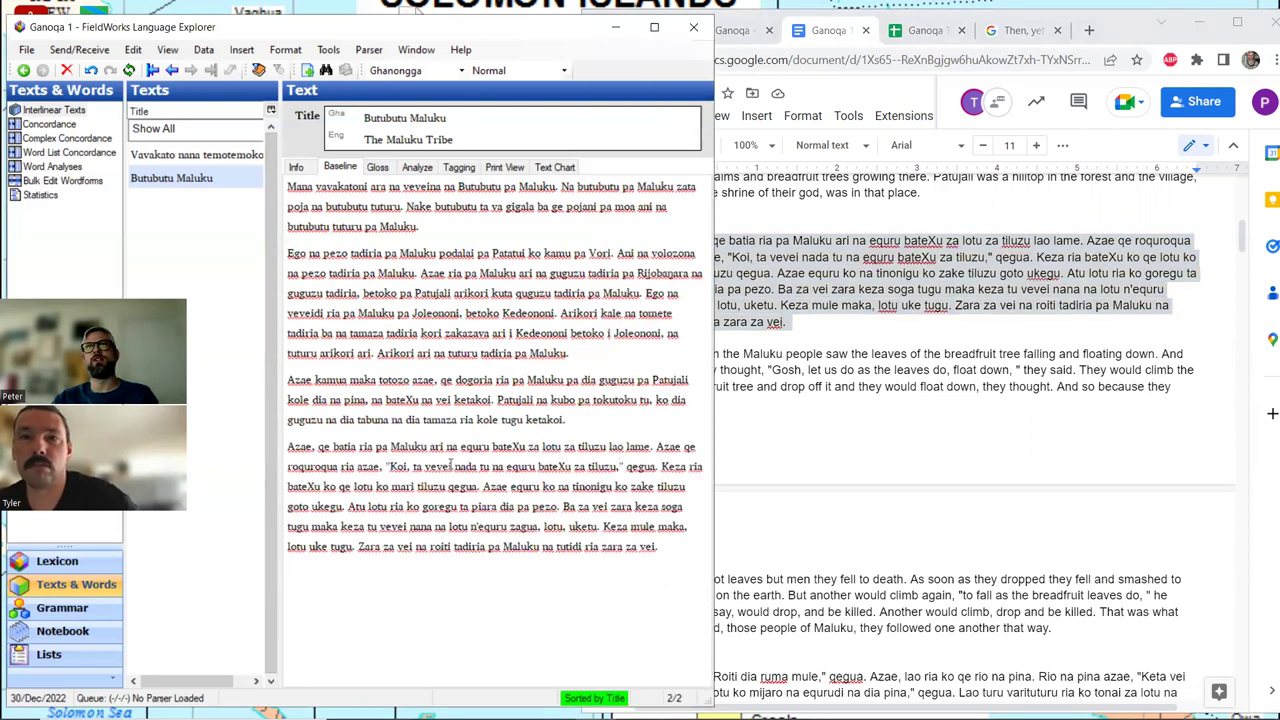
{"action": "left_click", "coordinate": [850, 425]}
{"action": "scroll", "coordinate": [850, 425], "scroll_direction": "down", "scroll_amount": 5}
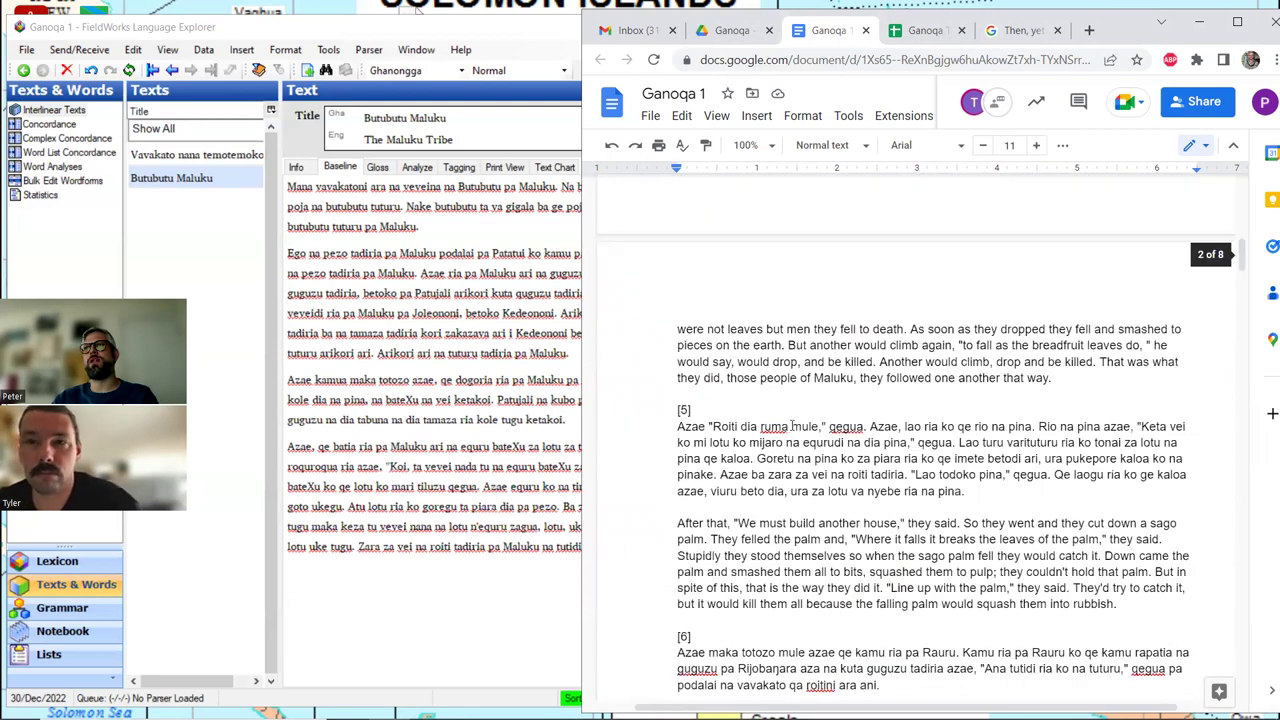
{"action": "left_click_drag", "start_coordinate": [677, 261], "coordinate": [975, 322]}
{"action": "key", "text": "ctrl+c"}
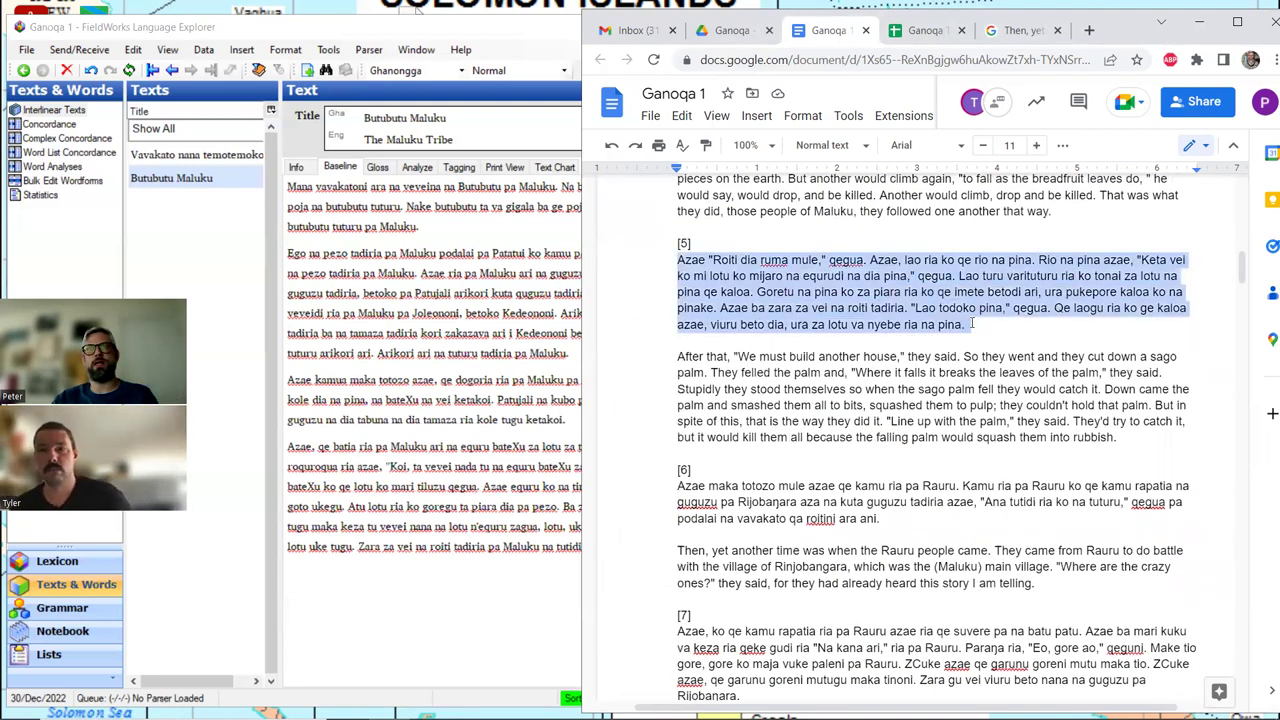
Step: Paste paragraphs [5] and [6] at the end of the baseline, each on its own line
{"action": "left_click", "coordinate": [306, 585]}
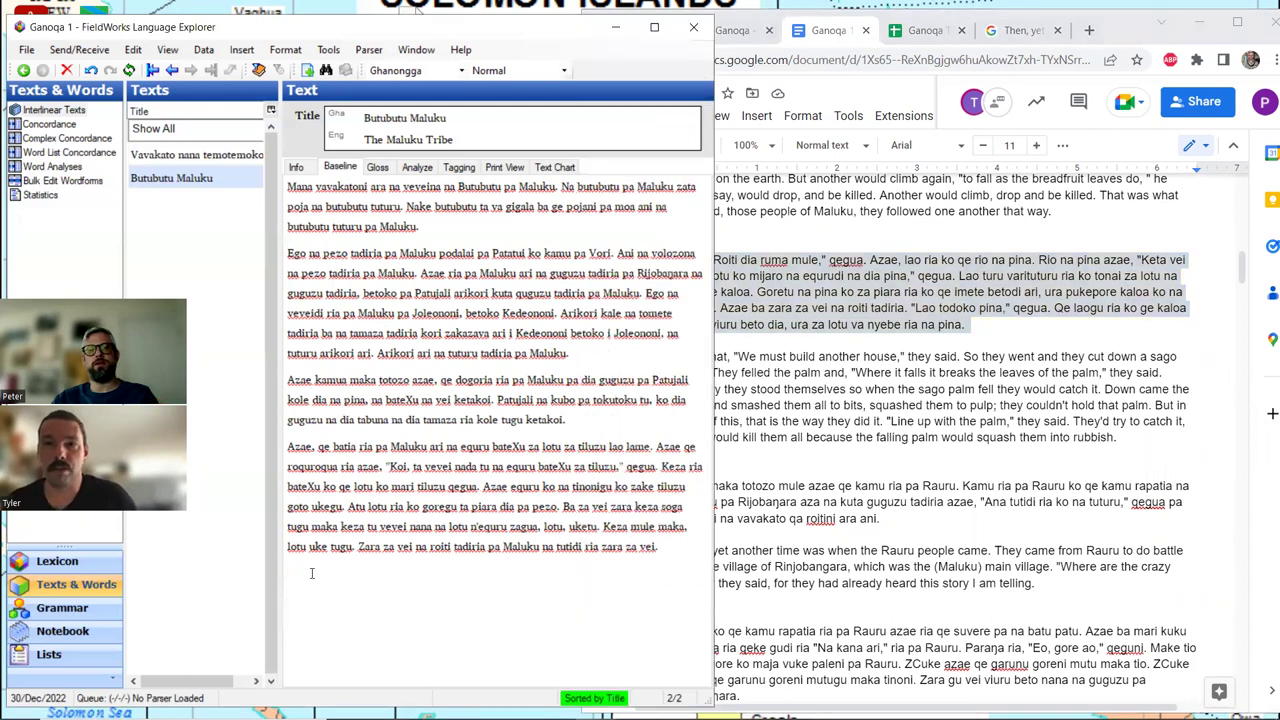
{"action": "key", "text": "ctrl+v"}
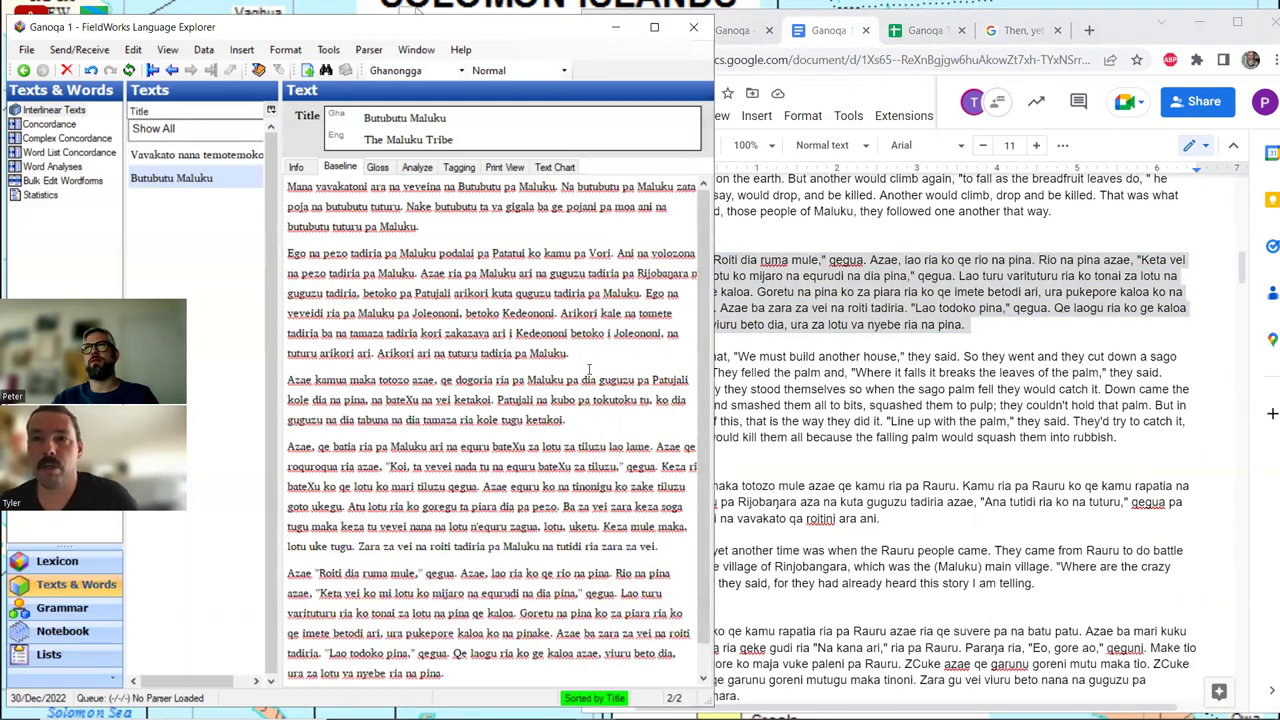
{"action": "scroll", "coordinate": [580, 420], "scroll_direction": "down", "scroll_amount": 1}
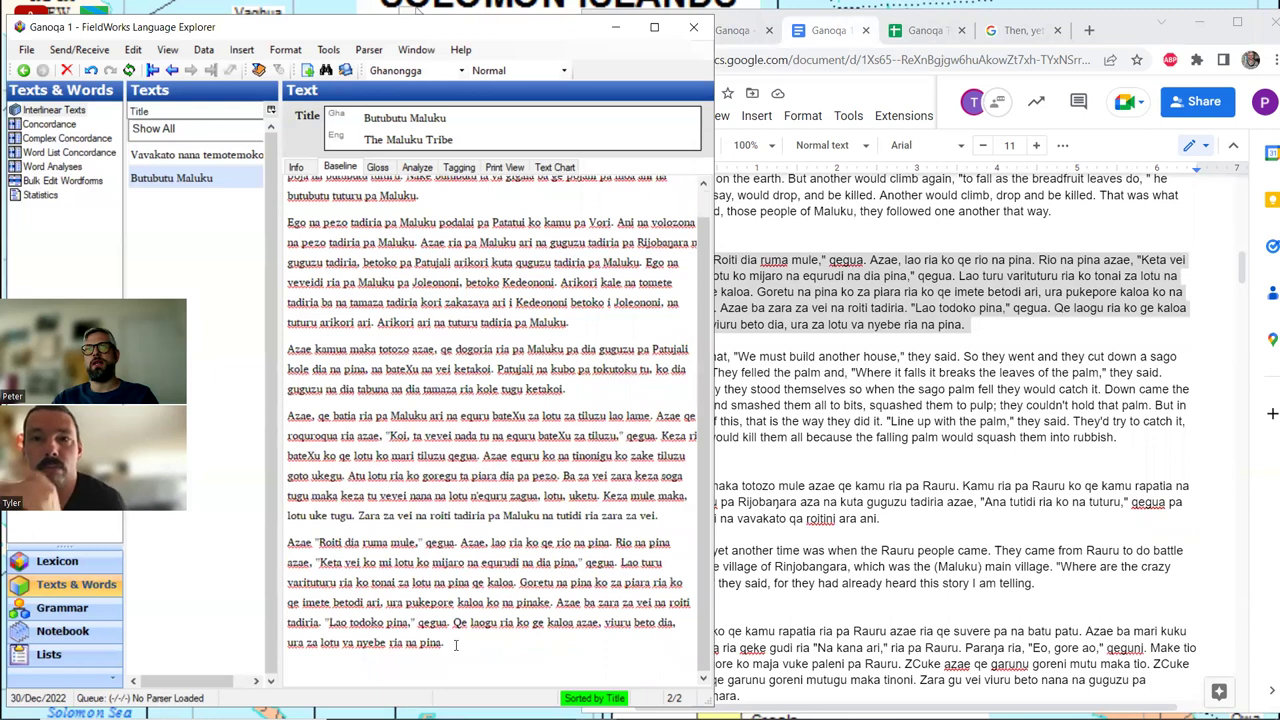
{"action": "key", "text": "Return"}
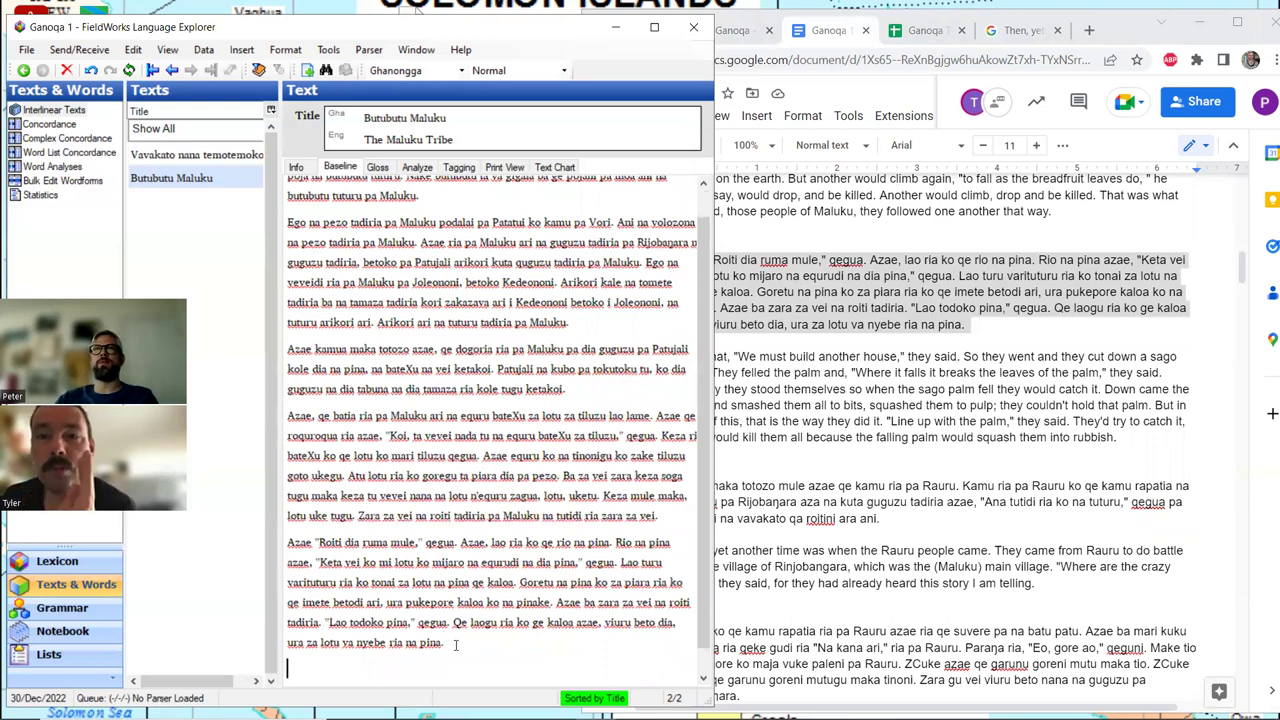
{"action": "scroll", "coordinate": [631, 352], "scroll_direction": "down", "scroll_amount": 1}
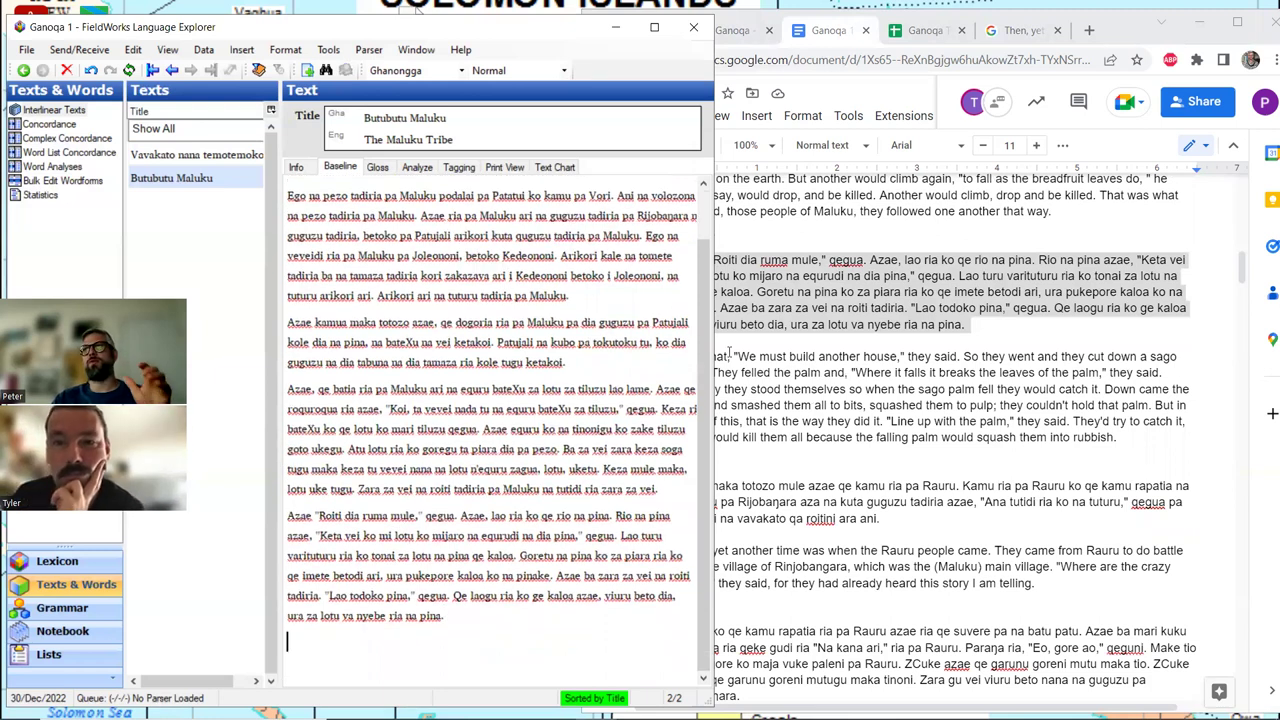
{"action": "left_click", "coordinate": [822, 372]}
{"action": "scroll", "coordinate": [757, 389], "scroll_direction": "down", "scroll_amount": 3}
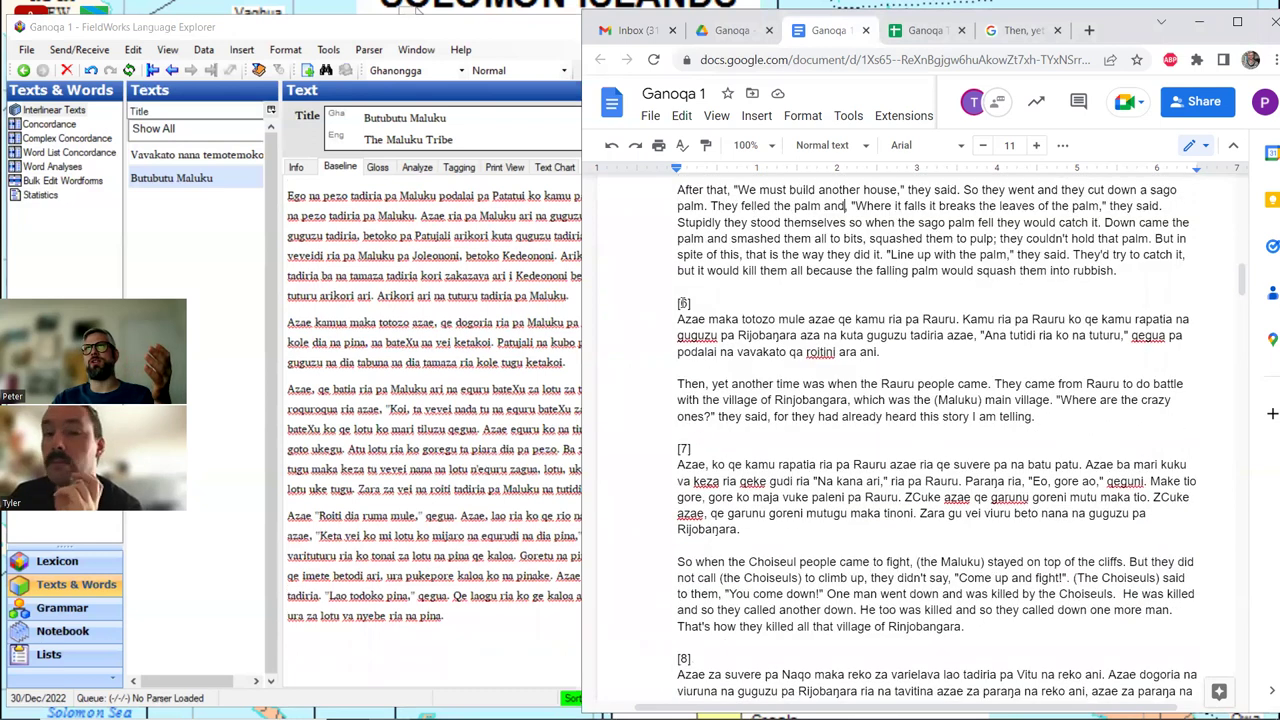
{"action": "left_click_drag", "start_coordinate": [679, 320], "coordinate": [866, 350]}
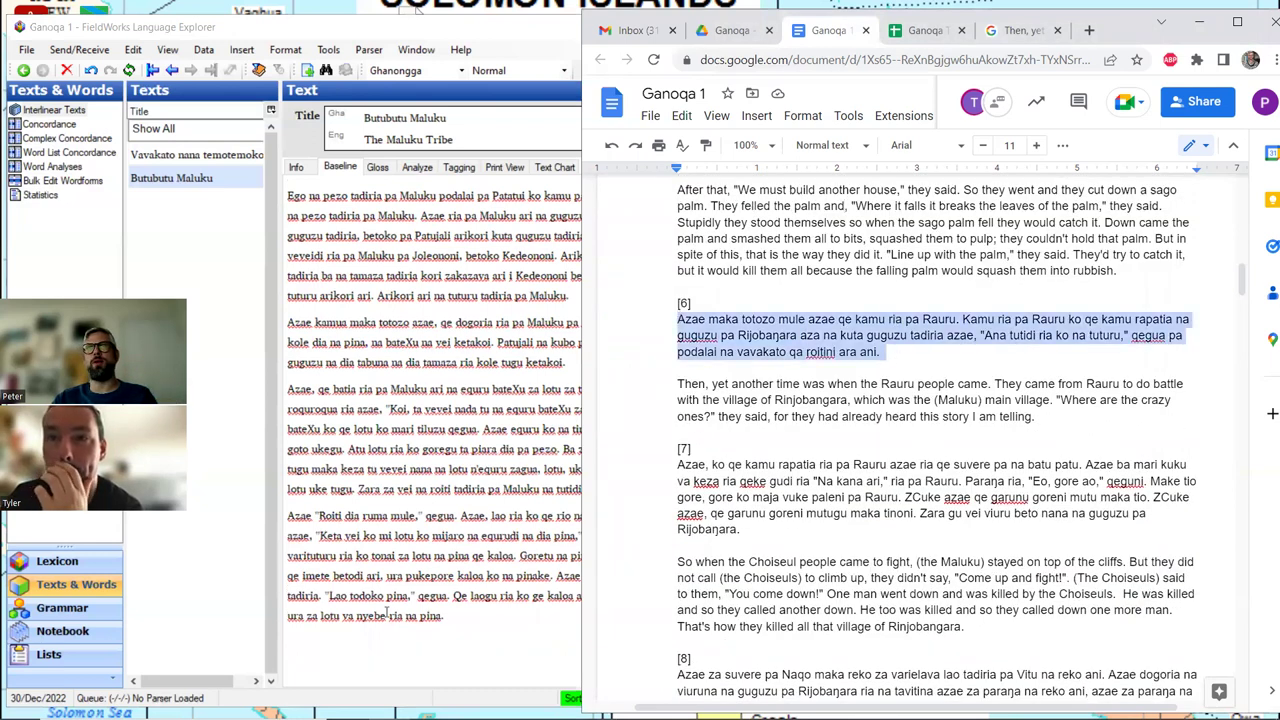
{"action": "left_click", "coordinate": [309, 637]}
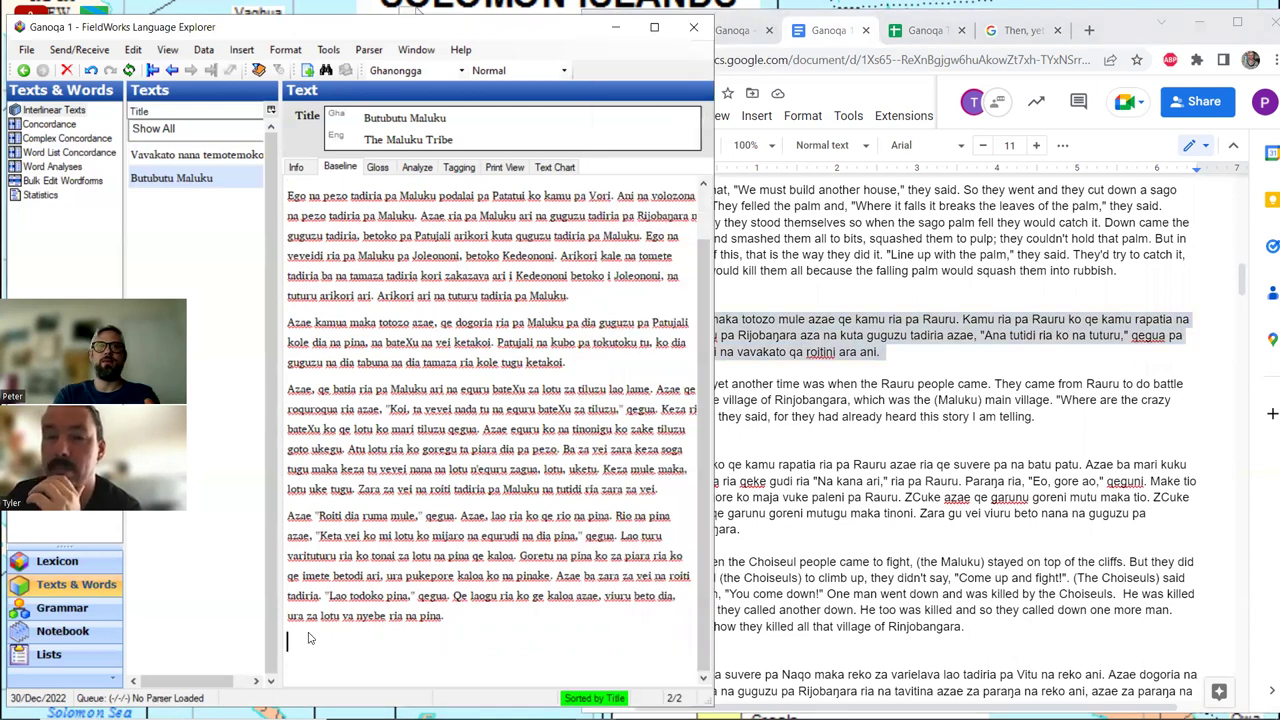
{"action": "type", "text": "Azae maka totozo mule azae qe kamu ria pa Rauru. Kamu ria pa Rauru ko qe kamu rapatia ria pa guguzu pa Rijobaŋara aza na kuta guguzu tadiria azae, \"Ana tutidi ria ko na tuturu,\" qegua pa podalai na vakavato qa roitini ara ani."}
{"action": "key", "text": "Return"}
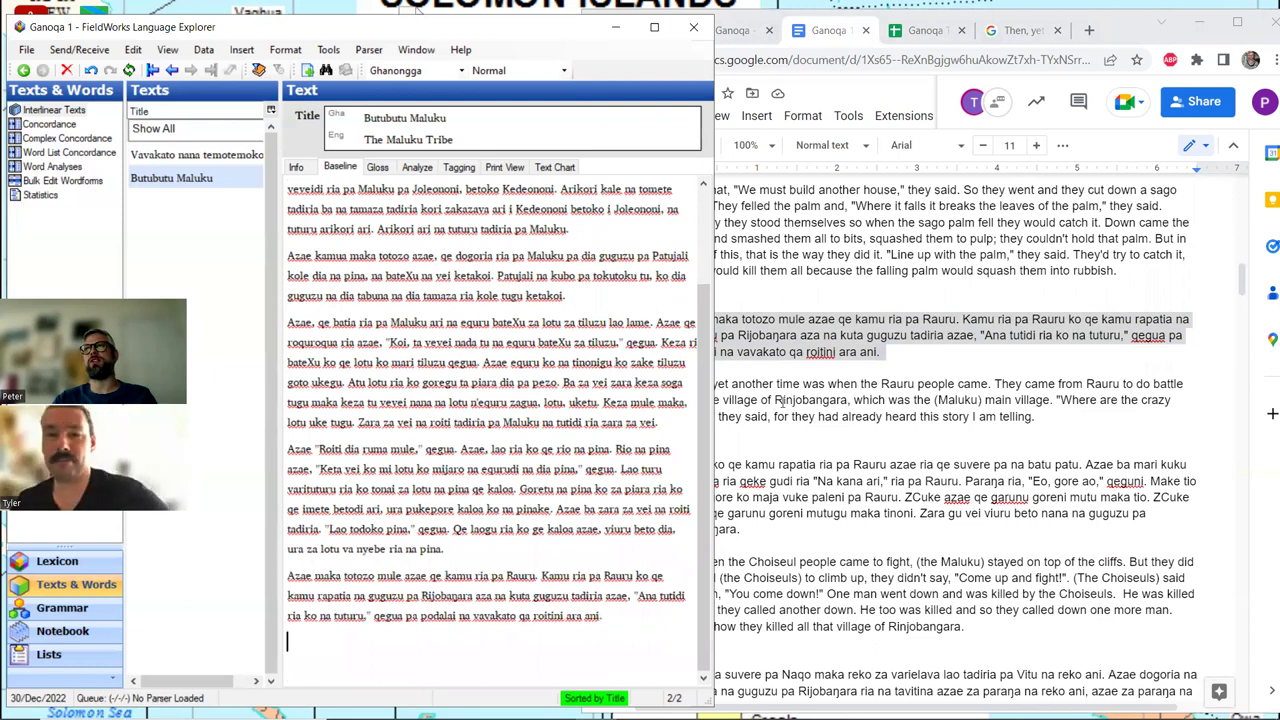
Step: Copy paragraphs [7] and [8] from the Google Doc into the end of the baseline
{"action": "left_click", "coordinate": [740, 300]}
{"action": "scroll", "coordinate": [700, 300], "scroll_direction": "down", "scroll_amount": 3}
{"action": "left_click_drag", "start_coordinate": [676, 298], "coordinate": [761, 363]}
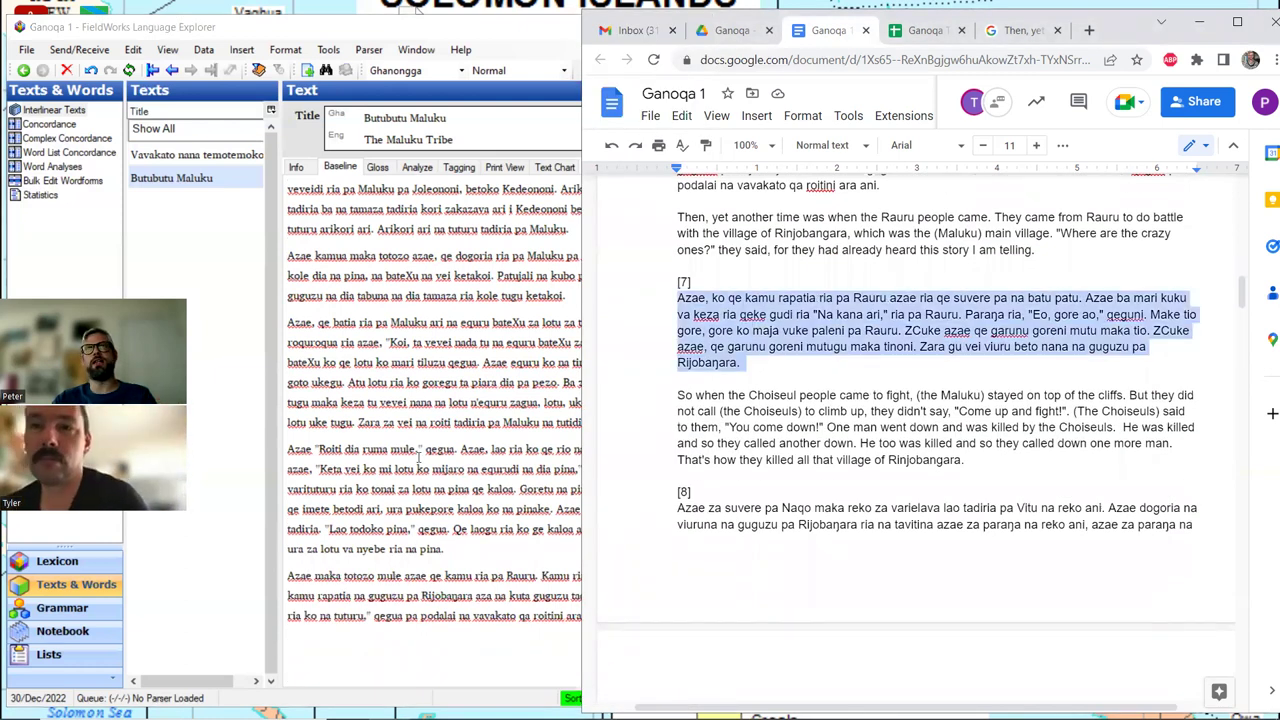
{"action": "left_click", "coordinate": [368, 525]}
{"action": "left_click", "coordinate": [286, 636]}
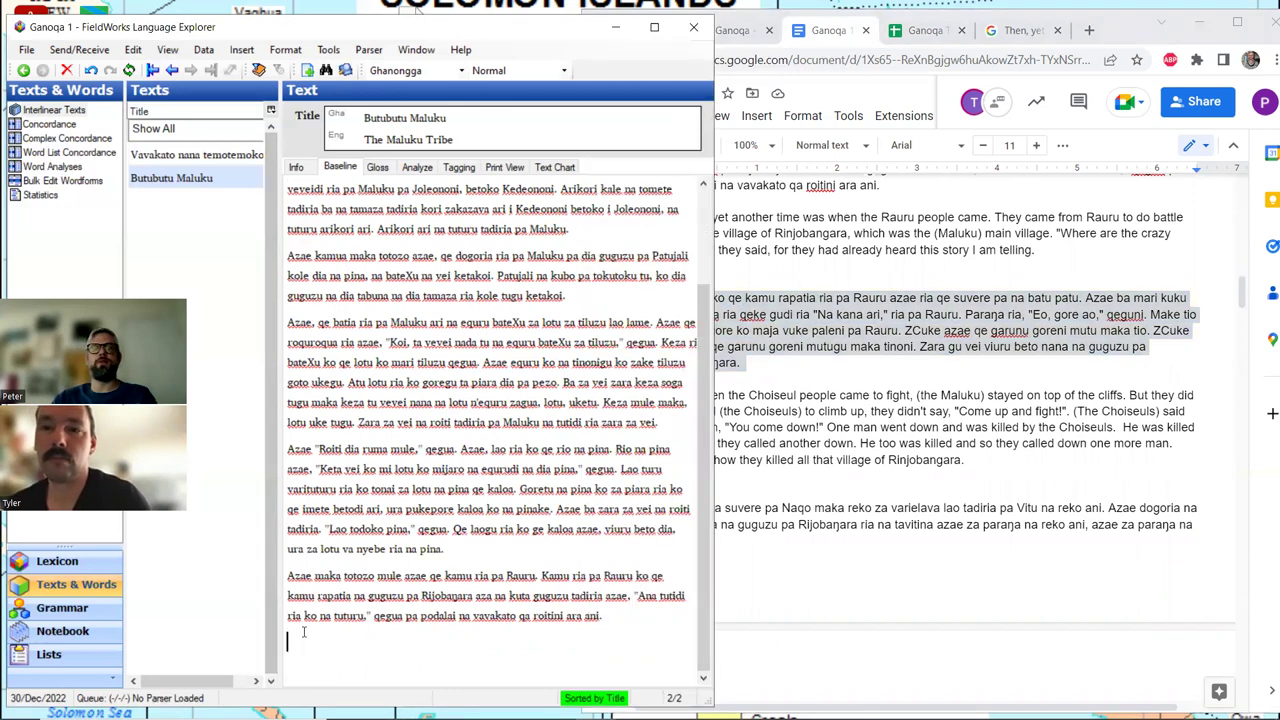
{"action": "type", "text": "Azae, ko qe kamu rapatia ria pa Rauru azae ria qe suvere pa na batu patu. Azae ba mari kuku va keza ria qeke gudi ria \"Na kana ari,\" ria pa Rauru. Paraŋa ria, \"Eo, gore ao,\" qeguni. Make tio gore, gore ko maja vuke paleni pa Rauru. ZCuke azae qe garunu goreni mutu maka tio. ZCuke azae qe garunu goreni mutugu maka tinoni. Zara gu vei viuru beto nana na guguzu pa Rijobaŋara."}
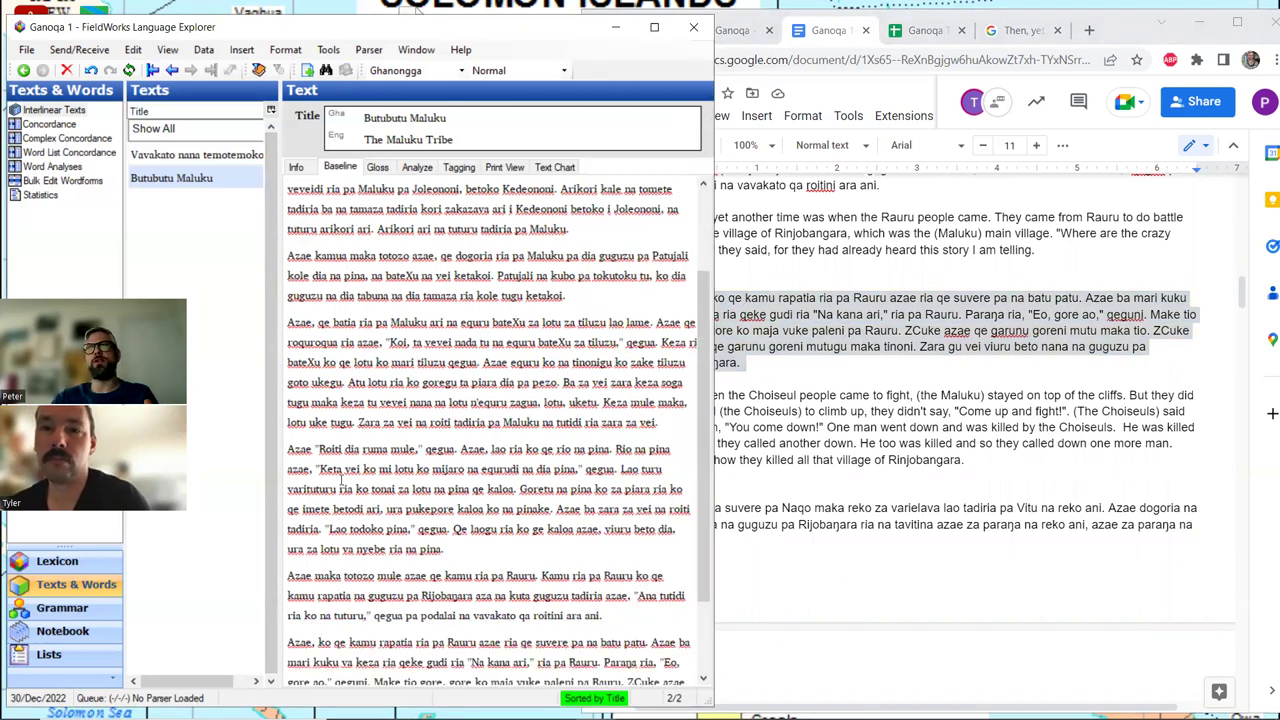
{"action": "left_click", "coordinate": [841, 428]}
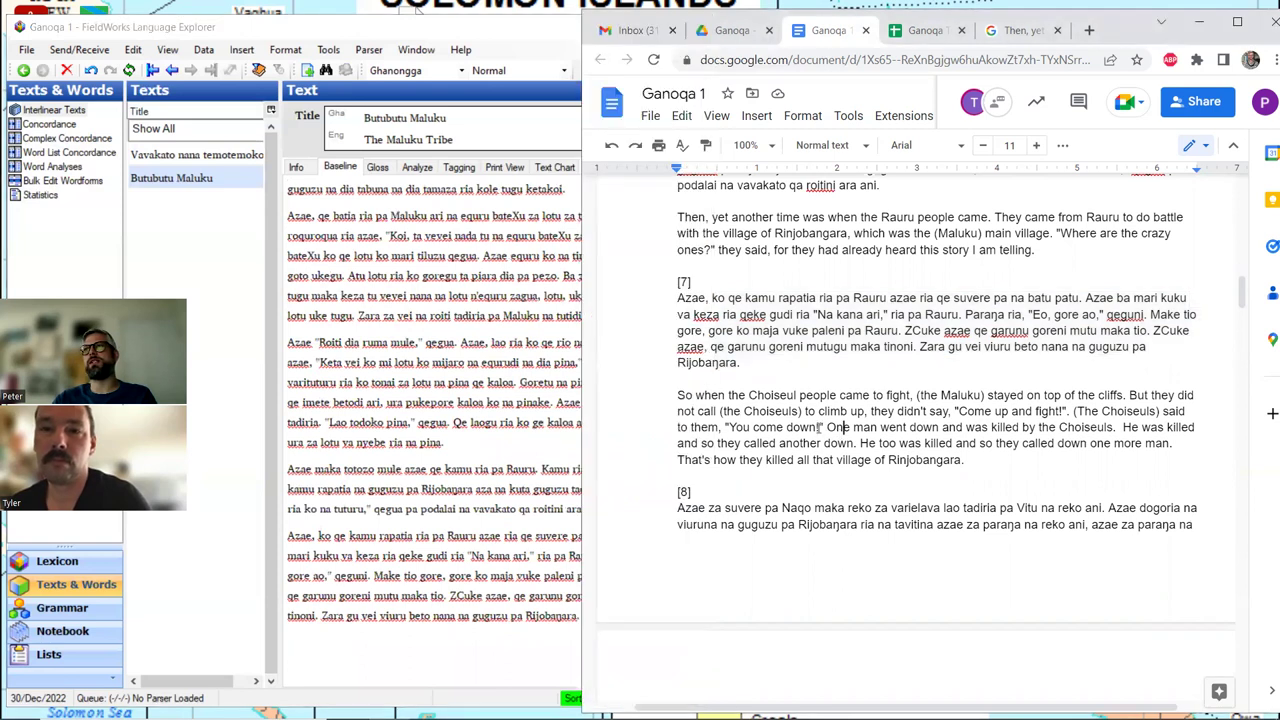
{"action": "scroll", "coordinate": [690, 280], "scroll_direction": "down", "scroll_amount": 5}
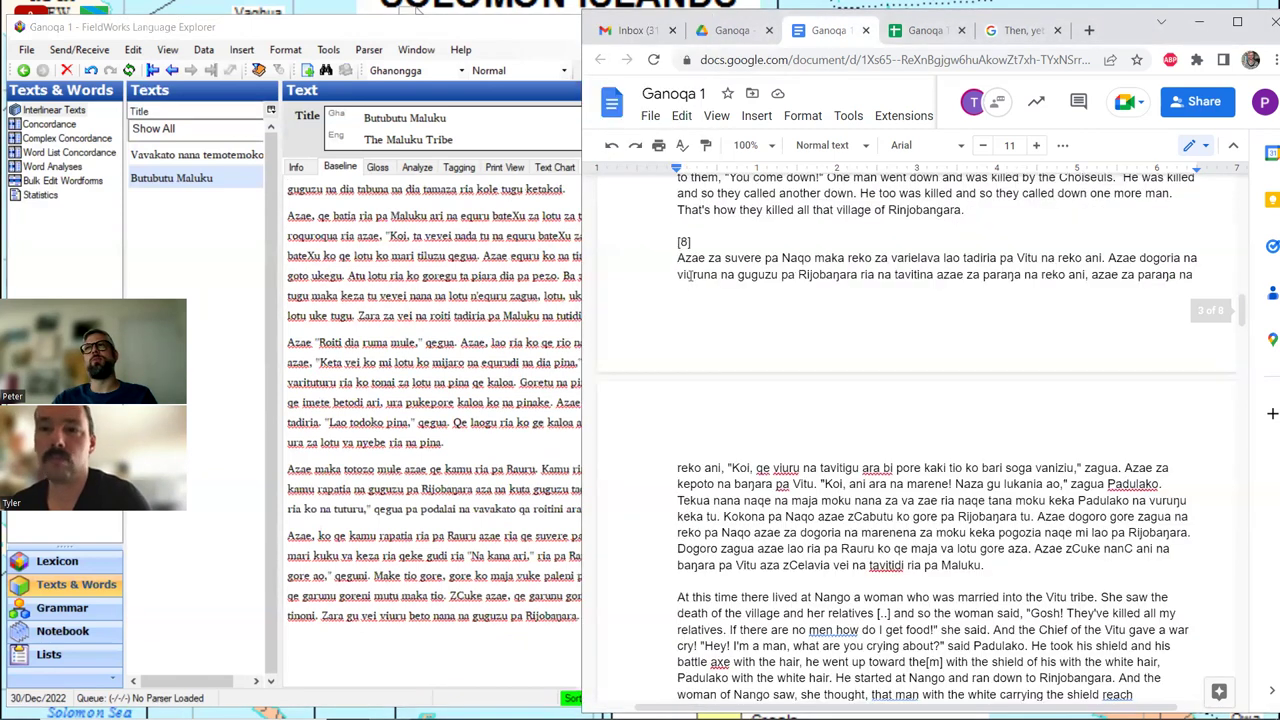
{"action": "left_click_drag", "start_coordinate": [677, 258], "coordinate": [1067, 549]}
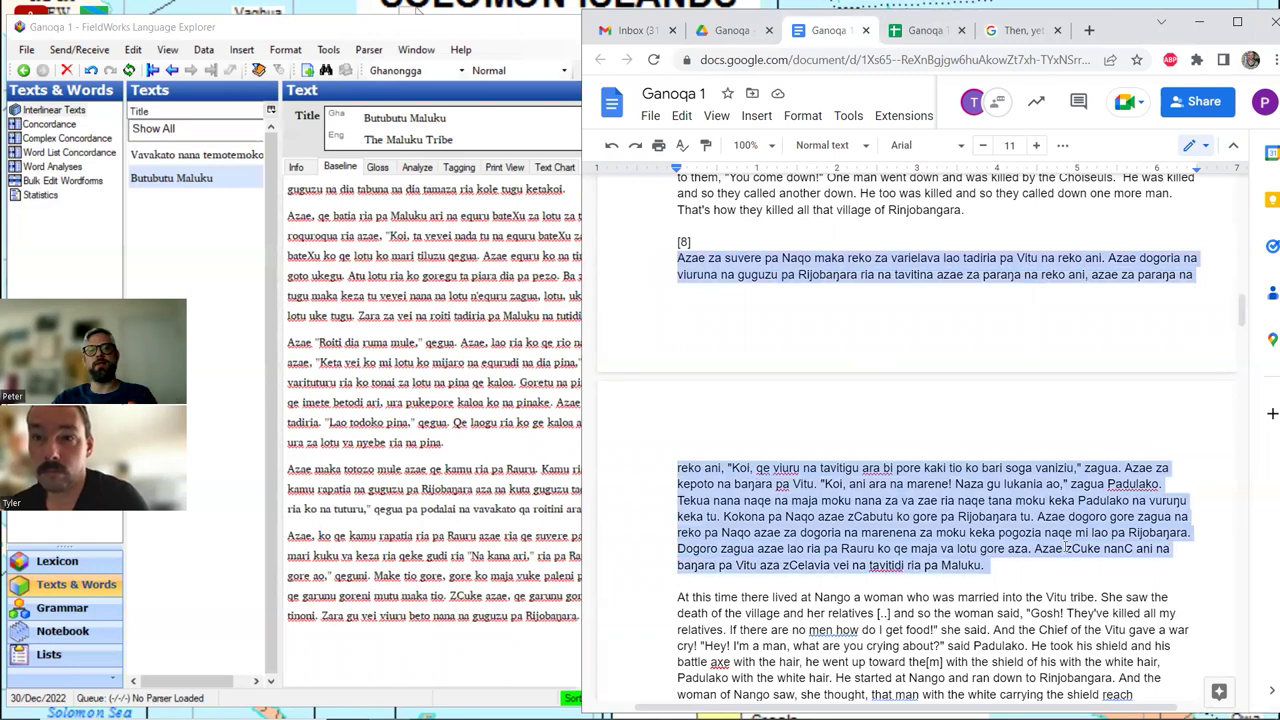
{"action": "left_click", "coordinate": [305, 634]}
{"action": "key", "text": "ctrl+v"}
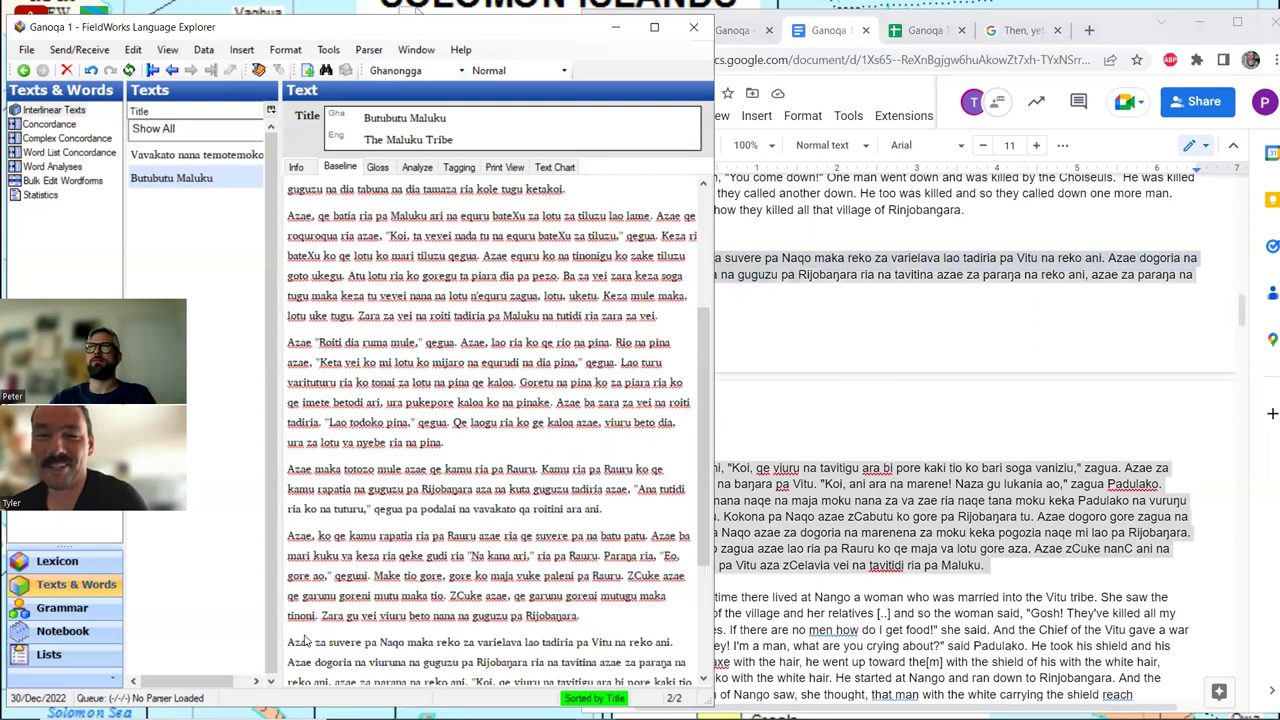
Step: Add paragraphs [9] and [10] from the Google Doc to the baseline
{"action": "left_click", "coordinate": [908, 443]}
{"action": "scroll", "coordinate": [908, 443], "scroll_direction": "down", "scroll_amount": 3}
{"action": "left_click_drag", "start_coordinate": [678, 443], "coordinate": [896, 434]}
{"action": "key", "text": "ctrl+c"}
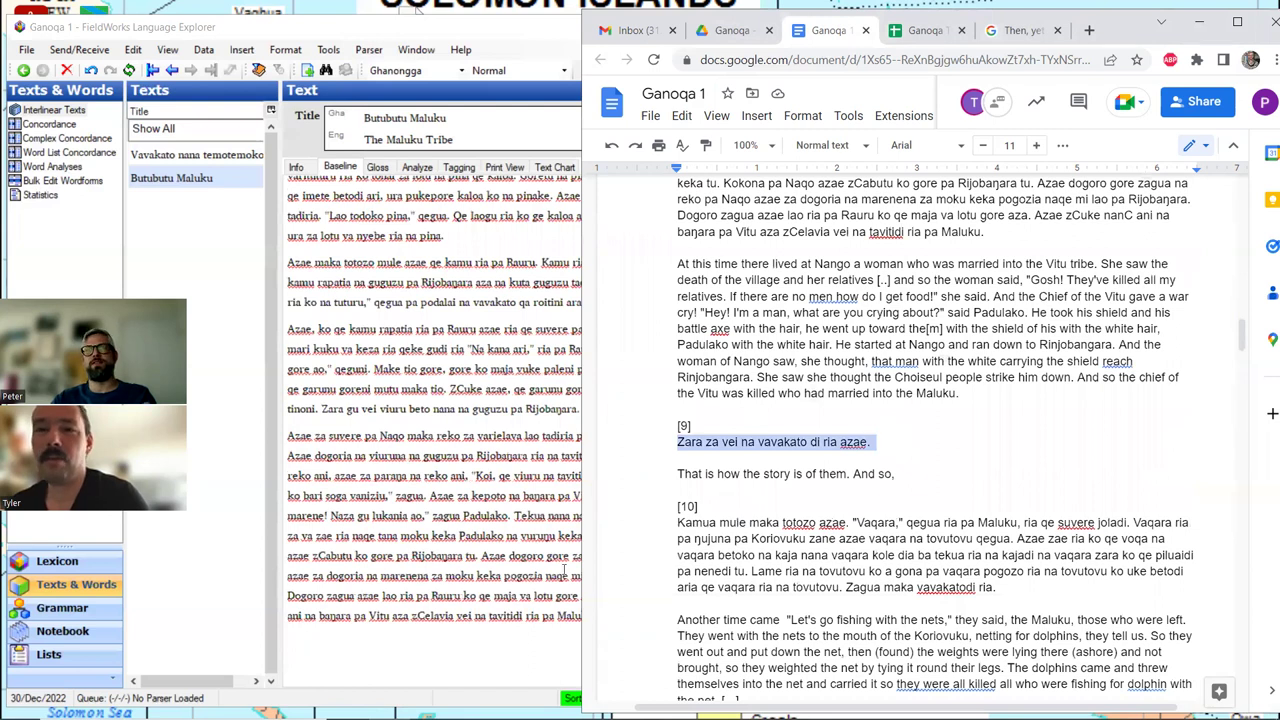
{"action": "left_click", "coordinate": [303, 636]}
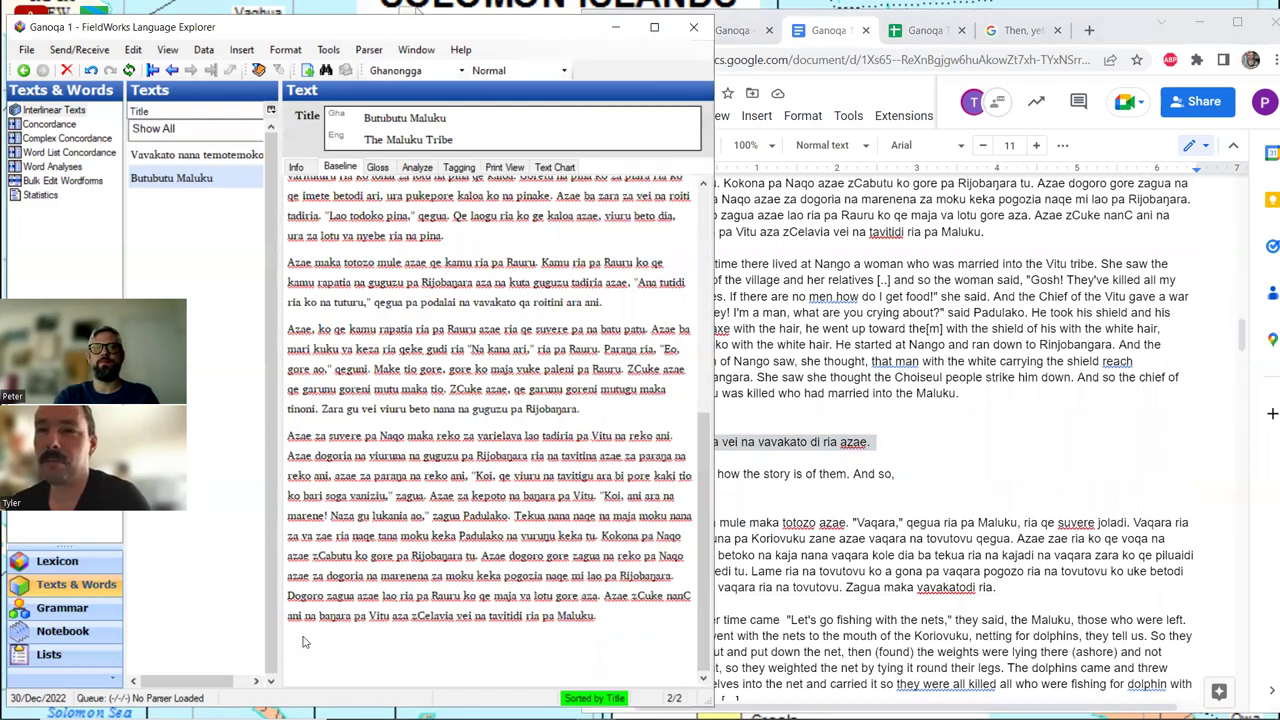
{"action": "key", "text": "ctrl+v"}
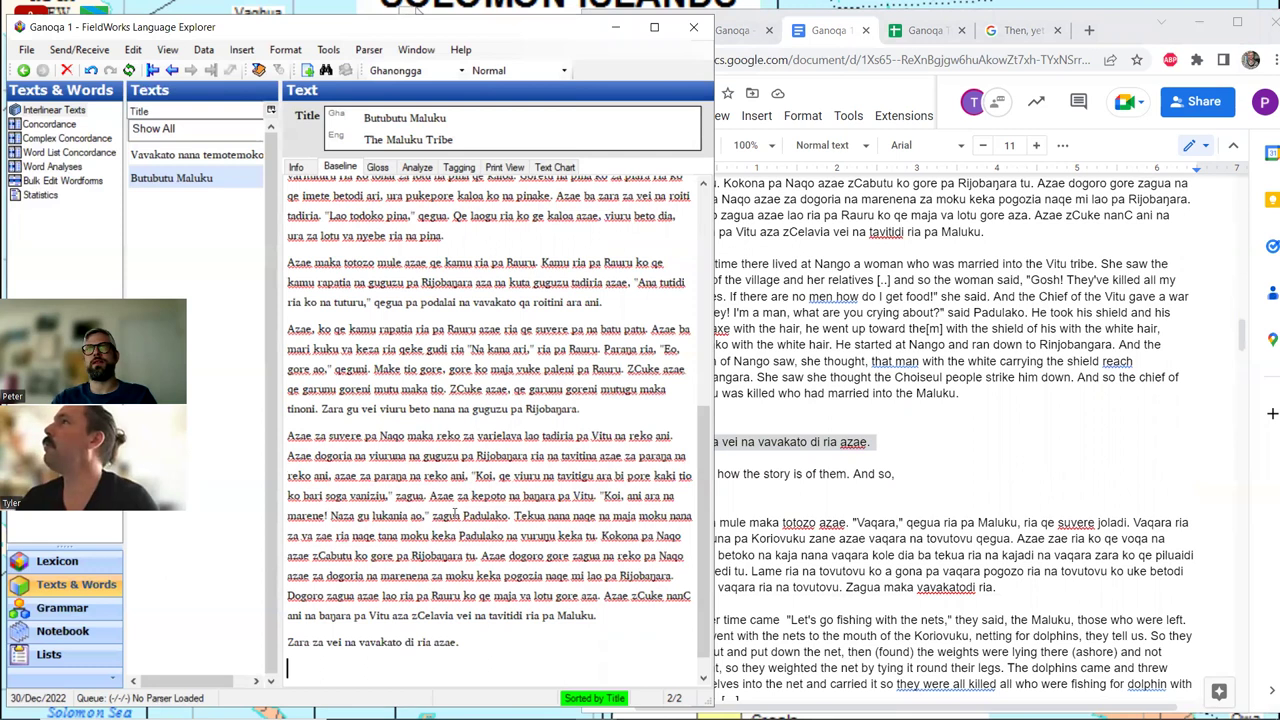
{"action": "scroll", "coordinate": [455, 512], "scroll_direction": "down", "scroll_amount": 1}
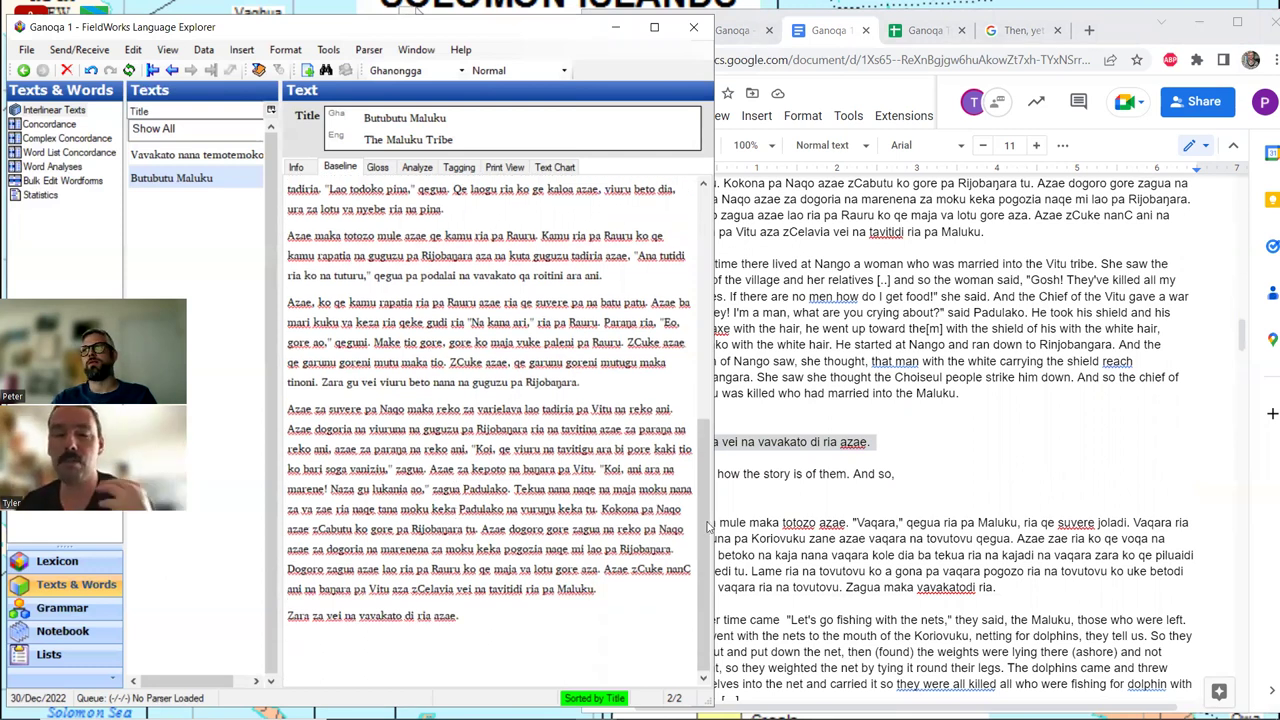
{"action": "left_click", "coordinate": [956, 528]}
{"action": "scroll", "coordinate": [750, 512], "scroll_direction": "down", "scroll_amount": 1}
{"action": "scroll", "coordinate": [752, 512], "scroll_direction": "down", "scroll_amount": 1}
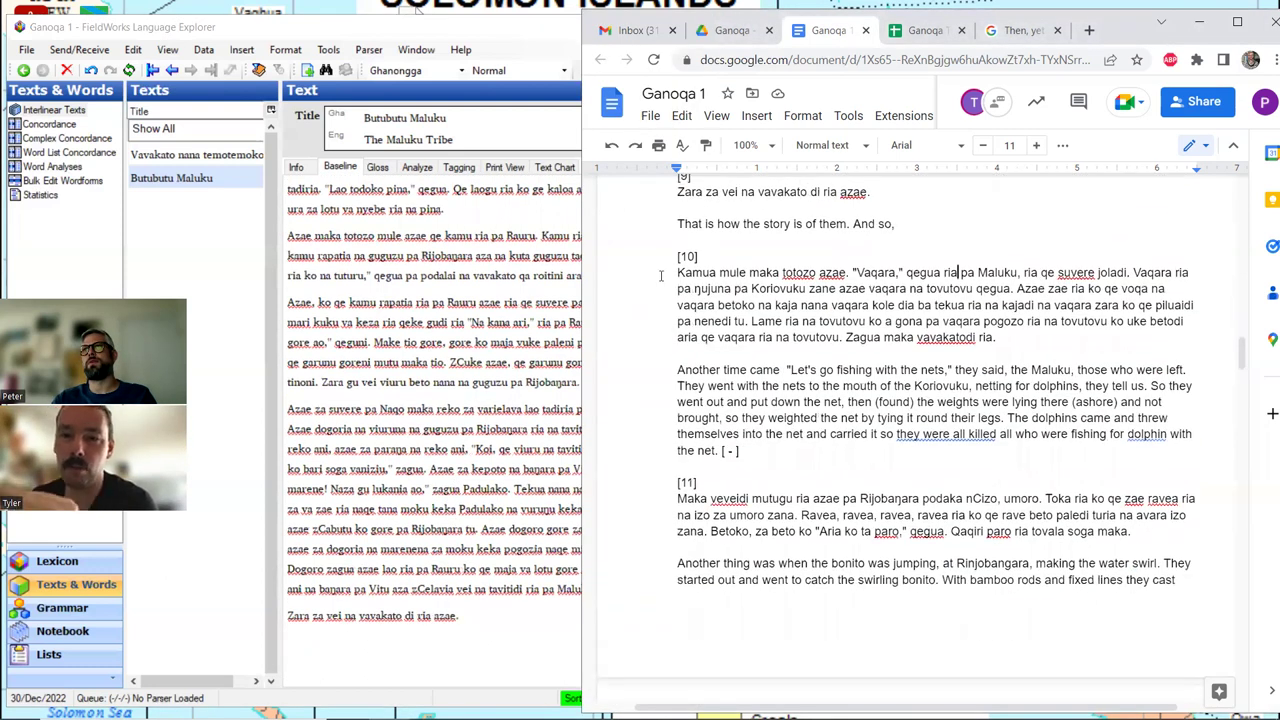
{"action": "left_click_drag", "start_coordinate": [679, 270], "coordinate": [1038, 346]}
{"action": "key", "text": "ctrl+c"}
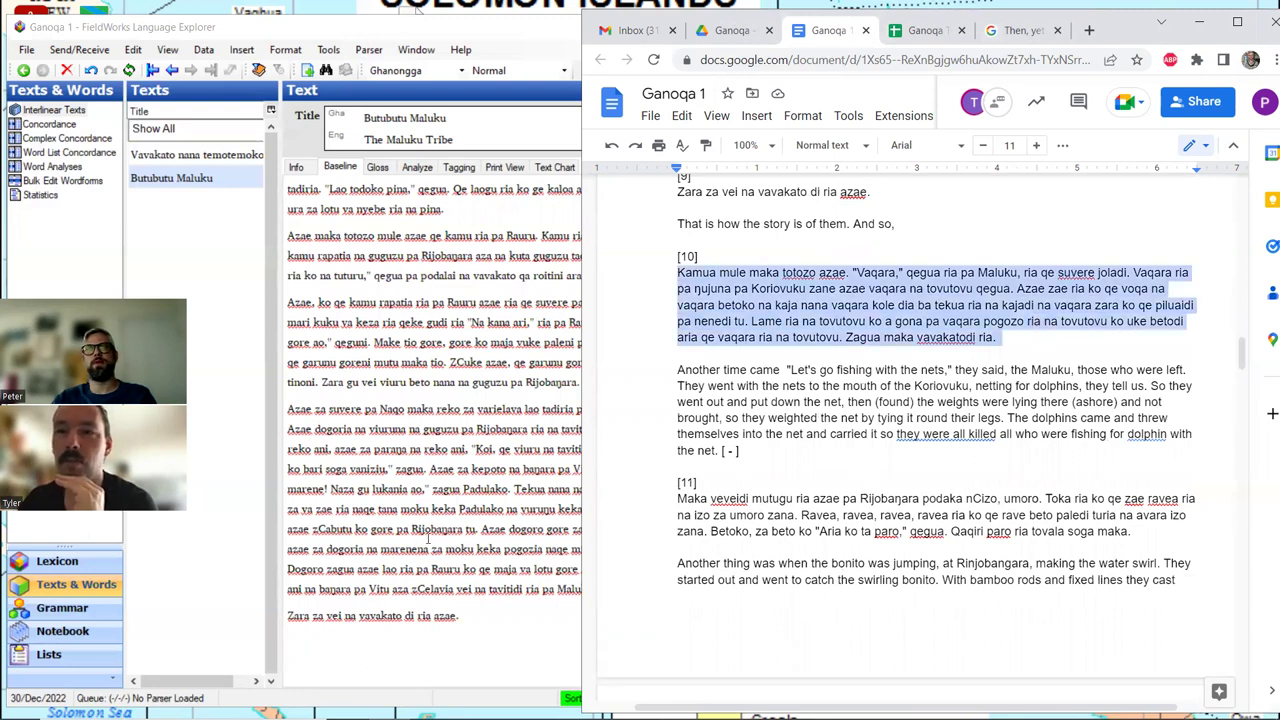
{"action": "left_click", "coordinate": [292, 641]}
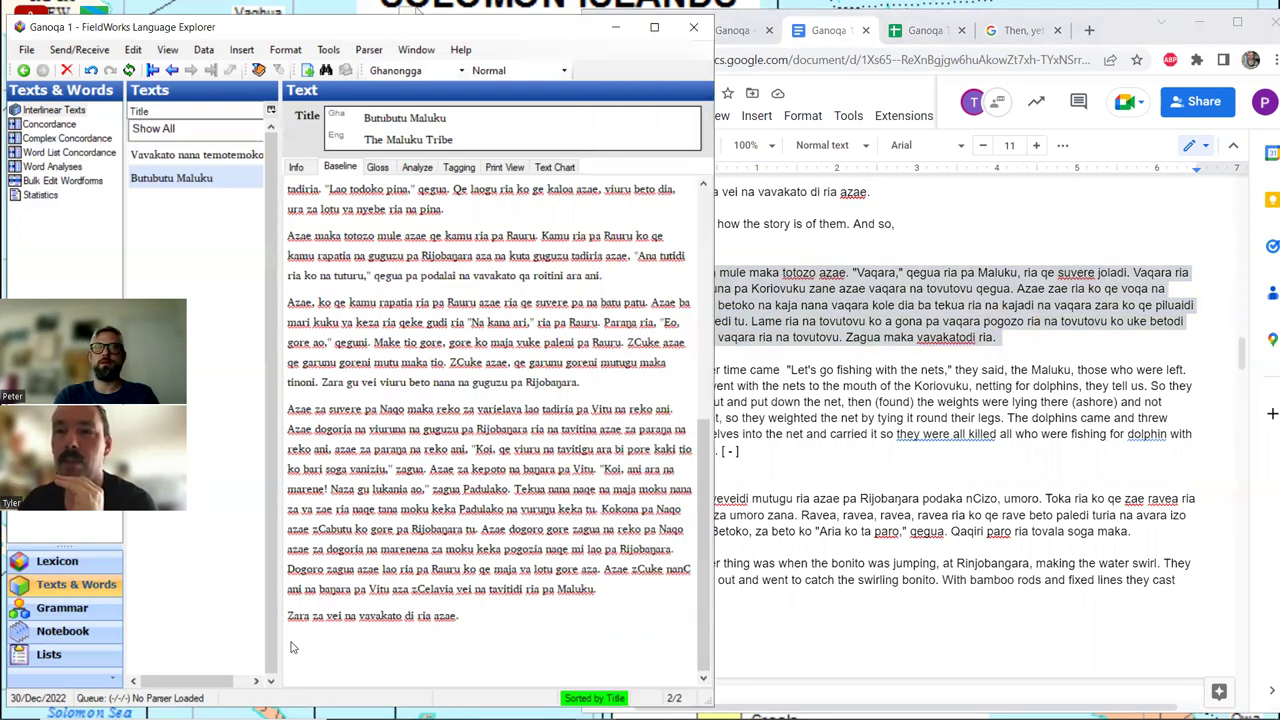
{"action": "key", "text": "ctrl+v"}
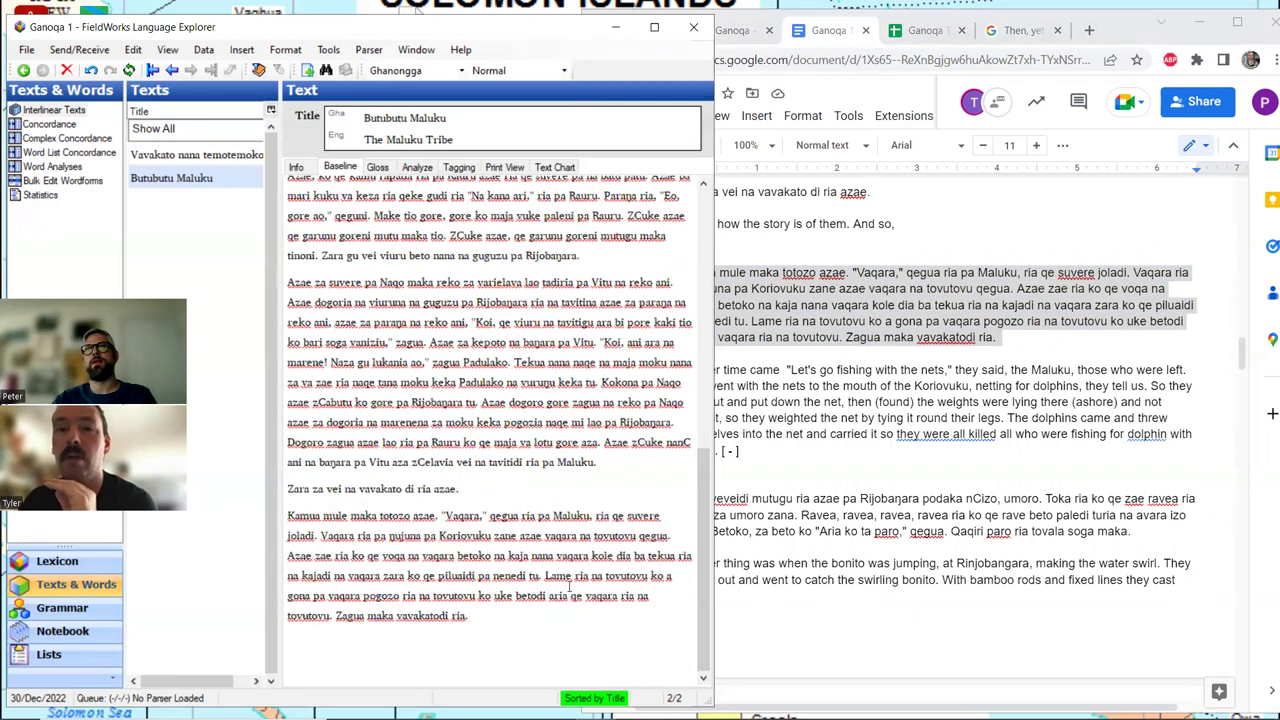
Step: Paste paragraph [11], 'Maka veveidi mutugu ria azae pa Rijobaŋara', at the end of the baseline
{"action": "left_click", "coordinate": [753, 498]}
{"action": "scroll", "coordinate": [744, 342], "scroll_direction": "down", "scroll_amount": 3}
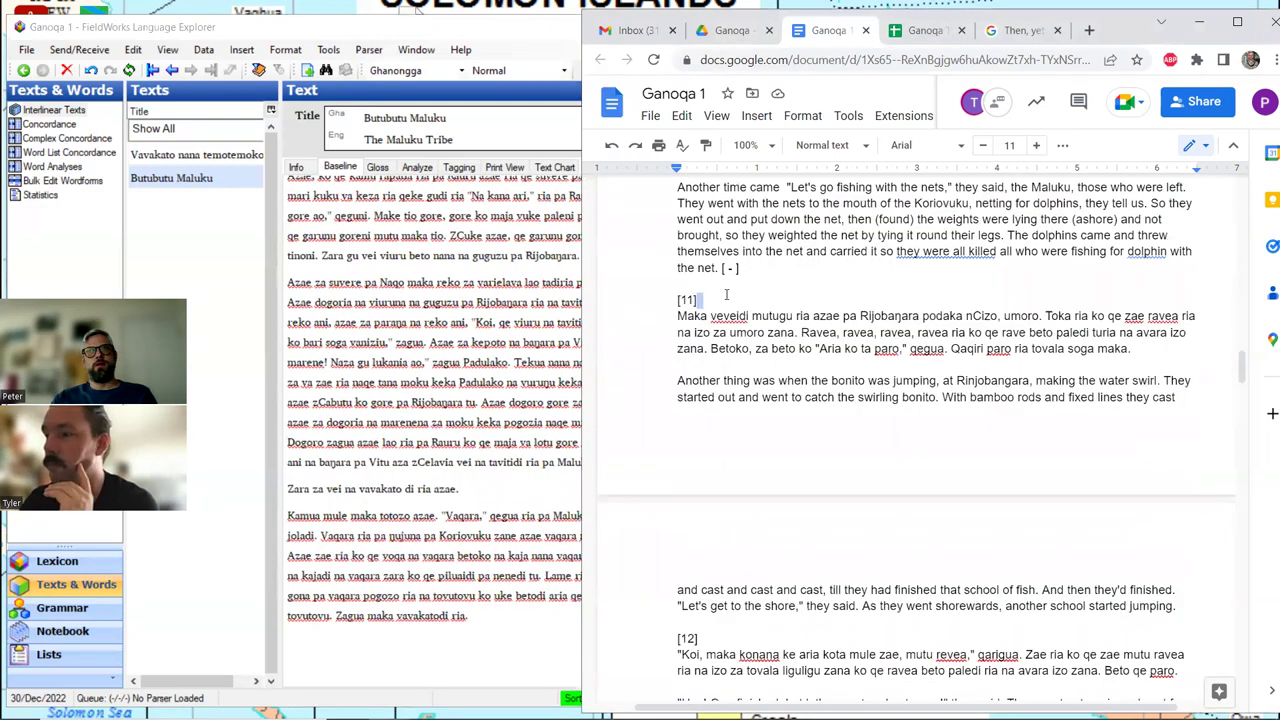
{"action": "scroll", "coordinate": [726, 298], "scroll_direction": "down", "scroll_amount": 1}
{"action": "left_click_drag", "start_coordinate": [678, 248], "coordinate": [1139, 268]}
{"action": "key", "text": "ctrl+c"}
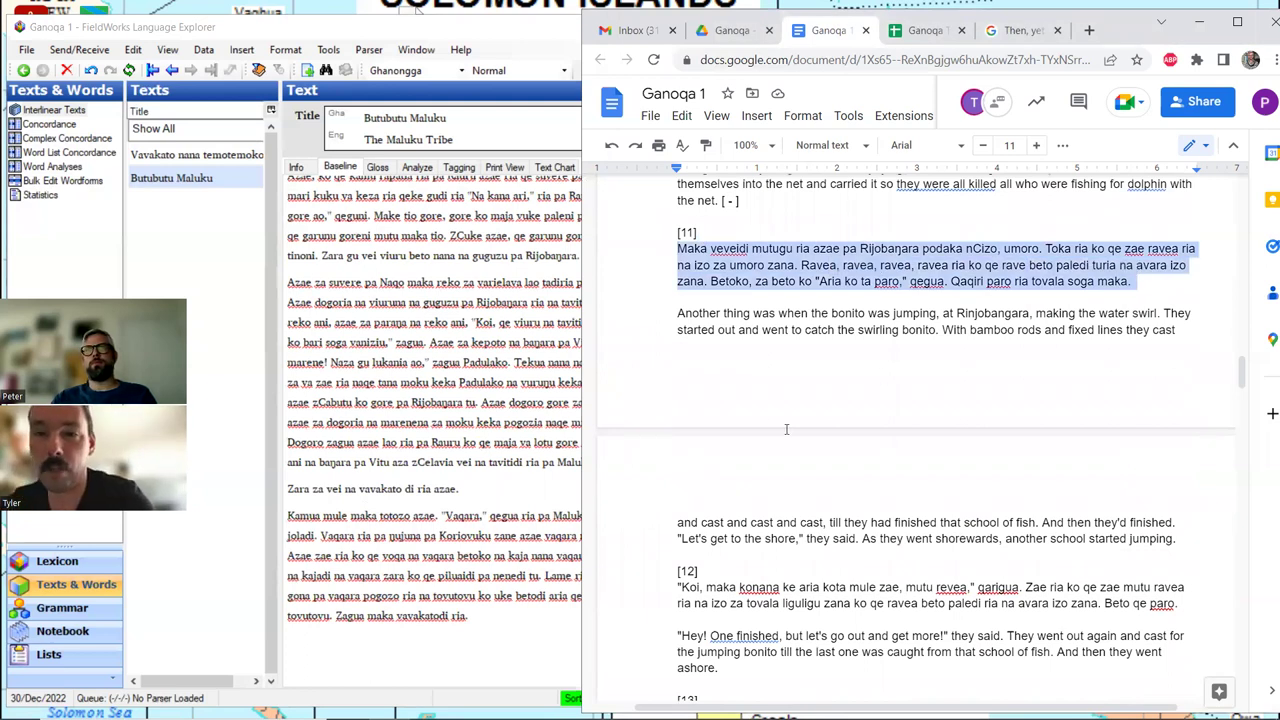
{"action": "left_click", "coordinate": [298, 636]}
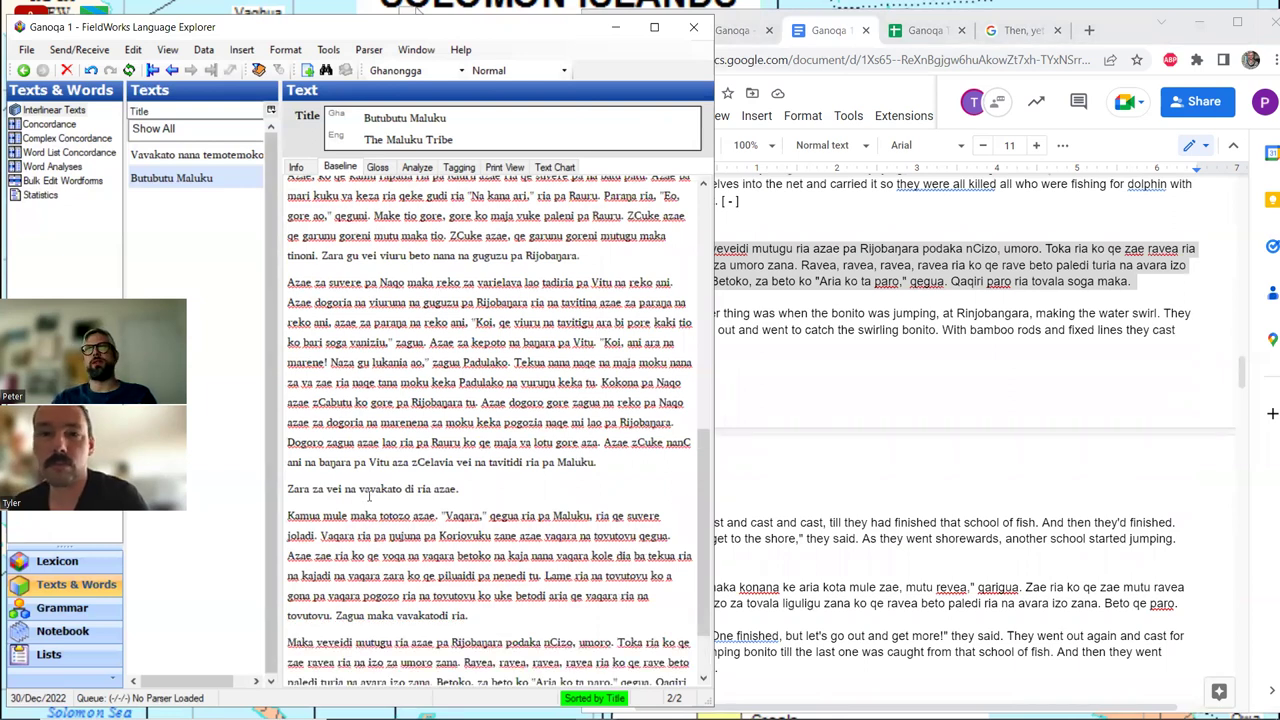
{"action": "key", "text": "ctrl+v"}
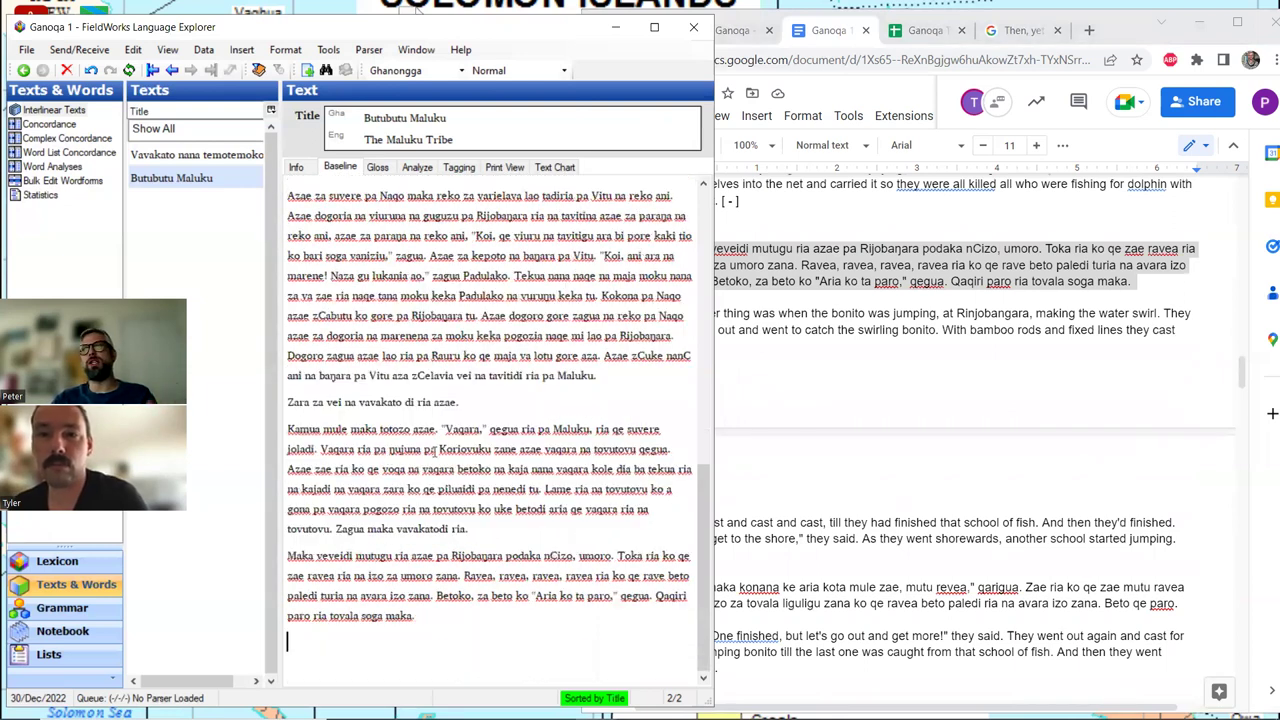
Step: Paste paragraph [12] from the Google Doc as a new baseline paragraph
{"action": "left_click", "coordinate": [969, 265]}
{"action": "scroll", "coordinate": [763, 240], "scroll_direction": "down", "scroll_amount": 3}
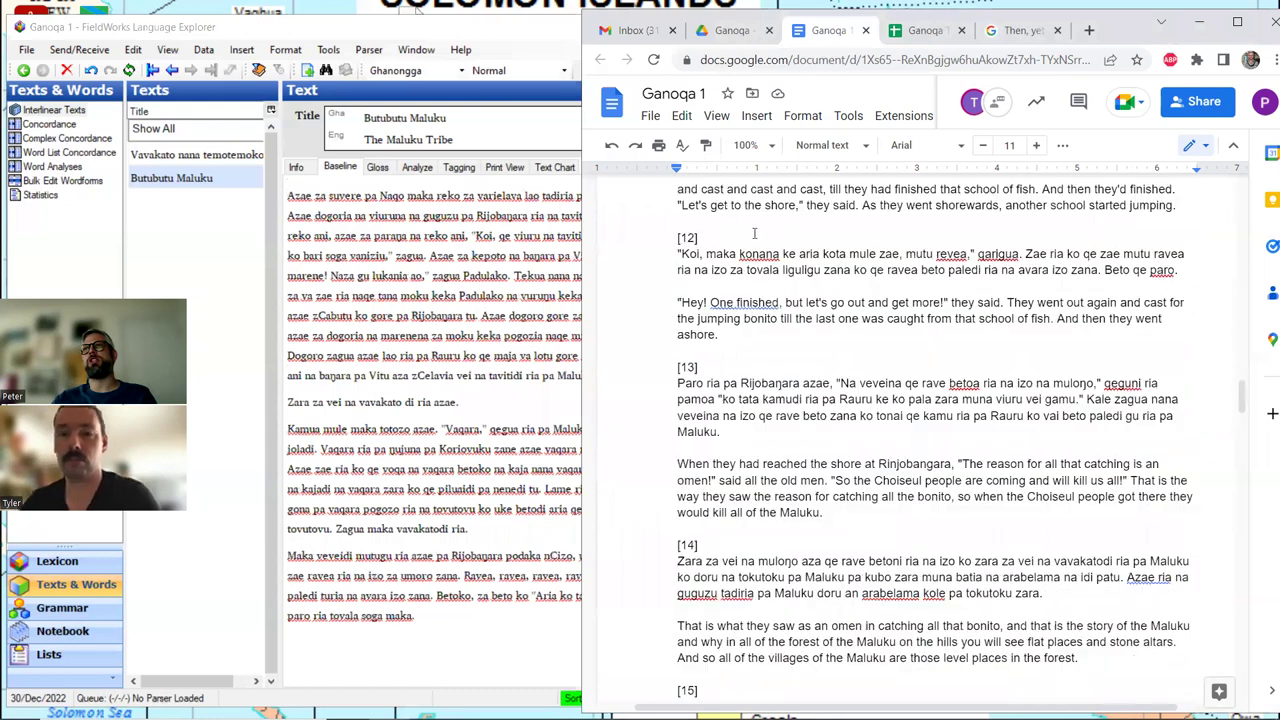
{"action": "scroll", "coordinate": [663, 238], "scroll_direction": "up", "scroll_amount": 3}
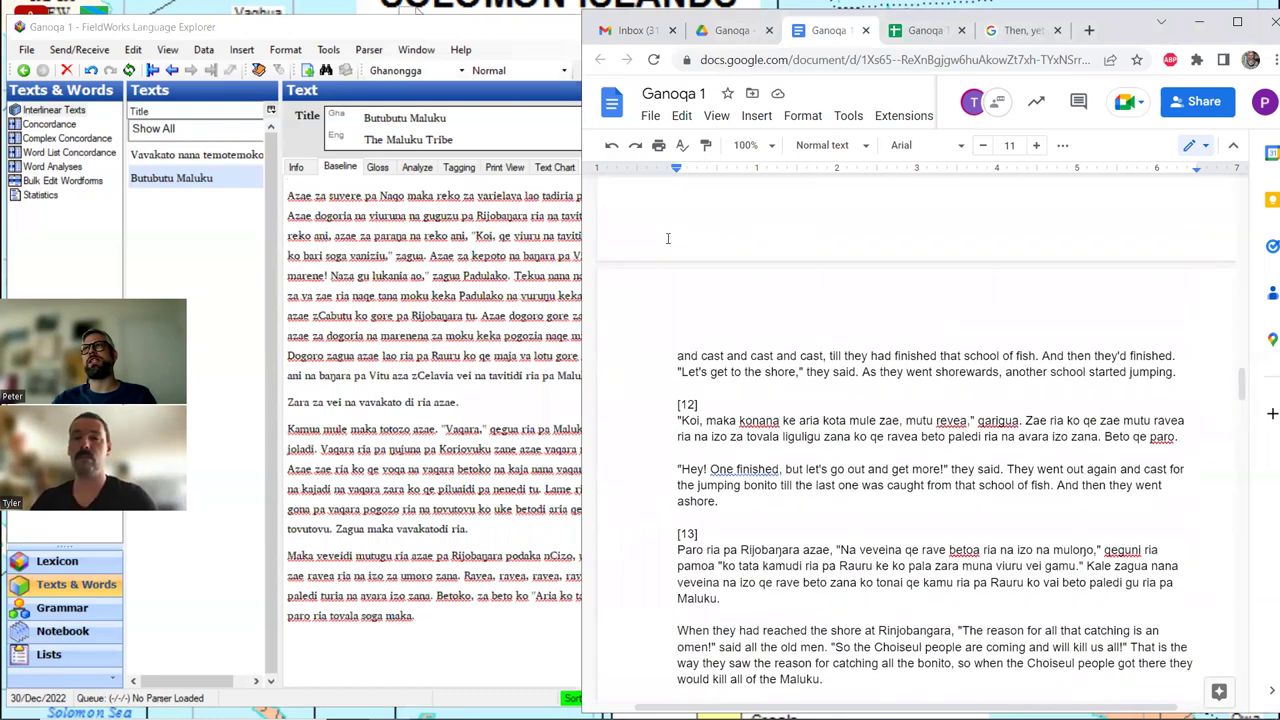
{"action": "scroll", "coordinate": [668, 238], "scroll_direction": "down", "scroll_amount": 1}
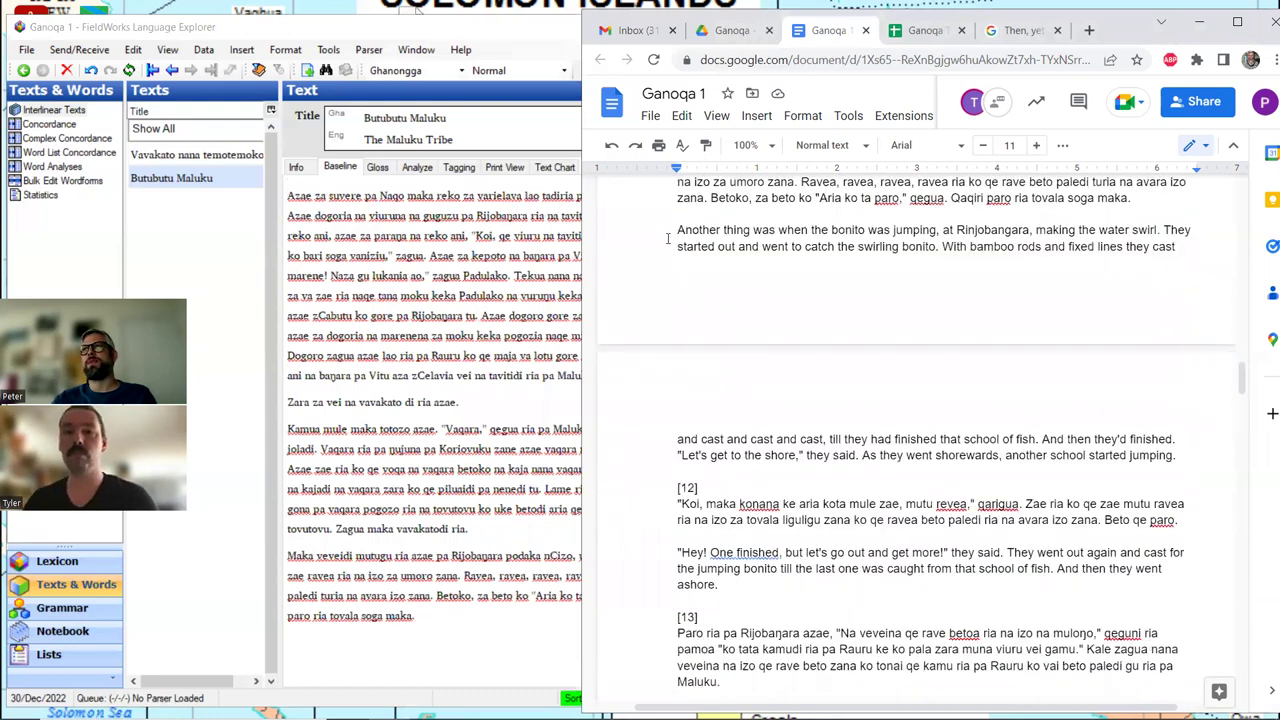
{"action": "scroll", "coordinate": [668, 238], "scroll_direction": "down", "scroll_amount": 2}
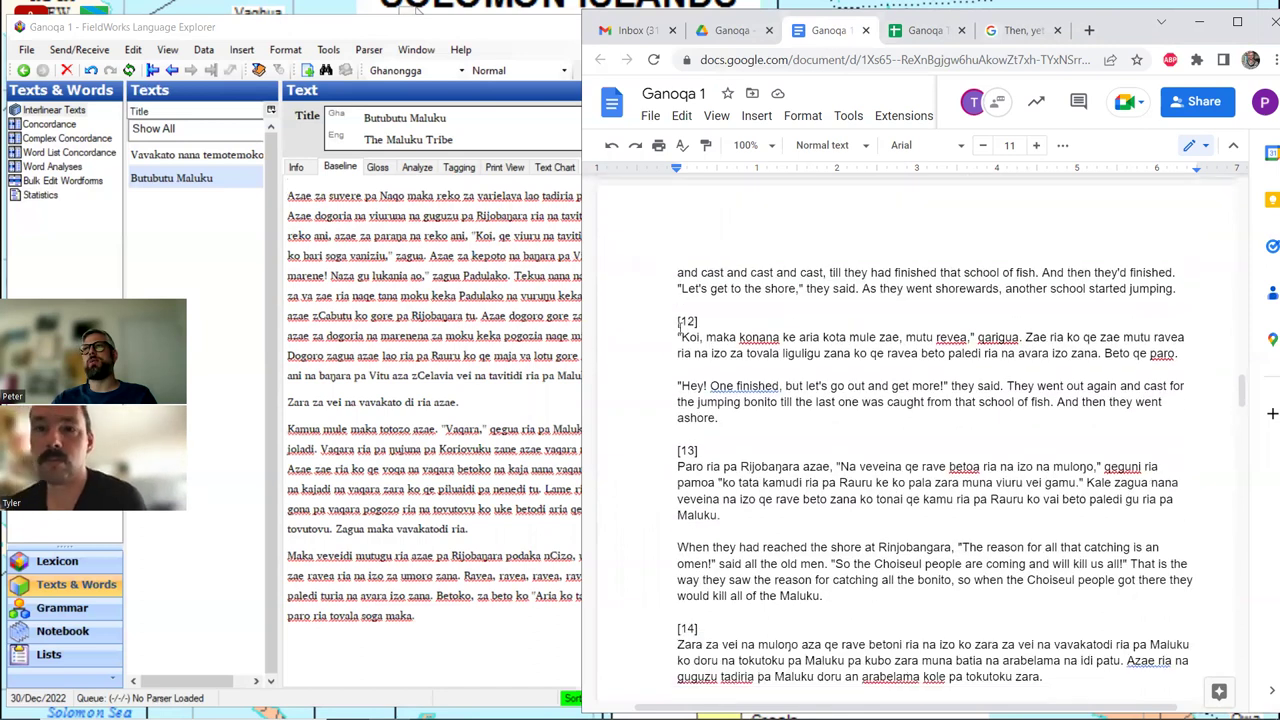
{"action": "left_click_drag", "start_coordinate": [673, 333], "coordinate": [1193, 351]}
{"action": "key", "text": "ctrl+c"}
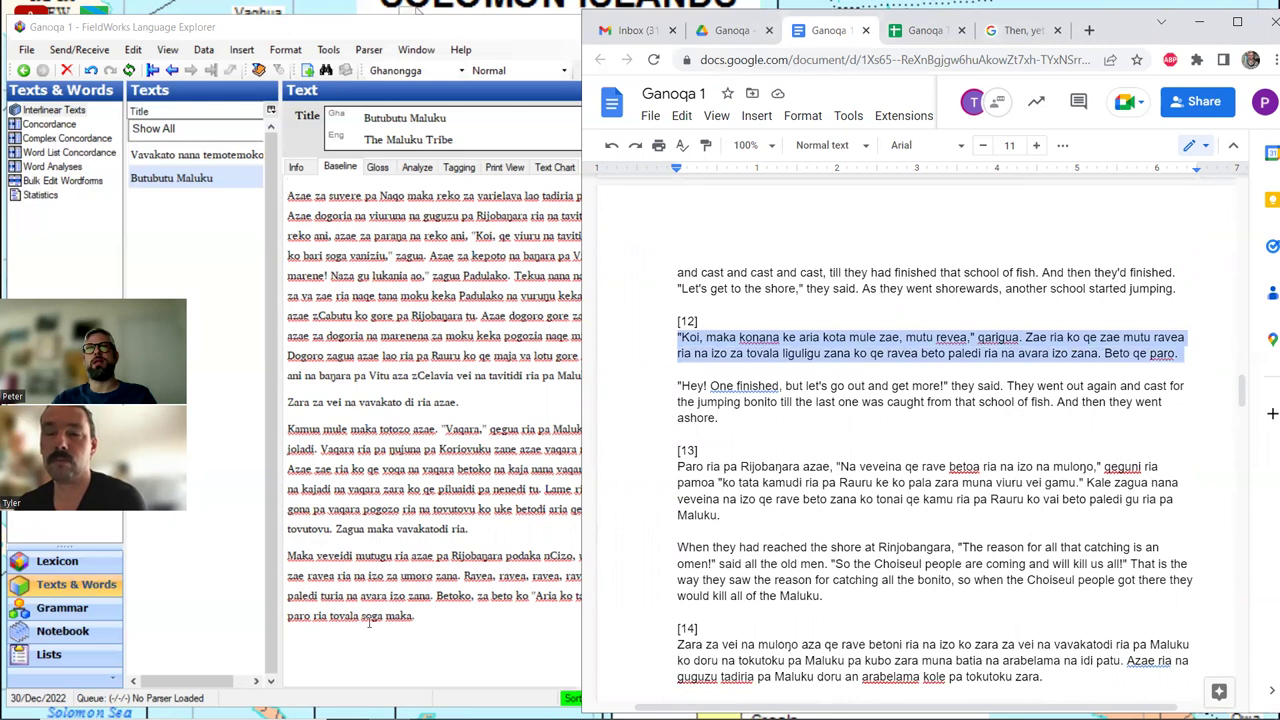
{"action": "left_click", "coordinate": [326, 644]}
{"action": "key", "text": "ctrl+v"}
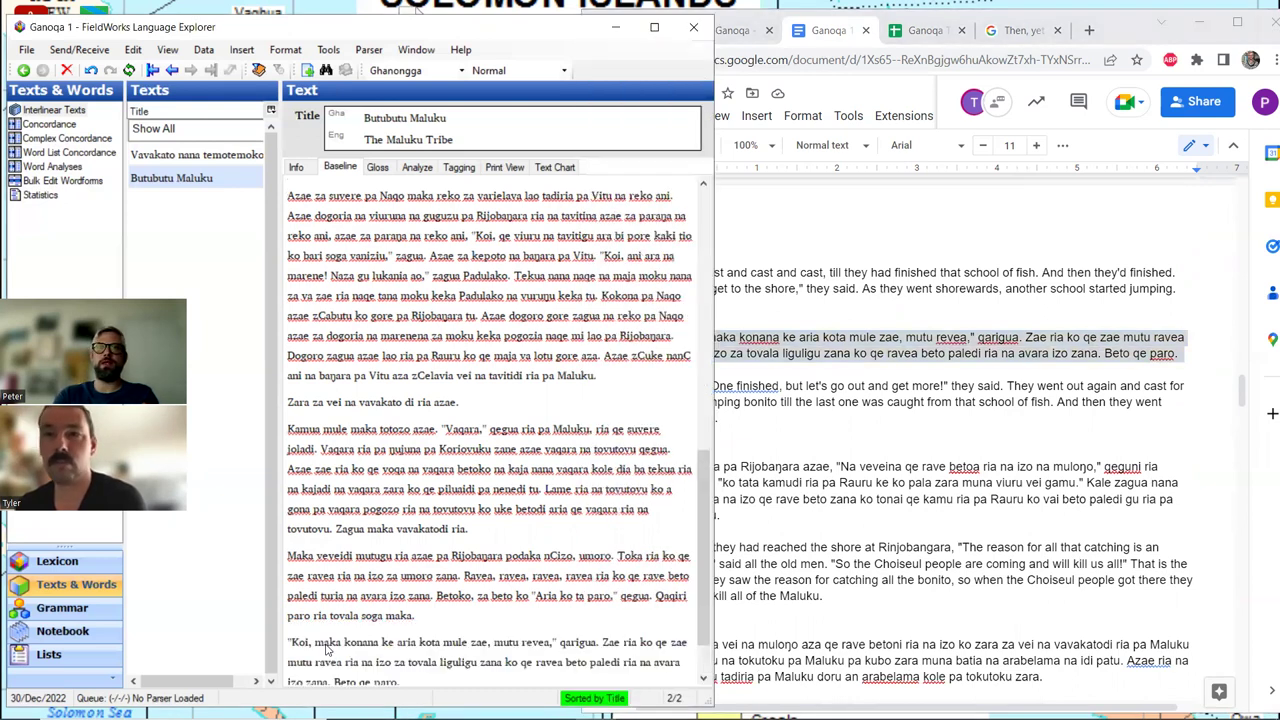
Step: Add paragraphs [13] and [14] from the Google Doc to the end of the baseline
{"action": "scroll", "coordinate": [358, 541], "scroll_direction": "down", "scroll_amount": 1}
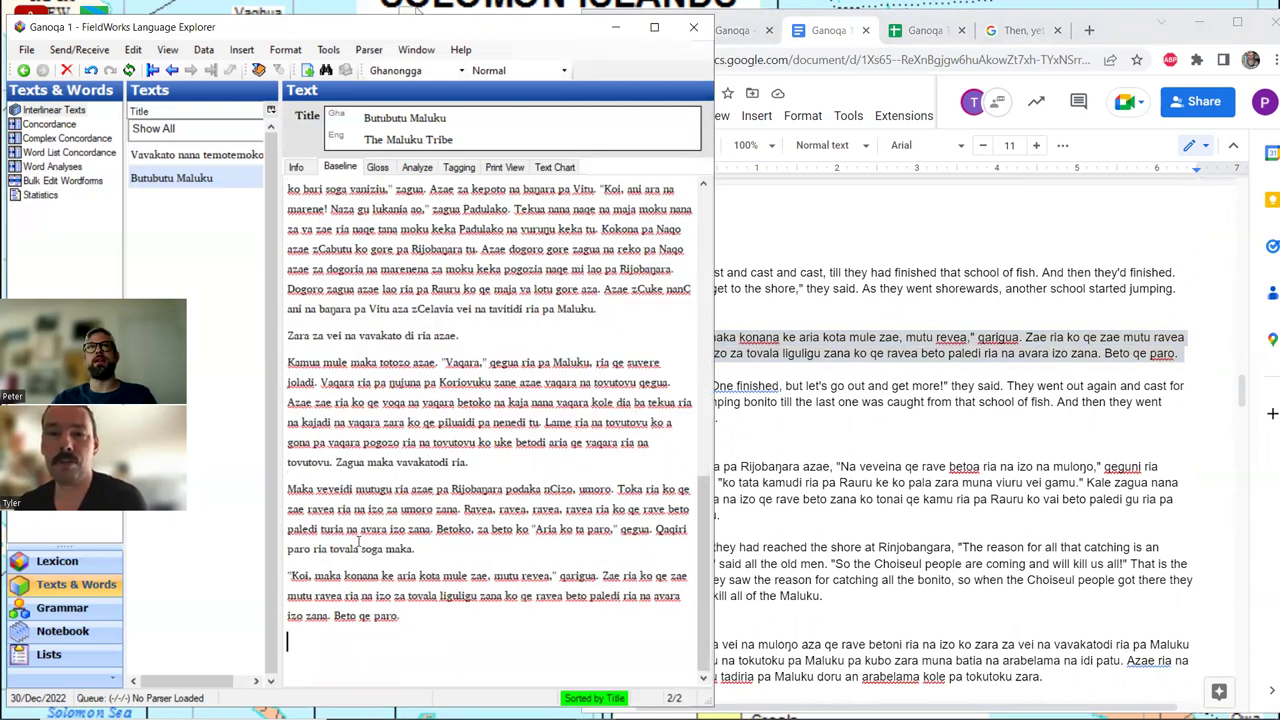
{"action": "left_click", "coordinate": [802, 497]}
{"action": "scroll", "coordinate": [802, 497], "scroll_direction": "down", "scroll_amount": 2}
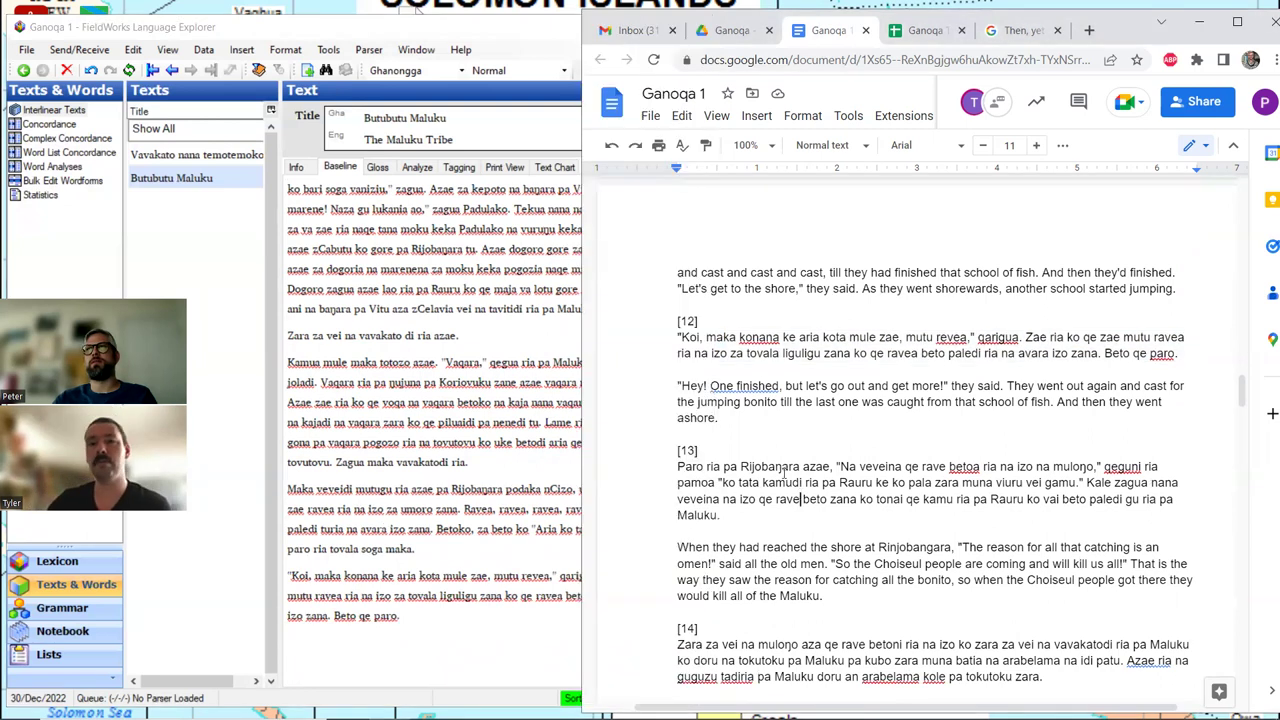
{"action": "left_click_drag", "start_coordinate": [675, 383], "coordinate": [741, 430]}
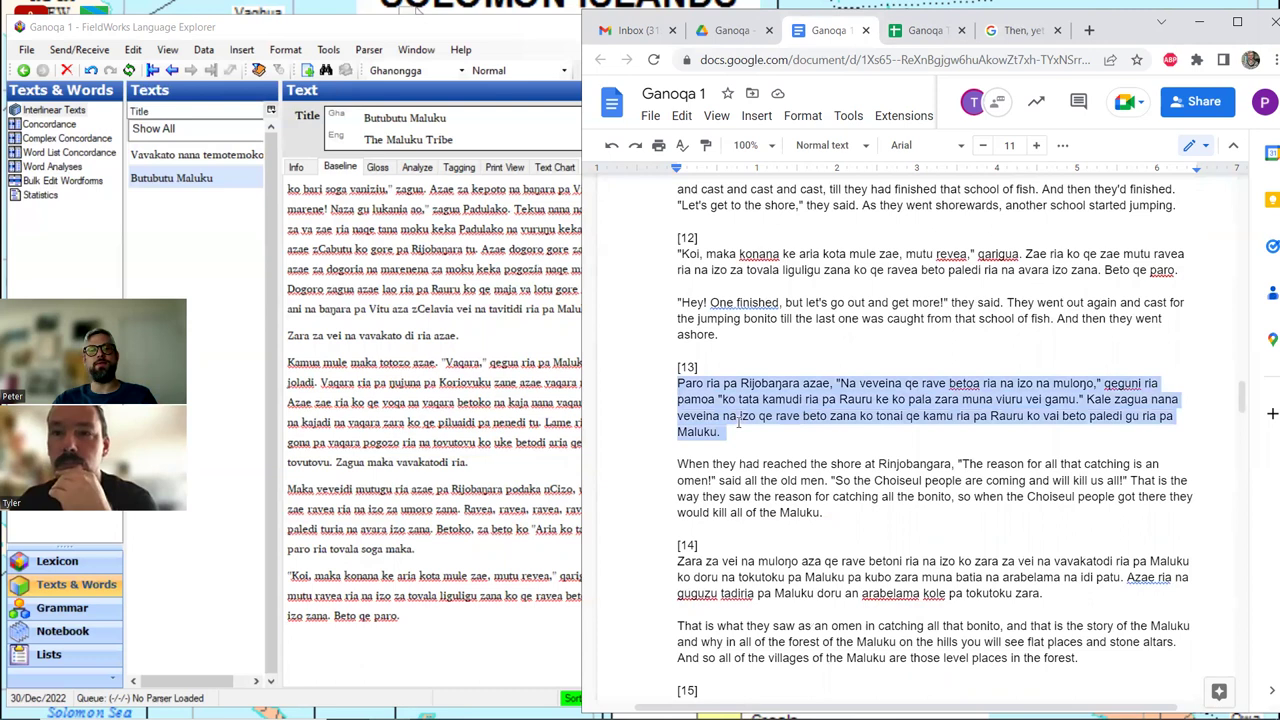
{"action": "left_click", "coordinate": [300, 636]}
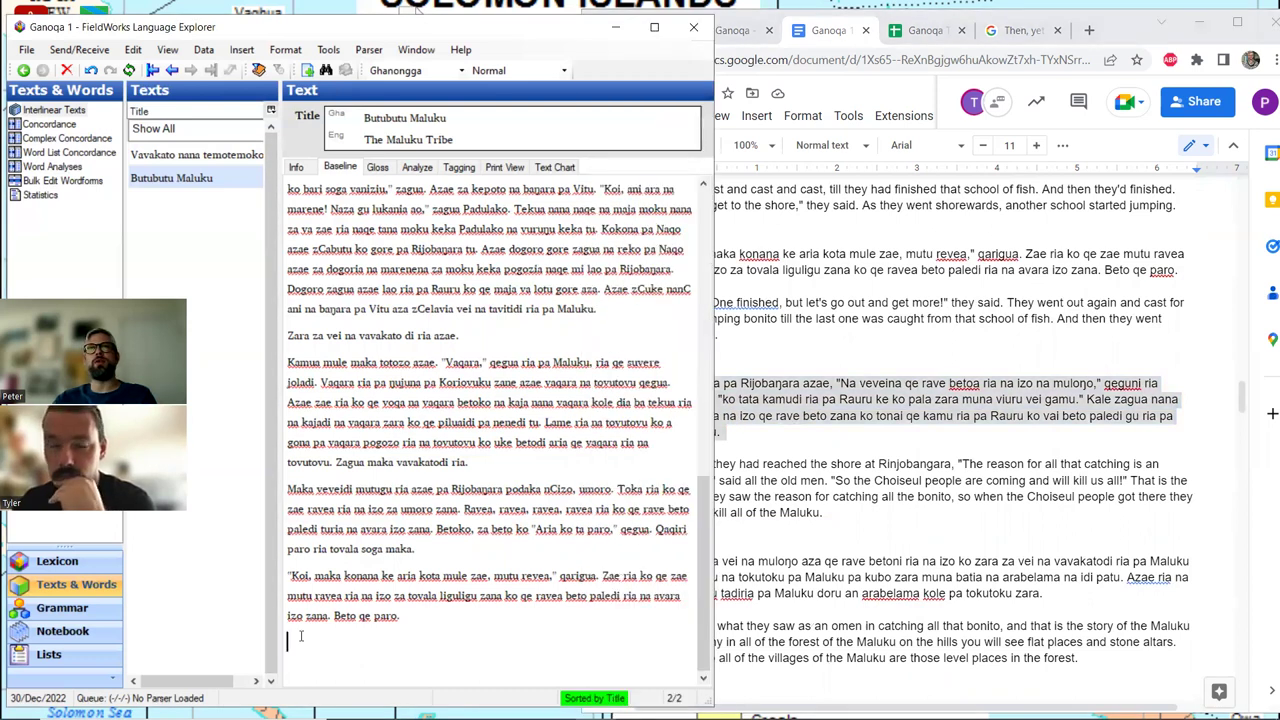
{"action": "key", "text": "ctrl+v"}
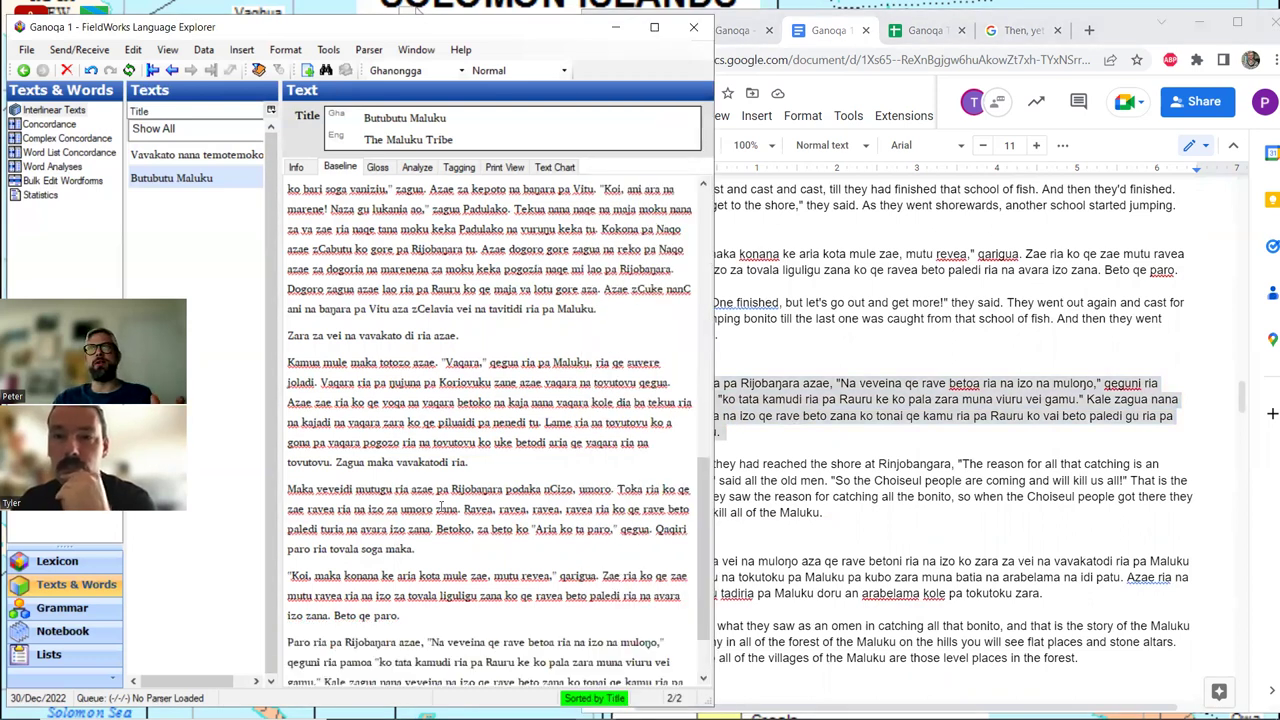
{"action": "scroll", "coordinate": [441, 508], "scroll_direction": "down", "scroll_amount": 2}
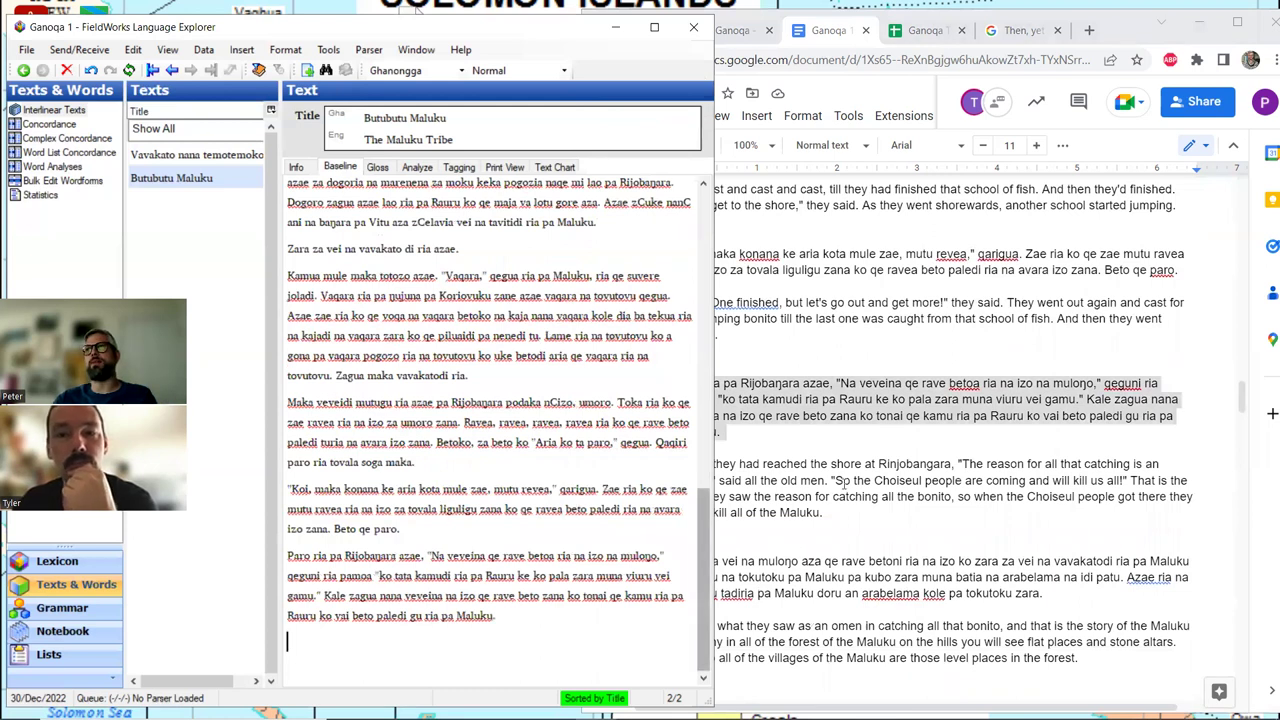
{"action": "left_click", "coordinate": [781, 443]}
{"action": "scroll", "coordinate": [781, 443], "scroll_direction": "down", "scroll_amount": 1}
{"action": "scroll", "coordinate": [782, 443], "scroll_direction": "down", "scroll_amount": 2}
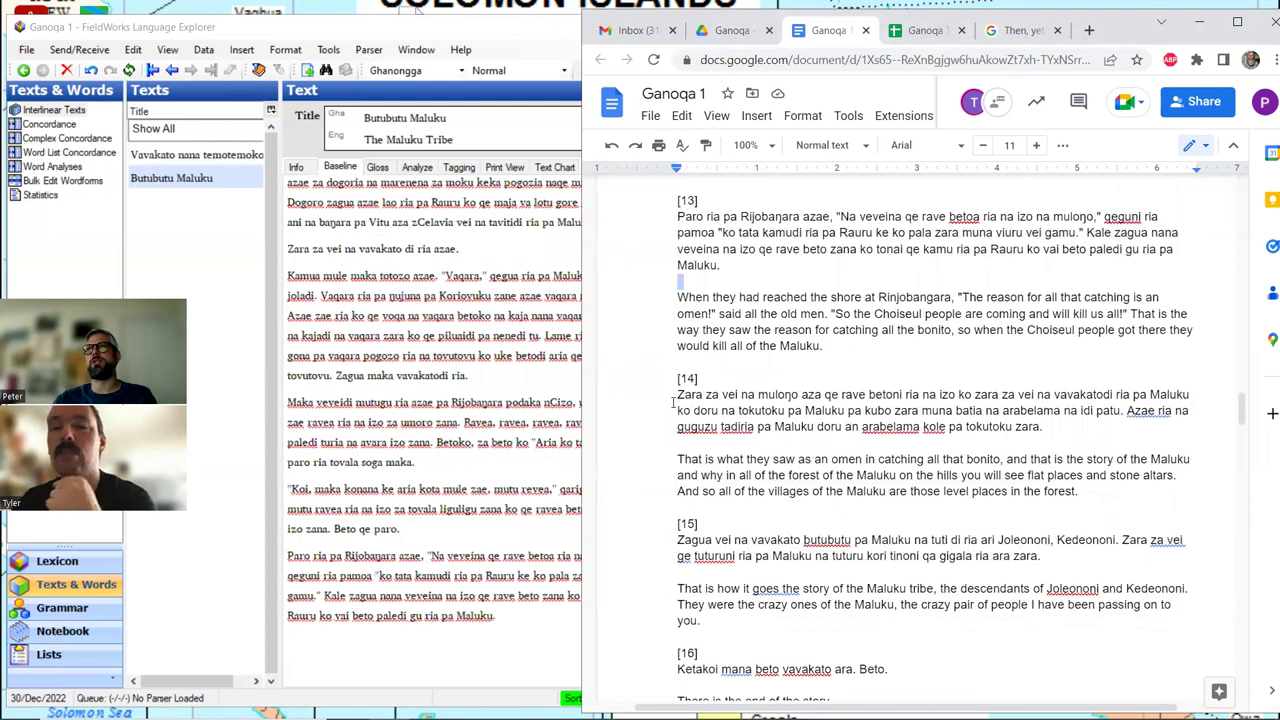
{"action": "left_click_drag", "start_coordinate": [677, 395], "coordinate": [1065, 427]}
{"action": "key", "text": "ctrl+c"}
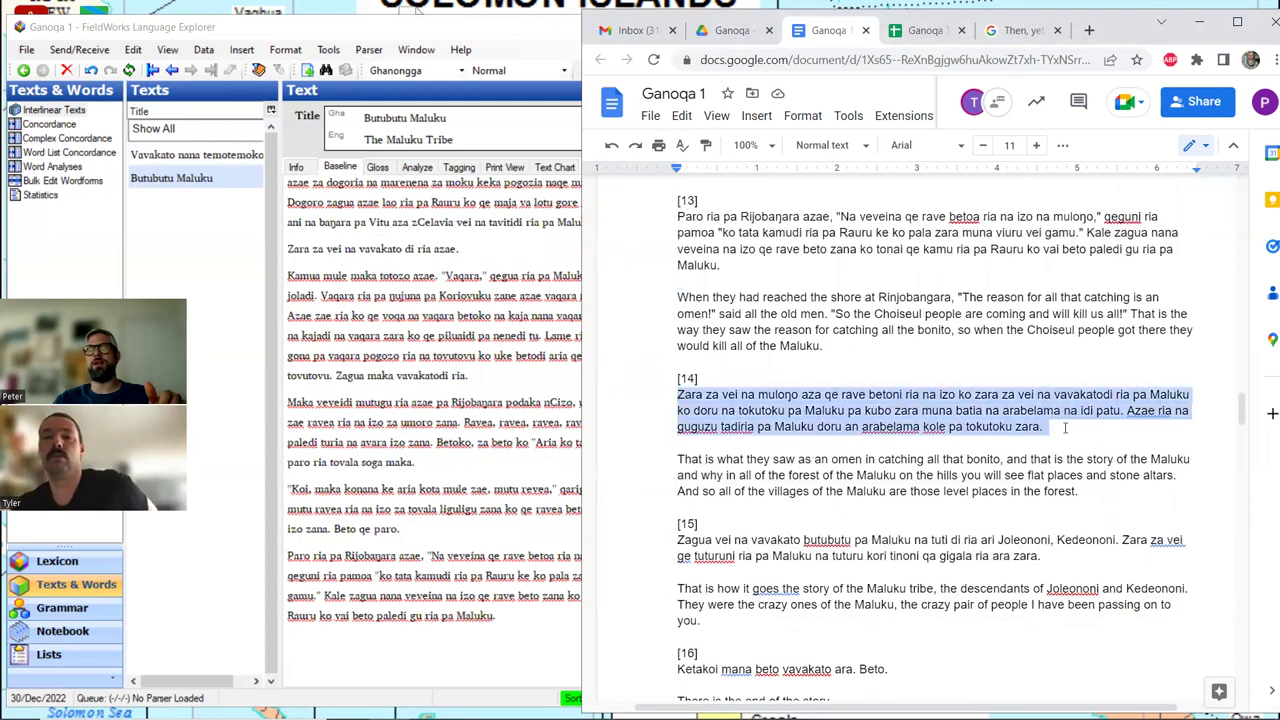
{"action": "left_click", "coordinate": [314, 632]}
{"action": "key", "text": "ctrl+v"}
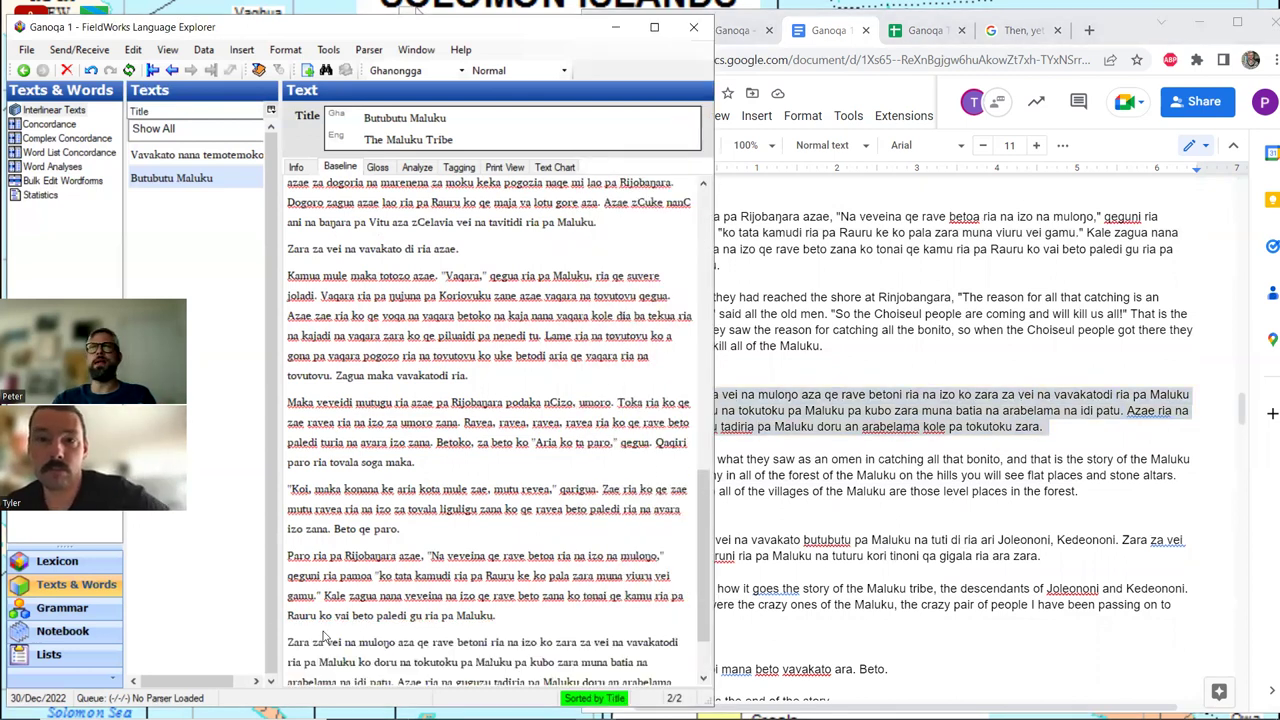
Step: Paste paragraph [15] and the closing line 'Ketakoi mana beto vavakato ara. Beto.' into the baseline
{"action": "scroll", "coordinate": [430, 395], "scroll_direction": "down", "scroll_amount": 2}
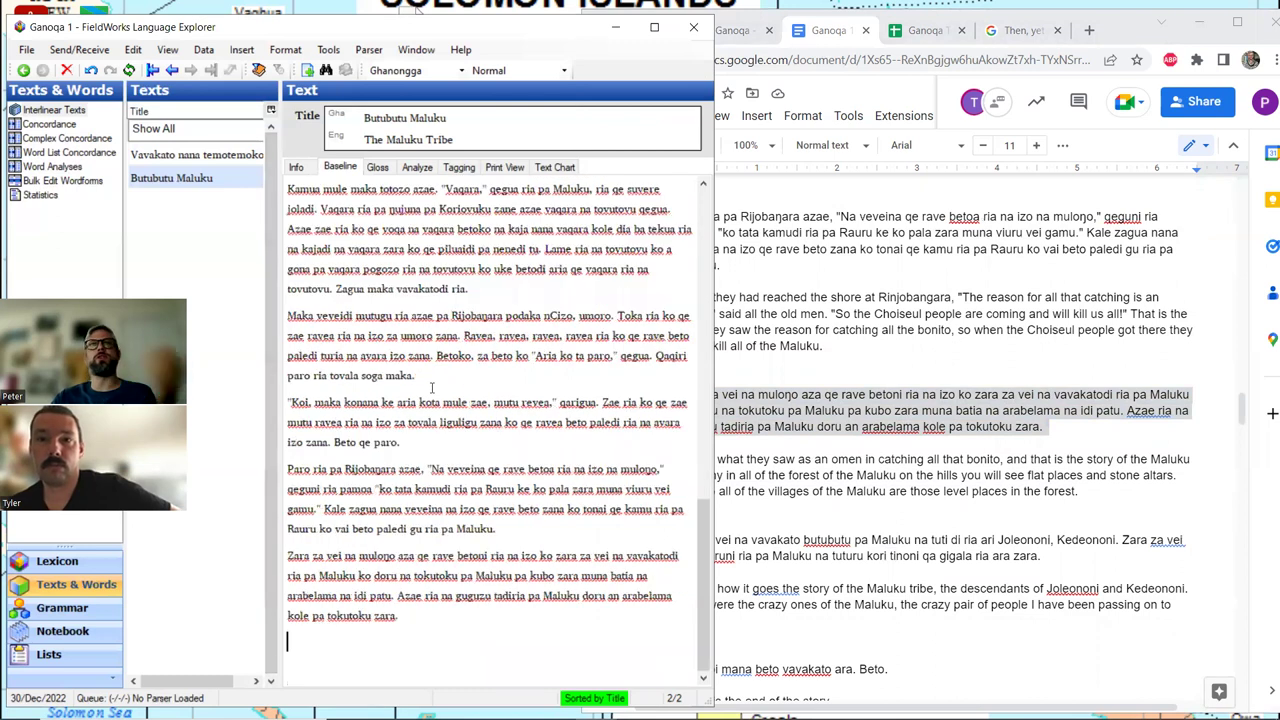
{"action": "left_click", "coordinate": [826, 491]}
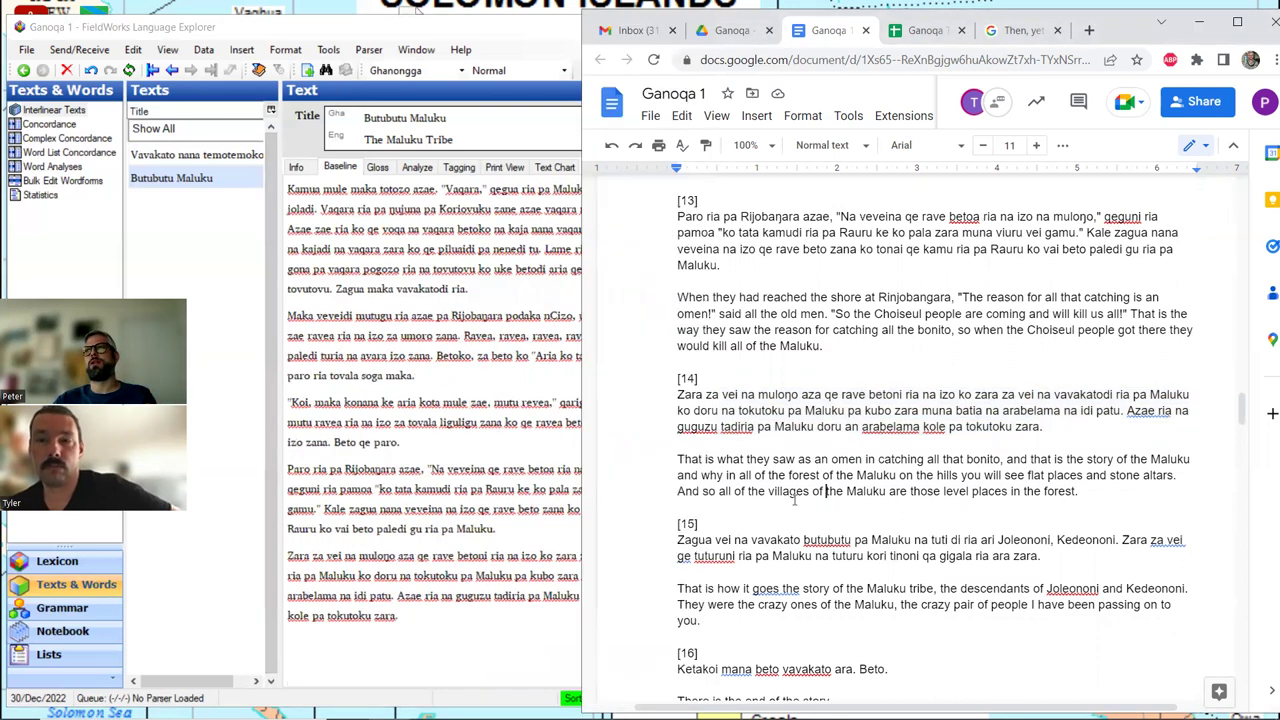
{"action": "scroll", "coordinate": [826, 480], "scroll_direction": "down", "scroll_amount": 1}
{"action": "left_click_drag", "start_coordinate": [679, 456], "coordinate": [1060, 470]}
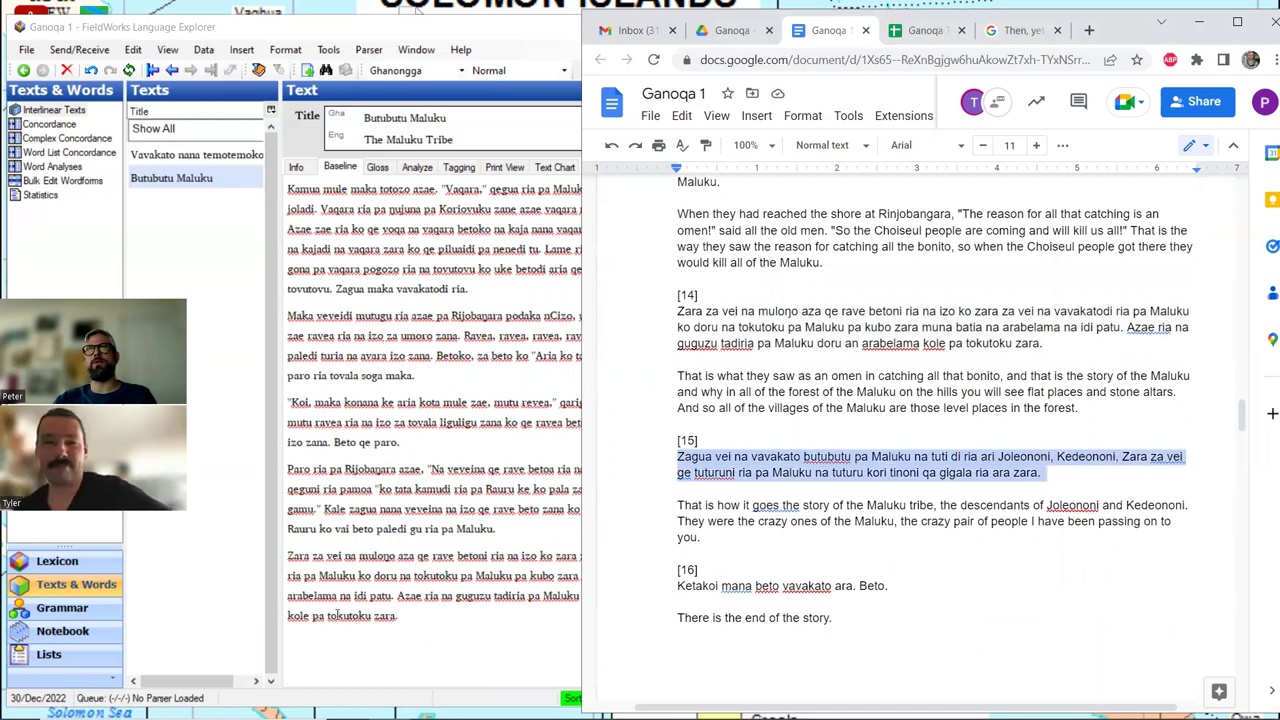
{"action": "left_click", "coordinate": [304, 641]}
{"action": "type", "text": "Zagua vei na vavakato butubutu pa Maluku na tuti di ria ari Joleononi, Kedeononi. Zara za vei qe tuturuni ria pa Maluku na tuturu kori tinoni qa gigala ria ara zara."}
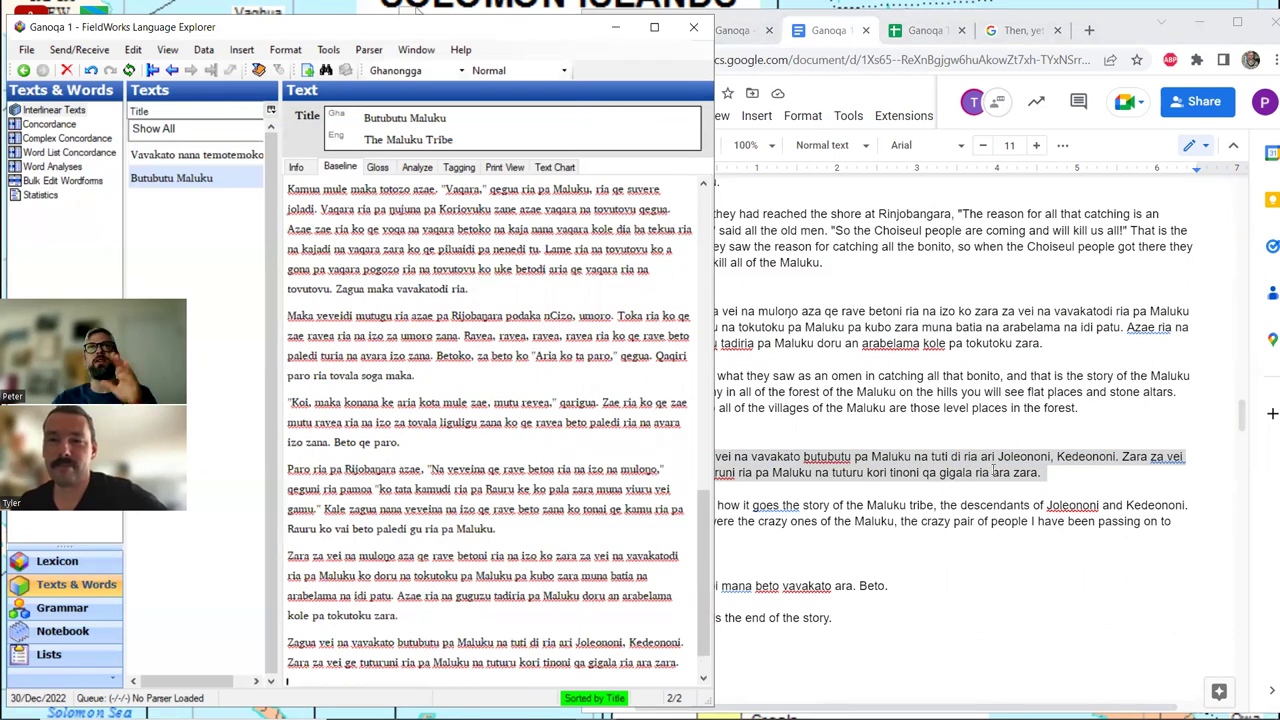
{"action": "left_click", "coordinate": [909, 554]}
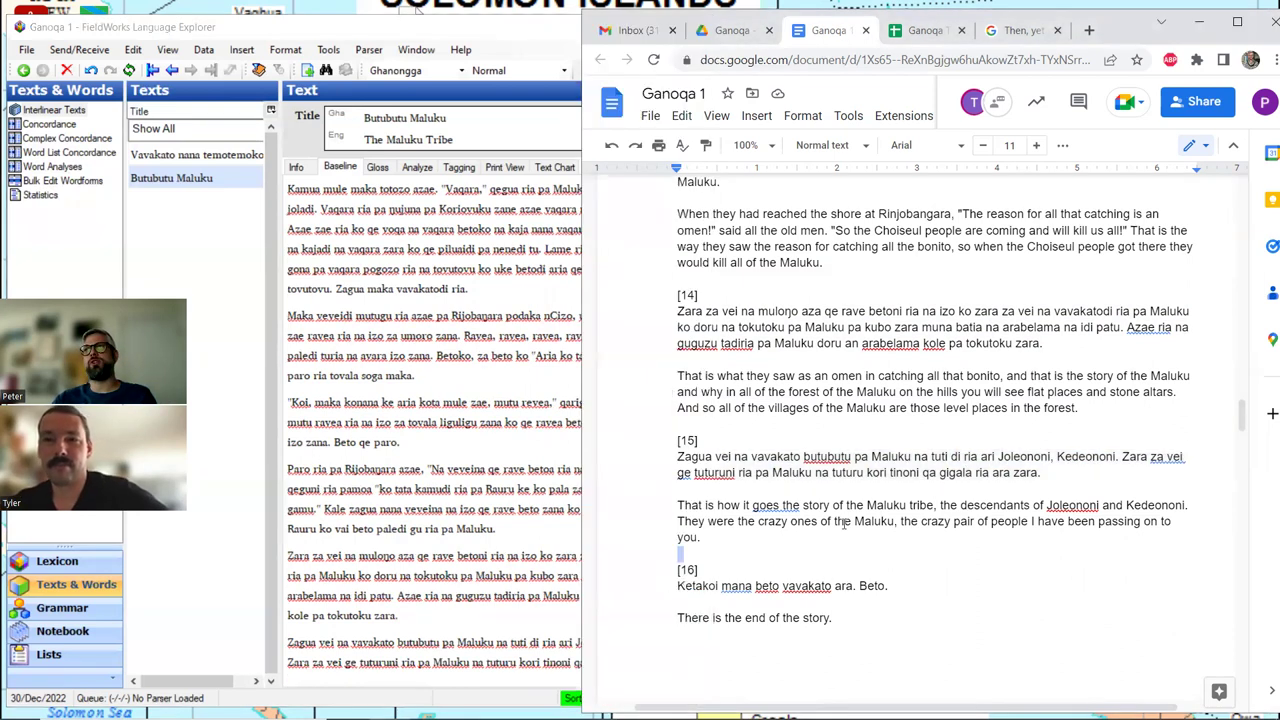
{"action": "scroll", "coordinate": [694, 451], "scroll_direction": "down", "scroll_amount": 3}
{"action": "left_click_drag", "start_coordinate": [677, 418], "coordinate": [921, 416]}
{"action": "key", "text": "ctrl+c"}
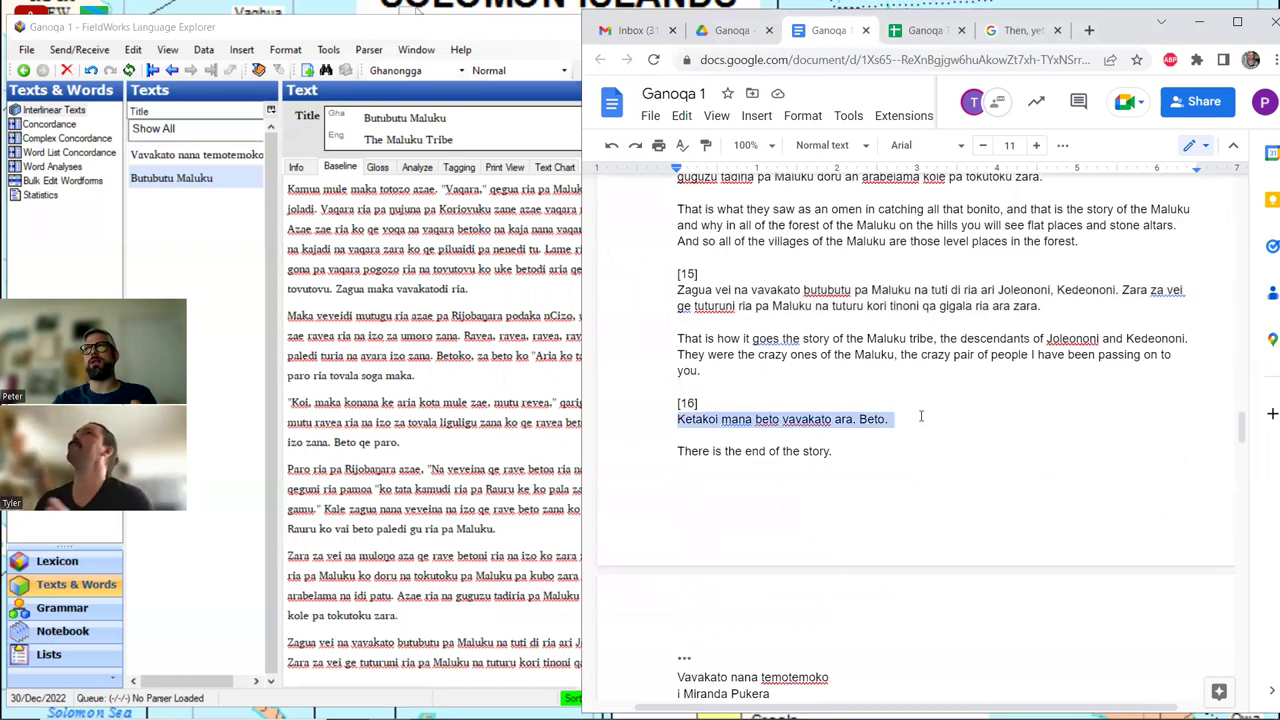
{"action": "left_click", "coordinate": [468, 560]}
{"action": "scroll", "coordinate": [378, 649], "scroll_direction": "down", "scroll_amount": 2}
{"action": "key", "text": "ctrl+v"}
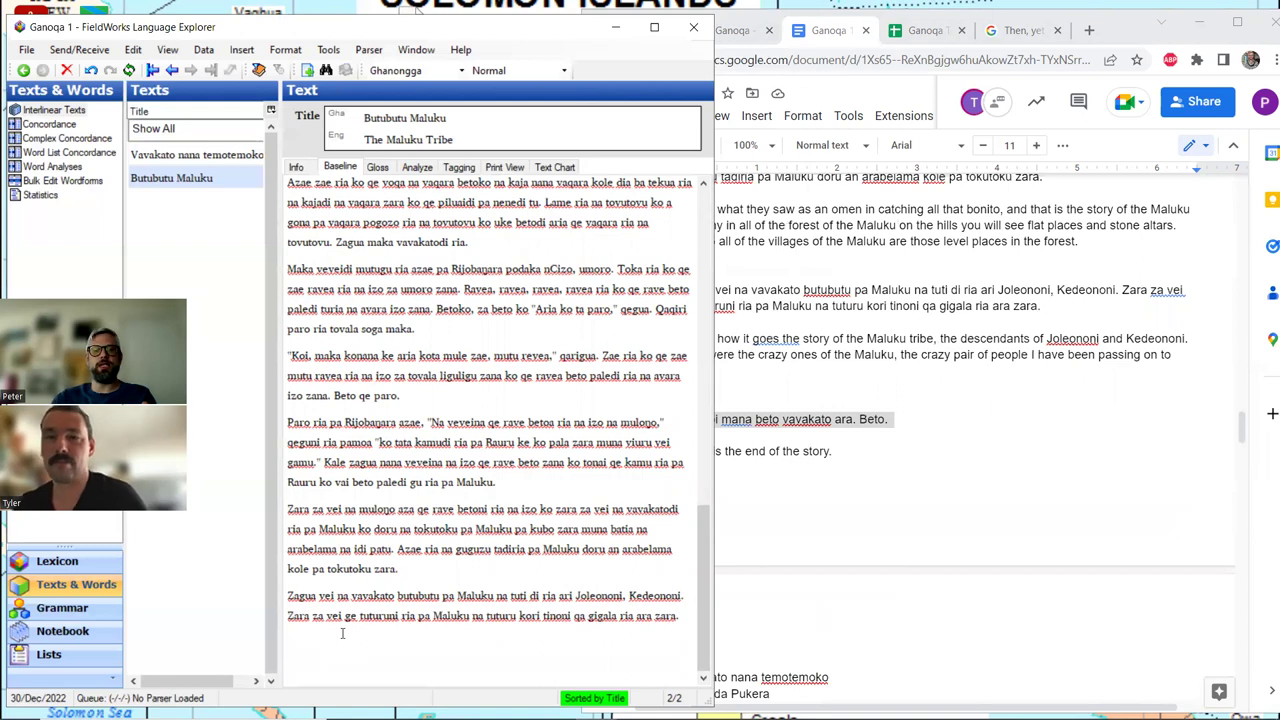
Step: Widen the FieldWorks text pane so lines reflow, and scroll back to the top
{"action": "left_click", "coordinate": [793, 413]}
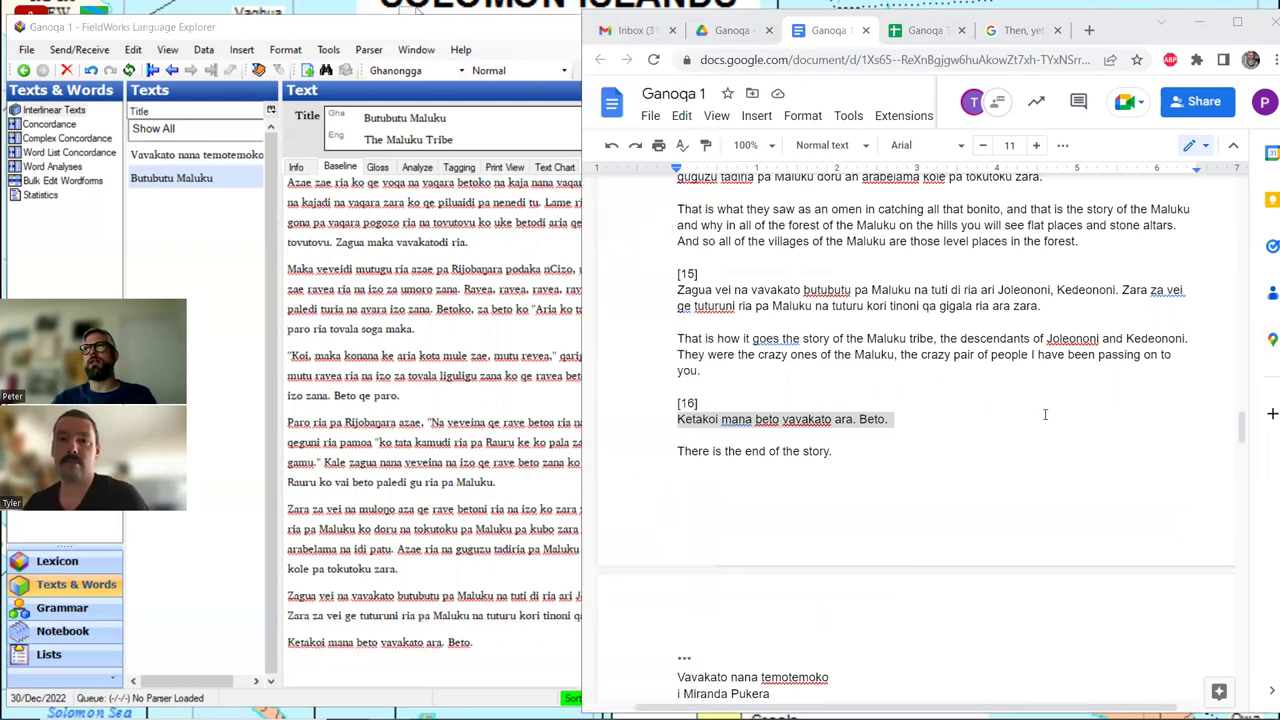
{"action": "scroll", "coordinate": [793, 413], "scroll_direction": "down", "scroll_amount": 3}
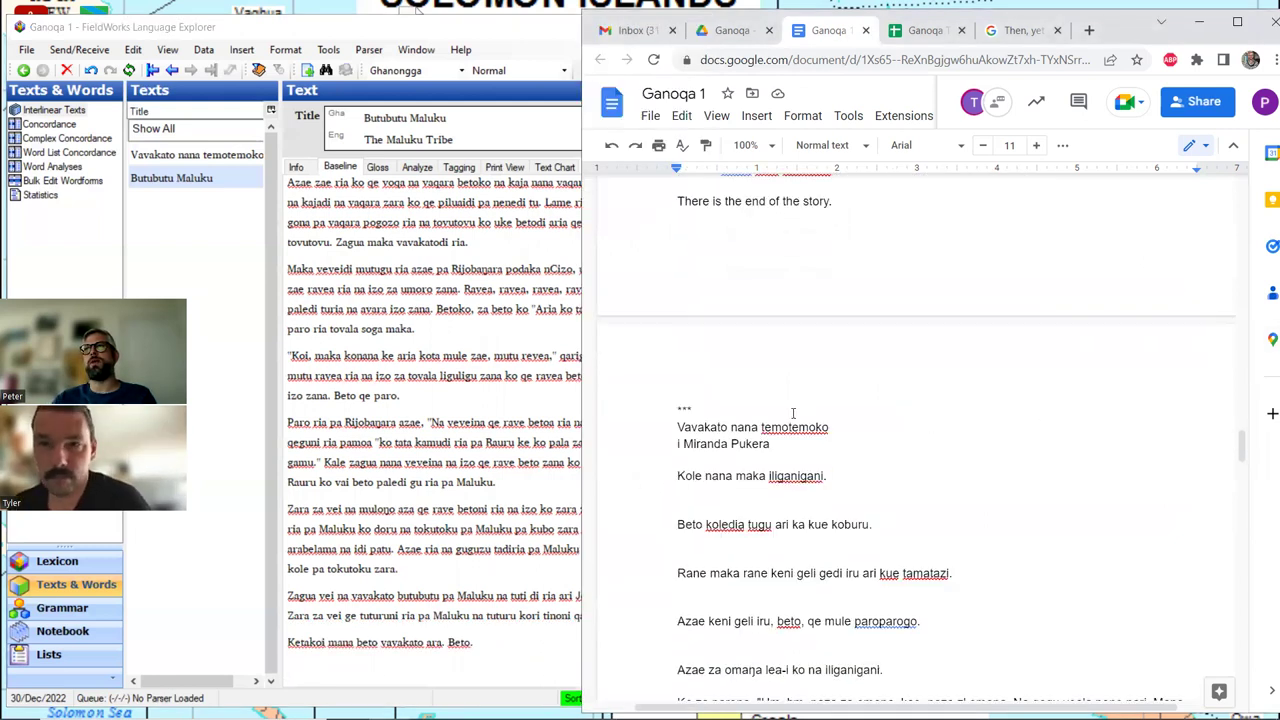
{"action": "scroll", "coordinate": [793, 413], "scroll_direction": "up", "scroll_amount": 2}
{"action": "left_click", "coordinate": [530, 447]}
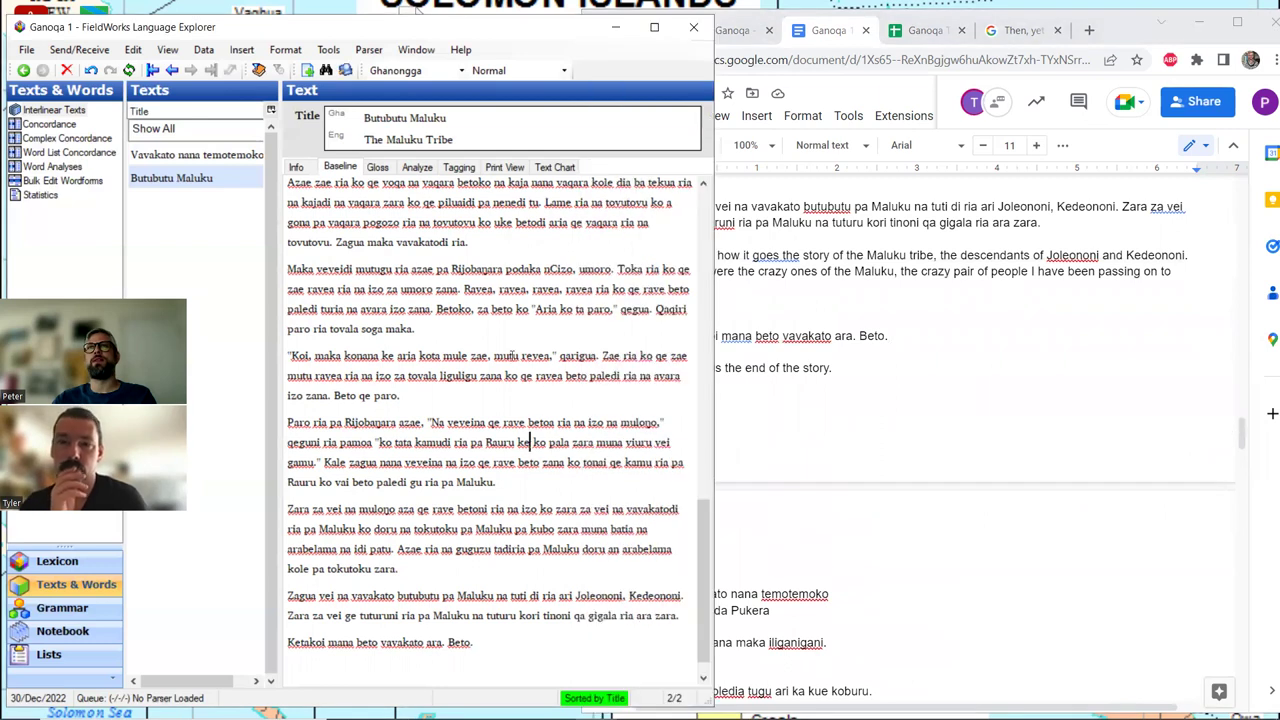
{"action": "left_click", "coordinate": [265, 353]}
{"action": "left_click_drag", "start_coordinate": [265, 353], "coordinate": [252, 355]}
{"action": "scroll", "coordinate": [557, 457], "scroll_direction": "up", "scroll_amount": 15}
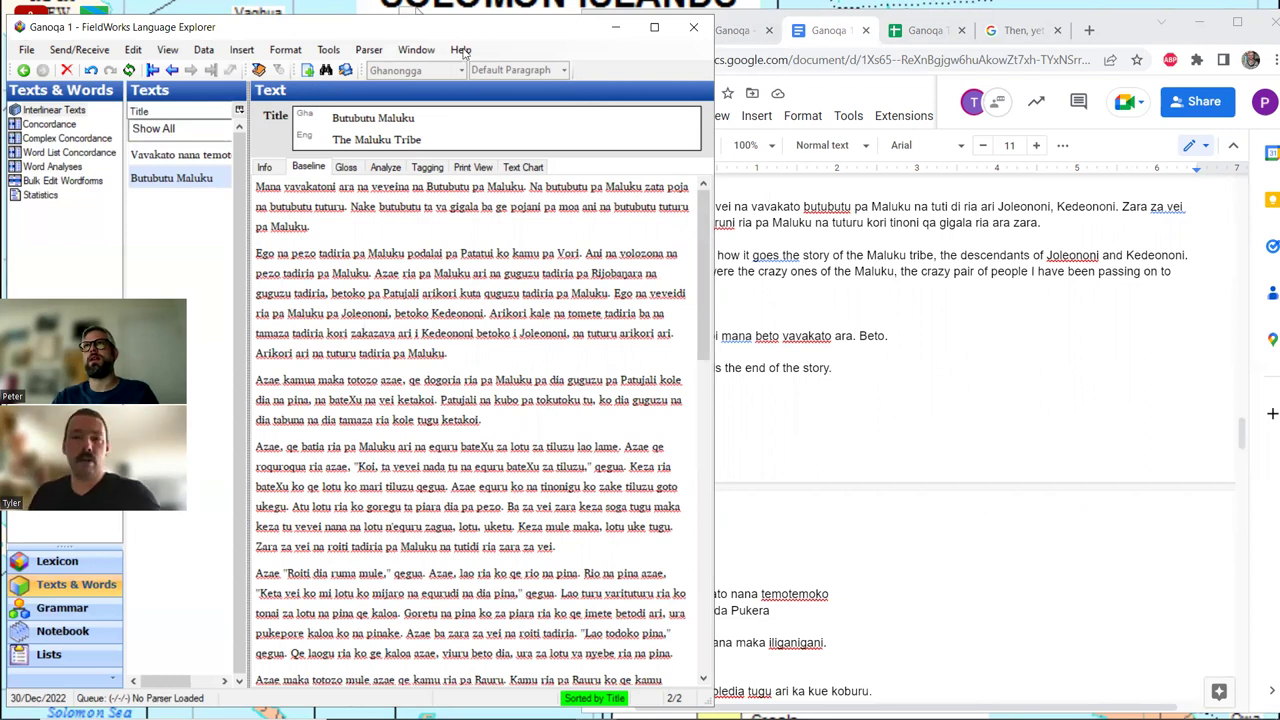
{"action": "left_click_drag", "start_coordinate": [342, 30], "coordinate": [336, 30]}
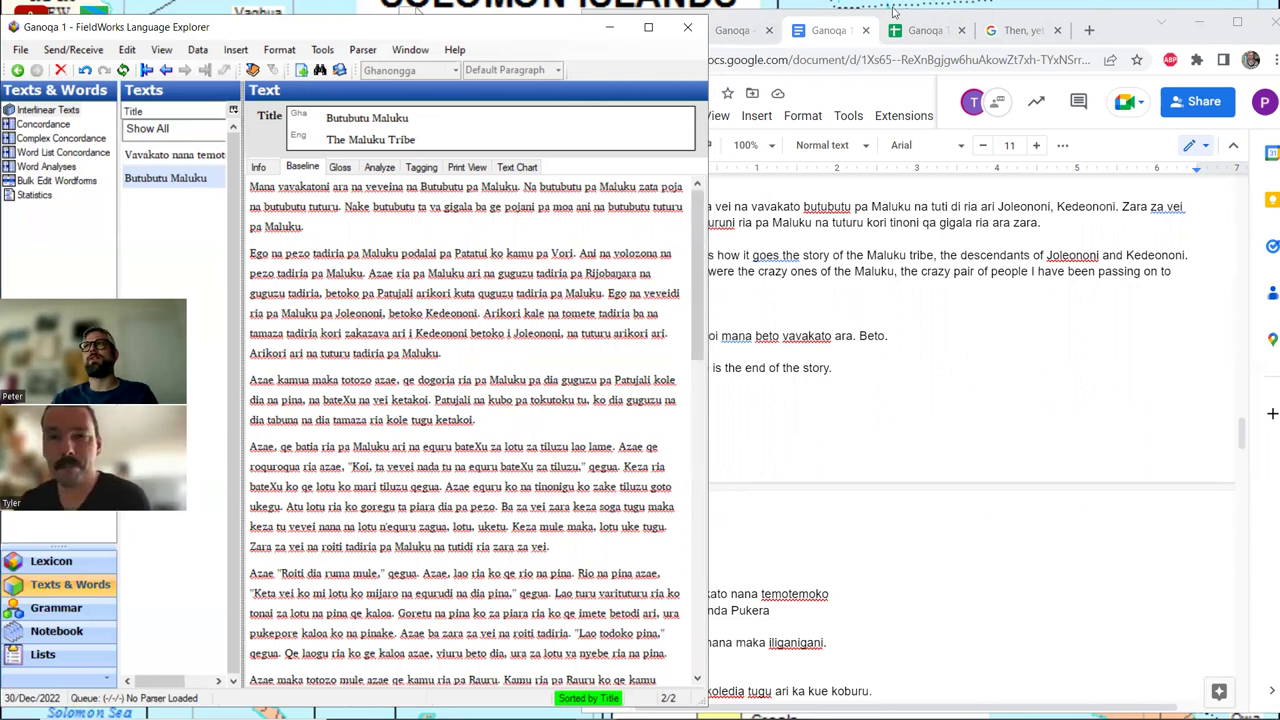
Step: Search Google for 'hixkaryana language', correcting the misspelled query before running it
{"action": "left_click", "coordinate": [1015, 30]}
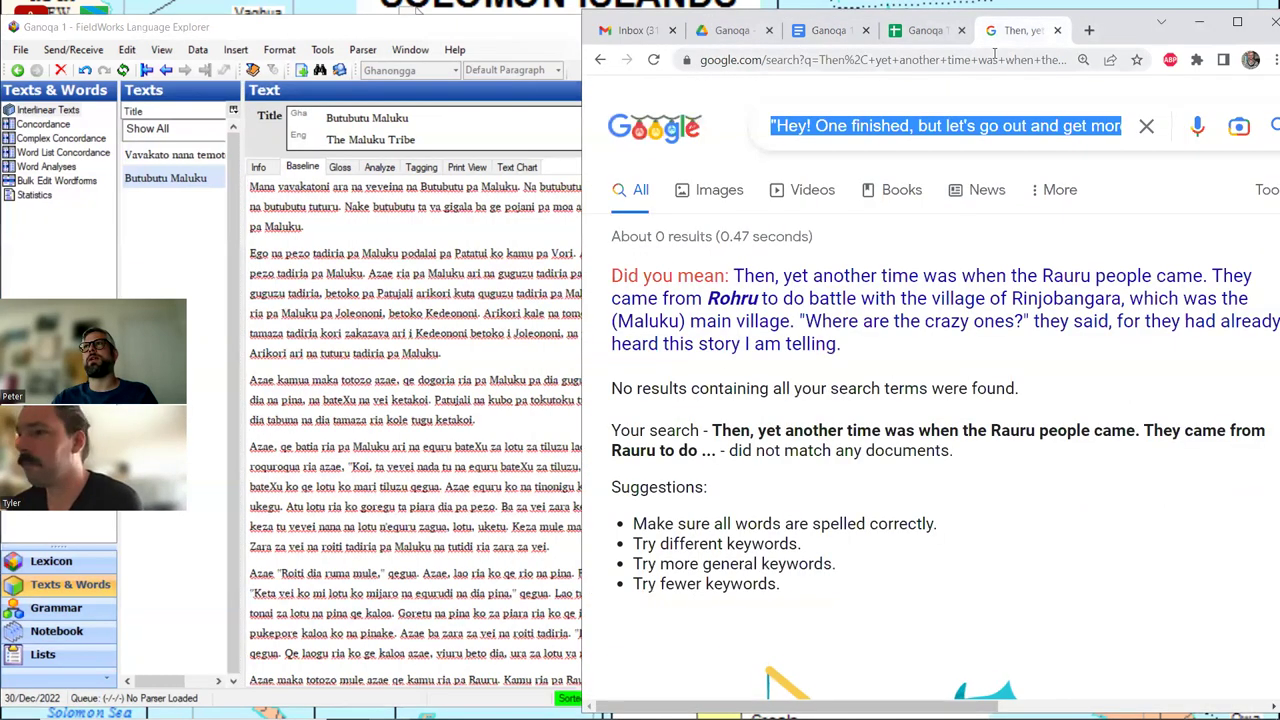
{"action": "left_click", "coordinate": [995, 58]}
{"action": "type", "text": "hi"}
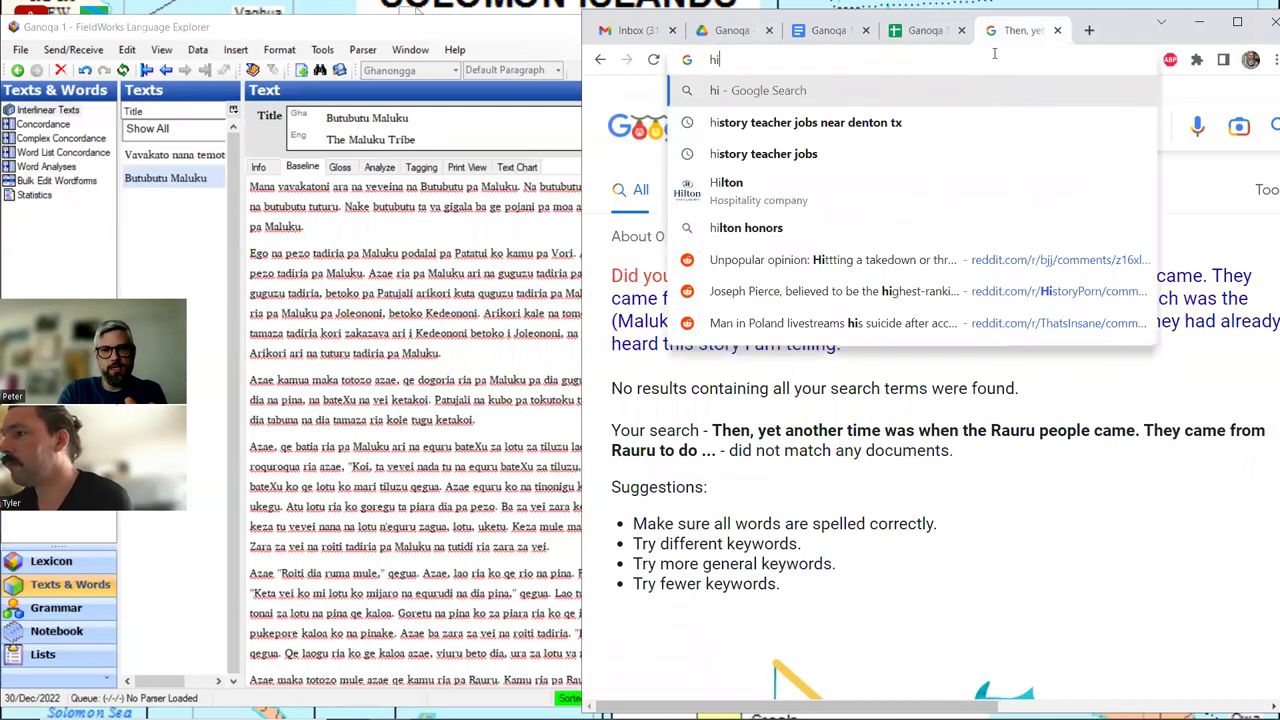
{"action": "type", "text": "xarya"}
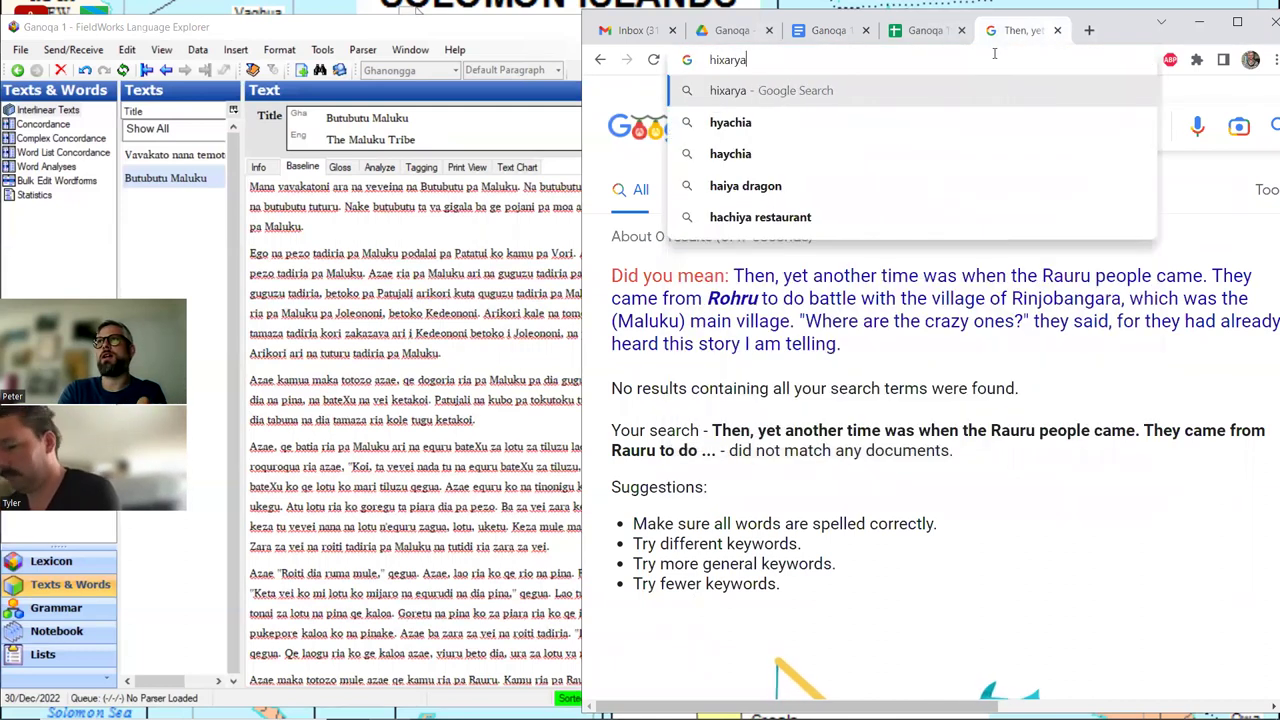
{"action": "type", "text": "na lan"}
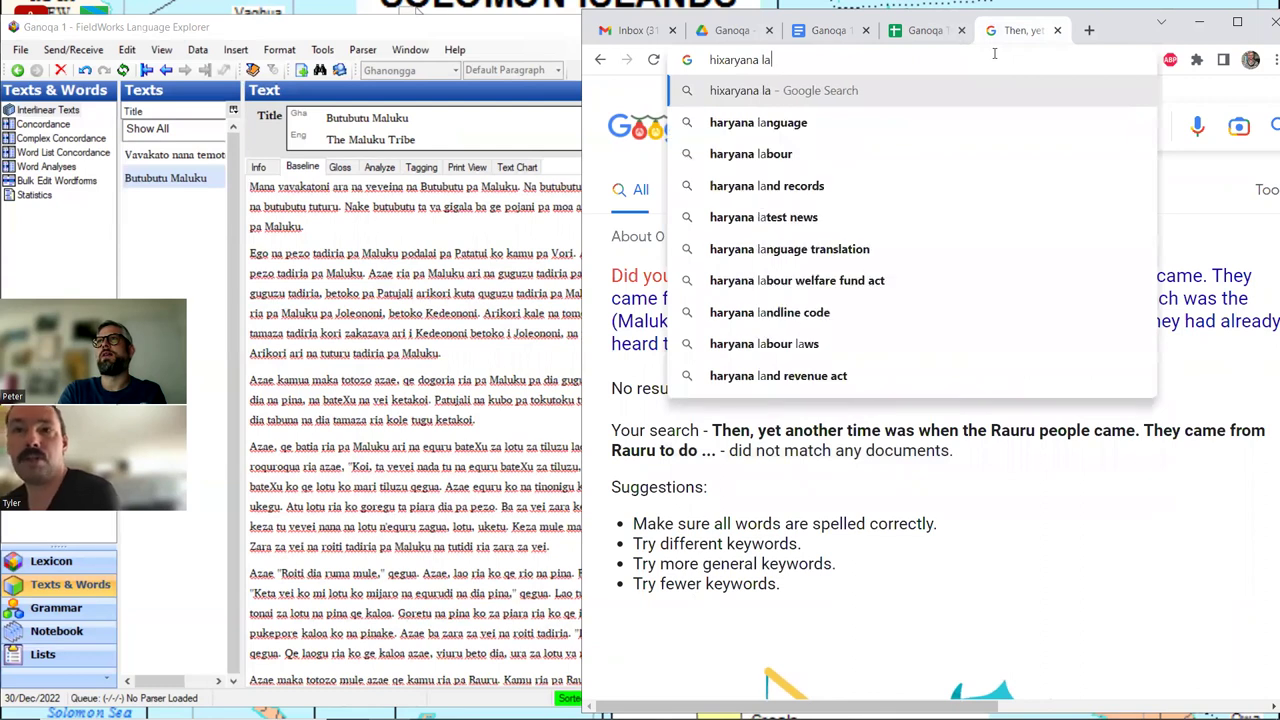
{"action": "key", "text": "Left"}
{"action": "key", "text": "Left"}
{"action": "key", "text": "Left"}
{"action": "key", "text": "Left"}
{"action": "key", "text": "Left"}
{"action": "key", "text": "Left"}
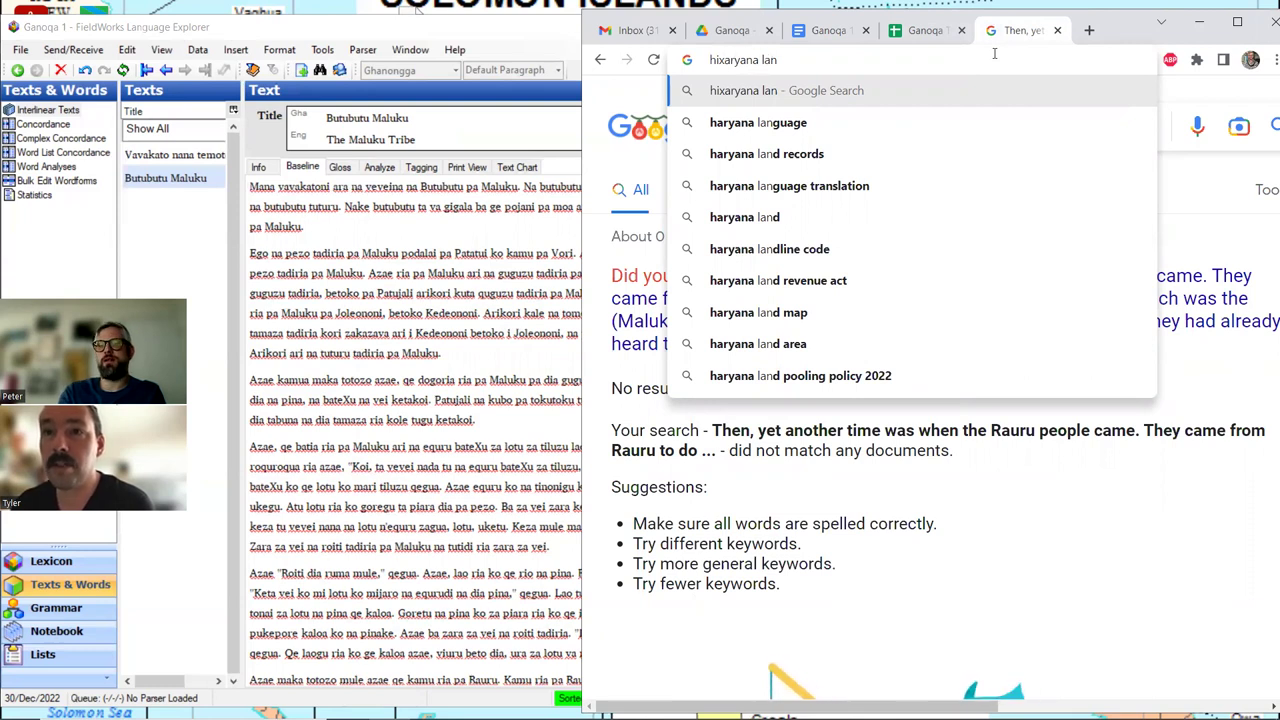
{"action": "type", "text": "k"}
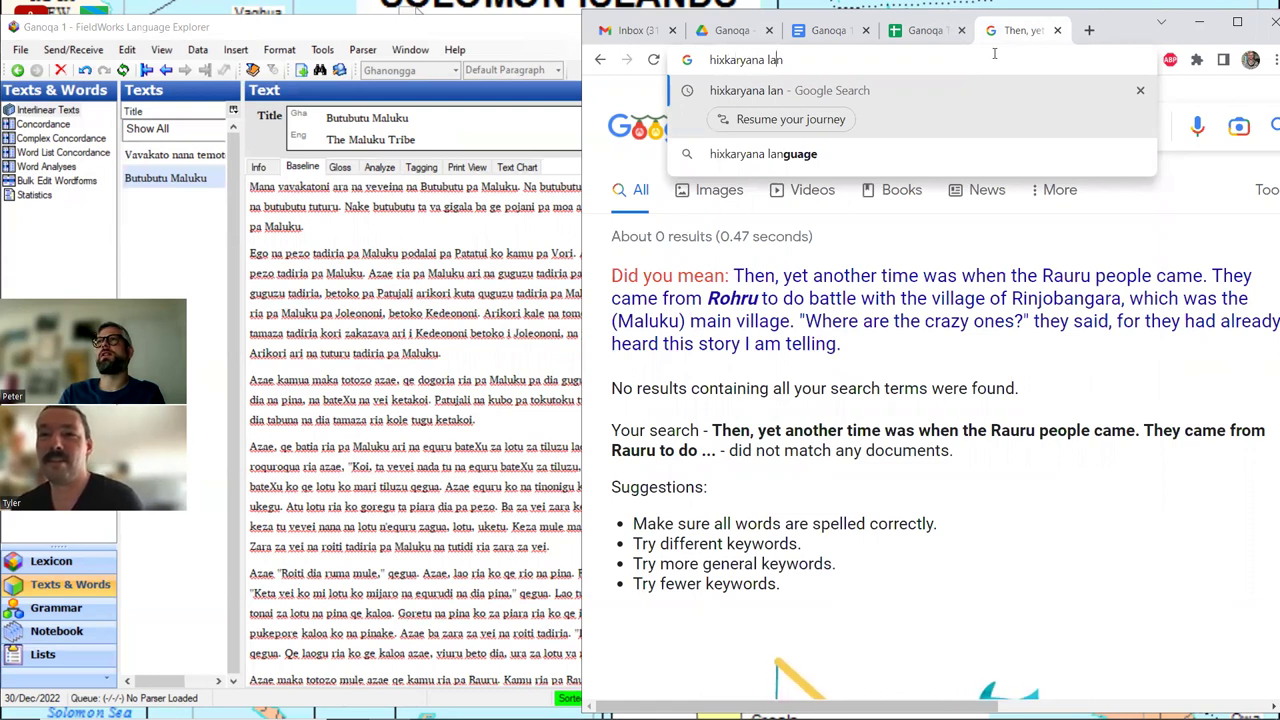
{"action": "key", "text": "End"}
{"action": "type", "text": "g"}
{"action": "key", "text": "Return"}
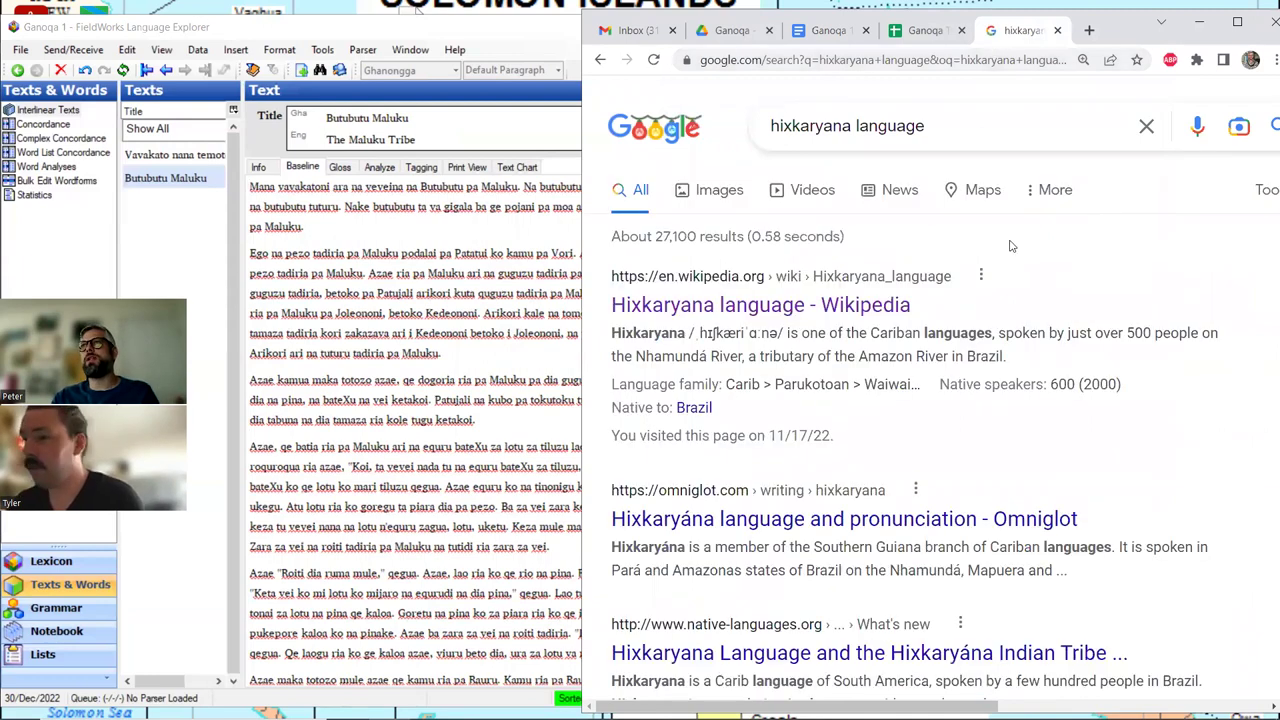
Step: Open the Hixkaryana language Wikipedia article and read through it
{"action": "left_click", "coordinate": [722, 309]}
{"action": "scroll", "coordinate": [1037, 289], "scroll_direction": "down", "scroll_amount": 10}
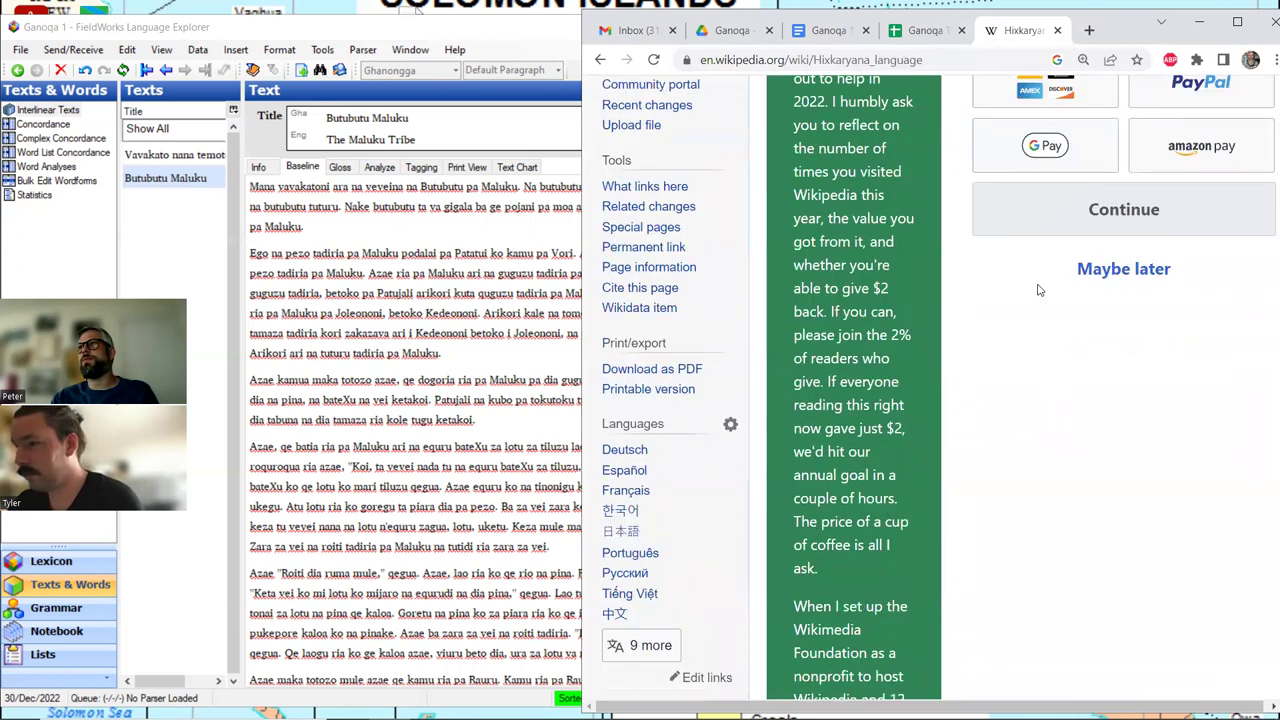
{"action": "scroll", "coordinate": [1037, 289], "scroll_direction": "down", "scroll_amount": 7}
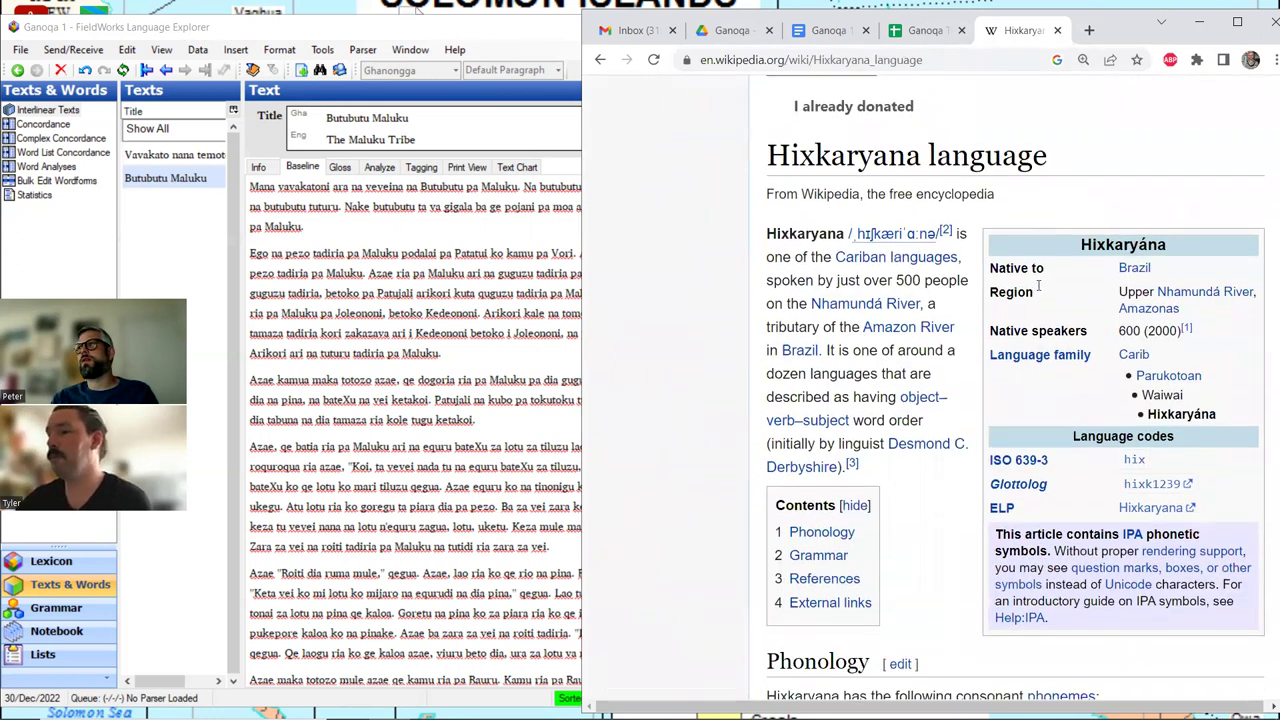
{"action": "scroll", "coordinate": [1024, 289], "scroll_direction": "up", "scroll_amount": 1}
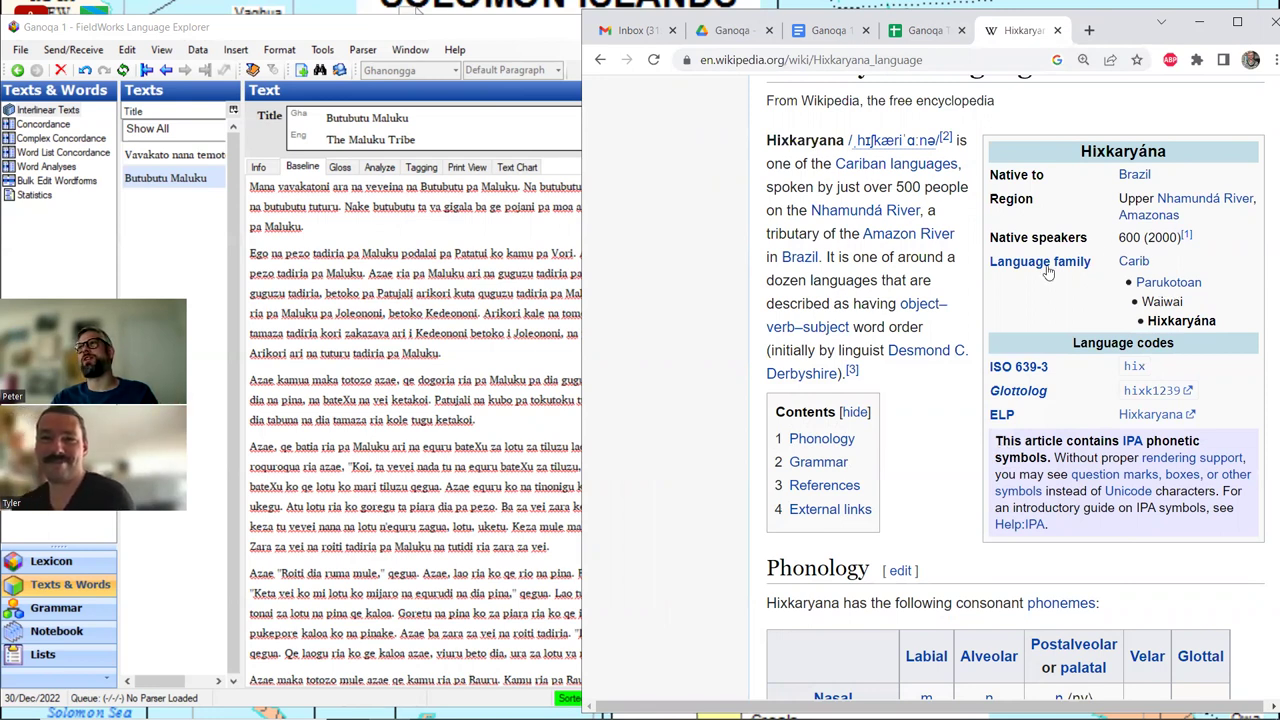
{"action": "scroll", "coordinate": [966, 273], "scroll_direction": "down", "scroll_amount": 1}
{"action": "scroll", "coordinate": [966, 273], "scroll_direction": "down", "scroll_amount": 9}
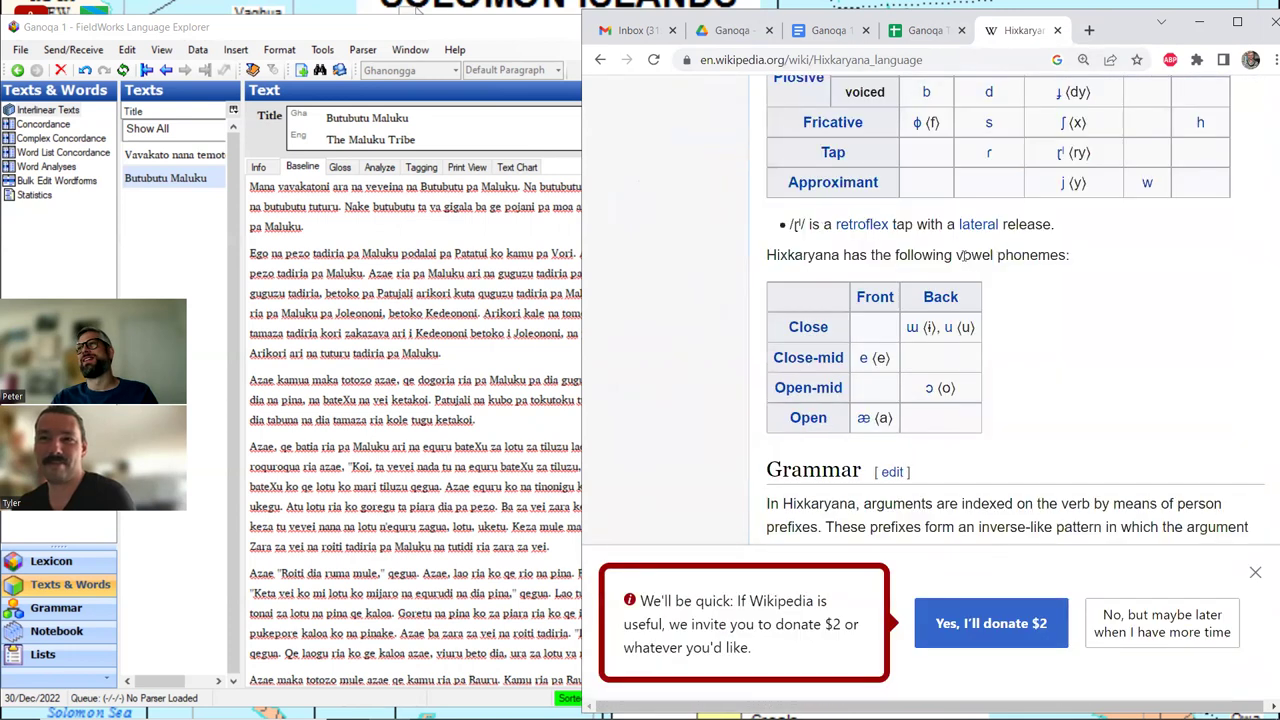
{"action": "scroll", "coordinate": [964, 261], "scroll_direction": "up", "scroll_amount": 1}
{"action": "scroll", "coordinate": [964, 261], "scroll_direction": "up", "scroll_amount": 3}
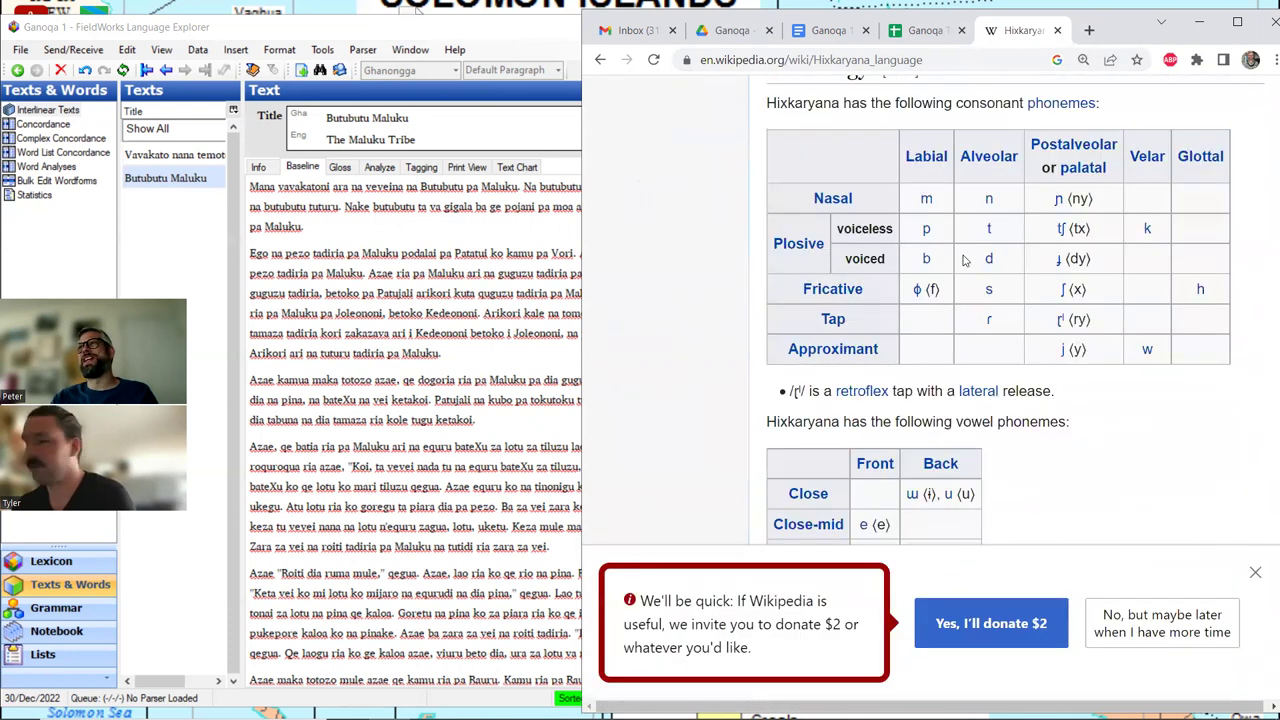
{"action": "scroll", "coordinate": [964, 260], "scroll_direction": "up", "scroll_amount": 2}
{"action": "scroll", "coordinate": [965, 260], "scroll_direction": "down", "scroll_amount": 2}
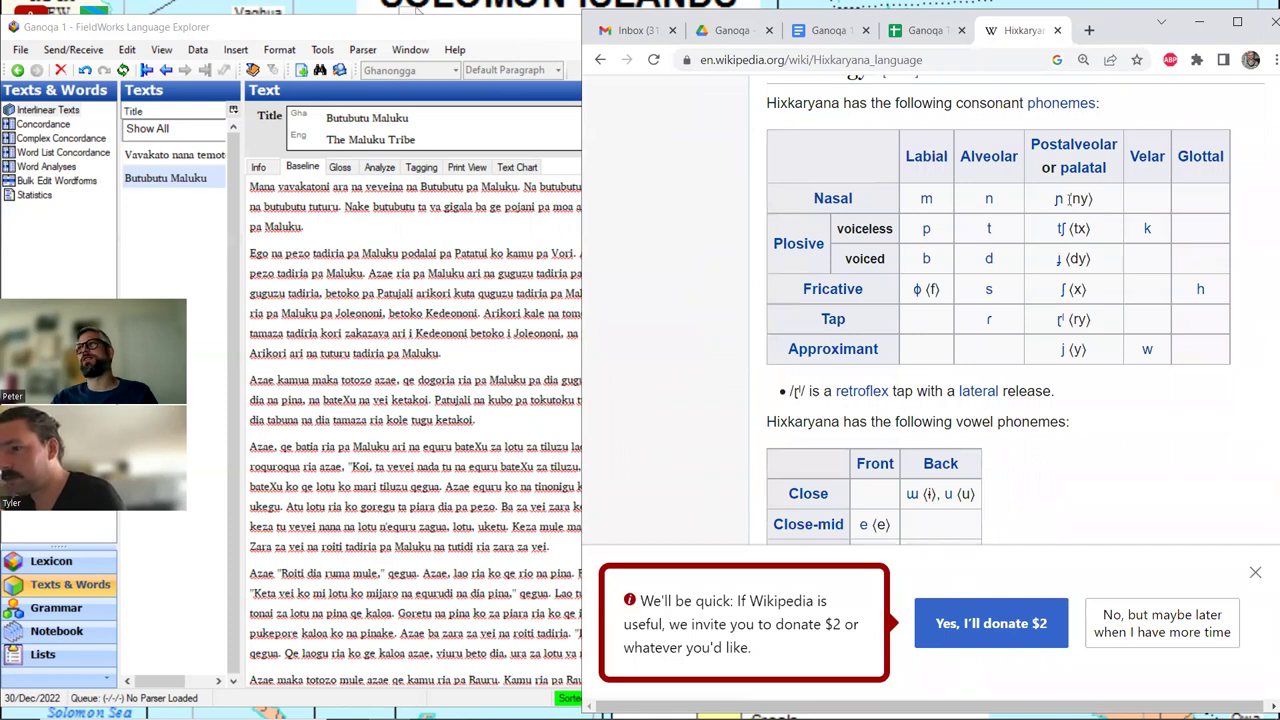
{"action": "scroll", "coordinate": [1060, 222], "scroll_direction": "down", "scroll_amount": 3}
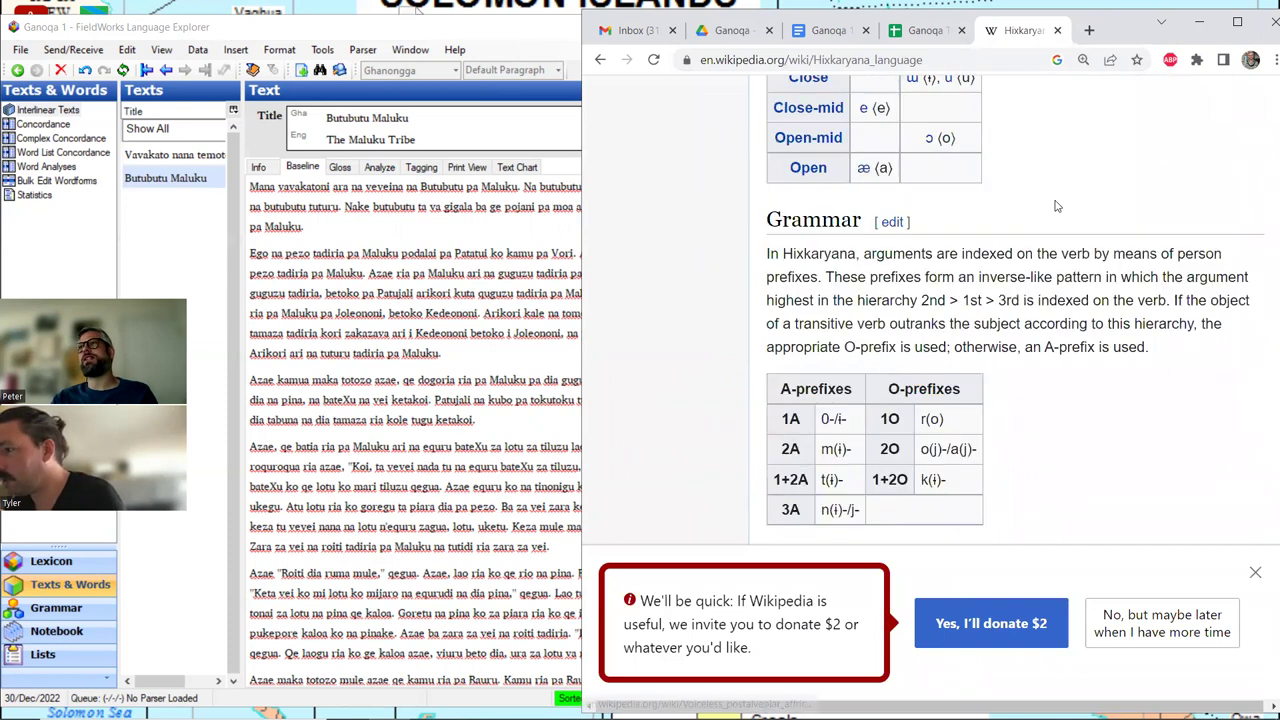
{"action": "scroll", "coordinate": [1057, 210], "scroll_direction": "up", "scroll_amount": 4}
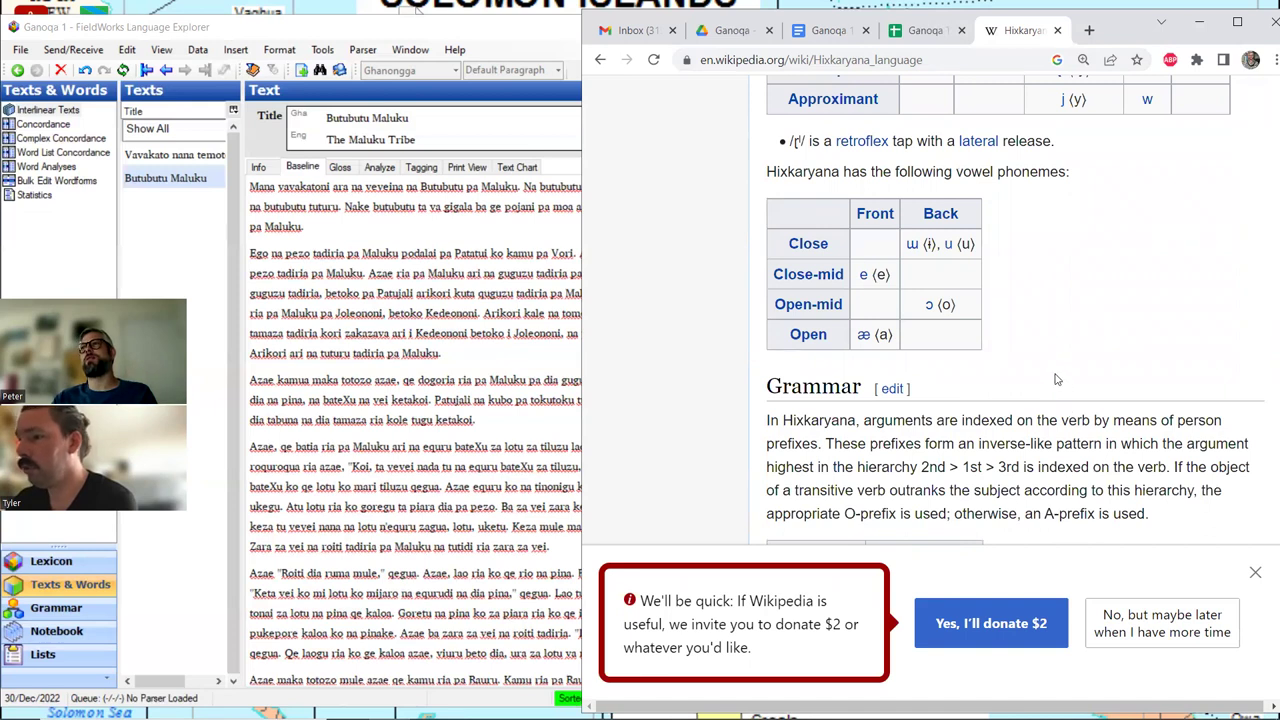
{"action": "scroll", "coordinate": [1055, 379], "scroll_direction": "up", "scroll_amount": 2}
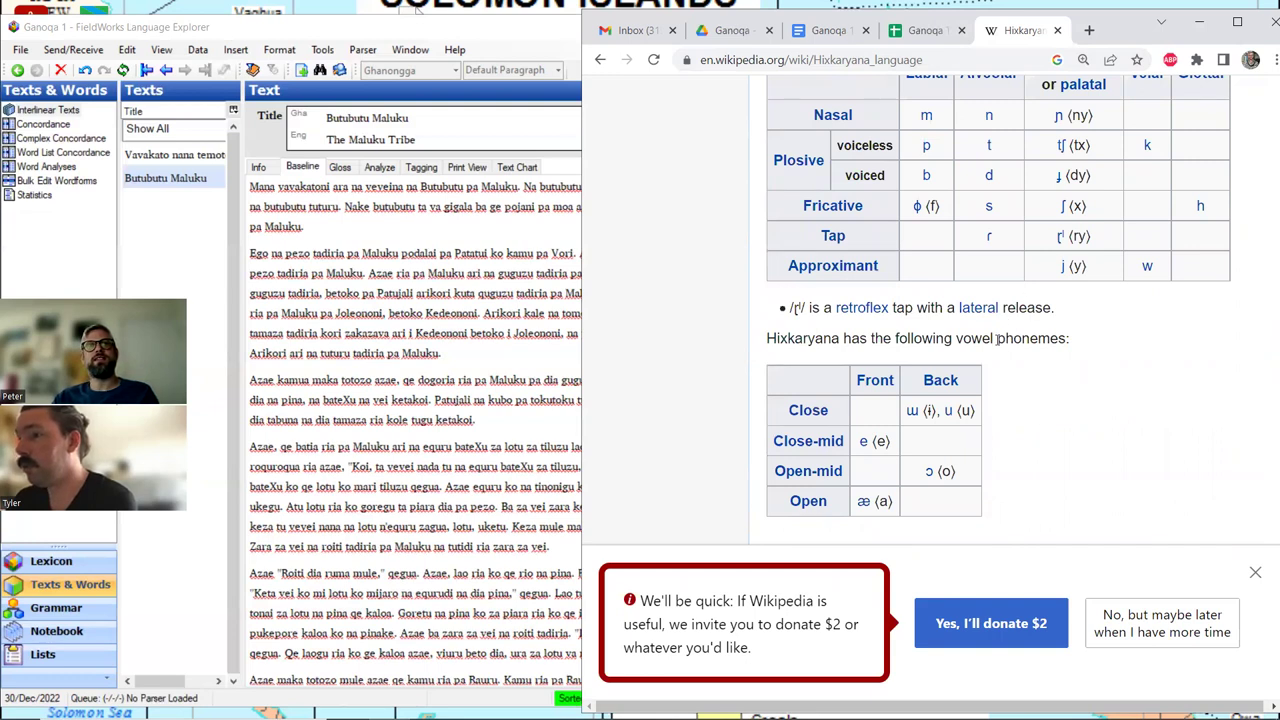
Step: Bring FieldWorks forward and look through the Butubutu Maluku text
{"action": "left_click", "coordinate": [320, 28]}
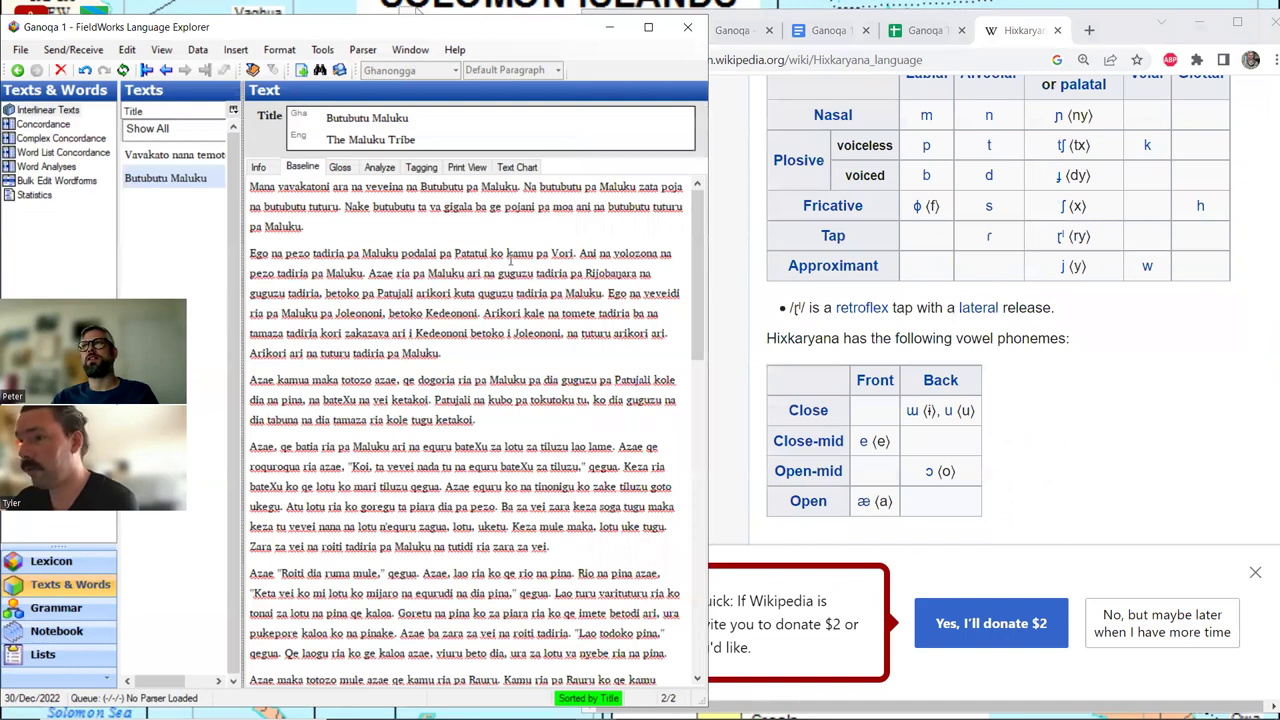
{"action": "scroll", "coordinate": [1147, 371], "scroll_direction": "up", "scroll_amount": 1}
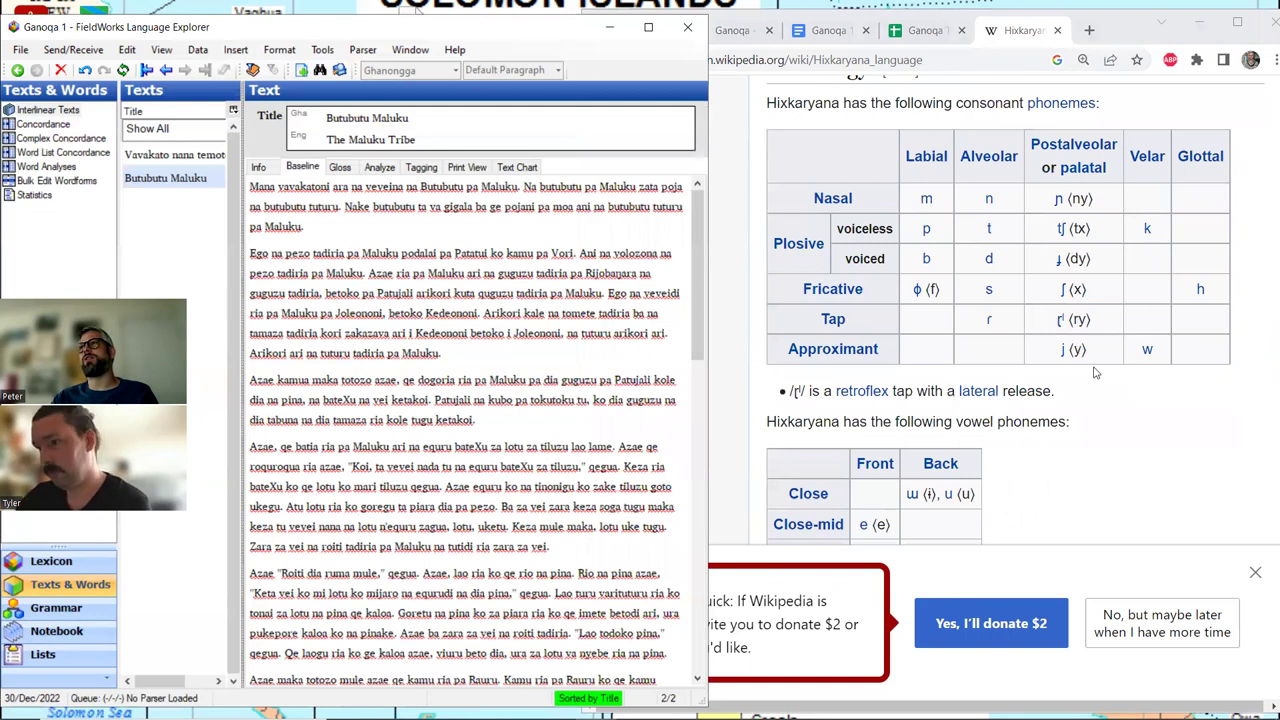
{"action": "scroll", "coordinate": [1092, 376], "scroll_direction": "down", "scroll_amount": 1}
{"action": "scroll", "coordinate": [1088, 372], "scroll_direction": "down", "scroll_amount": 1}
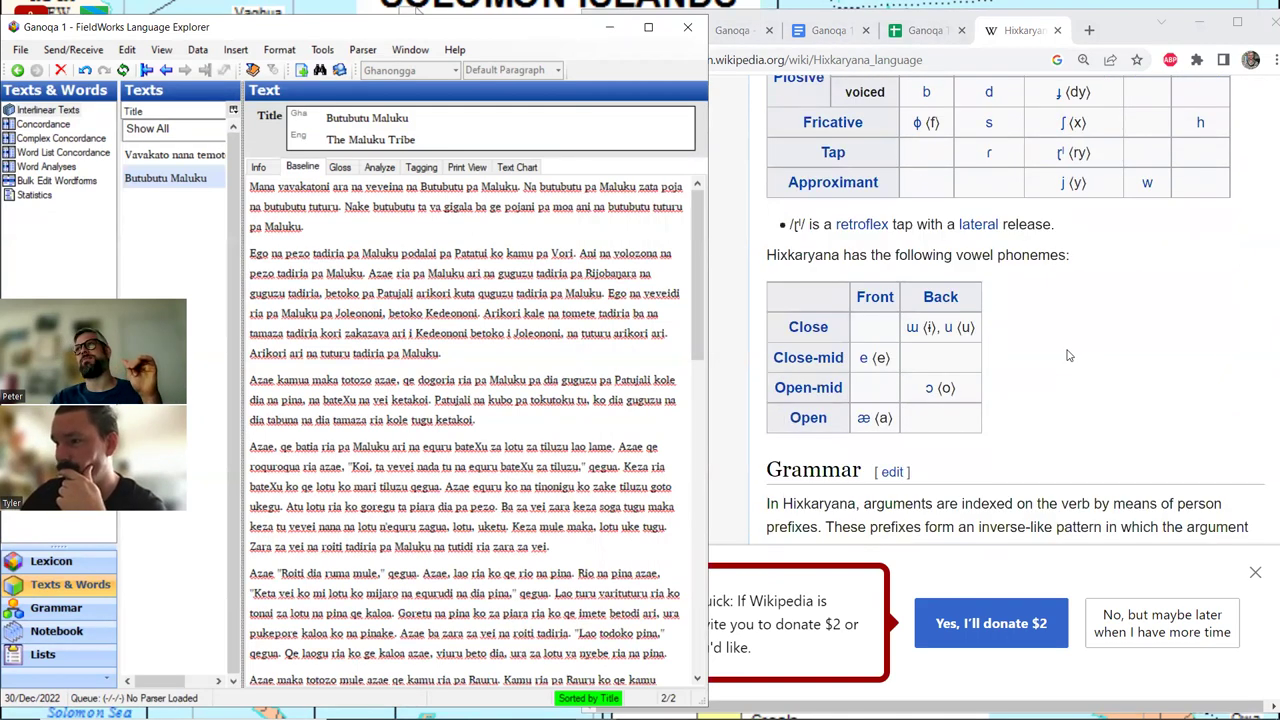
{"action": "scroll", "coordinate": [1050, 364], "scroll_direction": "down", "scroll_amount": 1}
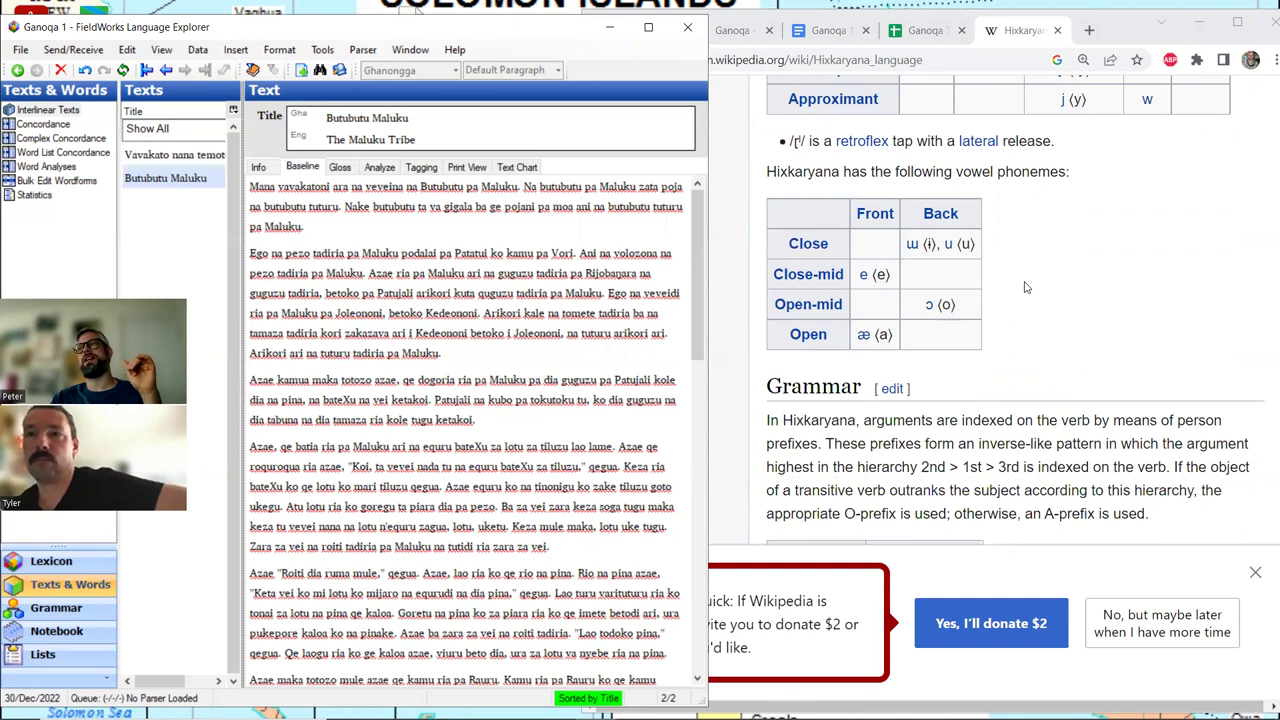
{"action": "scroll", "coordinate": [1024, 288], "scroll_direction": "down", "scroll_amount": 3}
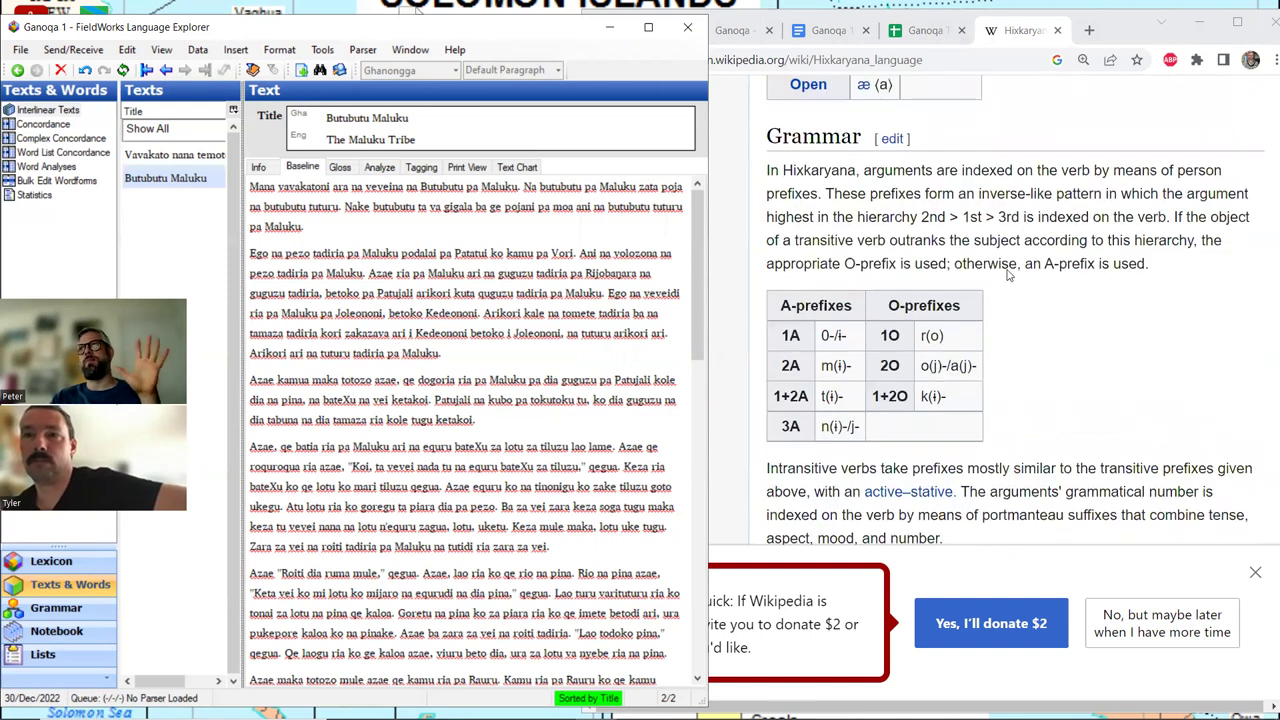
{"action": "scroll", "coordinate": [1006, 288], "scroll_direction": "up", "scroll_amount": 10}
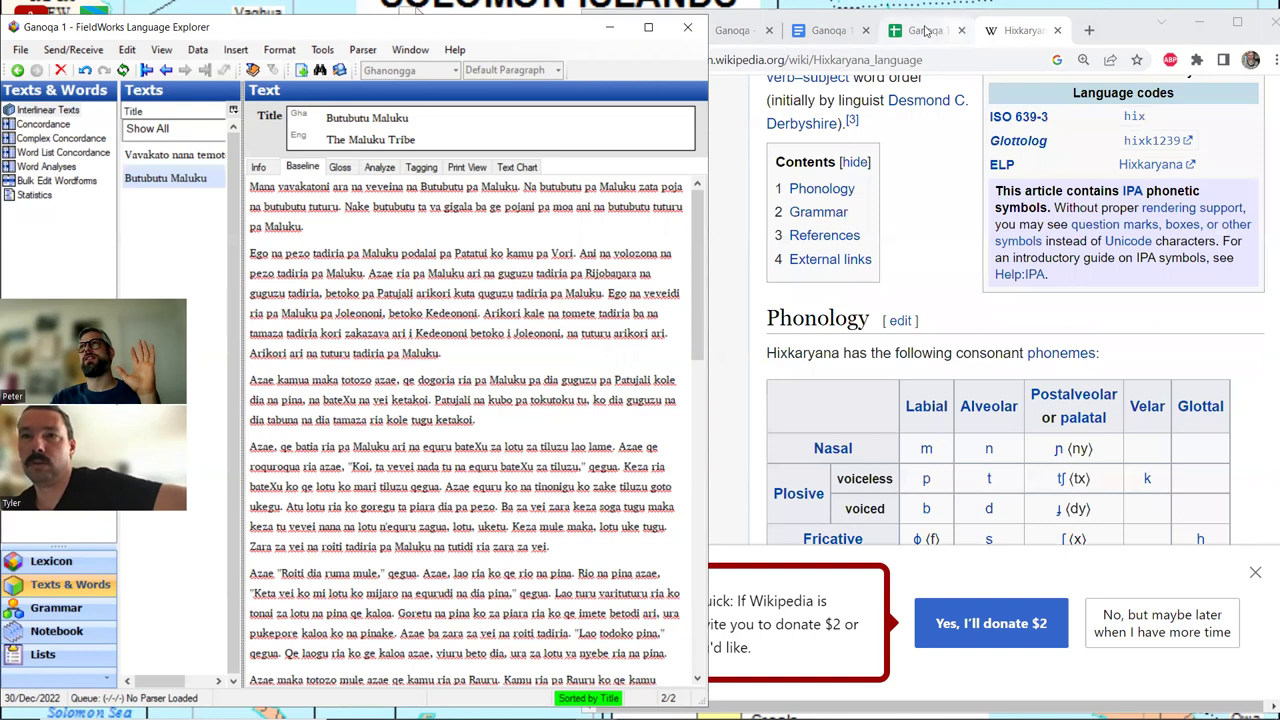
Step: Check the Ganoqa browser tabs, then return to FieldWorks and scroll the text back to section 1.1
{"action": "left_click", "coordinate": [926, 31]}
{"action": "left_click", "coordinate": [830, 32]}
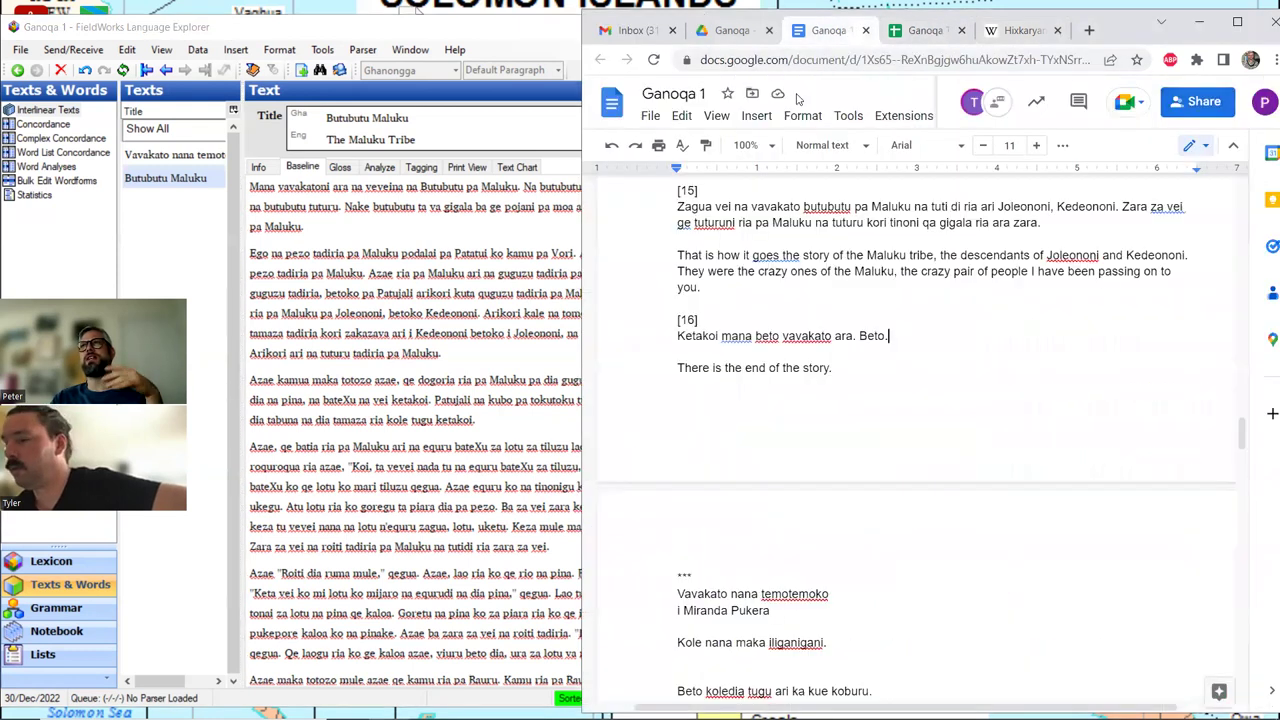
{"action": "left_click", "coordinate": [926, 31]}
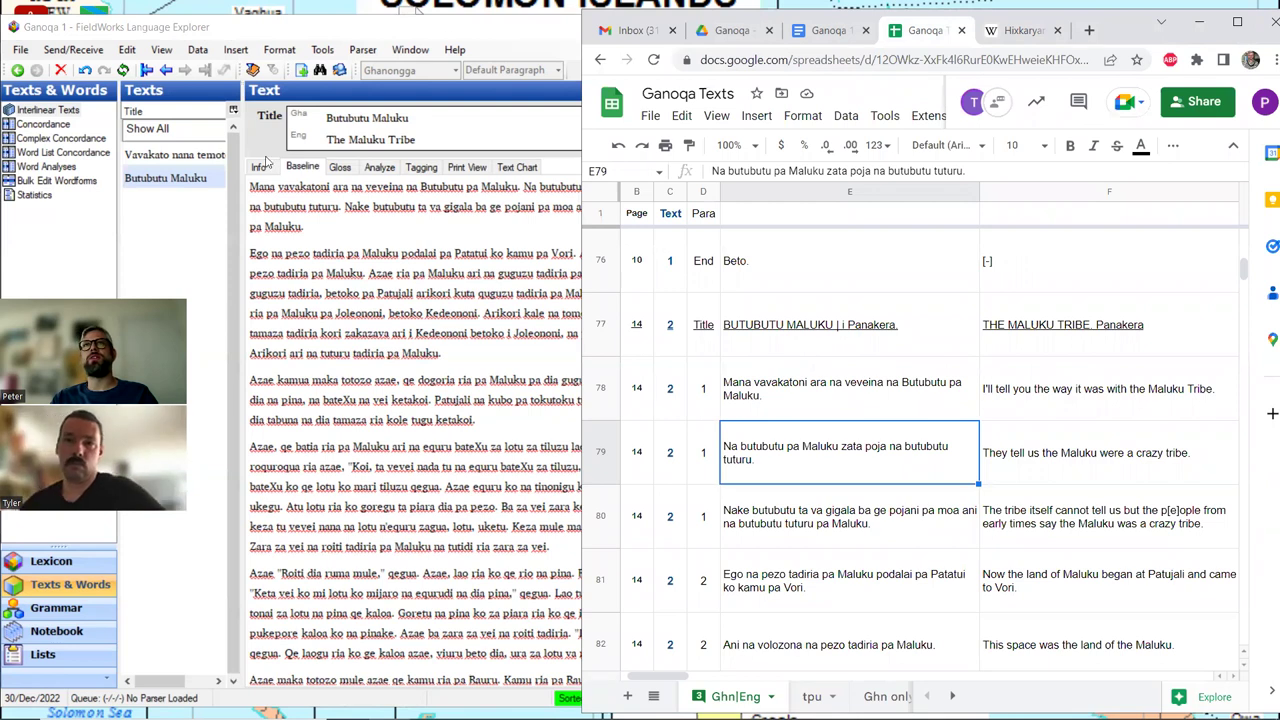
{"action": "left_click", "coordinate": [341, 172]}
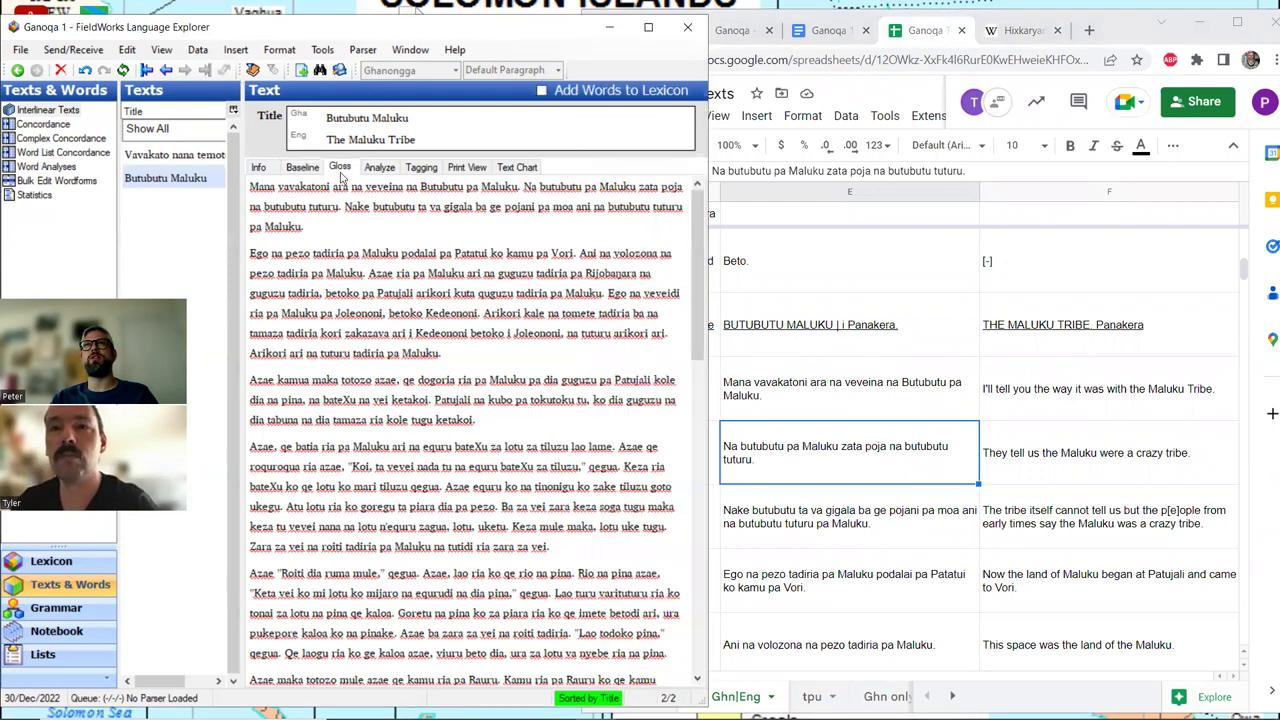
{"action": "scroll", "coordinate": [425, 253], "scroll_direction": "up", "scroll_amount": 5}
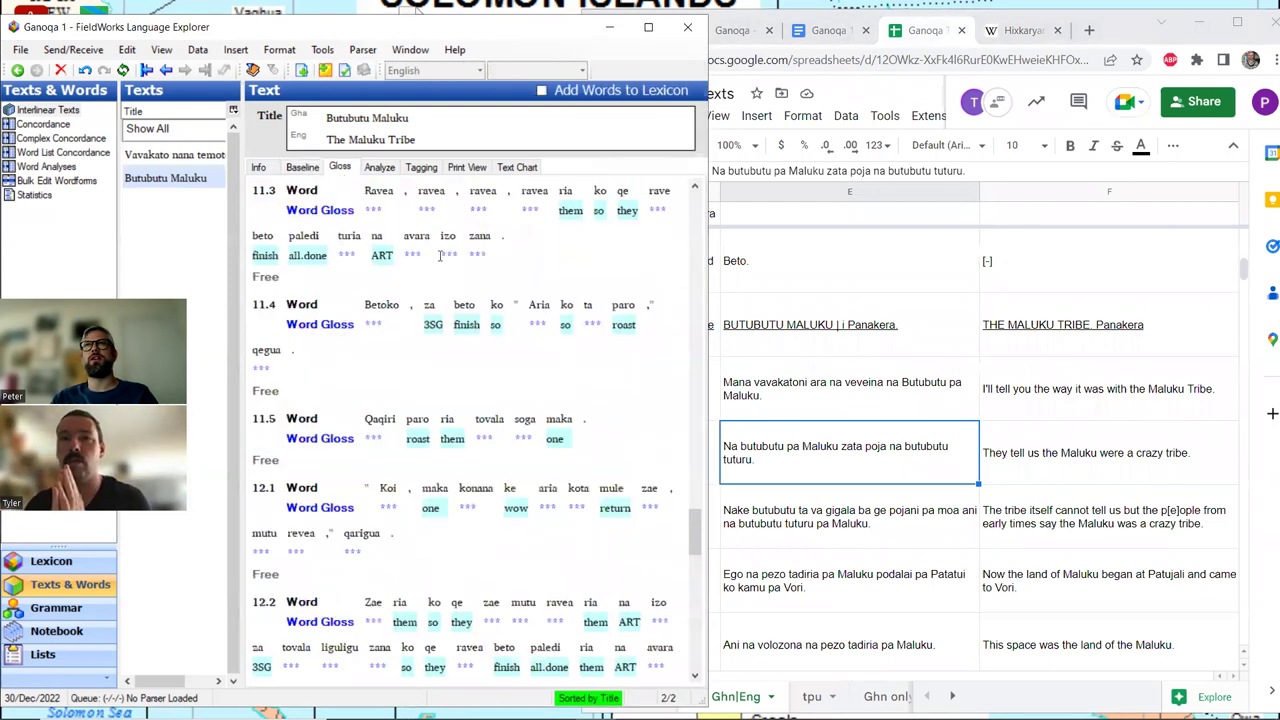
{"action": "scroll", "coordinate": [425, 253], "scroll_direction": "up", "scroll_amount": 2}
{"action": "left_click_drag", "start_coordinate": [693, 495], "coordinate": [681, 163]}
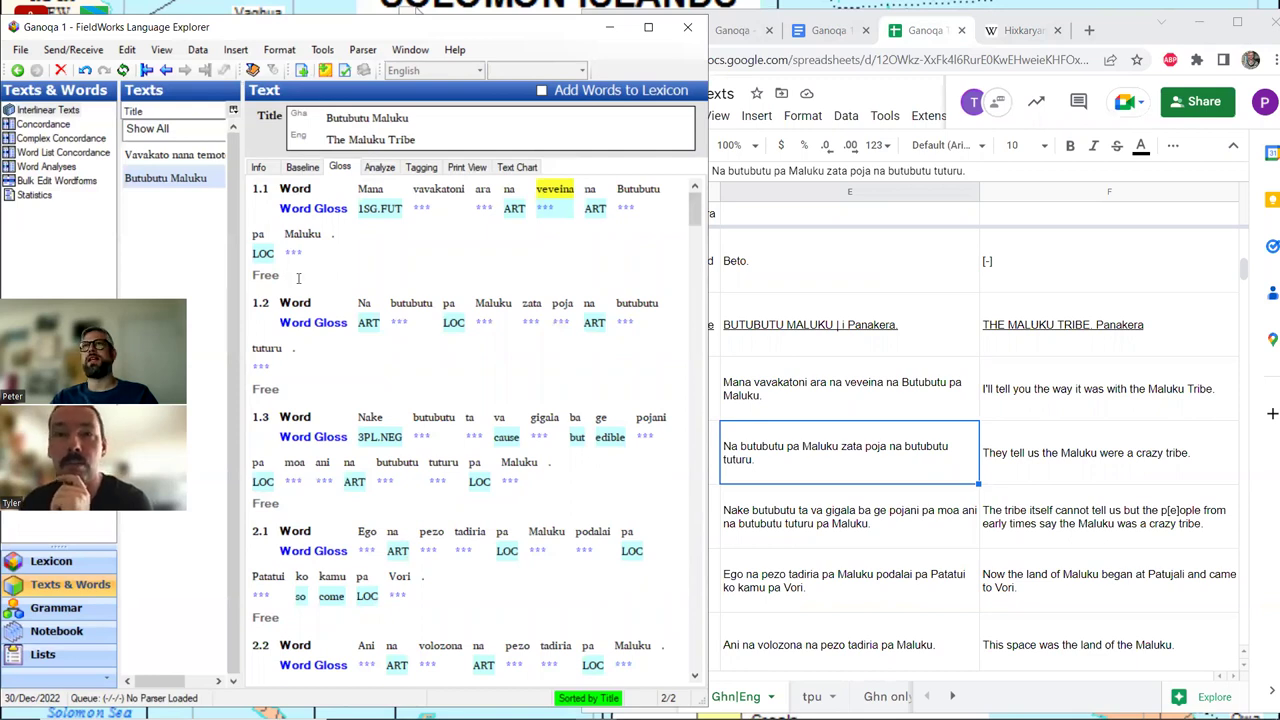
Step: Copy cell F78's English sentence into sentence 1.1's Free line as its translation
{"action": "left_click", "coordinate": [1080, 386]}
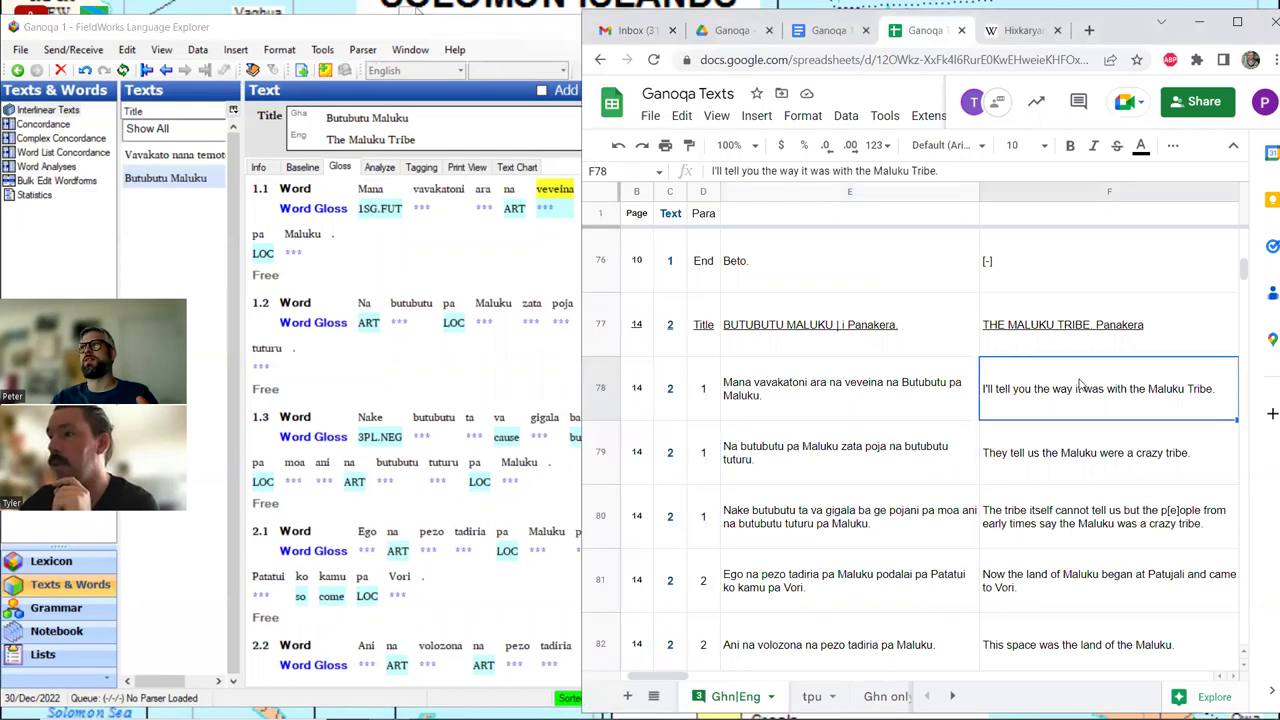
{"action": "key", "text": "ctrl+c"}
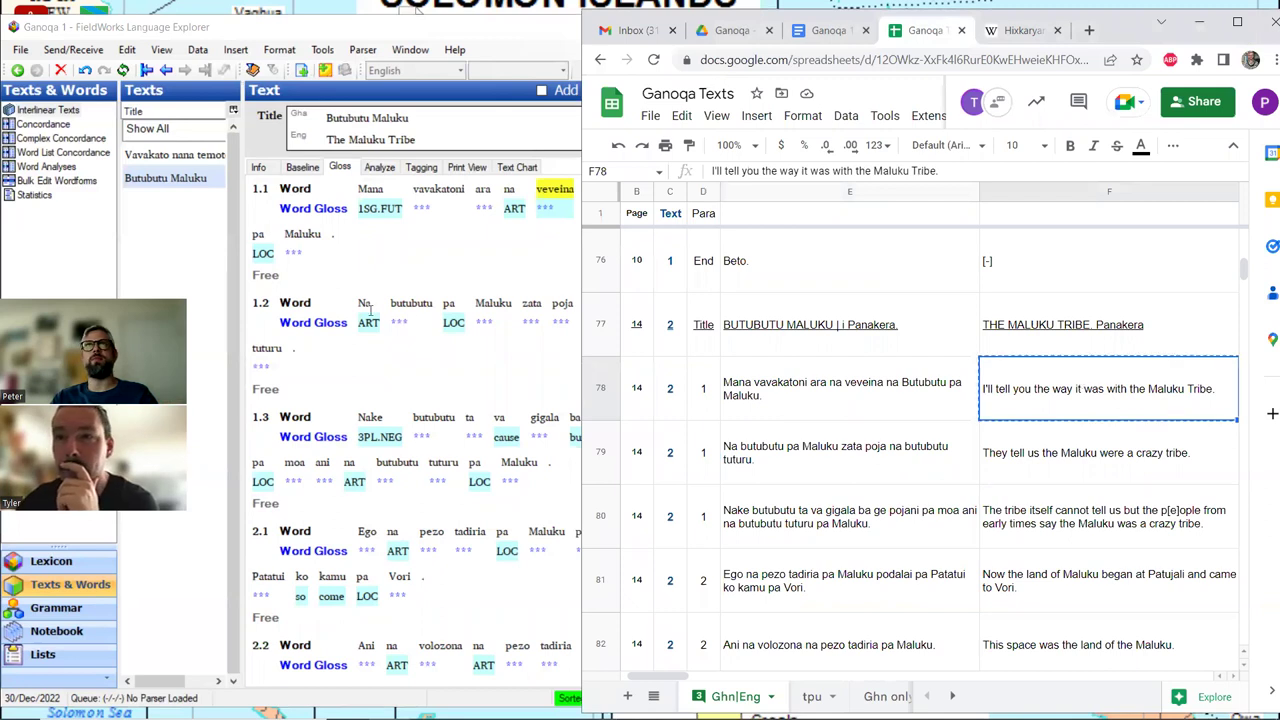
{"action": "left_click", "coordinate": [296, 273]}
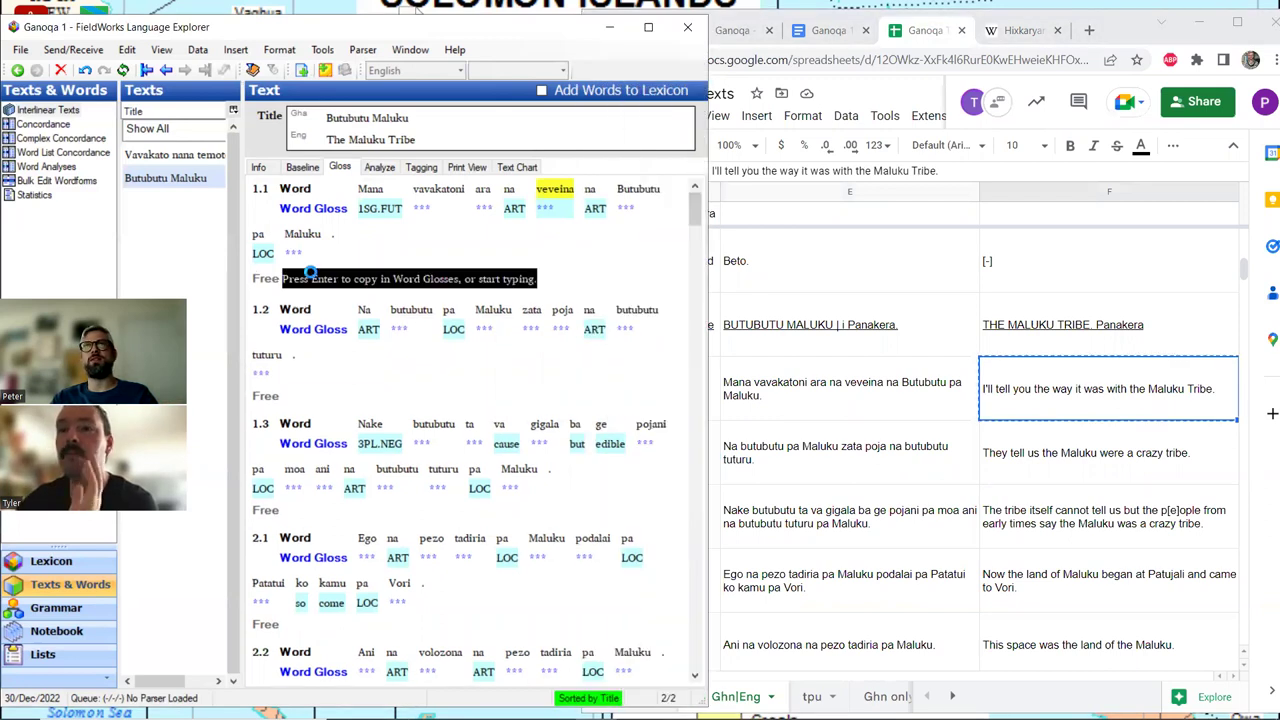
{"action": "key", "text": "ctrl+v"}
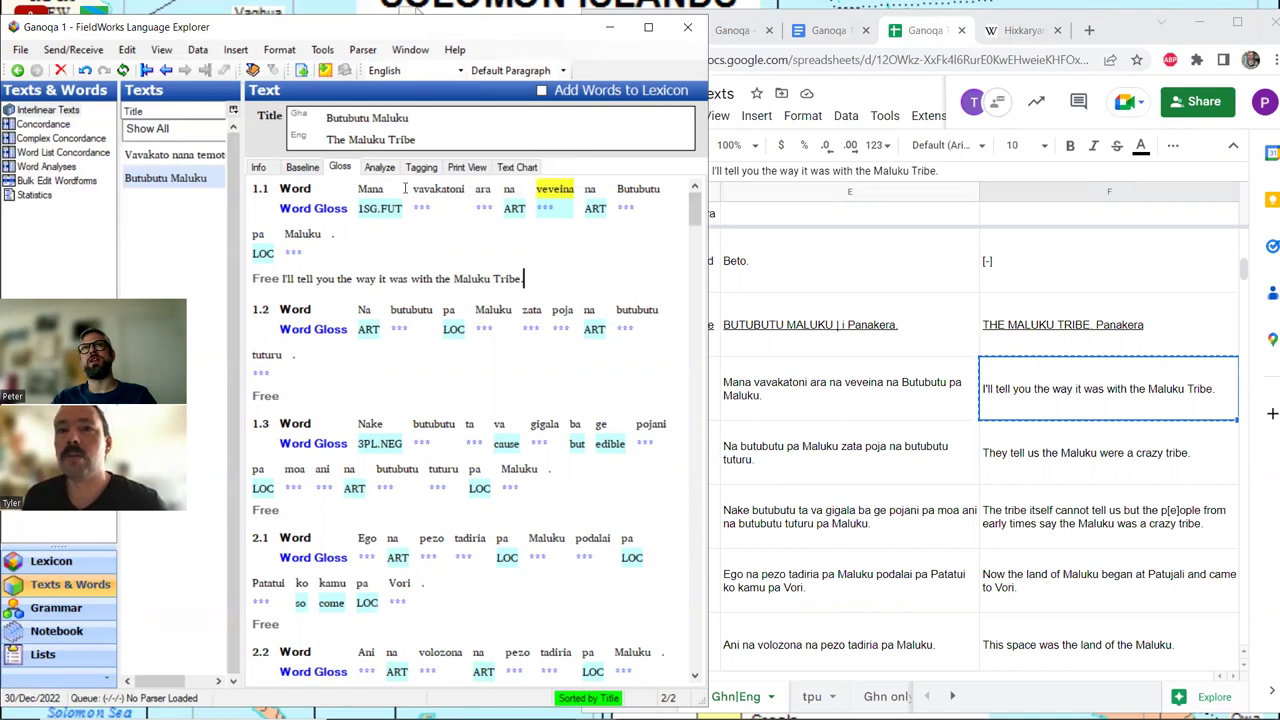
{"action": "left_click", "coordinate": [440, 190]}
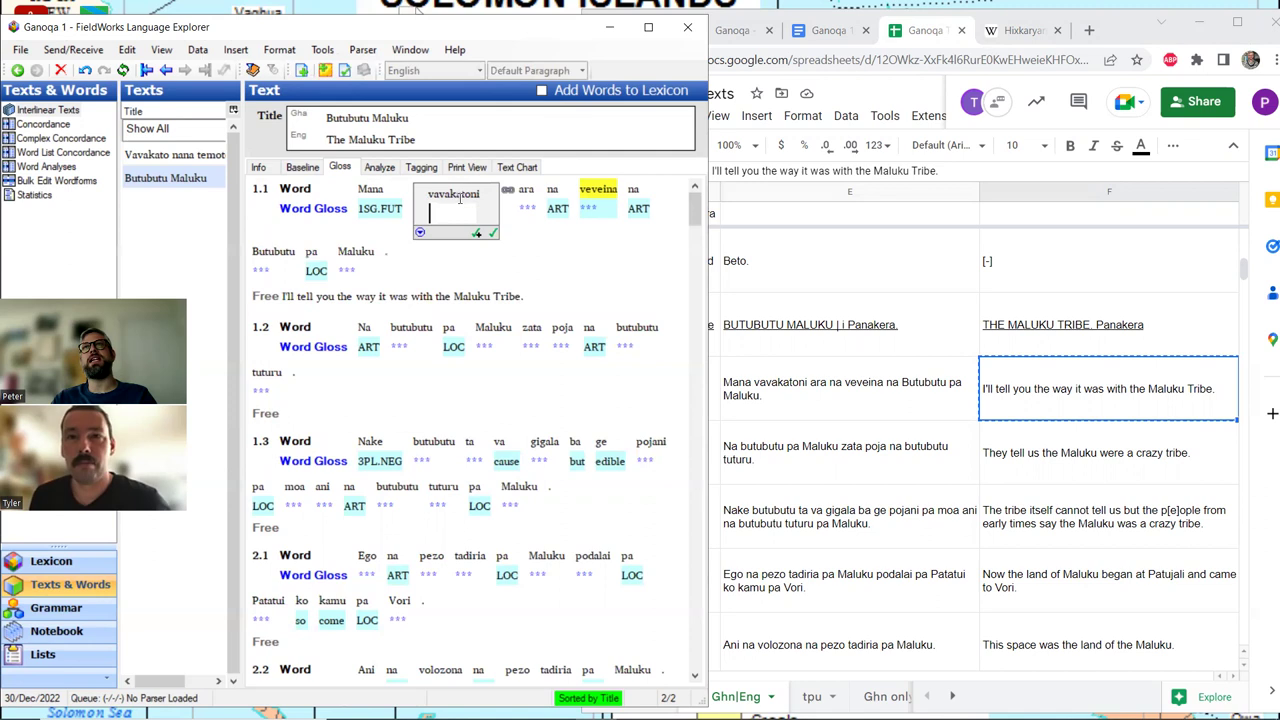
Step: Split vavakatoni into vavakato -ni and create the new stem entry vavakato glossed 'story'
{"action": "left_click", "coordinate": [379, 168]}
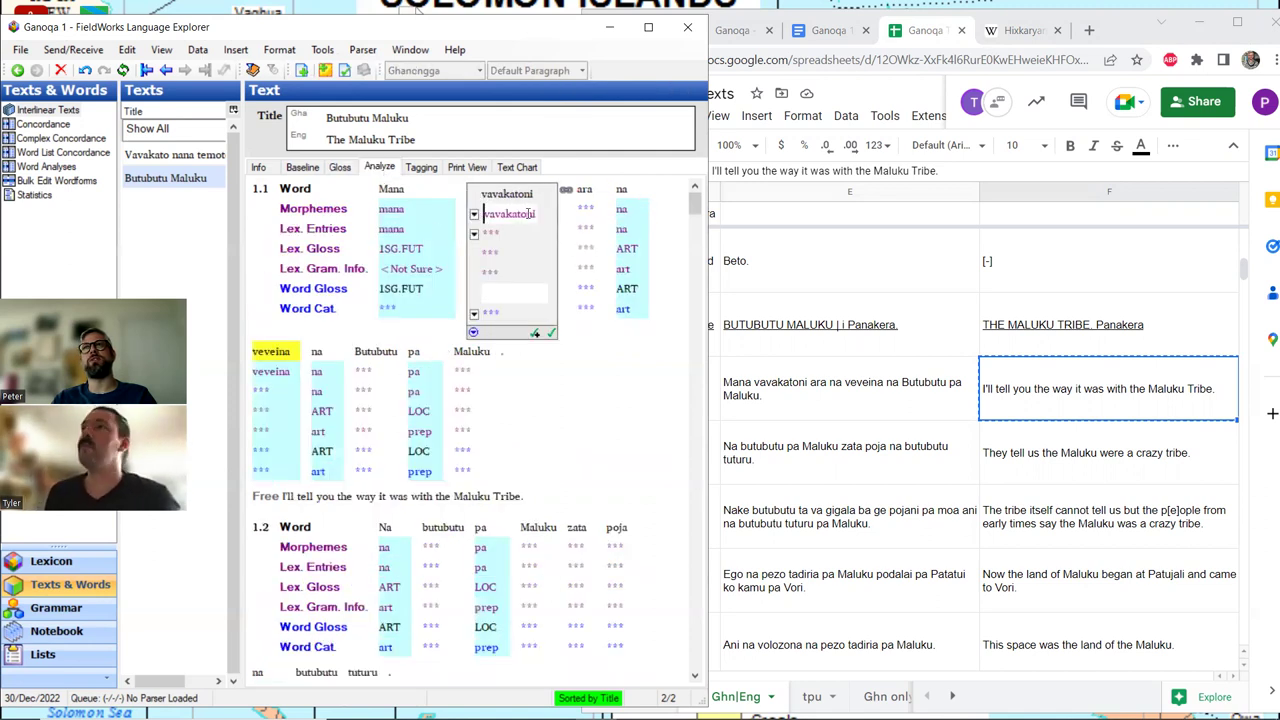
{"action": "type", "text": "-"}
{"action": "key", "text": "Return"}
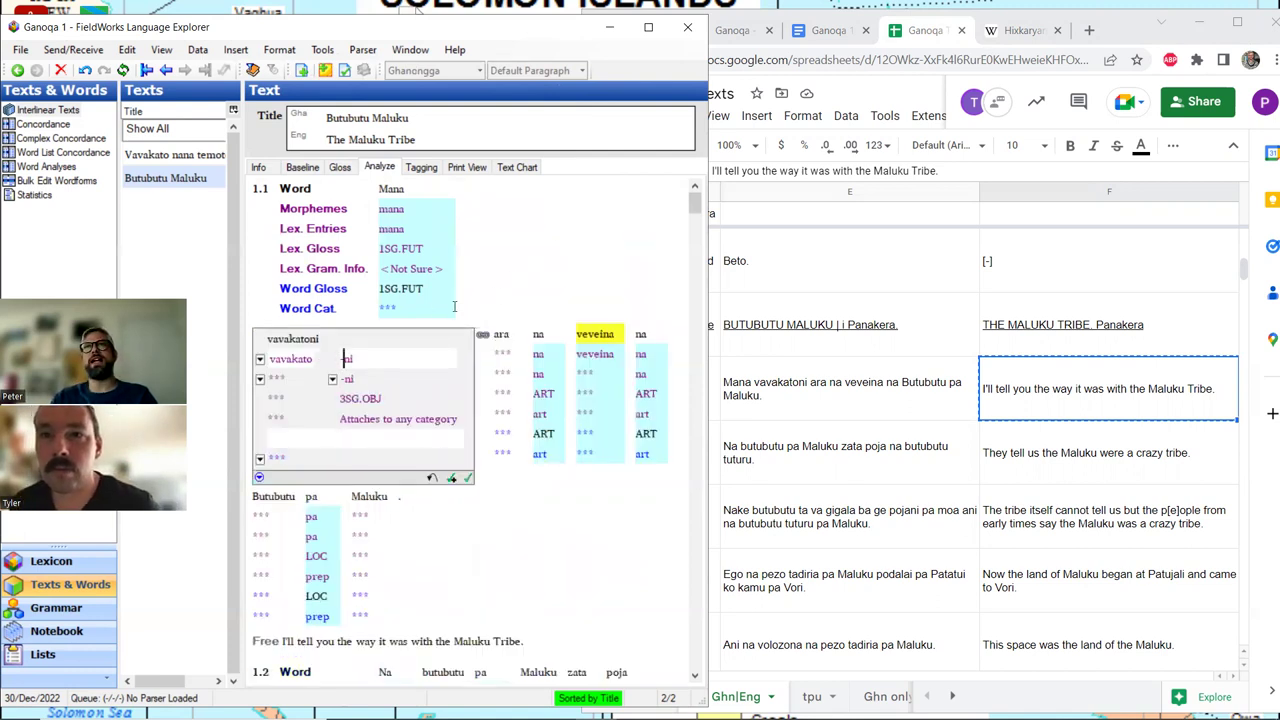
{"action": "left_click", "coordinate": [259, 378]}
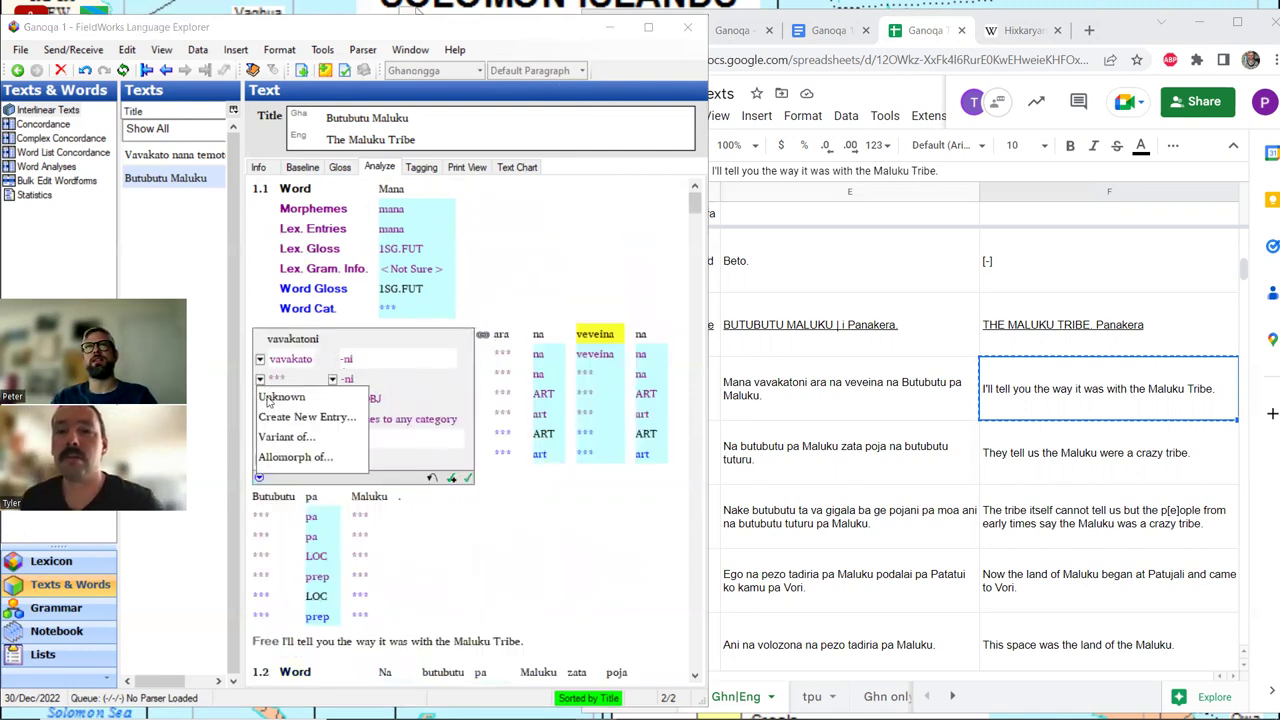
{"action": "left_click", "coordinate": [283, 422]}
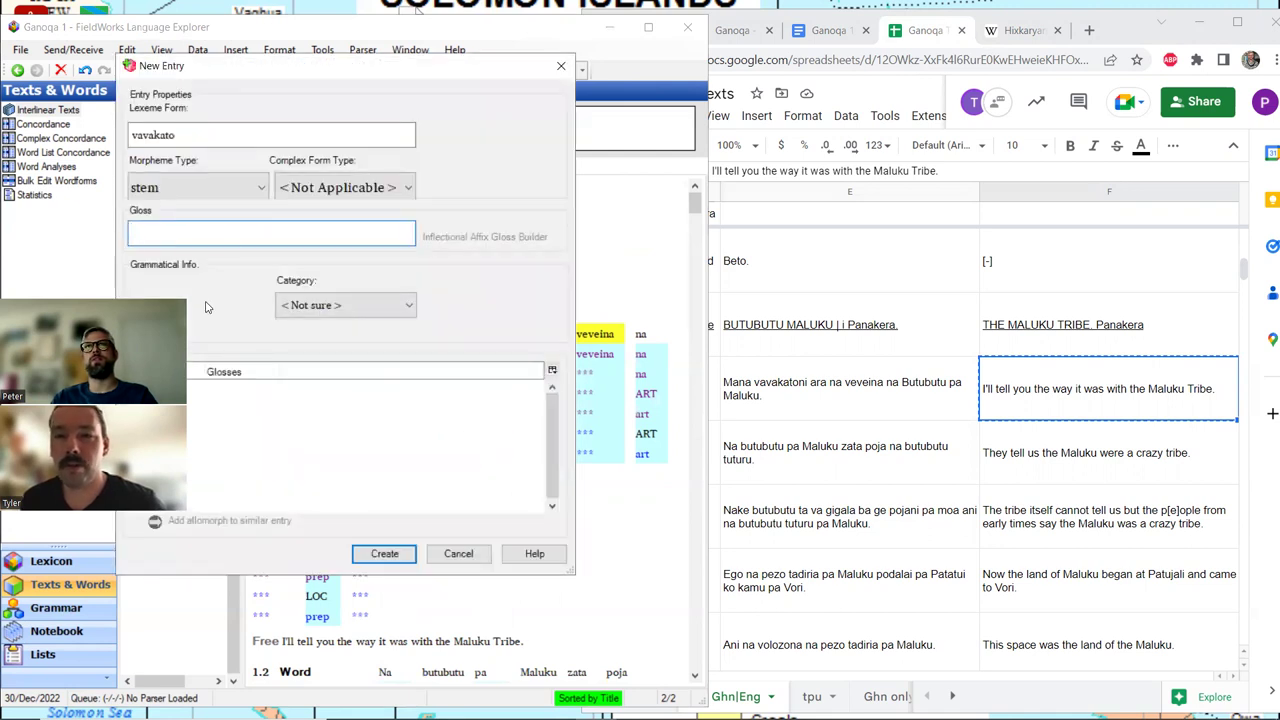
{"action": "type", "text": "story"}
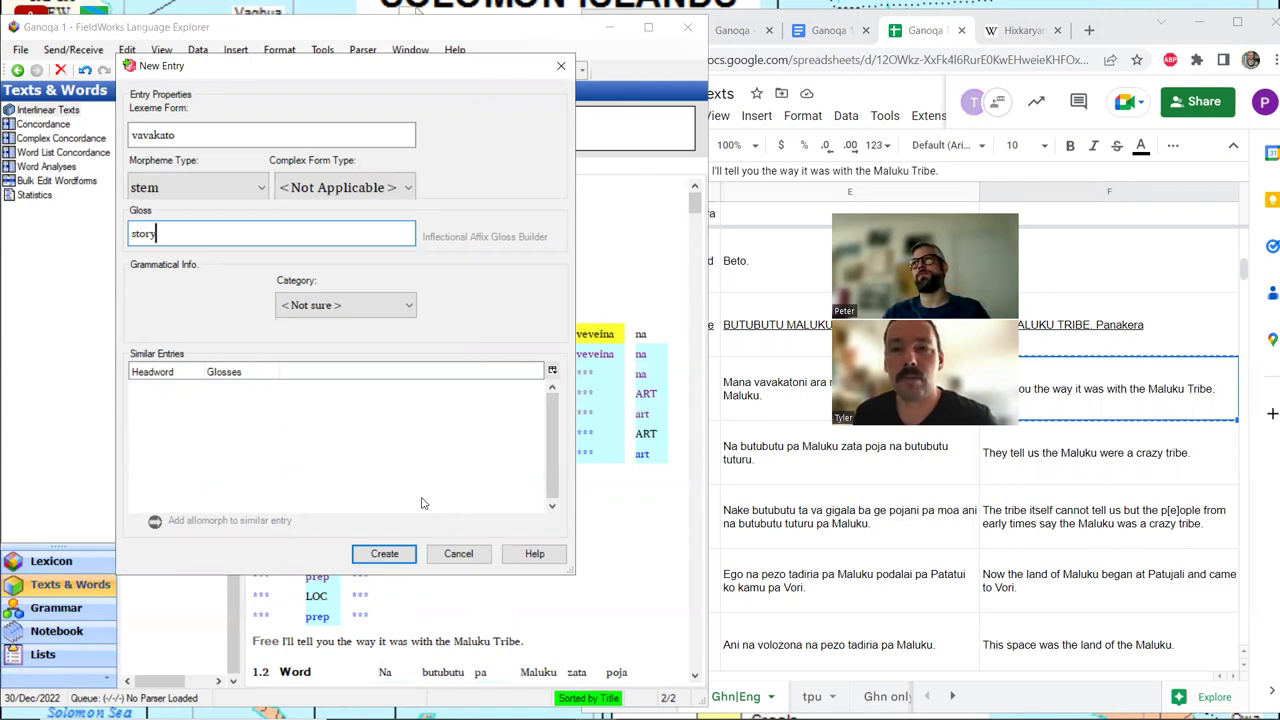
{"action": "left_click", "coordinate": [386, 553]}
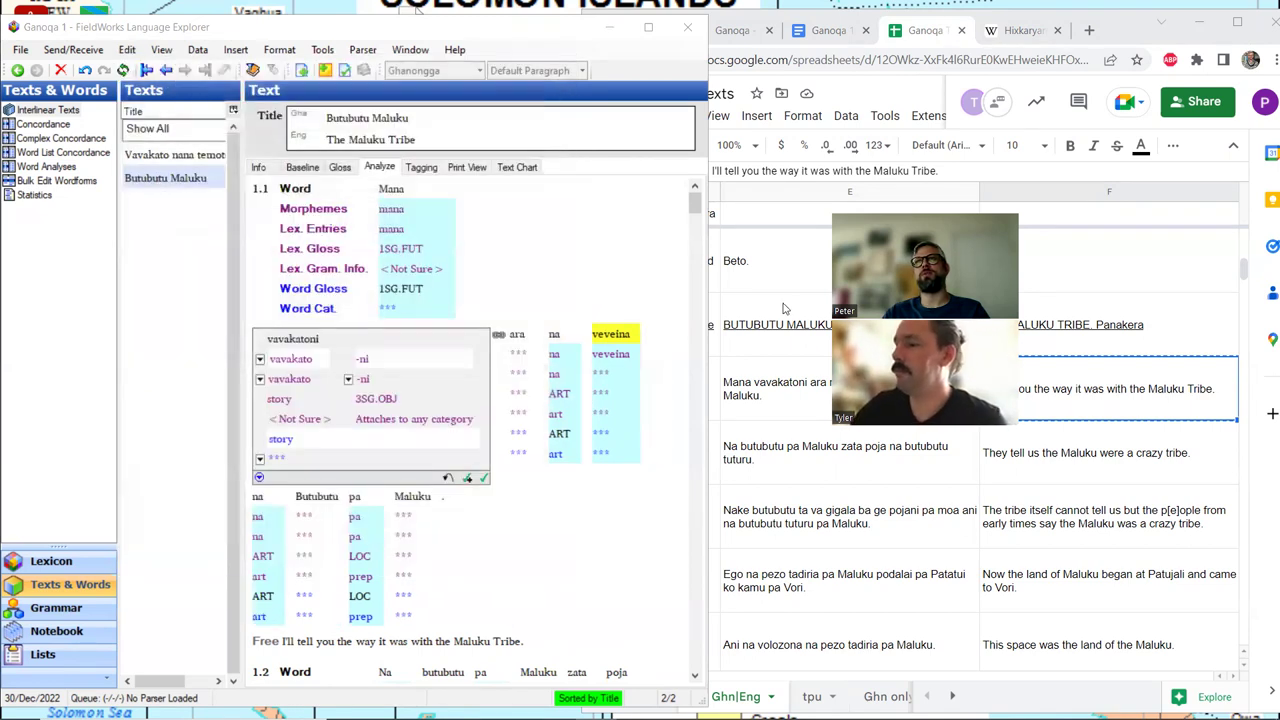
{"action": "left_click", "coordinate": [340, 167]}
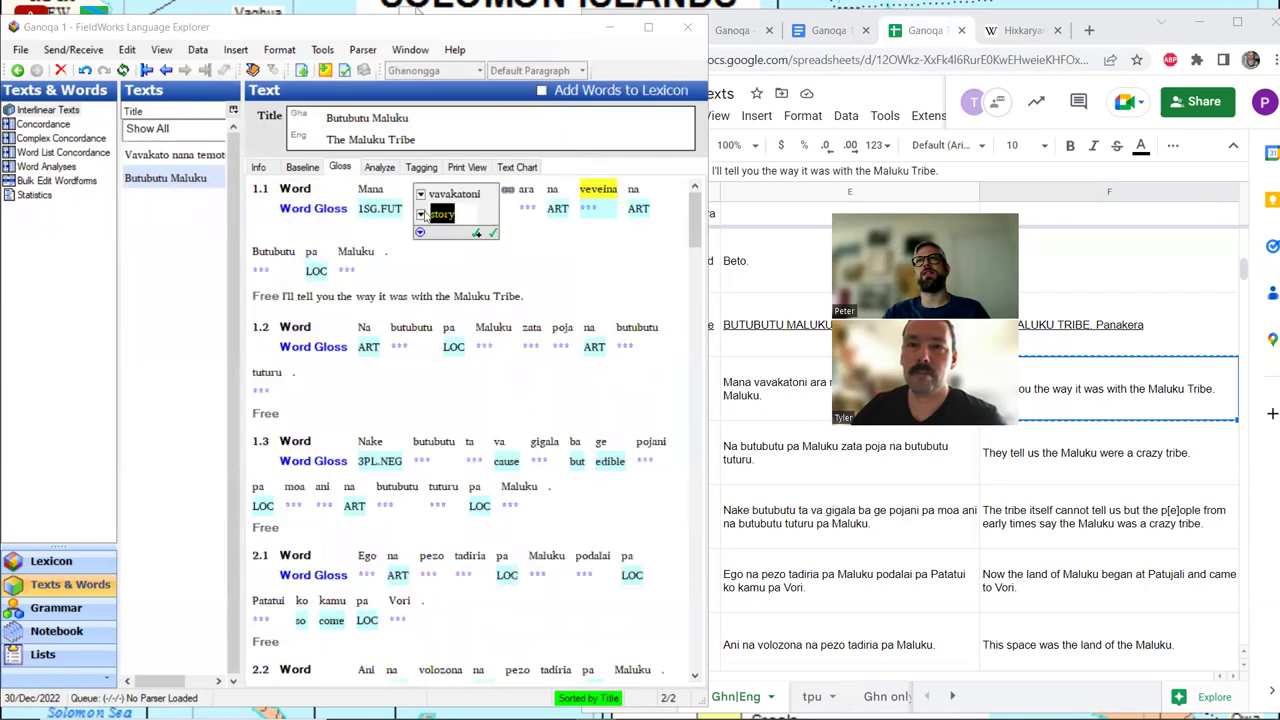
Step: Lowercase the morpheme to butubutu and create its new lexicon entry glossed 'tribe'
{"action": "left_click", "coordinate": [286, 268]}
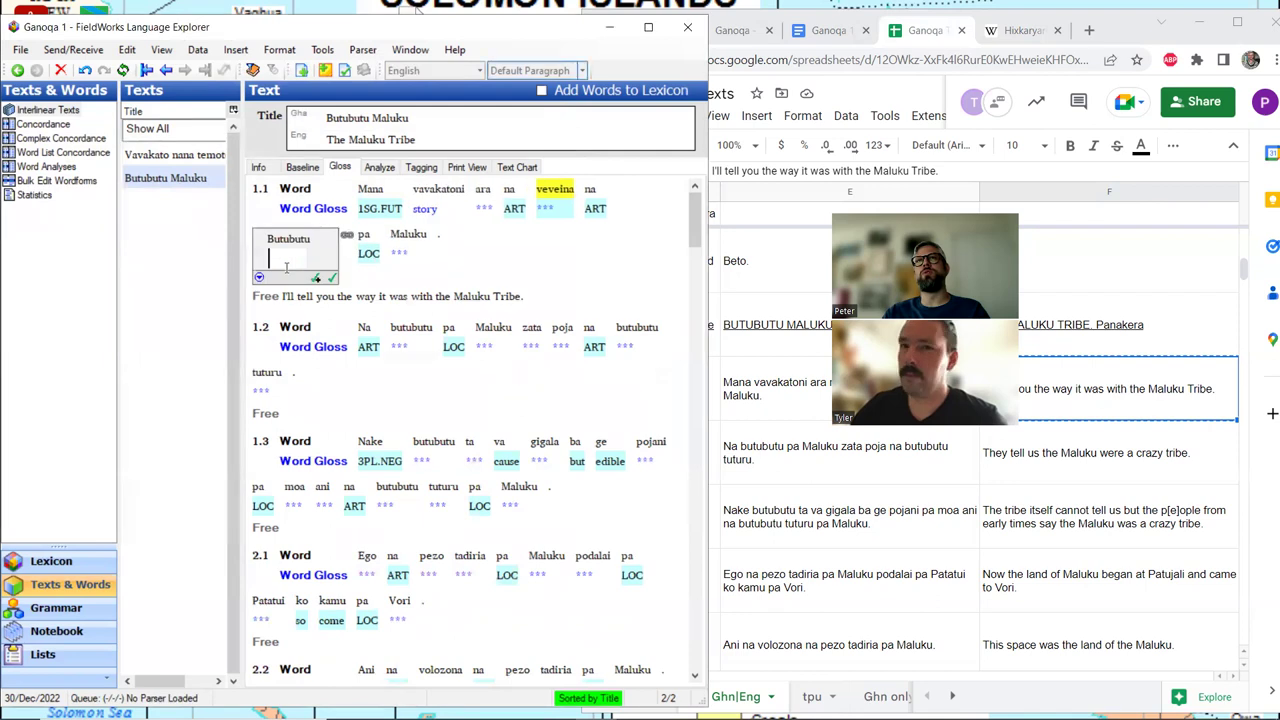
{"action": "left_click", "coordinate": [383, 168]}
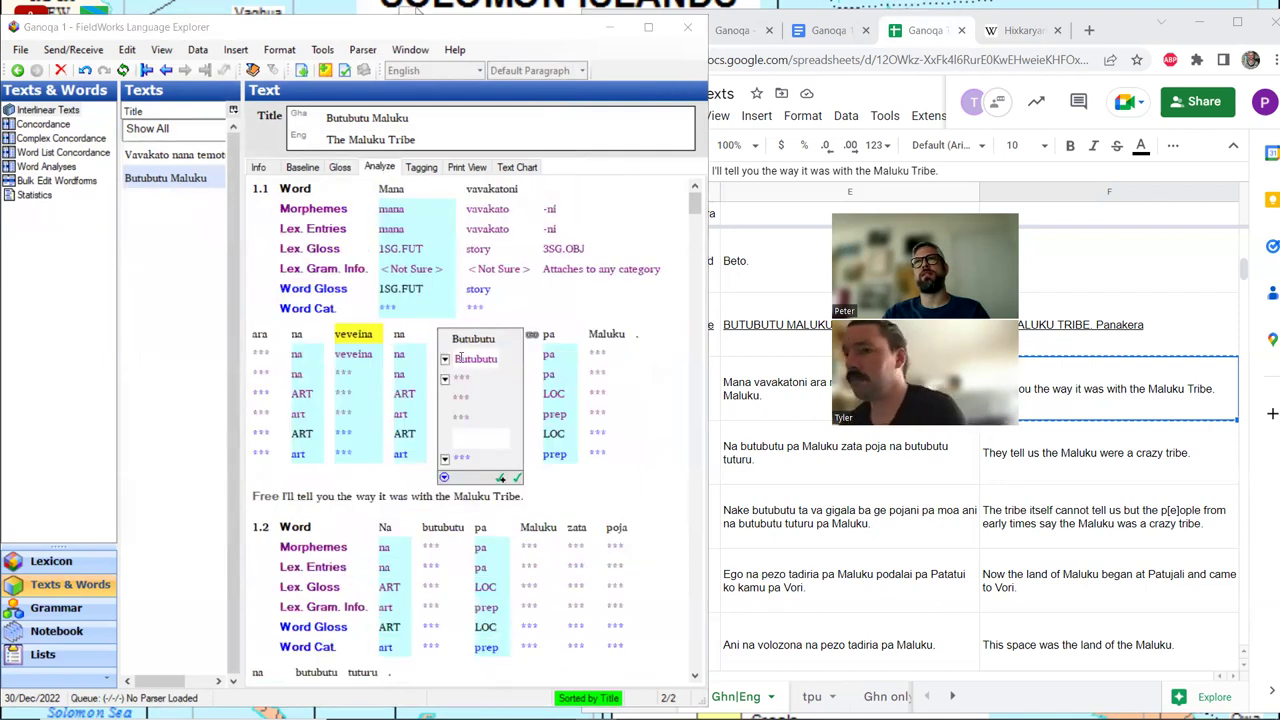
{"action": "left_click", "coordinate": [477, 356]}
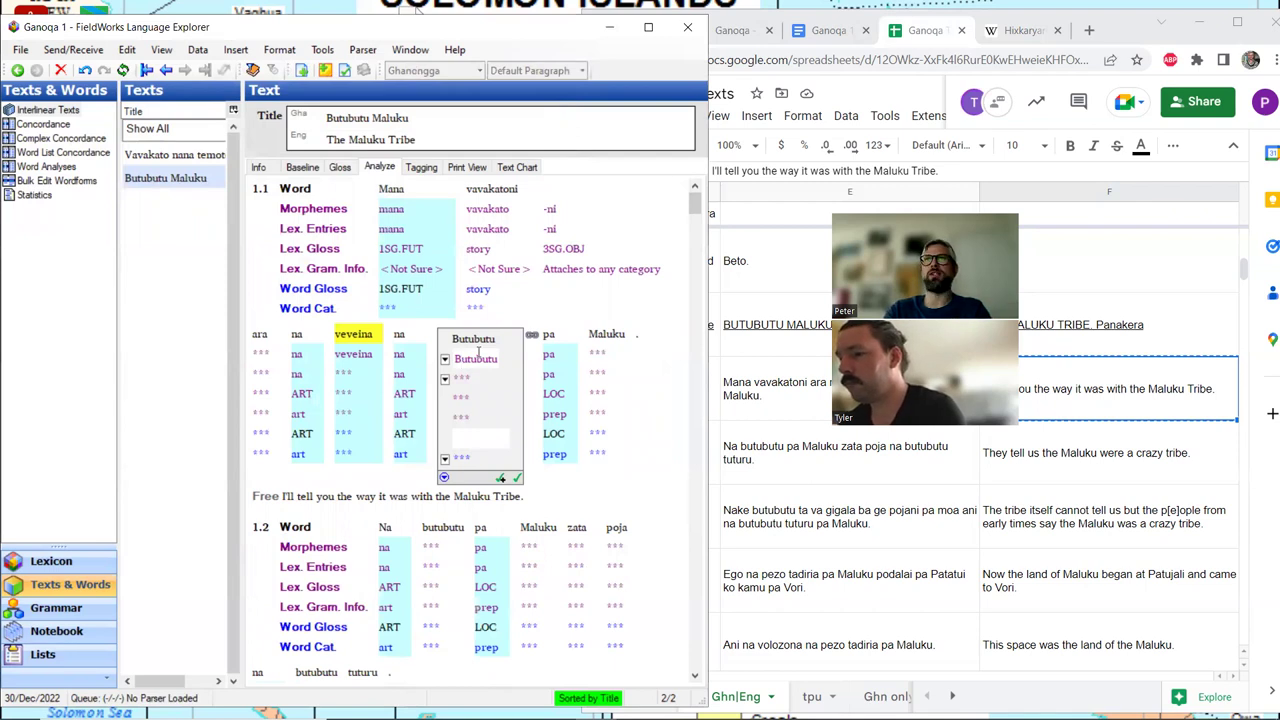
{"action": "key", "text": "Delete"}
{"action": "type", "text": "b"}
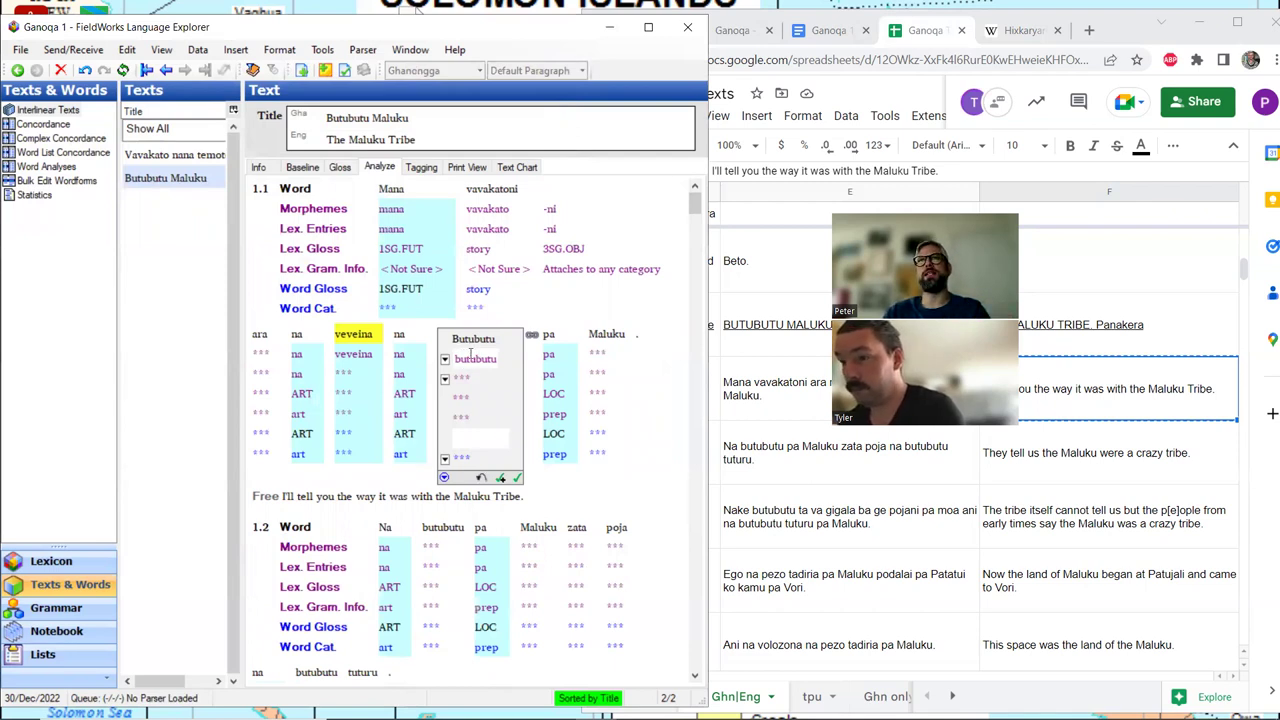
{"action": "left_click", "coordinate": [445, 379]}
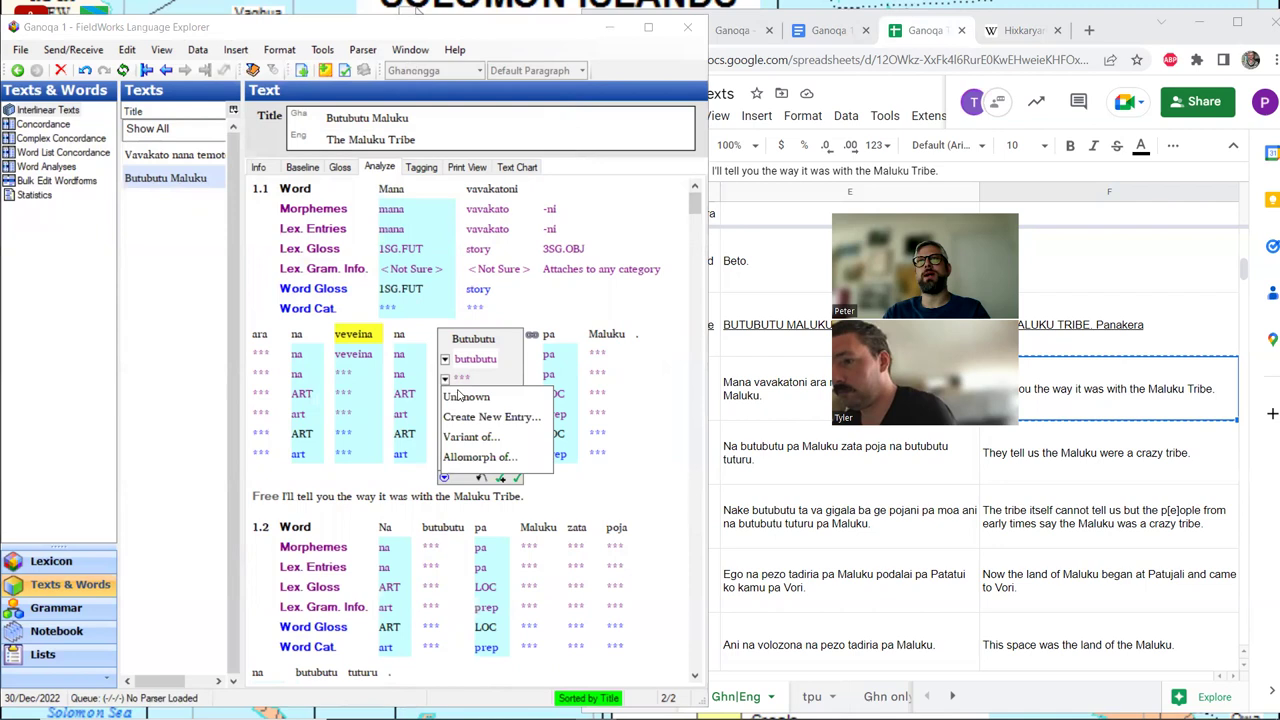
{"action": "left_click", "coordinate": [473, 414]}
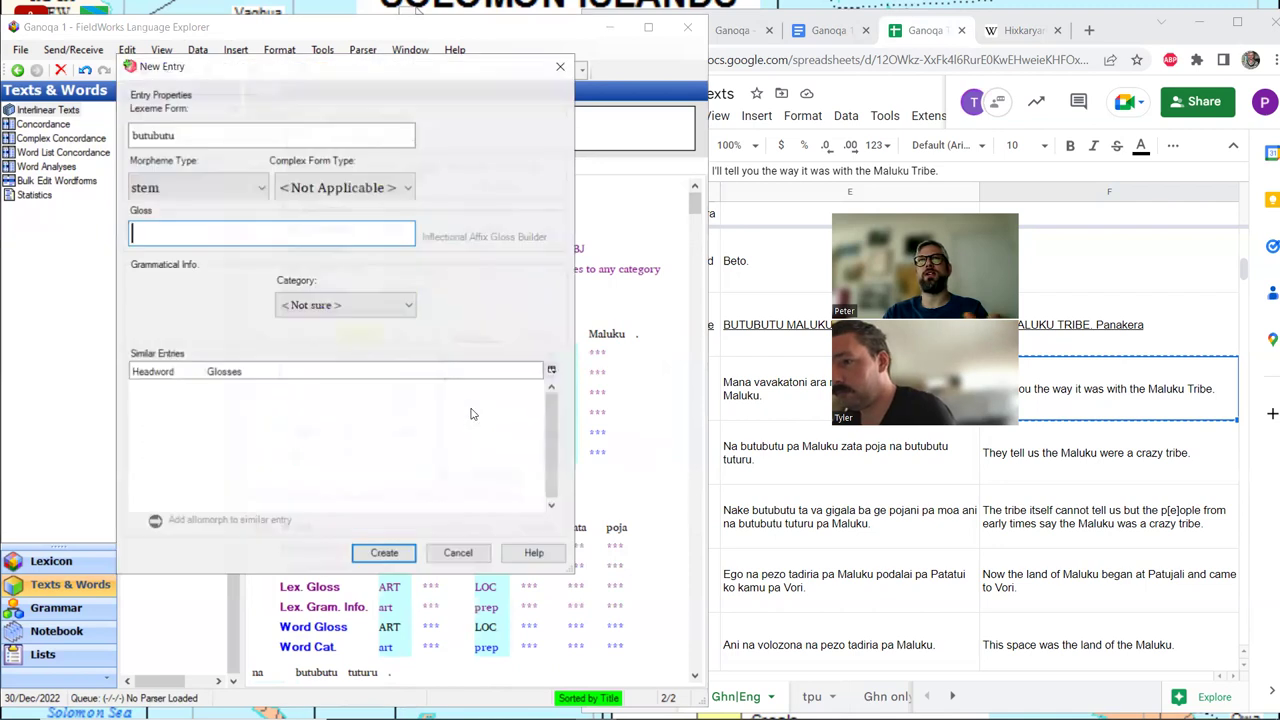
{"action": "type", "text": "tribe"}
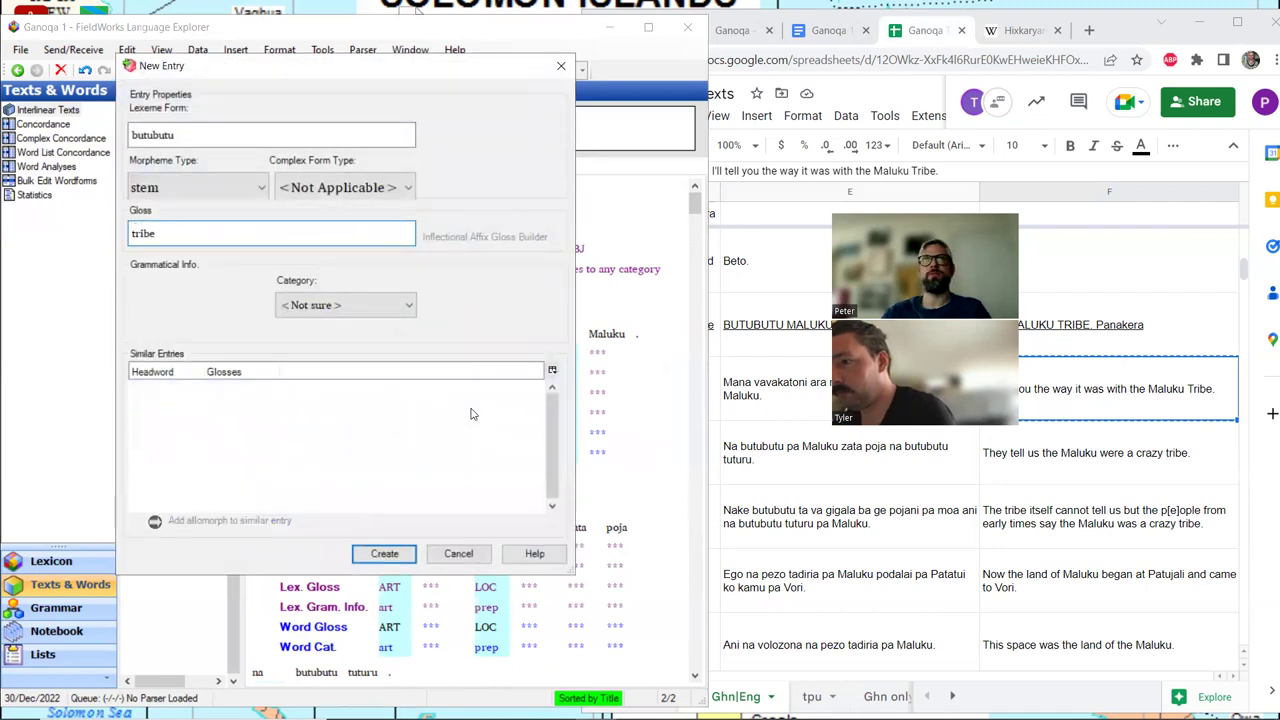
{"action": "left_click", "coordinate": [407, 552]}
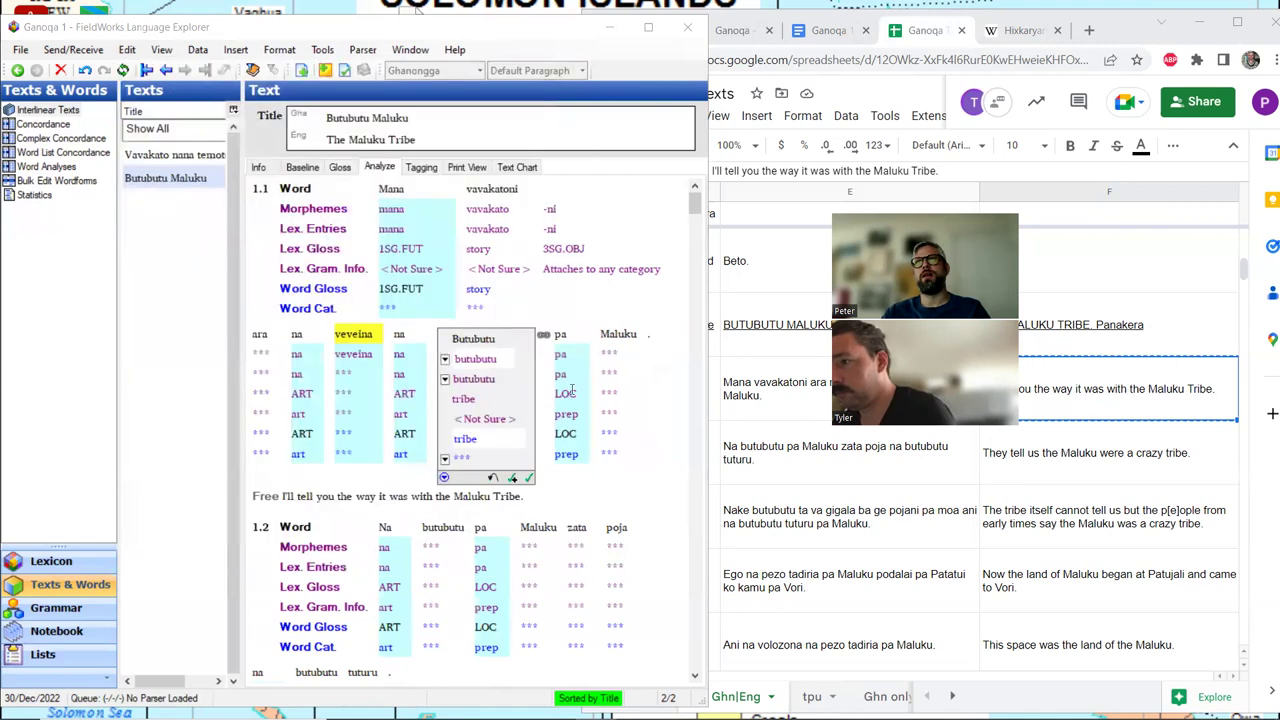
Step: Create a new stem entry for Maluku glossed 'Maluku'
{"action": "left_click", "coordinate": [630, 355]}
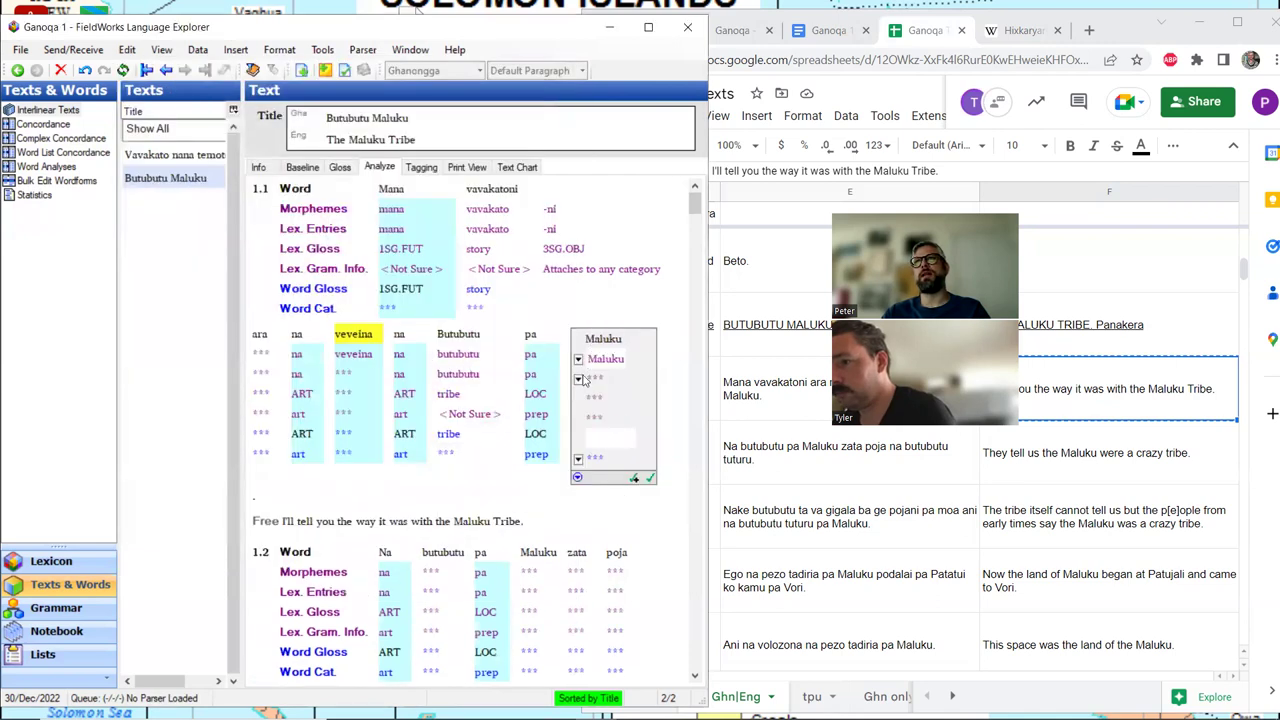
{"action": "left_click", "coordinate": [579, 379]}
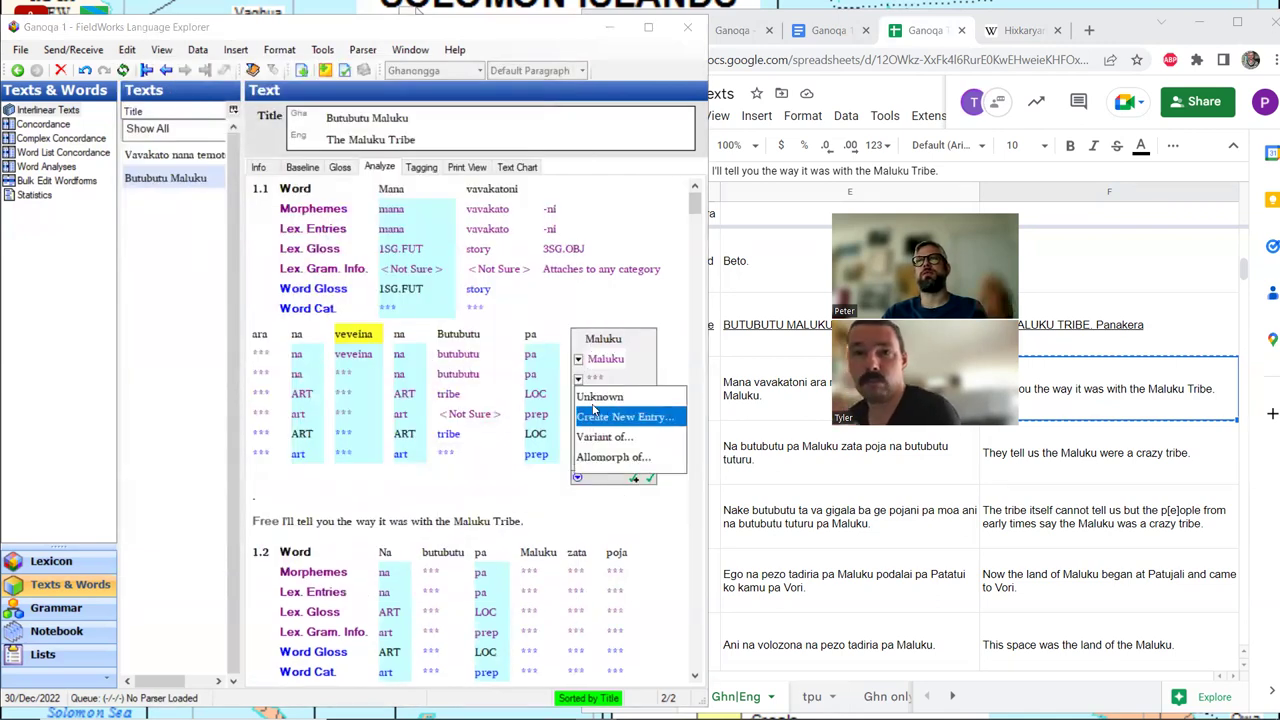
{"action": "left_click", "coordinate": [597, 415]}
{"action": "type", "text": "M"}
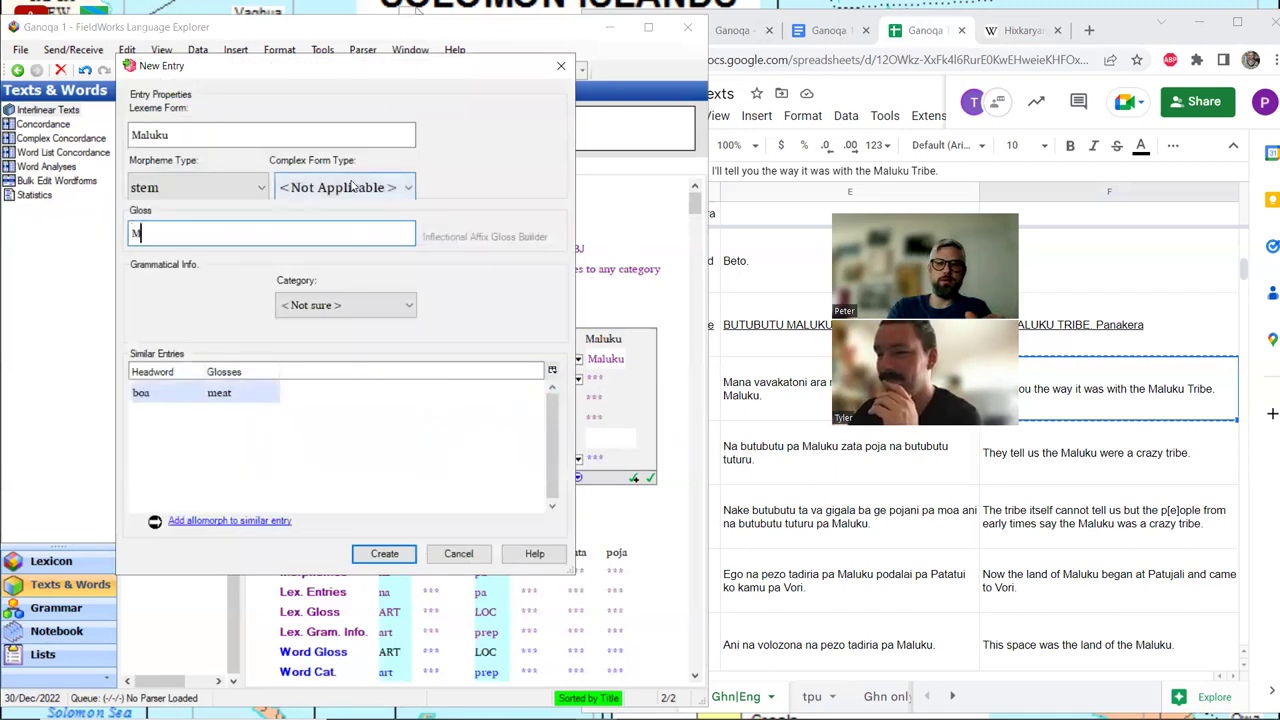
{"action": "type", "text": "aluku"}
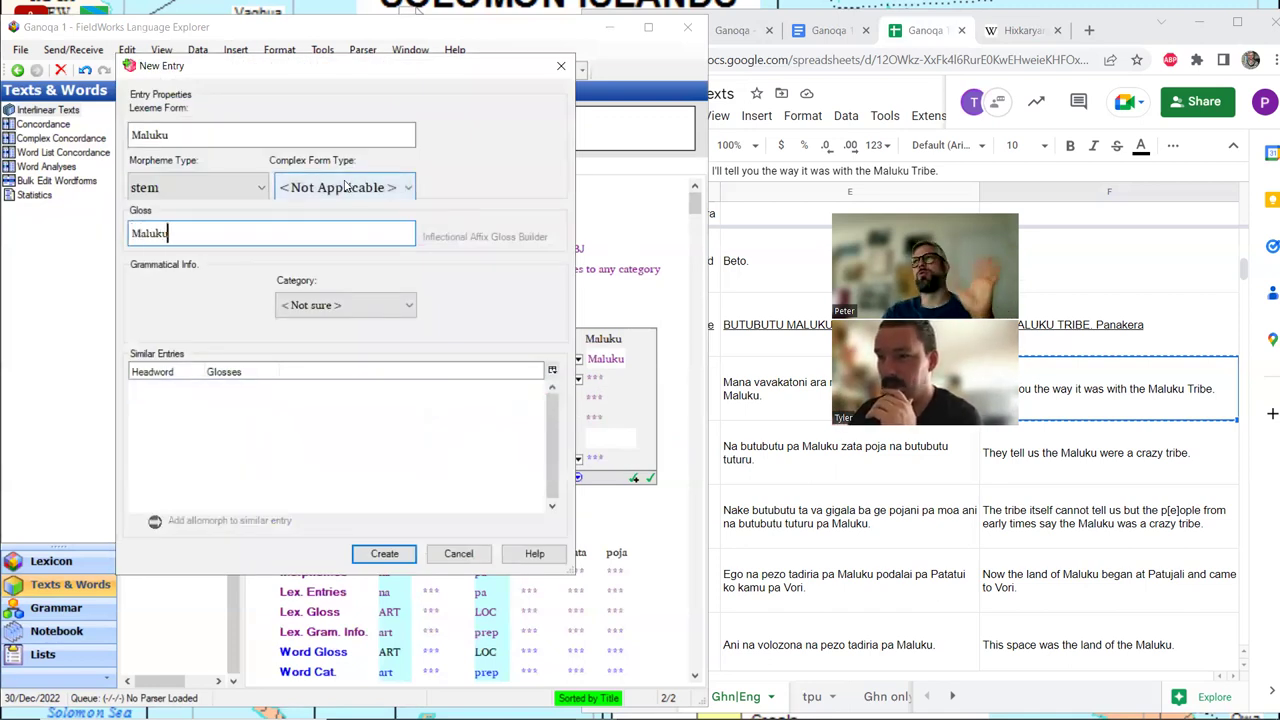
{"action": "left_click", "coordinate": [384, 554]}
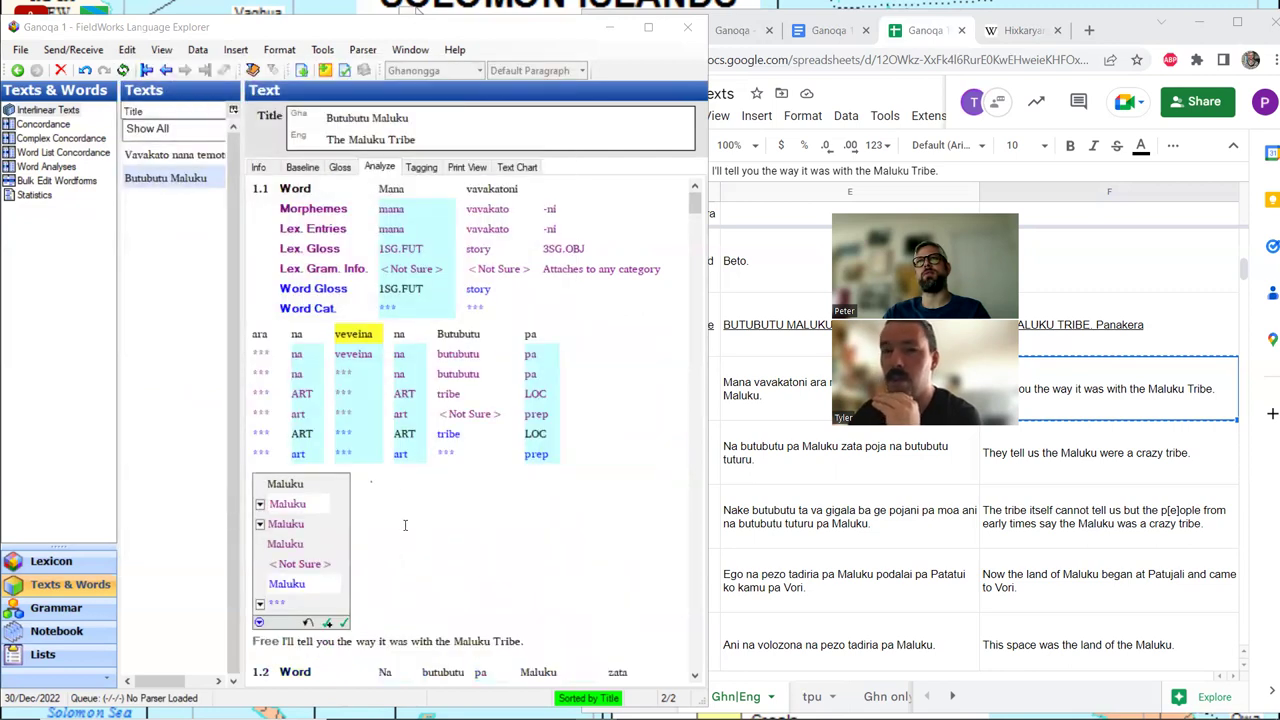
Step: Return to the word-gloss view and scroll the Google Sheet down one notch
{"action": "left_click", "coordinate": [340, 167]}
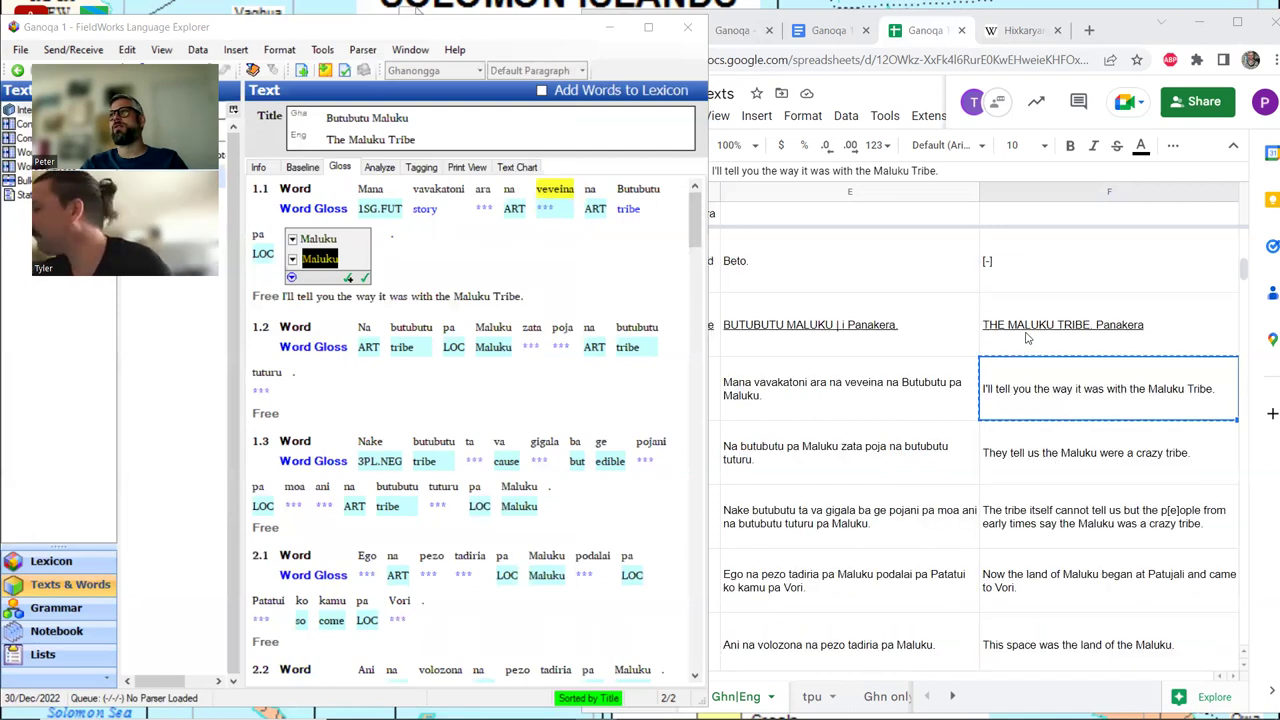
{"action": "scroll", "coordinate": [1085, 355], "scroll_direction": "down", "scroll_amount": 1}
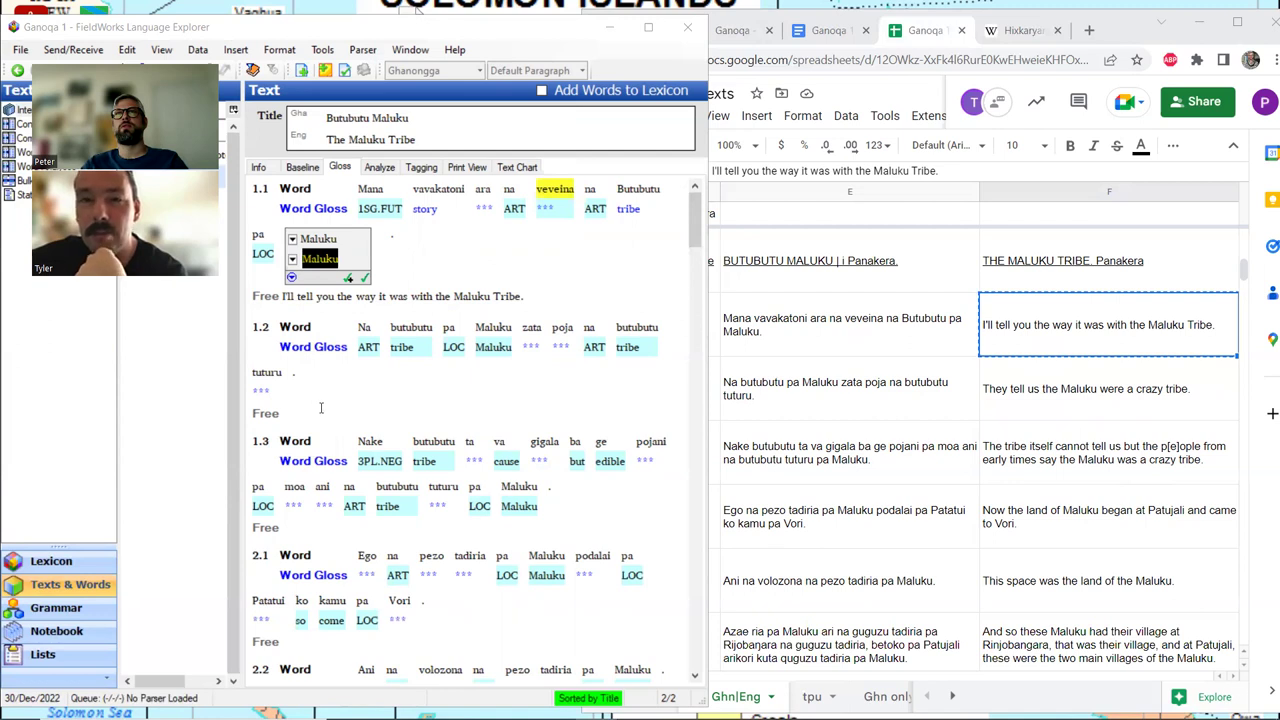
Step: Paste the spreadsheet text into sentence 1.2's Free line, then erase the wrong paste
{"action": "key", "text": "Return"}
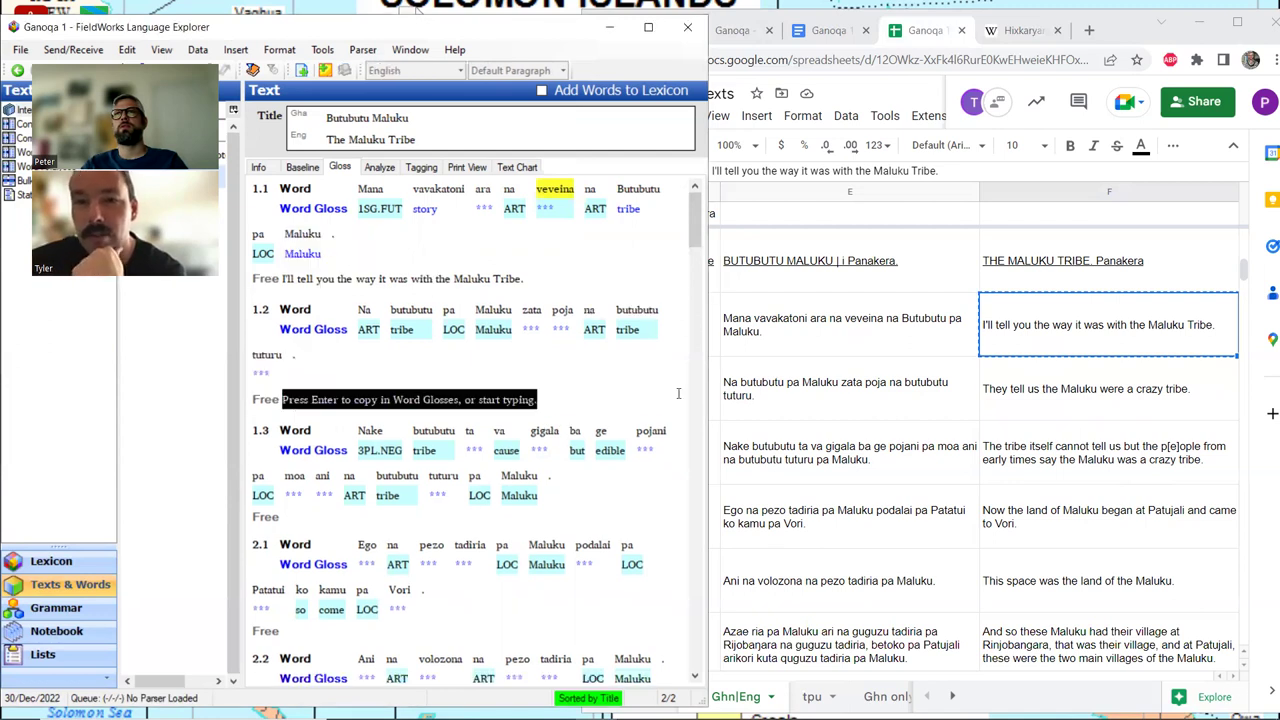
{"action": "left_click", "coordinate": [1030, 398]}
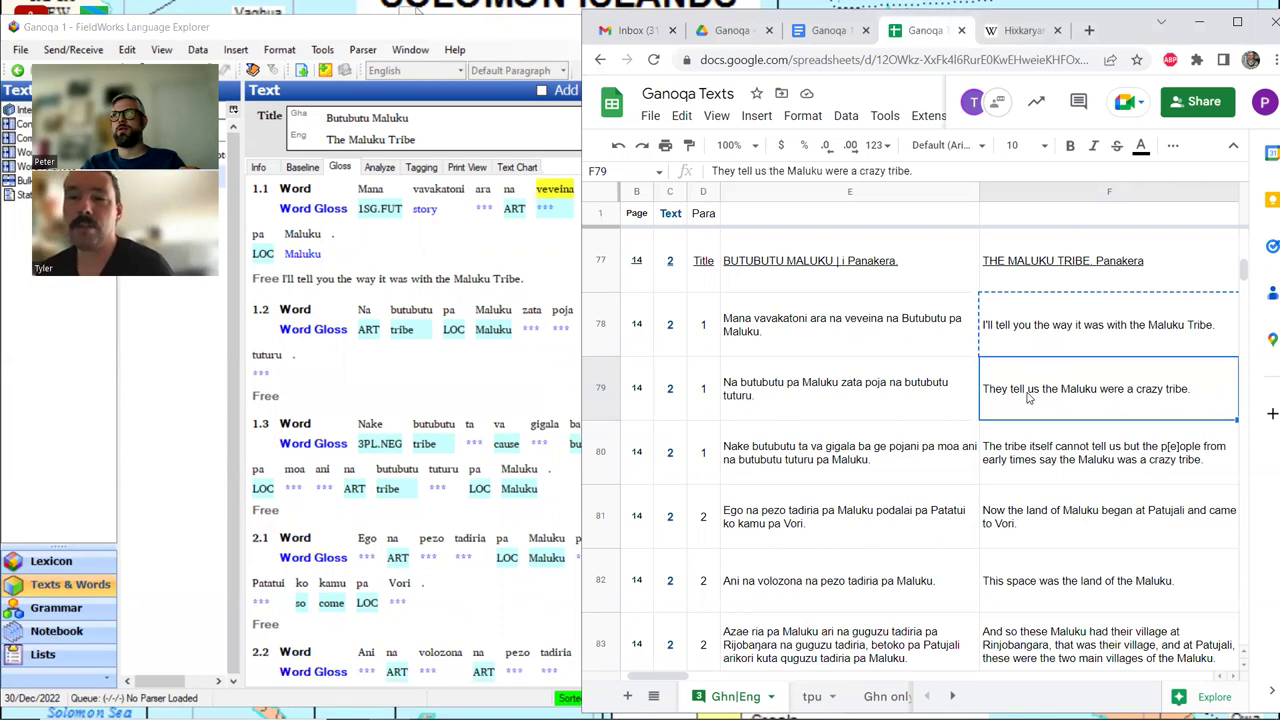
{"action": "double_click", "coordinate": [1028, 397]}
{"action": "left_click", "coordinate": [352, 394]}
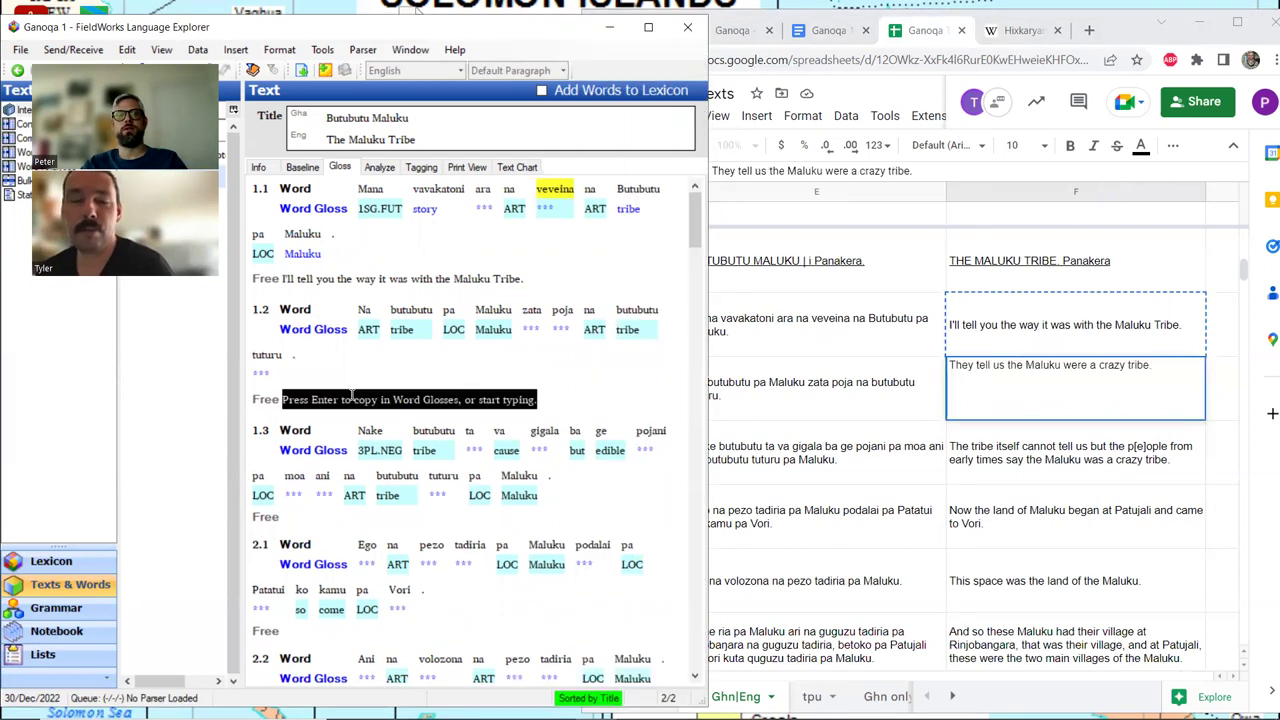
{"action": "type", "text": "I'll tell you the way it was with the Maluku Tribe."}
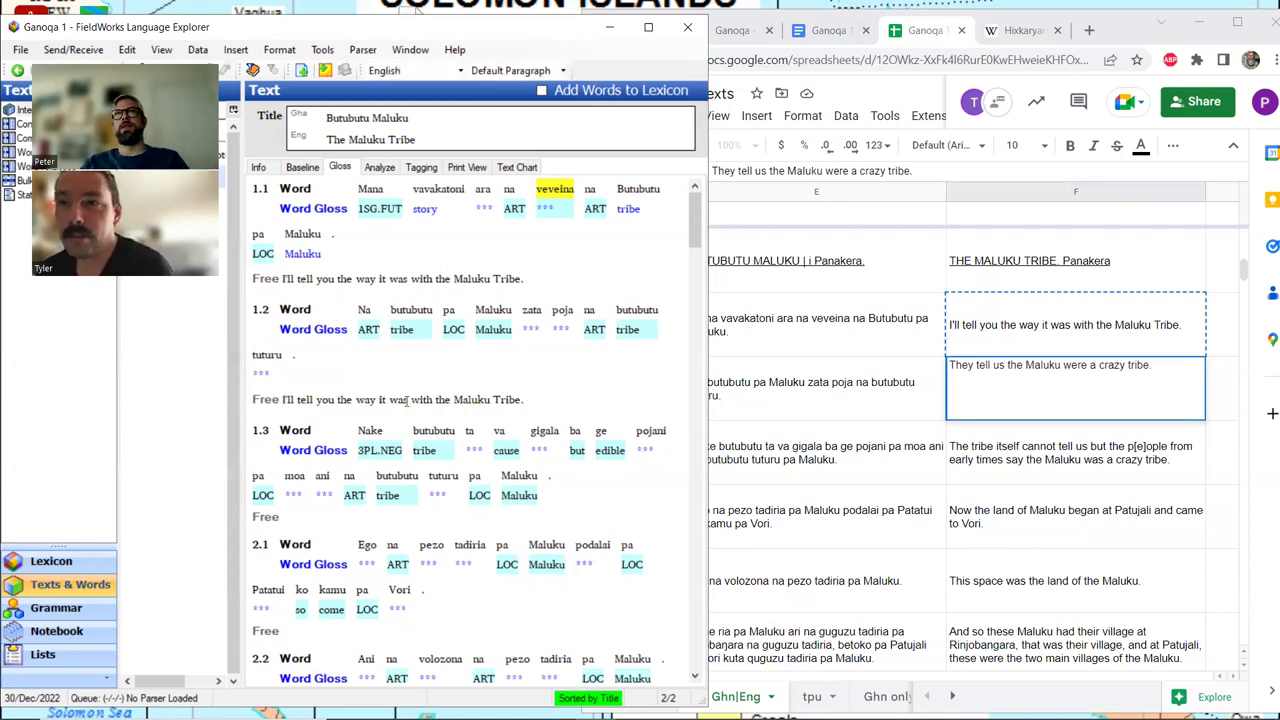
{"action": "key", "text": "BackSpace"}
{"action": "key", "text": "BackSpace"}
{"action": "key", "text": "BackSpace"}
{"action": "key", "text": "BackSpace"}
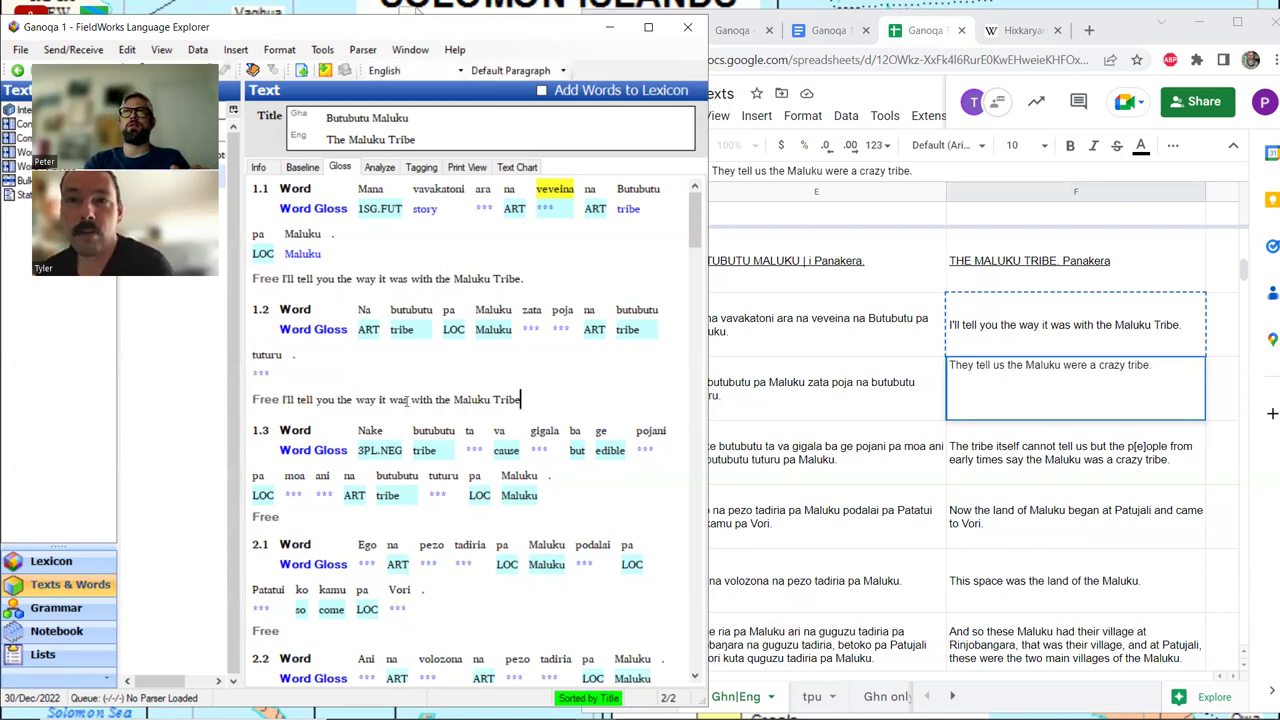
{"action": "key", "text": "BackSpace"}
{"action": "key", "text": "BackSpace"}
{"action": "key", "text": "BackSpace"}
{"action": "key", "text": "BackSpace"}
{"action": "key", "text": "BackSpace"}
{"action": "key", "text": "BackSpace"}
{"action": "key", "text": "BackSpace"}
{"action": "key", "text": "BackSpace"}
{"action": "key", "text": "BackSpace"}
{"action": "key", "text": "BackSpace"}
{"action": "key", "text": "BackSpace"}
{"action": "key", "text": "BackSpace"}
{"action": "key", "text": "BackSpace"}
{"action": "key", "text": "BackSpace"}
{"action": "key", "text": "BackSpace"}
{"action": "key", "text": "BackSpace"}
{"action": "key", "text": "BackSpace"}
{"action": "key", "text": "BackSpace"}
{"action": "key", "text": "BackSpace"}
{"action": "key", "text": "BackSpace"}
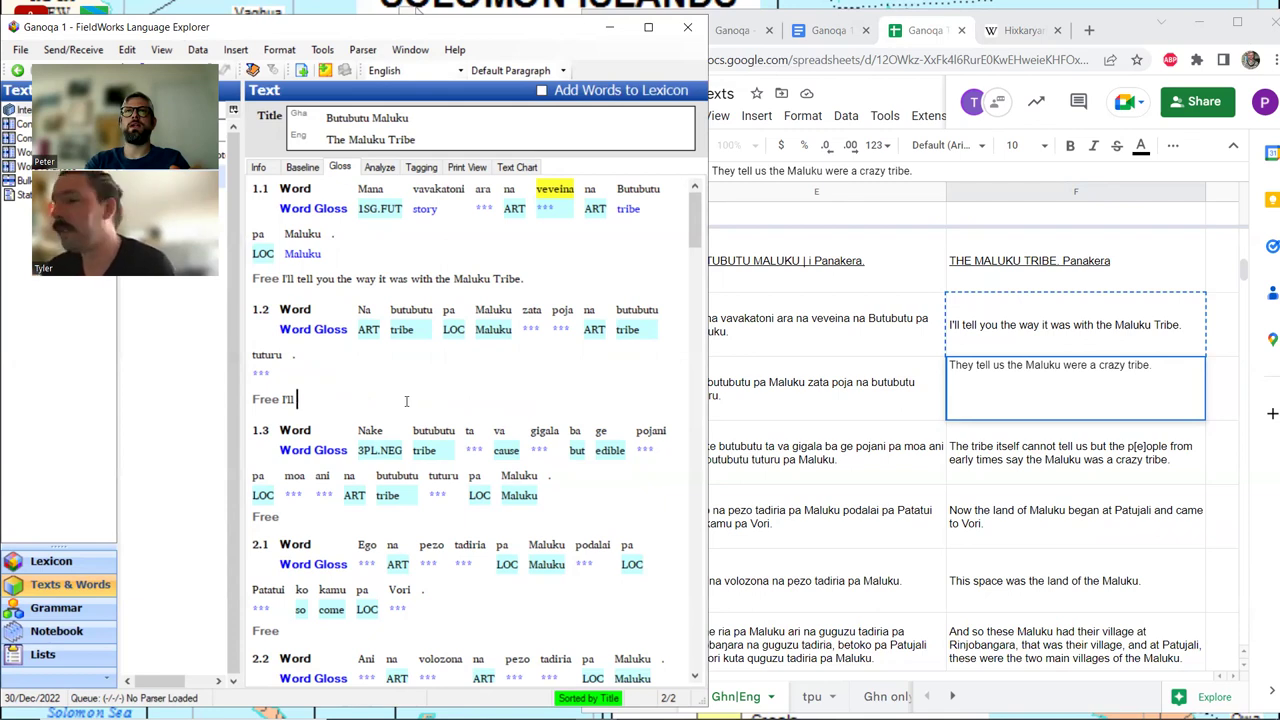
{"action": "key", "text": "BackSpace"}
{"action": "key", "text": "BackSpace"}
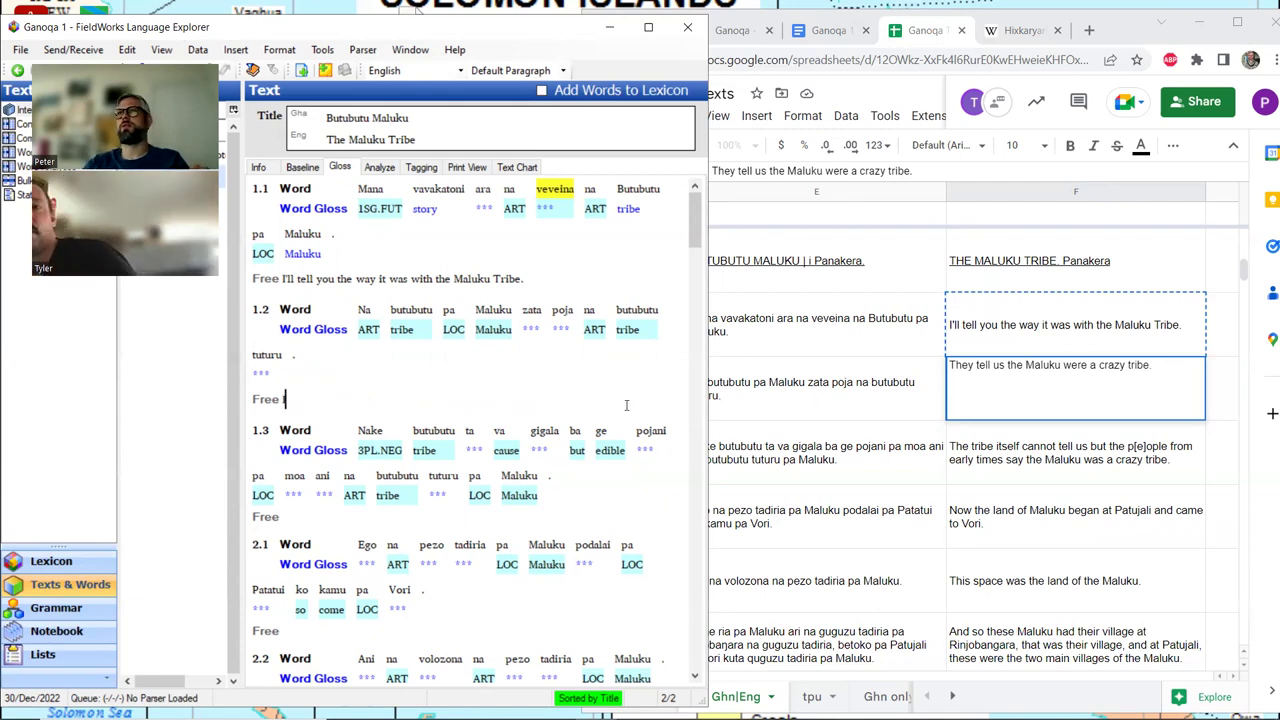
{"action": "key", "text": "BackSpace"}
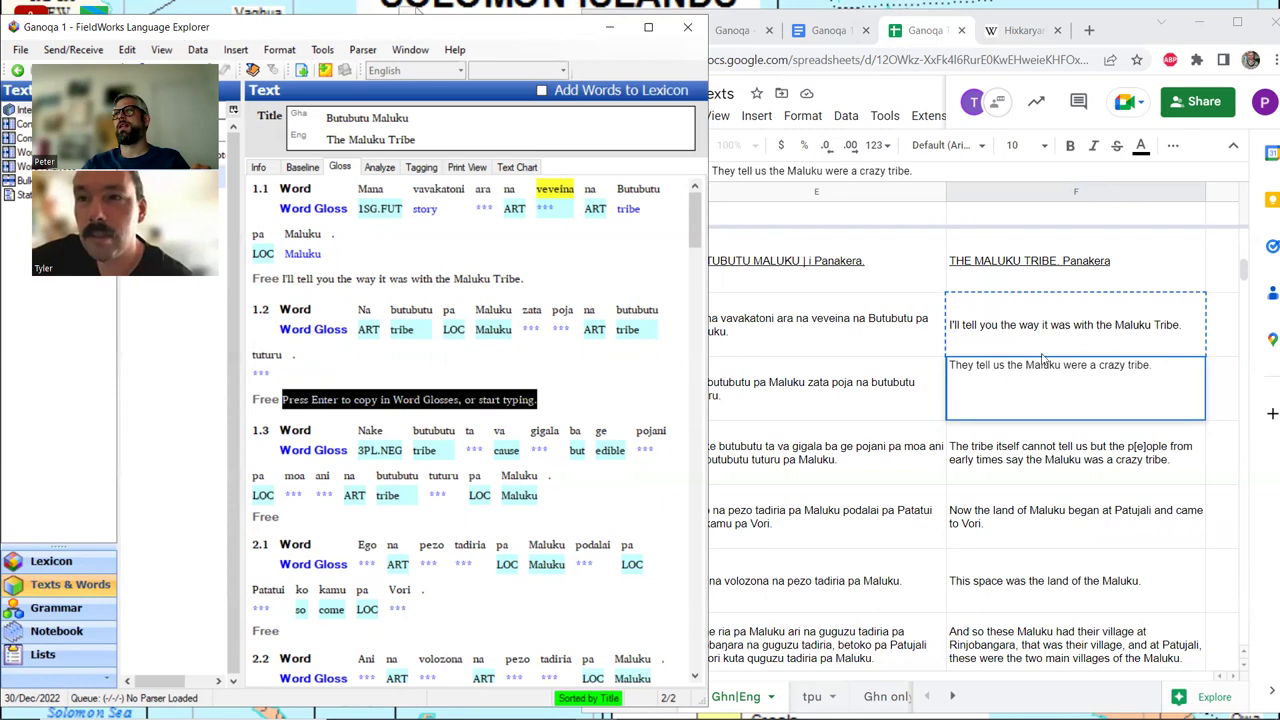
Step: Retry the paste into 1.2, delete it again, and open the Ganoqa 1 document
{"action": "left_click", "coordinate": [1045, 405]}
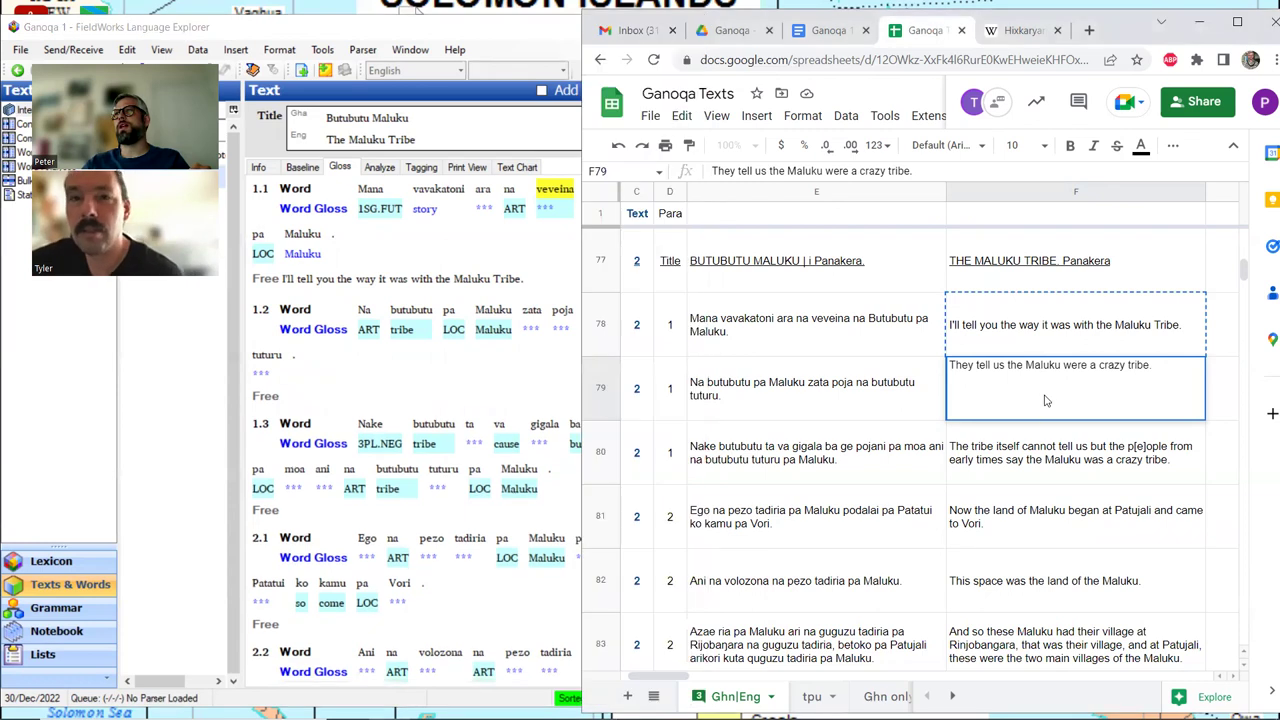
{"action": "left_click", "coordinate": [323, 399]}
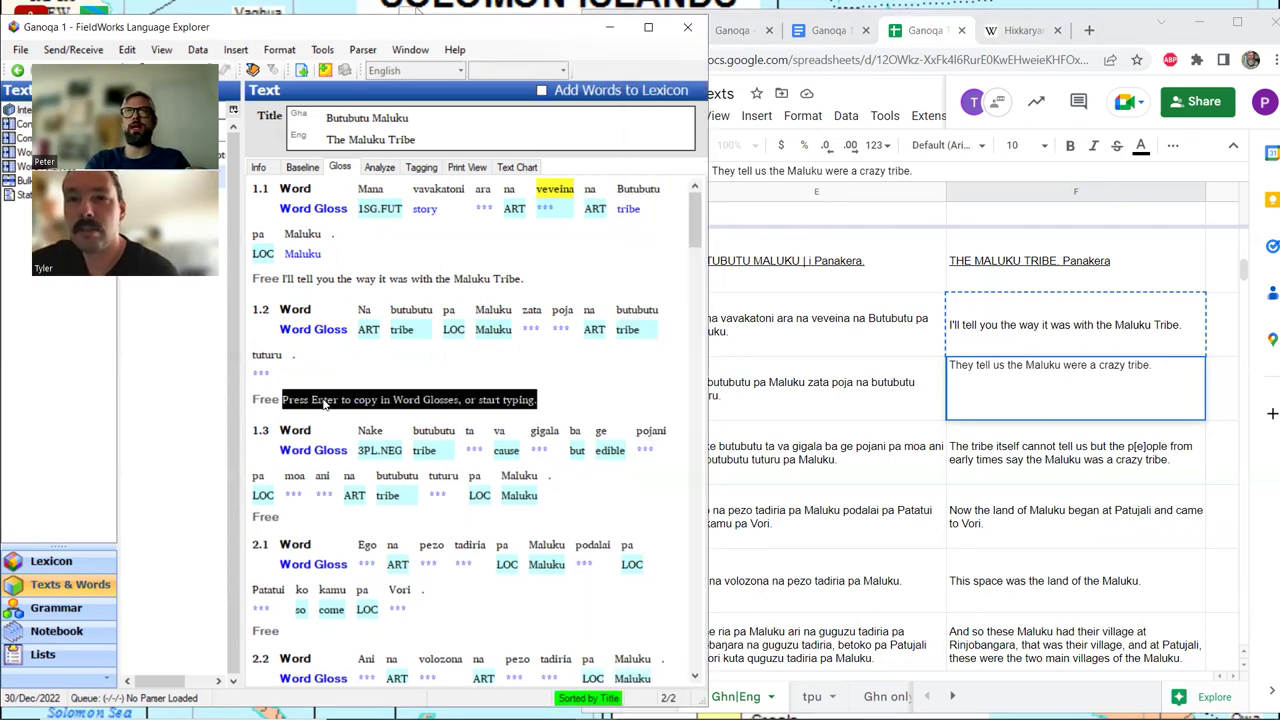
{"action": "type", "text": "I'll tell you the way it was with the Maluku Tribe."}
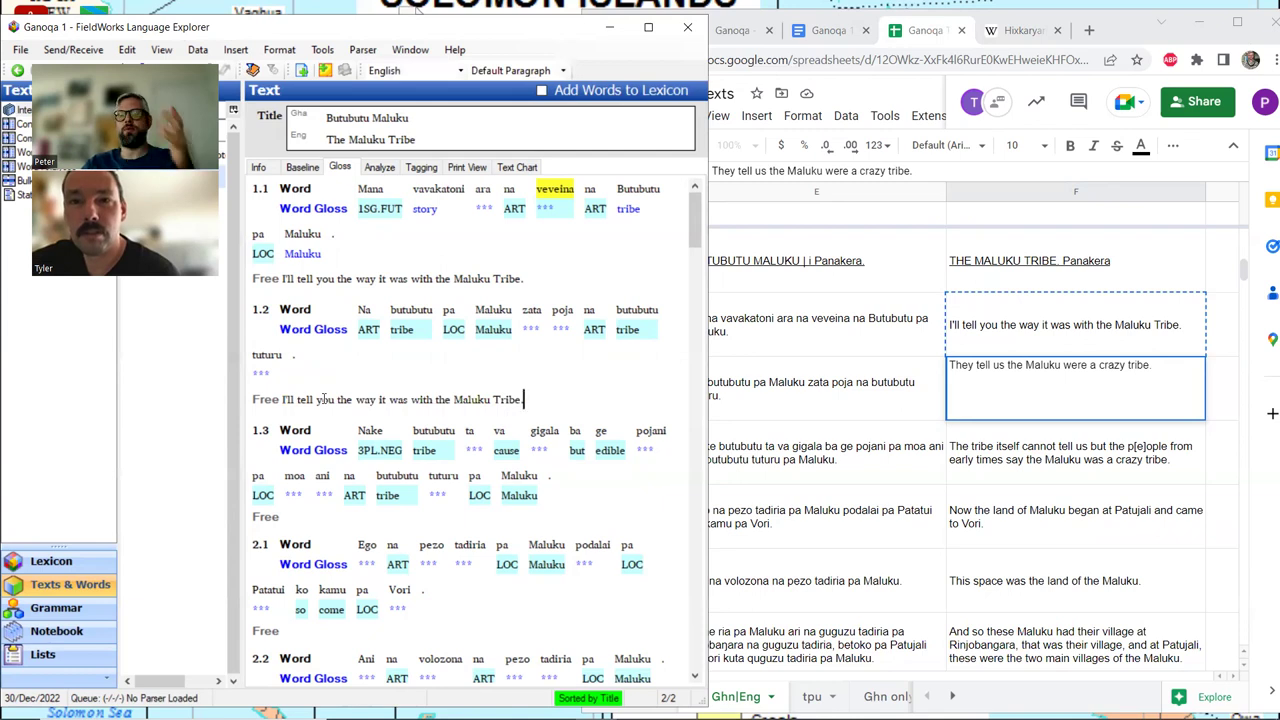
{"action": "key", "text": "BackSpace"}
{"action": "key", "text": "BackSpace"}
{"action": "key", "text": "BackSpace"}
{"action": "key", "text": "BackSpace"}
{"action": "key", "text": "BackSpace"}
{"action": "key", "text": "BackSpace"}
{"action": "key", "text": "BackSpace"}
{"action": "key", "text": "BackSpace"}
{"action": "key", "text": "BackSpace"}
{"action": "key", "text": "BackSpace"}
{"action": "key", "text": "BackSpace"}
{"action": "key", "text": "BackSpace"}
{"action": "key", "text": "BackSpace"}
{"action": "key", "text": "BackSpace"}
{"action": "key", "text": "BackSpace"}
{"action": "key", "text": "BackSpace"}
{"action": "key", "text": "BackSpace"}
{"action": "key", "text": "BackSpace"}
{"action": "key", "text": "BackSpace"}
{"action": "key", "text": "BackSpace"}
{"action": "key", "text": "BackSpace"}
{"action": "key", "text": "BackSpace"}
{"action": "key", "text": "BackSpace"}
{"action": "key", "text": "BackSpace"}
{"action": "key", "text": "BackSpace"}
{"action": "key", "text": "BackSpace"}
{"action": "key", "text": "BackSpace"}
{"action": "key", "text": "BackSpace"}
{"action": "key", "text": "BackSpace"}
{"action": "key", "text": "BackSpace"}
{"action": "key", "text": "BackSpace"}
{"action": "key", "text": "BackSpace"}
{"action": "key", "text": "BackSpace"}
{"action": "key", "text": "BackSpace"}
{"action": "key", "text": "BackSpace"}
{"action": "key", "text": "BackSpace"}
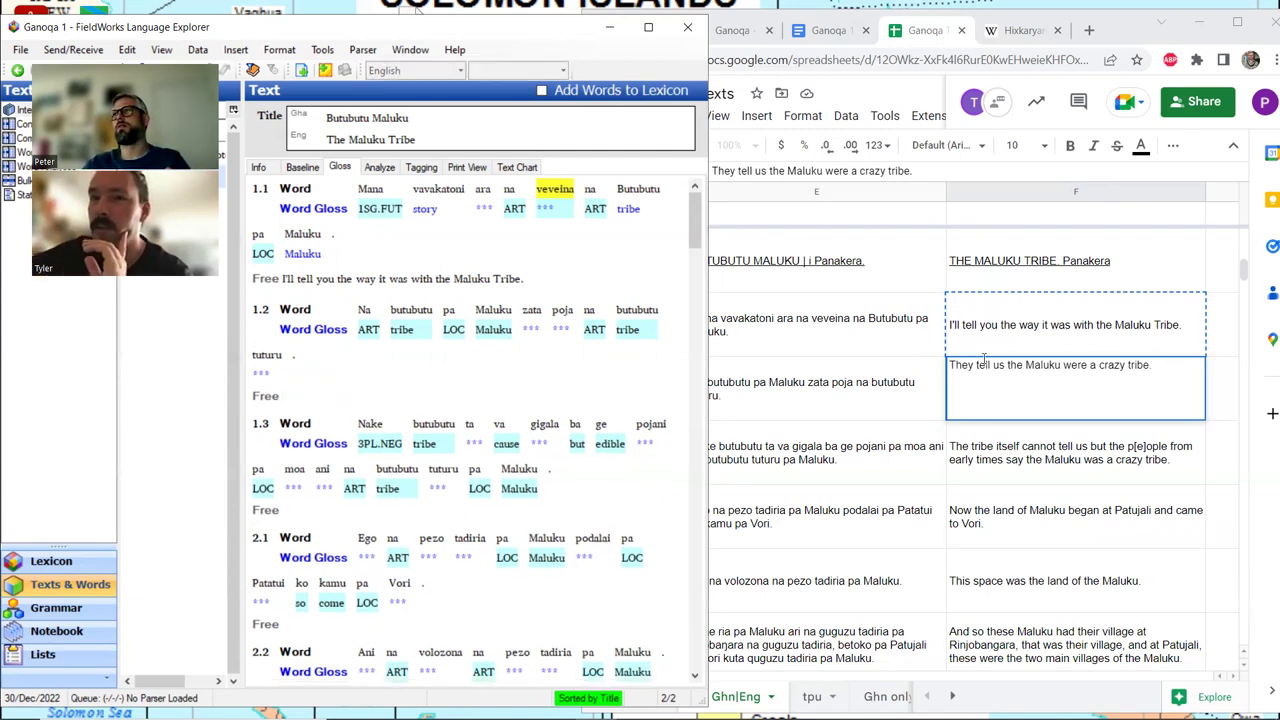
{"action": "left_click", "coordinate": [985, 402]}
{"action": "left_click", "coordinate": [818, 37]}
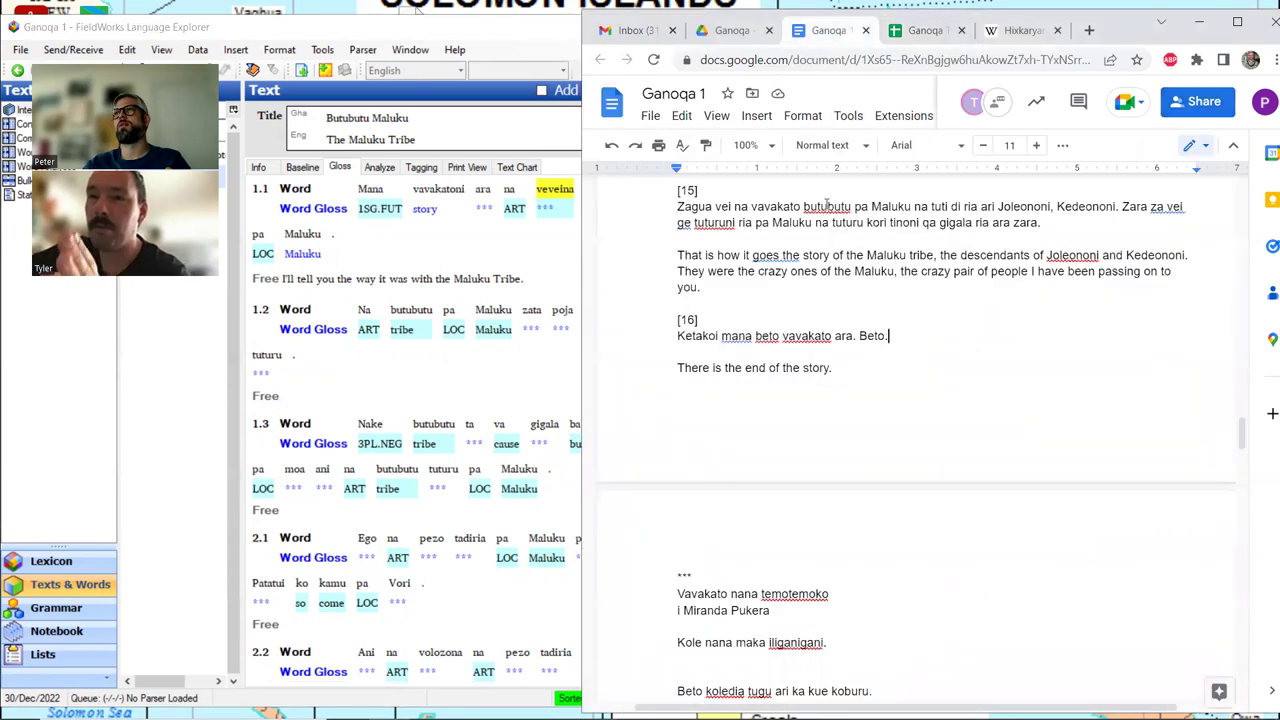
Step: Copy 'They tell us the Maluku were a crazy tribe.' from the document into sentence 1.2's Free line
{"action": "scroll", "coordinate": [1075, 355], "scroll_direction": "up", "scroll_amount": 5}
{"action": "scroll", "coordinate": [1075, 355], "scroll_direction": "up", "scroll_amount": 3}
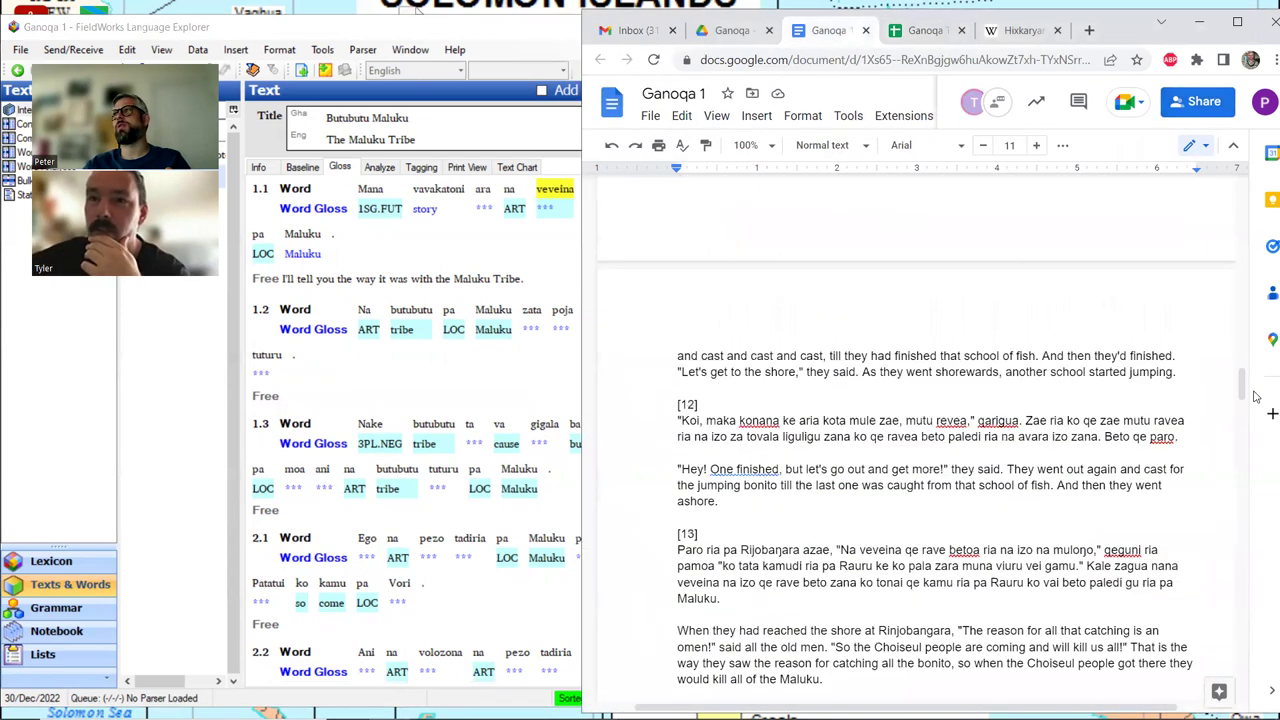
{"action": "left_click_drag", "start_coordinate": [1240, 385], "coordinate": [1241, 172]}
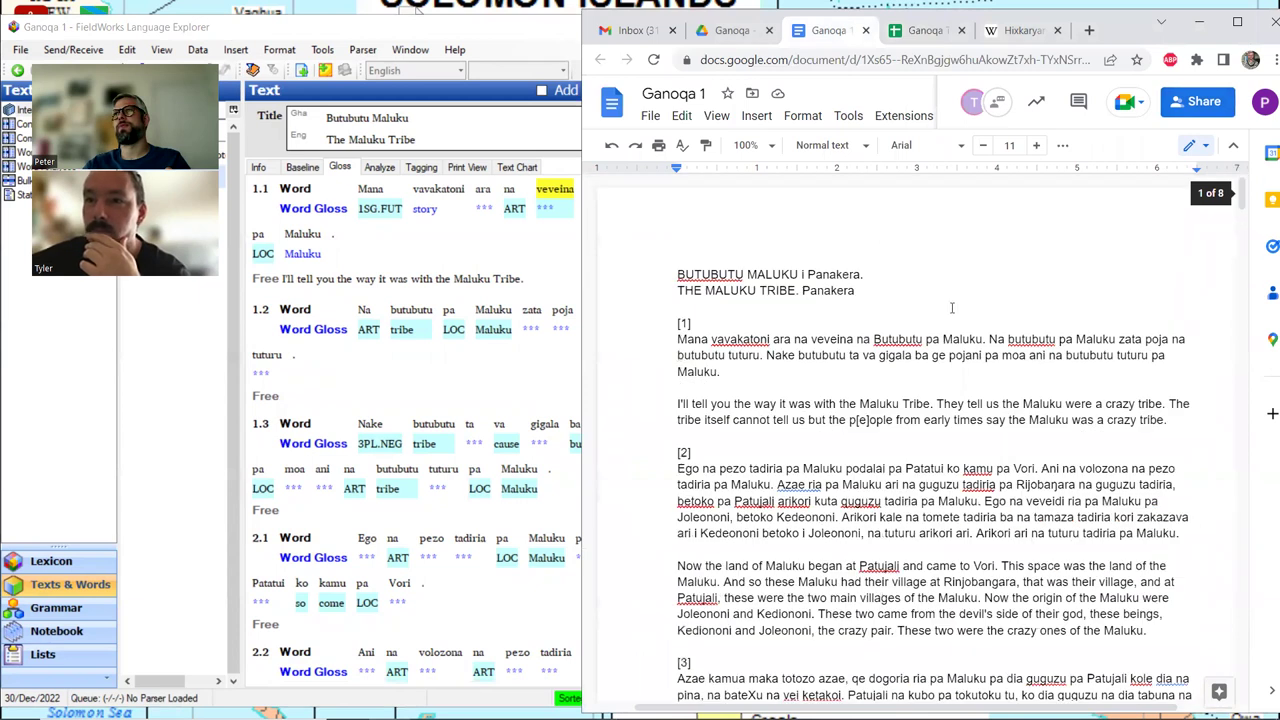
{"action": "scroll", "coordinate": [950, 308], "scroll_direction": "down", "scroll_amount": 2}
{"action": "left_click_drag", "start_coordinate": [937, 320], "coordinate": [1165, 320]}
{"action": "key", "text": "ctrl+c"}
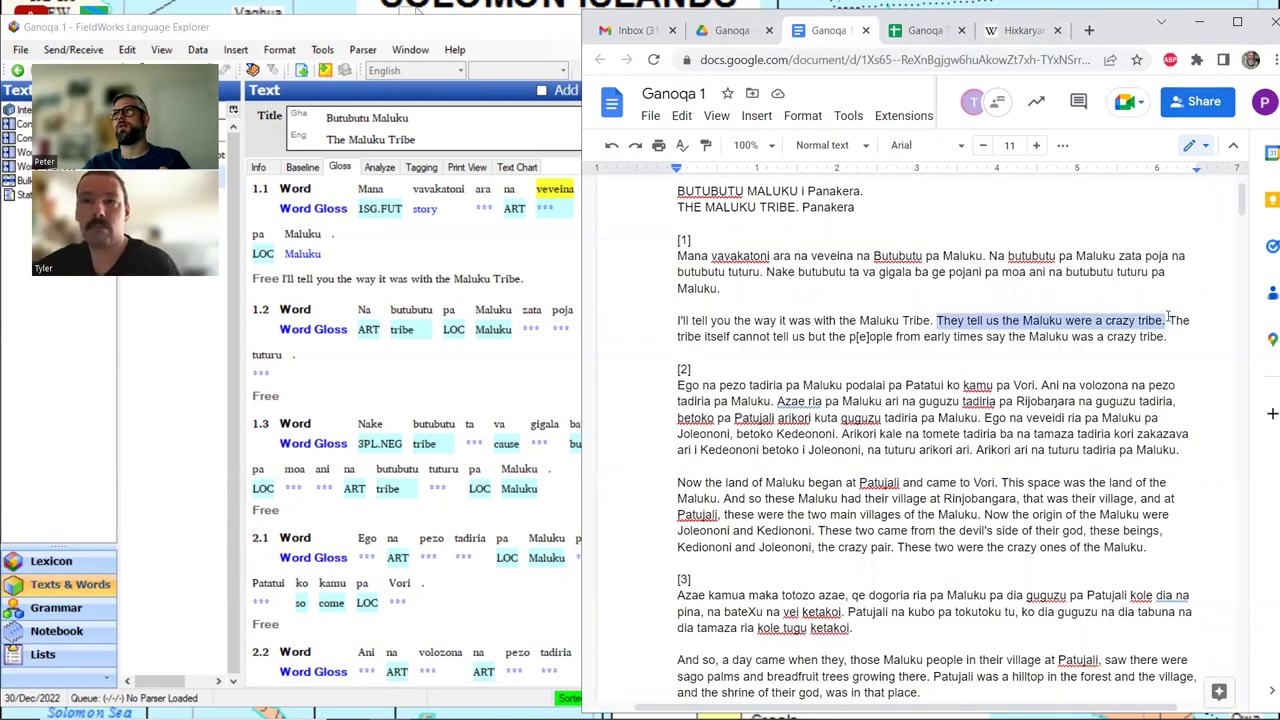
{"action": "left_click", "coordinate": [285, 399]}
{"action": "key", "text": "ctrl+v"}
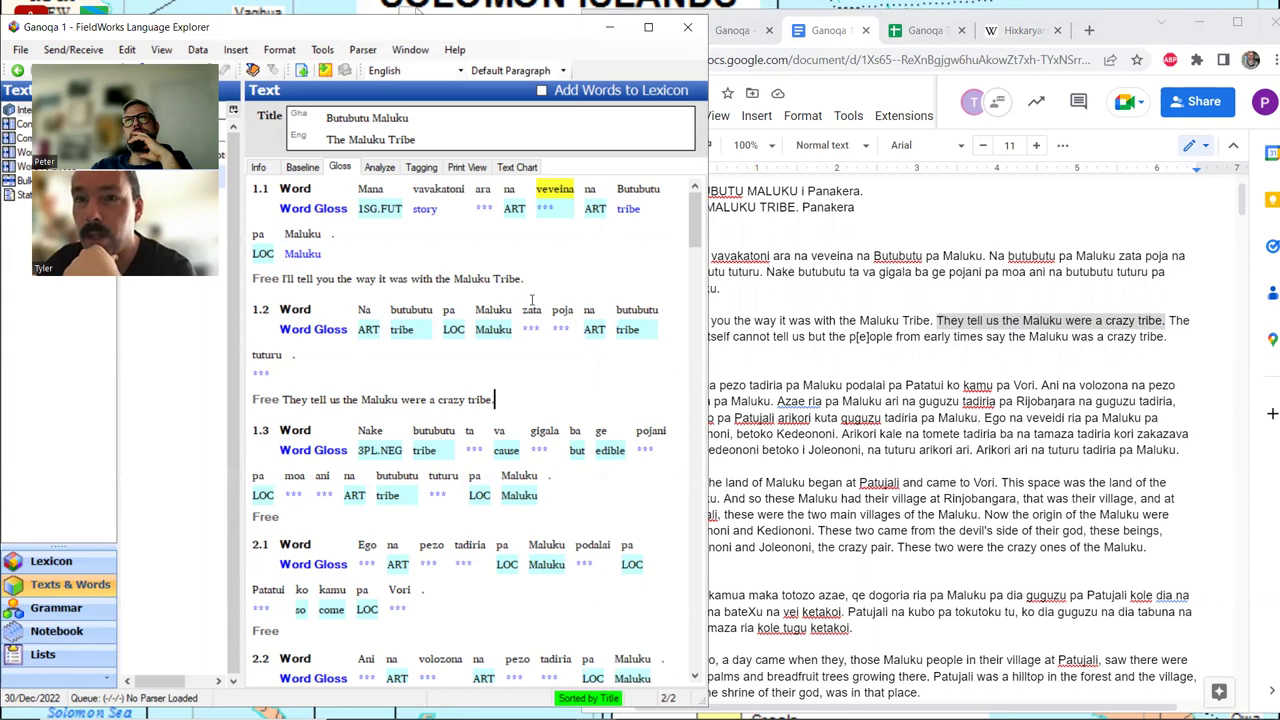
Step: Select the next document sentence and paste it as sentence 1.3's free translation
{"action": "left_click", "coordinate": [810, 344]}
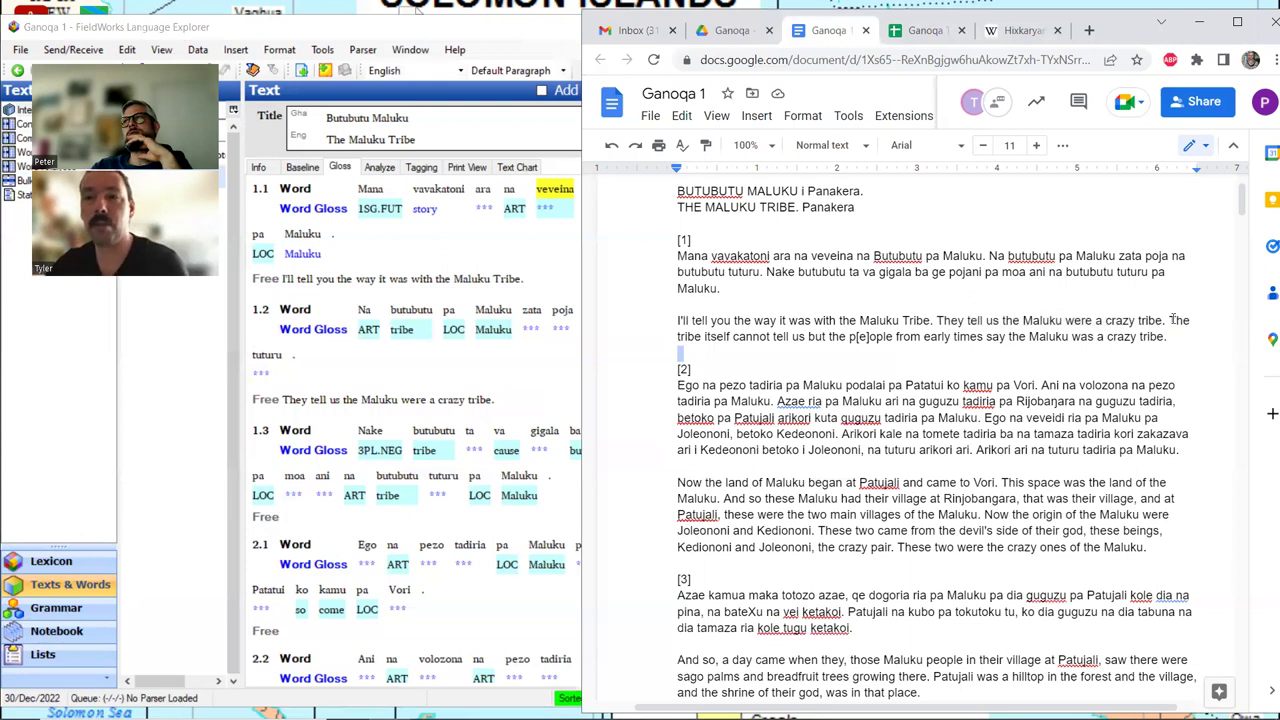
{"action": "key", "text": "shift+Down"}
{"action": "key", "text": "ctrl+c"}
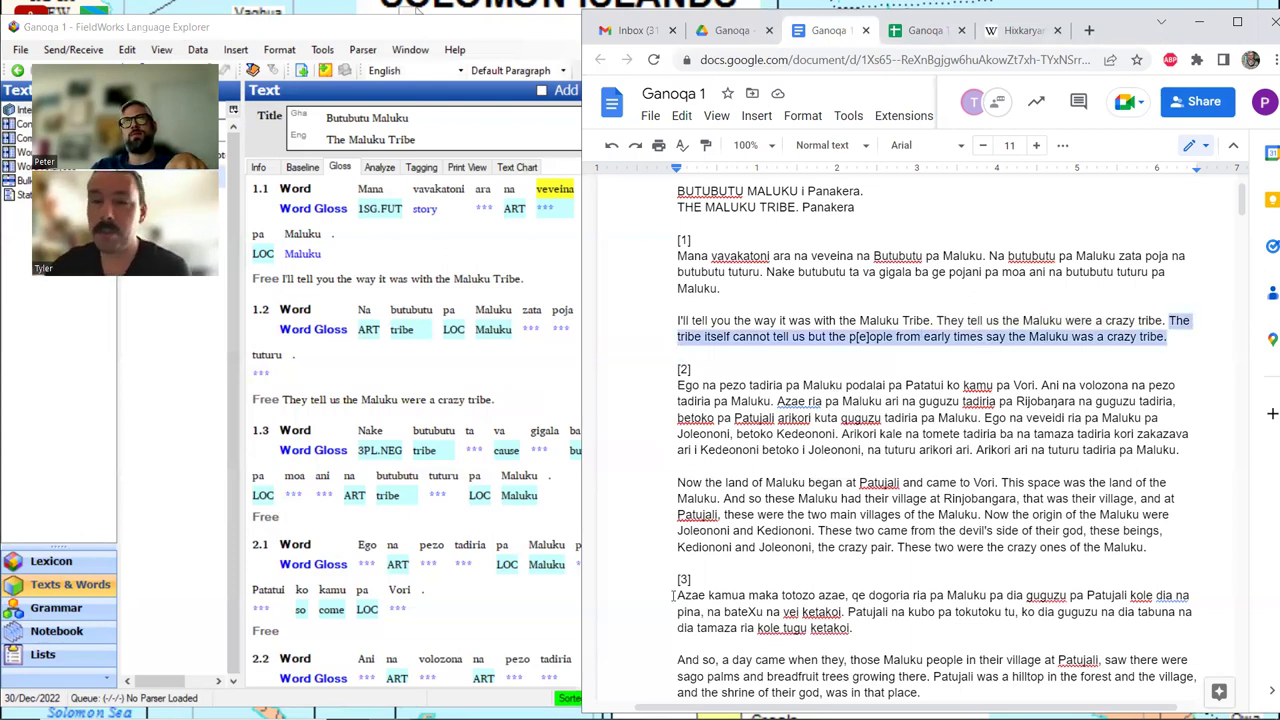
{"action": "left_click", "coordinate": [316, 522]}
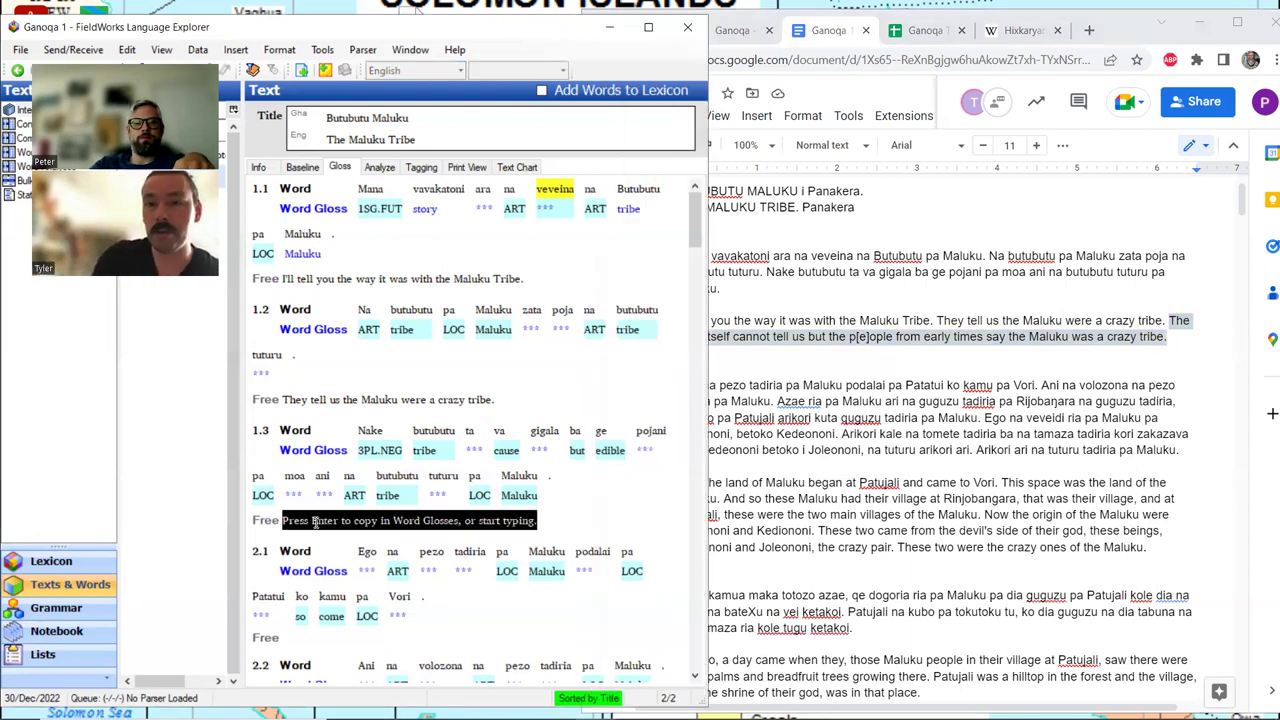
{"action": "key", "text": "ctrl+v"}
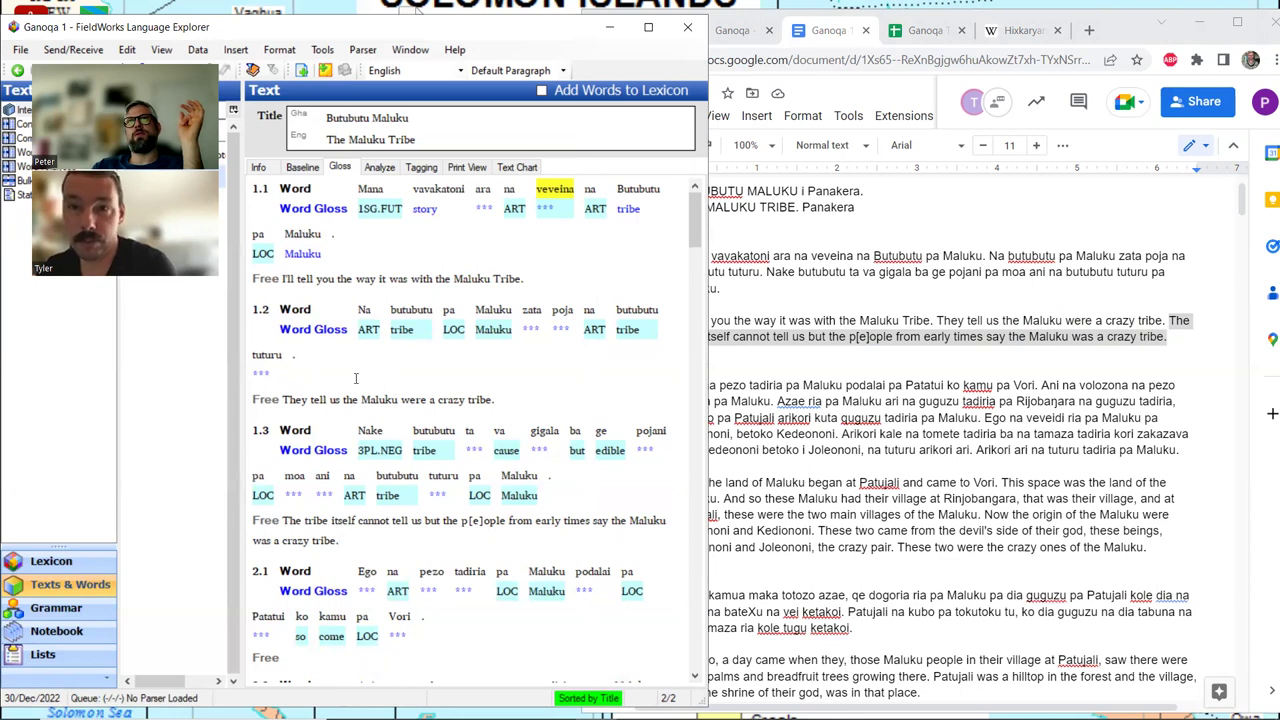
{"action": "left_click", "coordinate": [277, 355]}
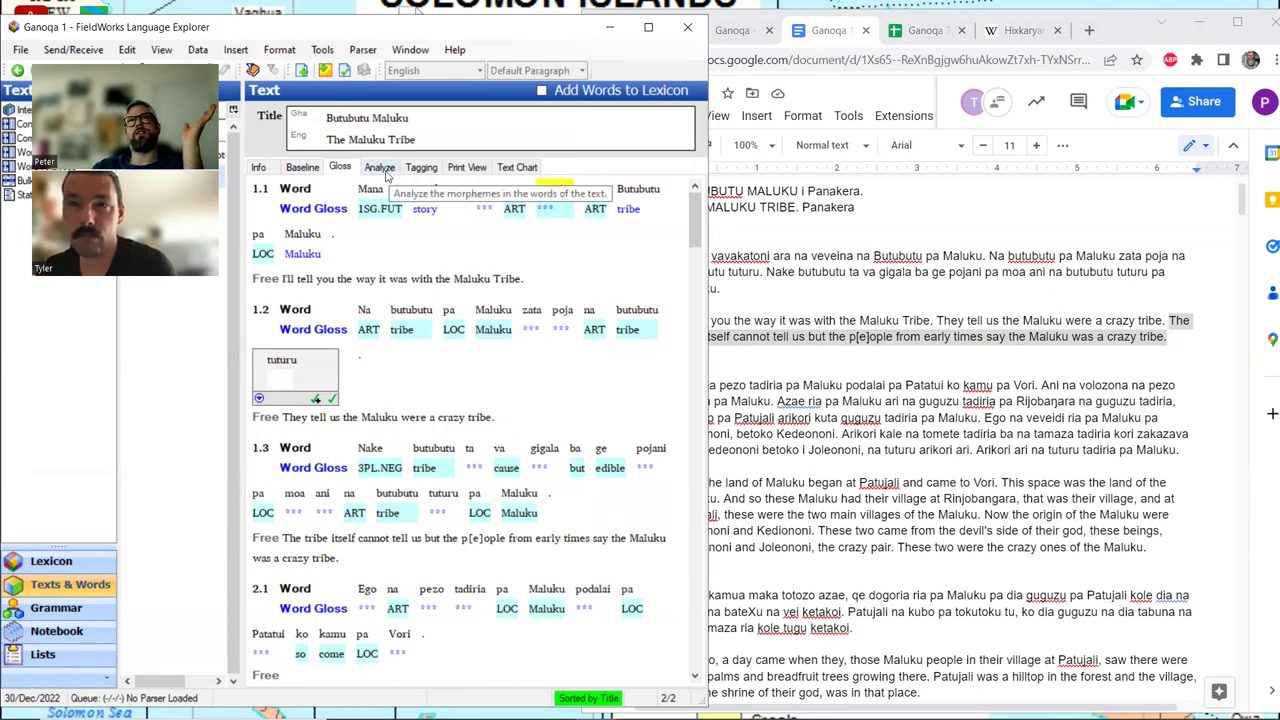
Step: In the morpheme analysis view, create a stem entry tuturu glossed 'crazy', then return to Gloss
{"action": "left_click", "coordinate": [387, 172]}
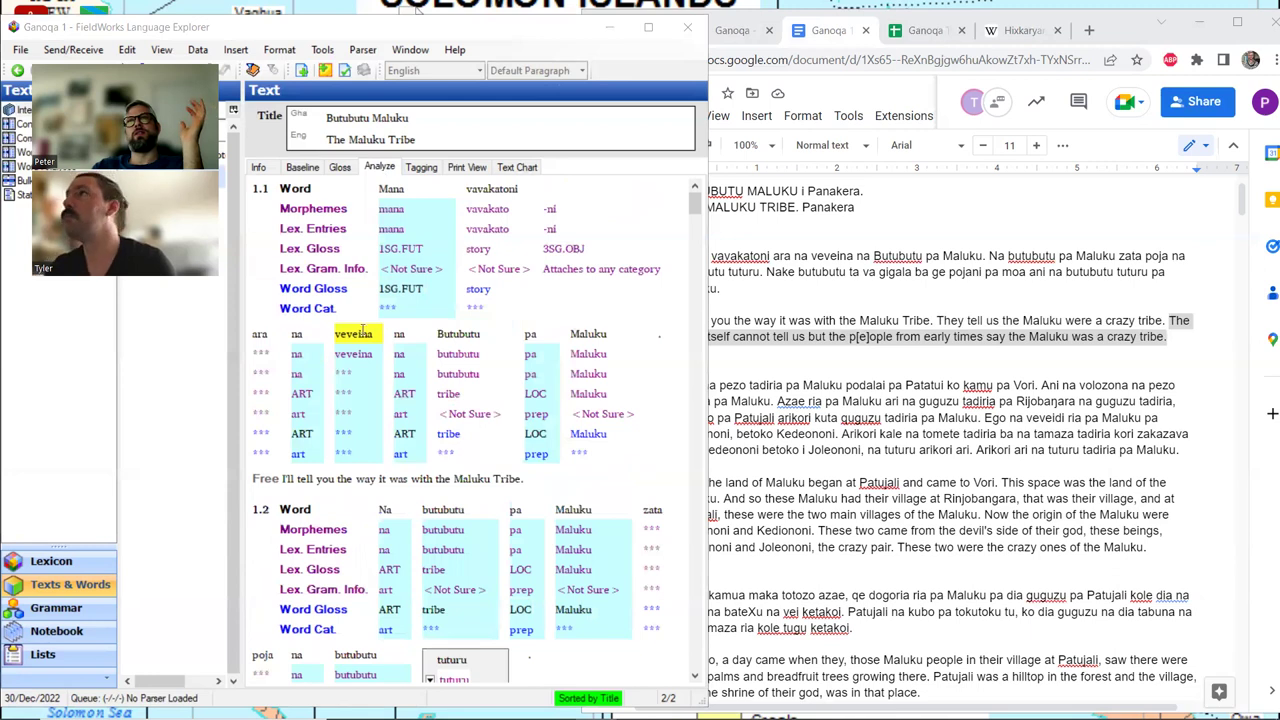
{"action": "left_click", "coordinate": [341, 168]}
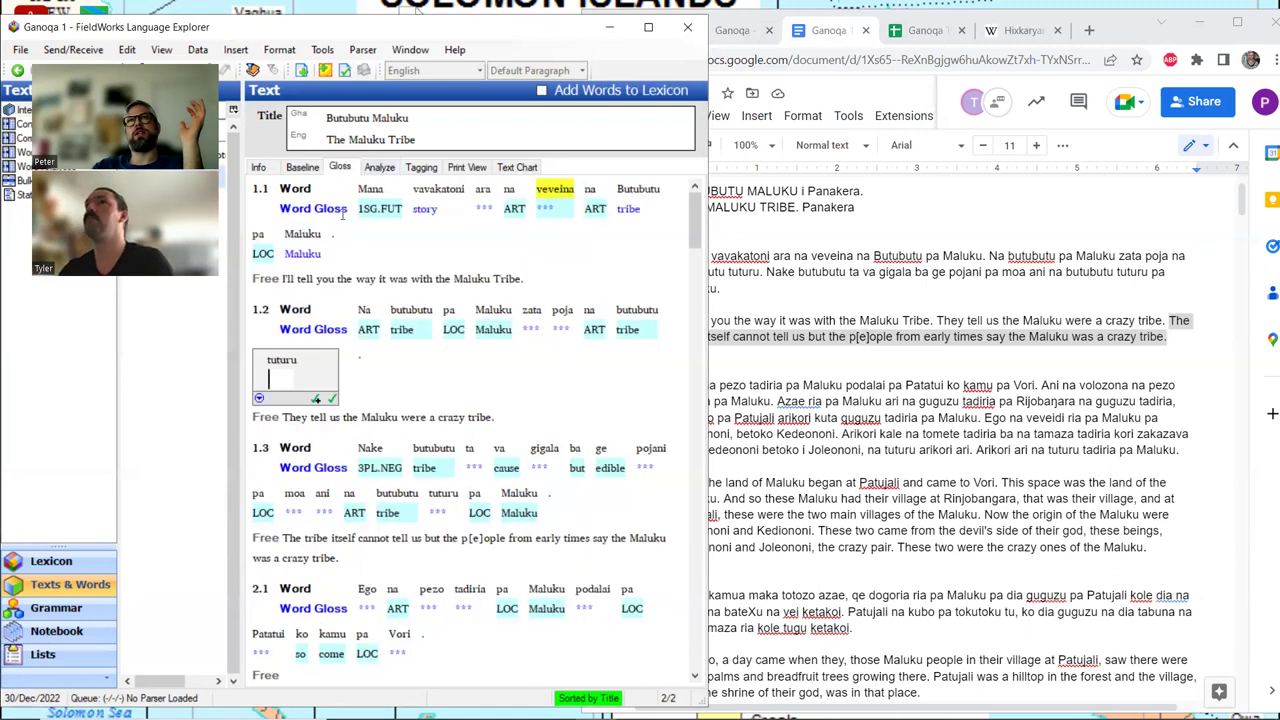
{"action": "left_click", "coordinate": [381, 172]}
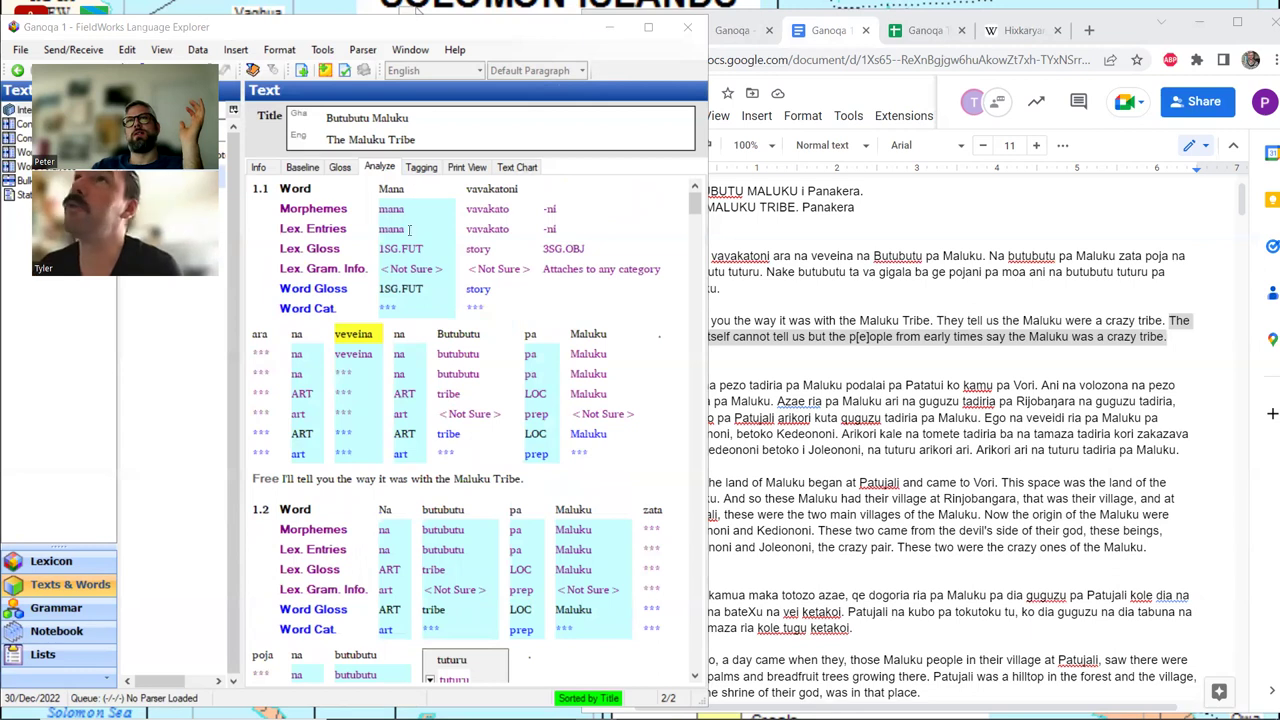
{"action": "scroll", "coordinate": [404, 273], "scroll_direction": "down", "scroll_amount": 10}
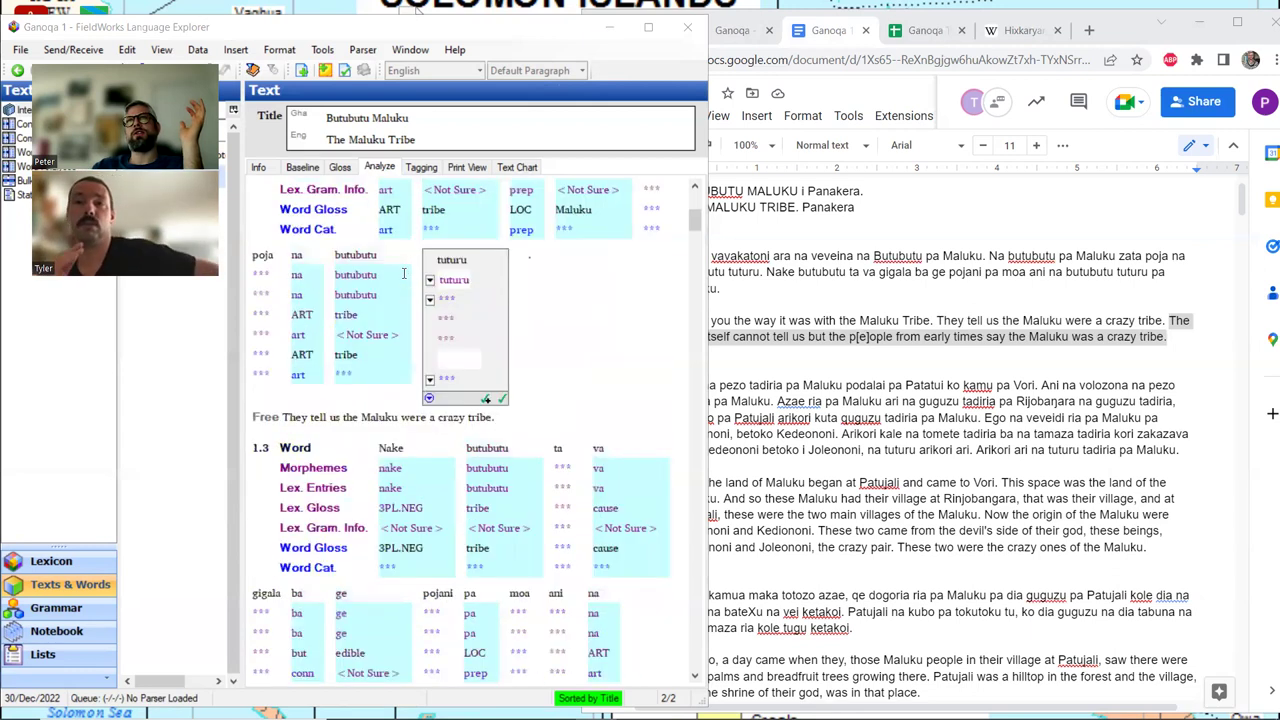
{"action": "left_click", "coordinate": [430, 299]}
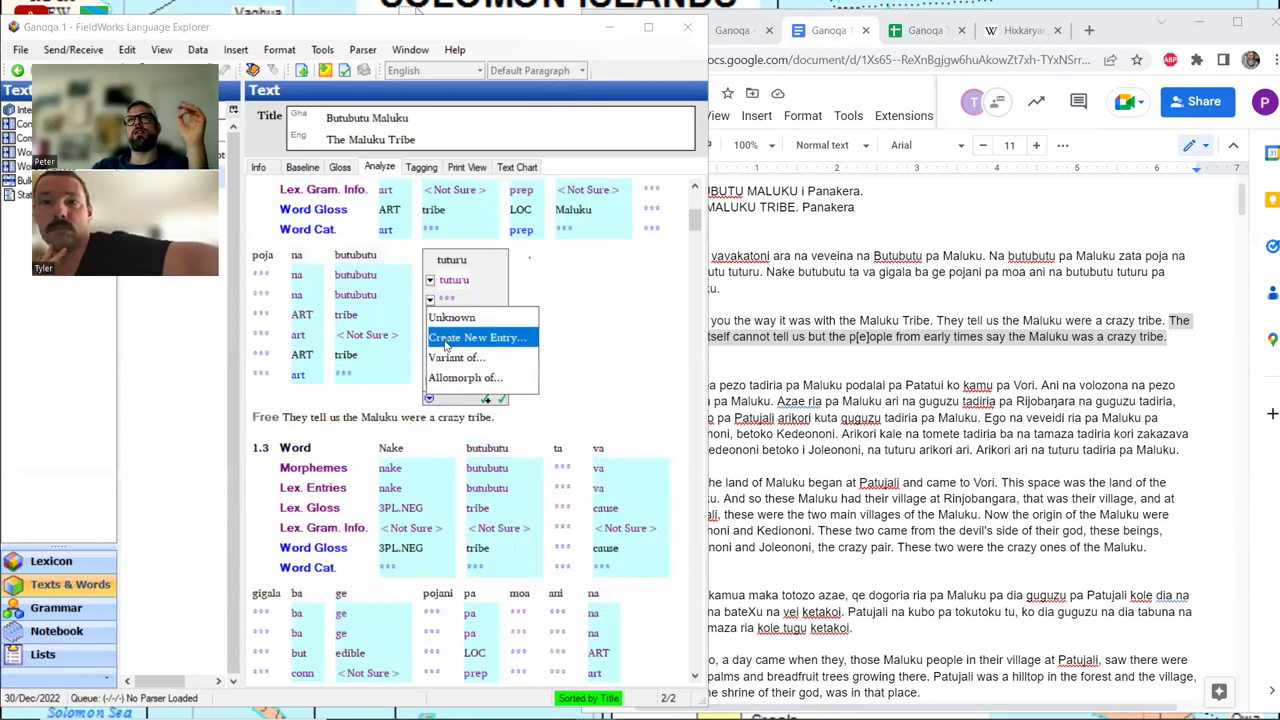
{"action": "left_click", "coordinate": [446, 340]}
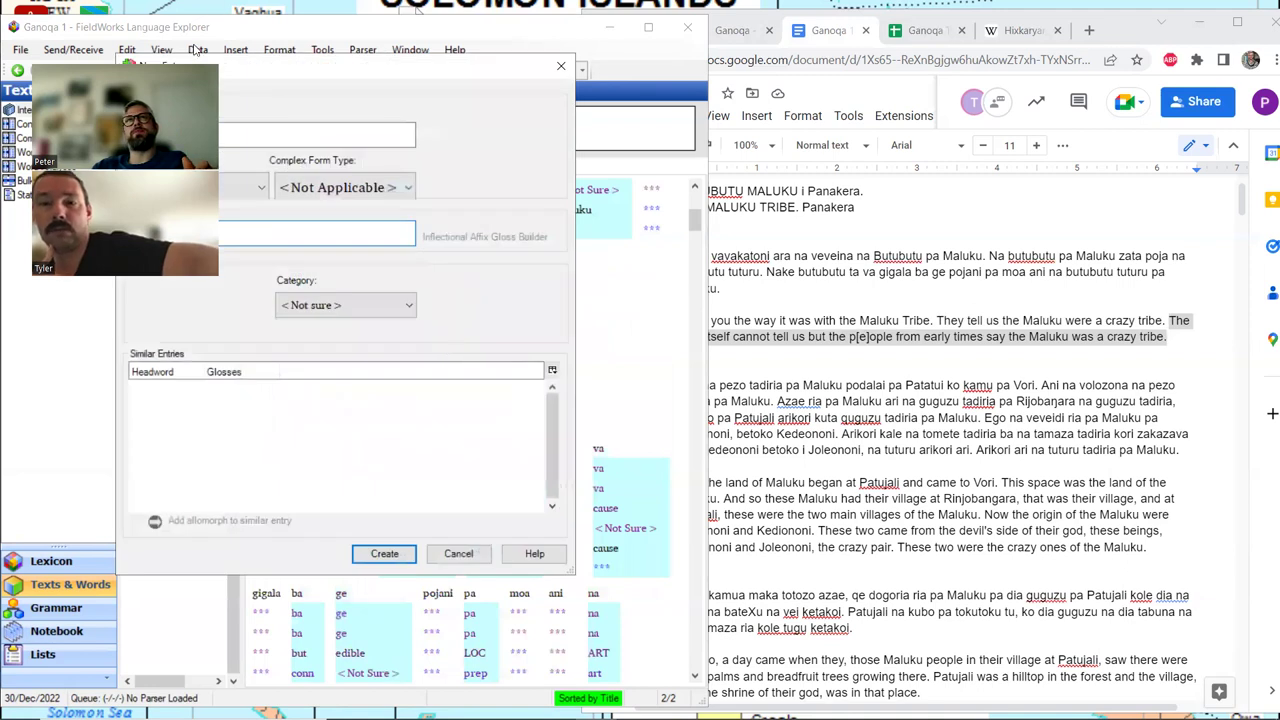
{"action": "type", "text": "crazy"}
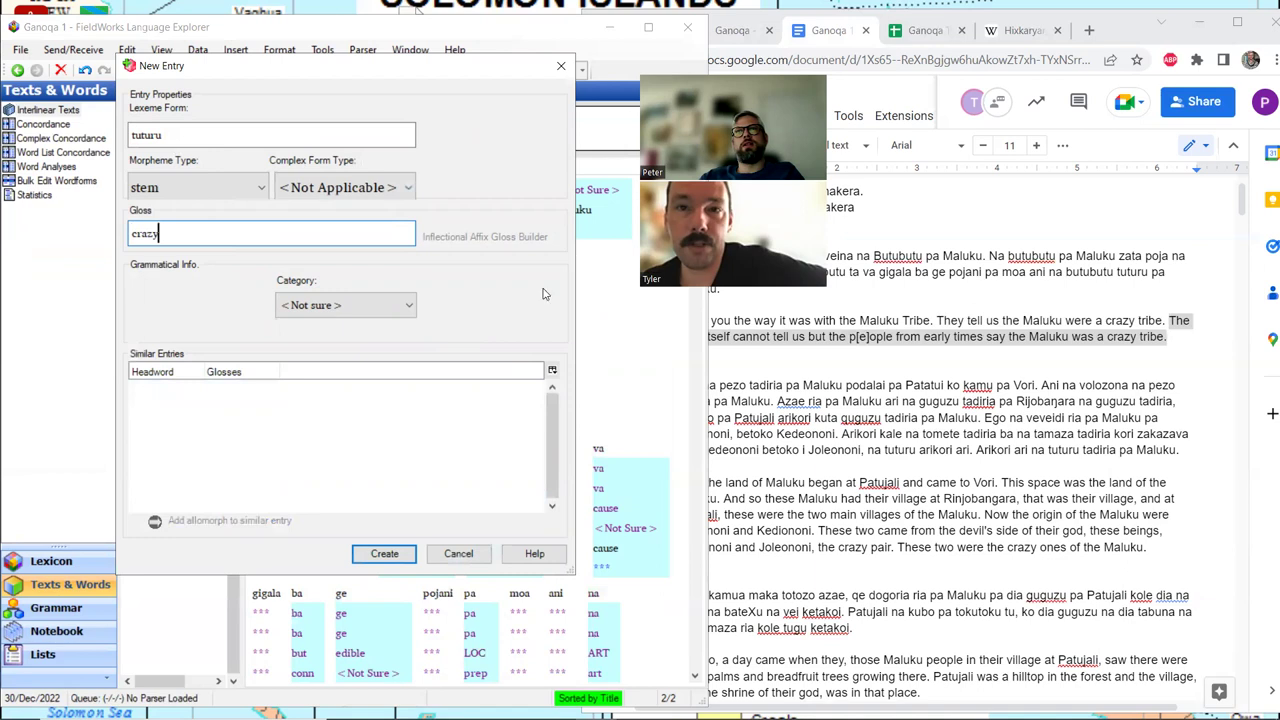
{"action": "left_click", "coordinate": [384, 553]}
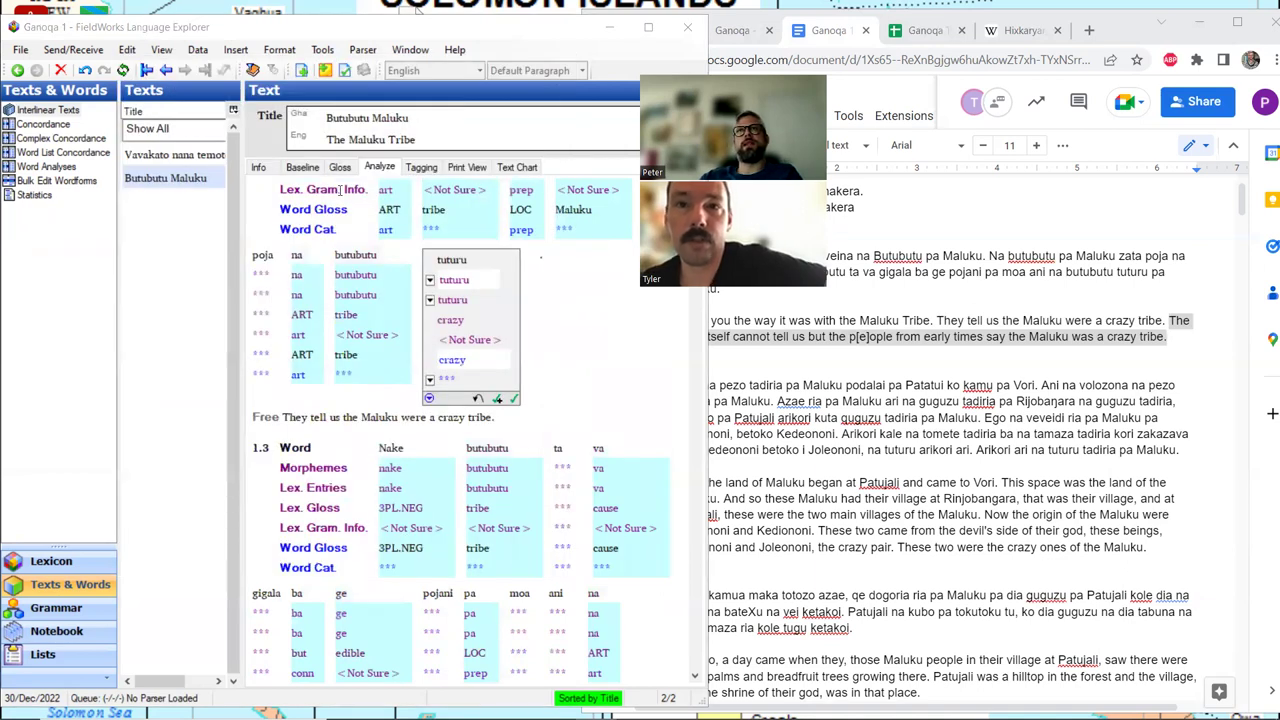
{"action": "left_click", "coordinate": [340, 167]}
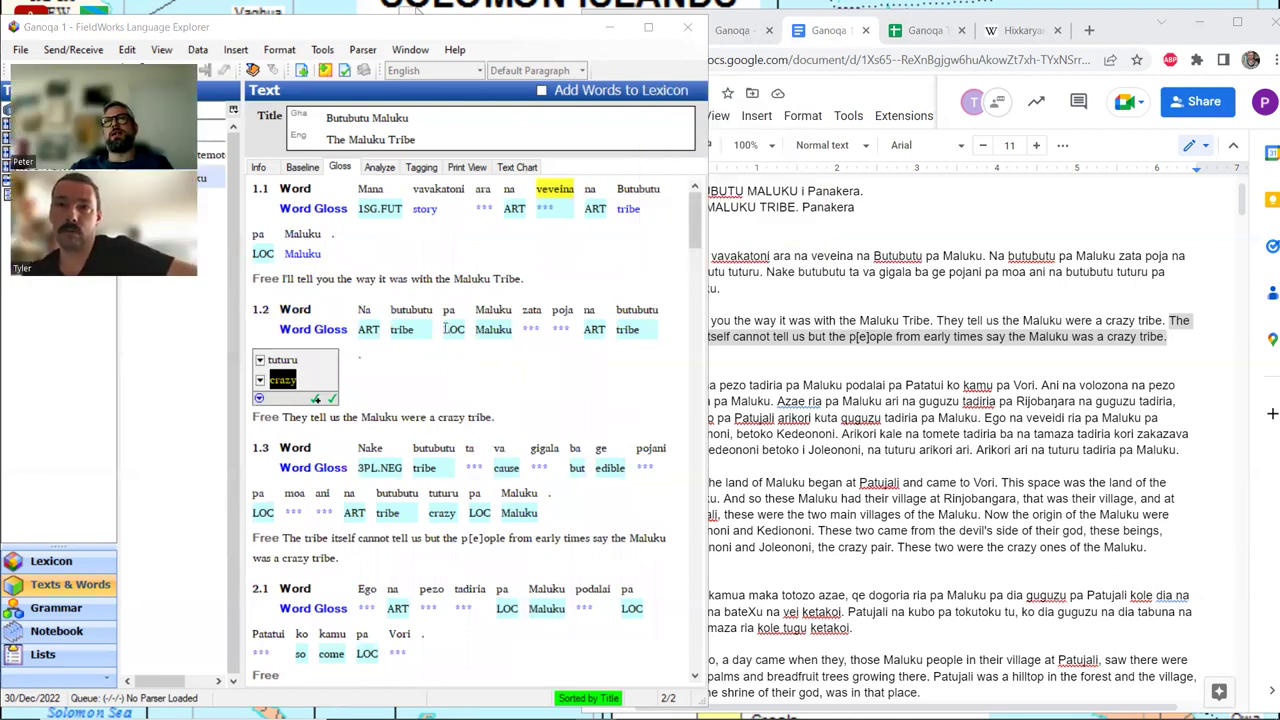
Step: Close tuturu's analysis box in line 1.2, keeping its gloss 'crazy'
{"action": "scroll", "coordinate": [464, 456], "scroll_direction": "down", "scroll_amount": 2}
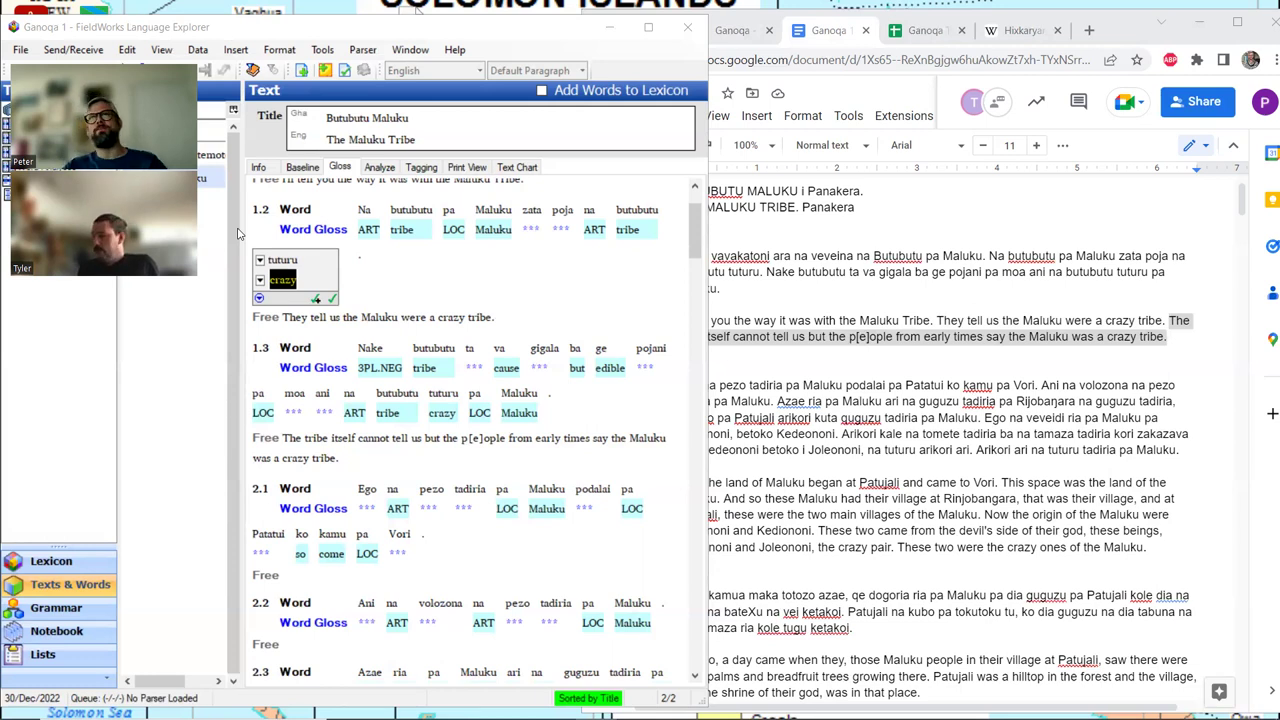
{"action": "left_click", "coordinate": [341, 436]}
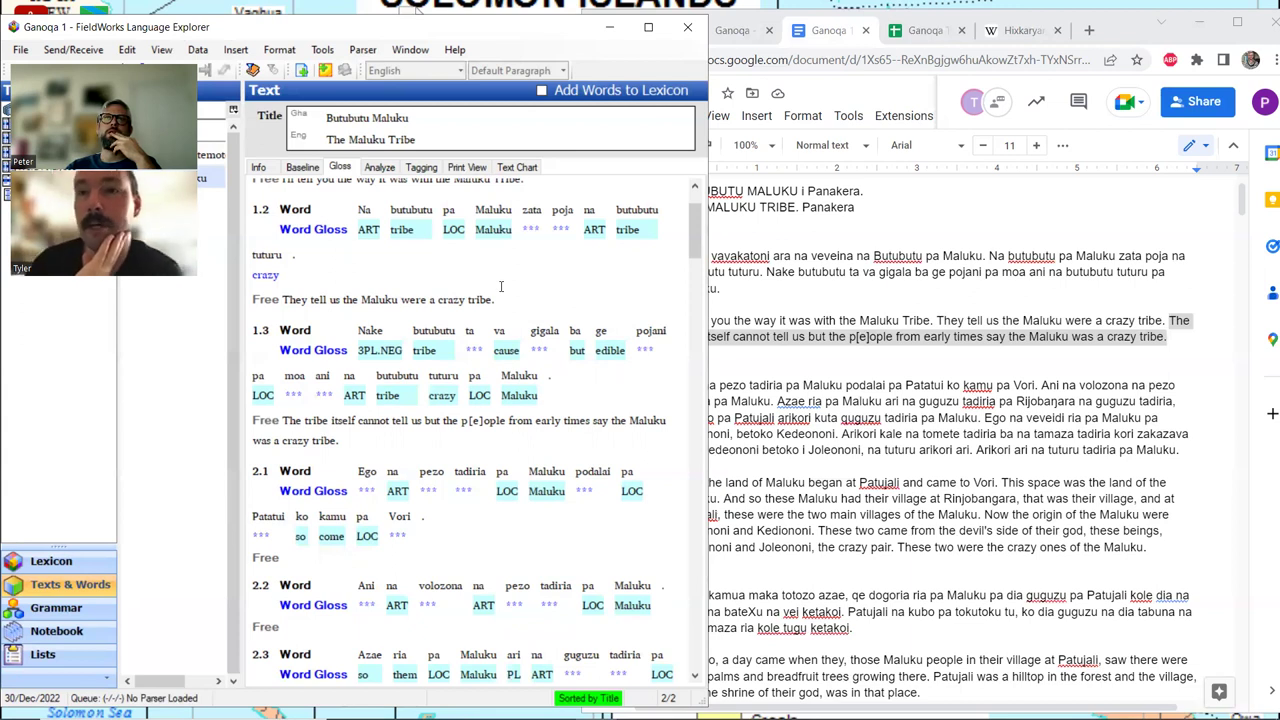
Step: Open the gloss editor for the word poja in line 1.2
{"action": "scroll", "coordinate": [503, 284], "scroll_direction": "up", "scroll_amount": 2}
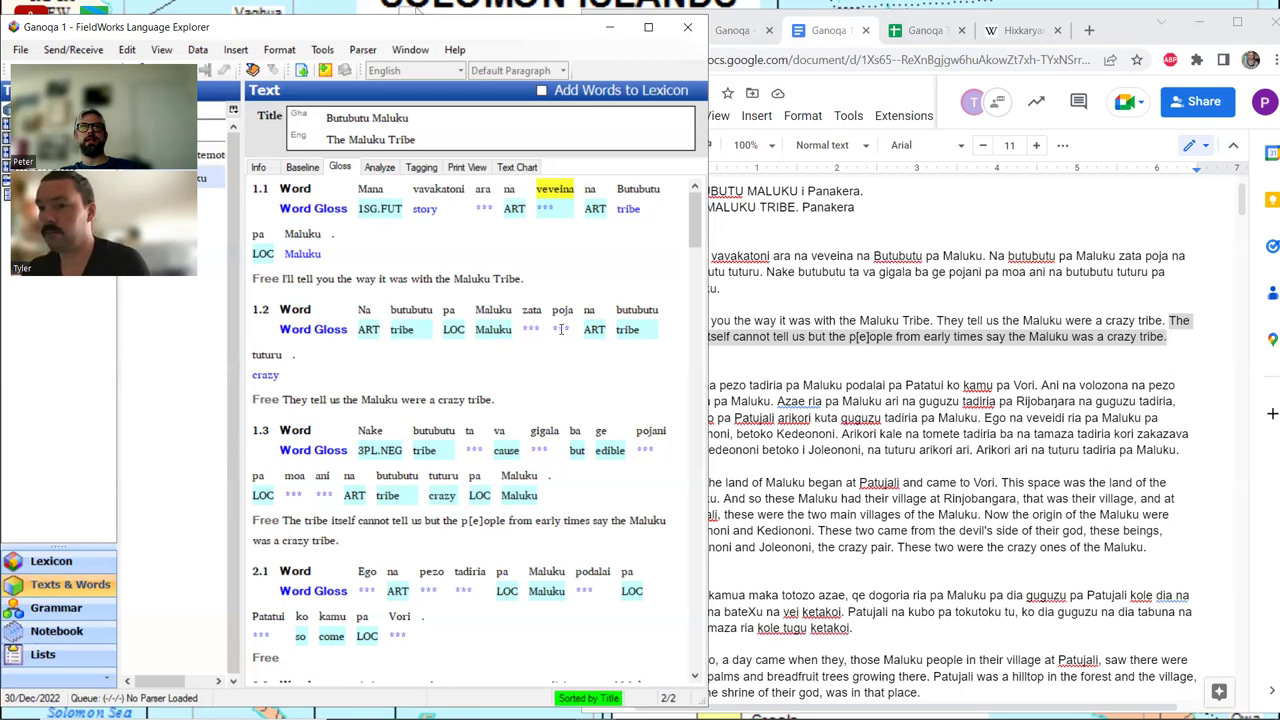
{"action": "left_click", "coordinate": [562, 331]}
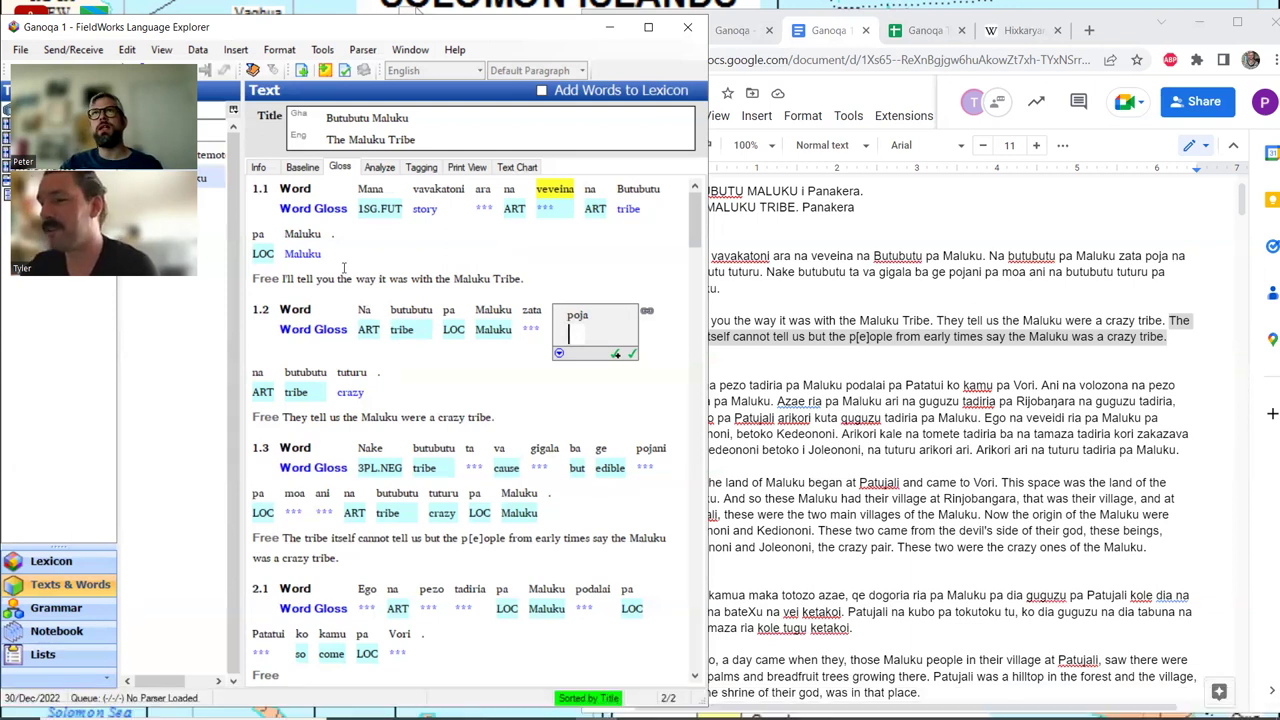
Step: Show Butubutu Maluku as its plain Ghanongga baseline text
{"action": "left_click", "coordinate": [303, 168]}
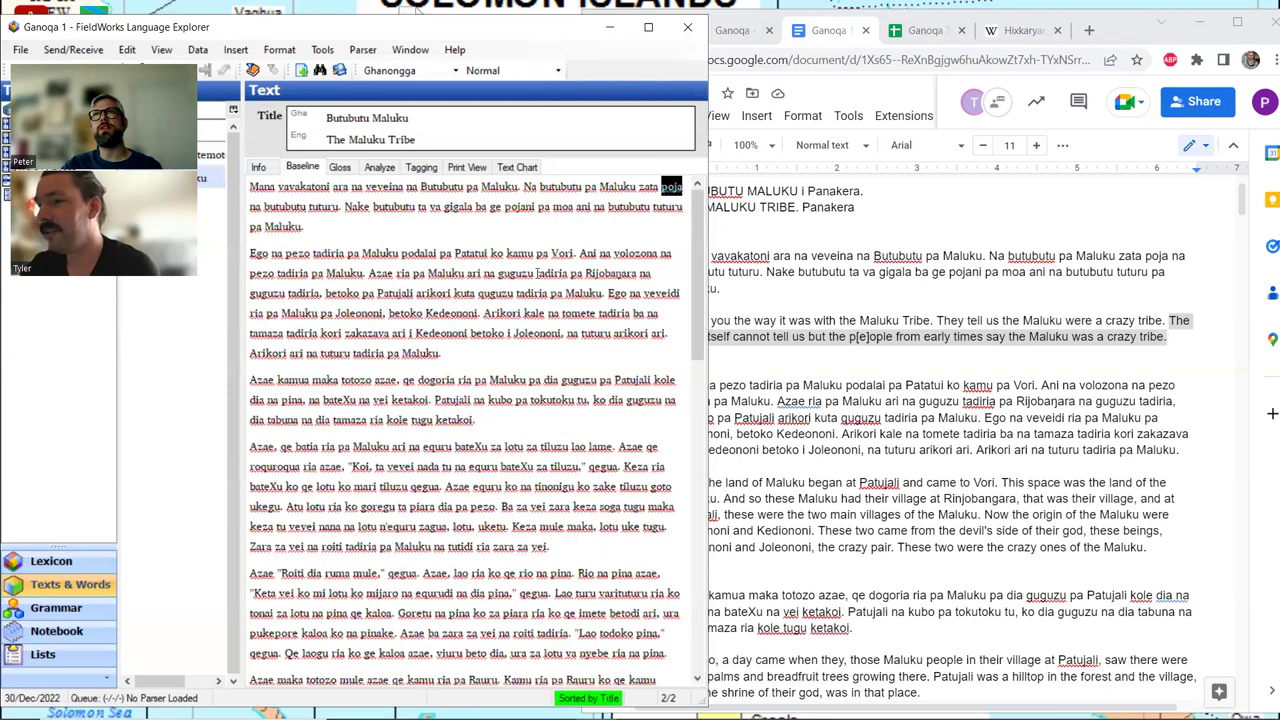
{"action": "left_click", "coordinate": [494, 205]}
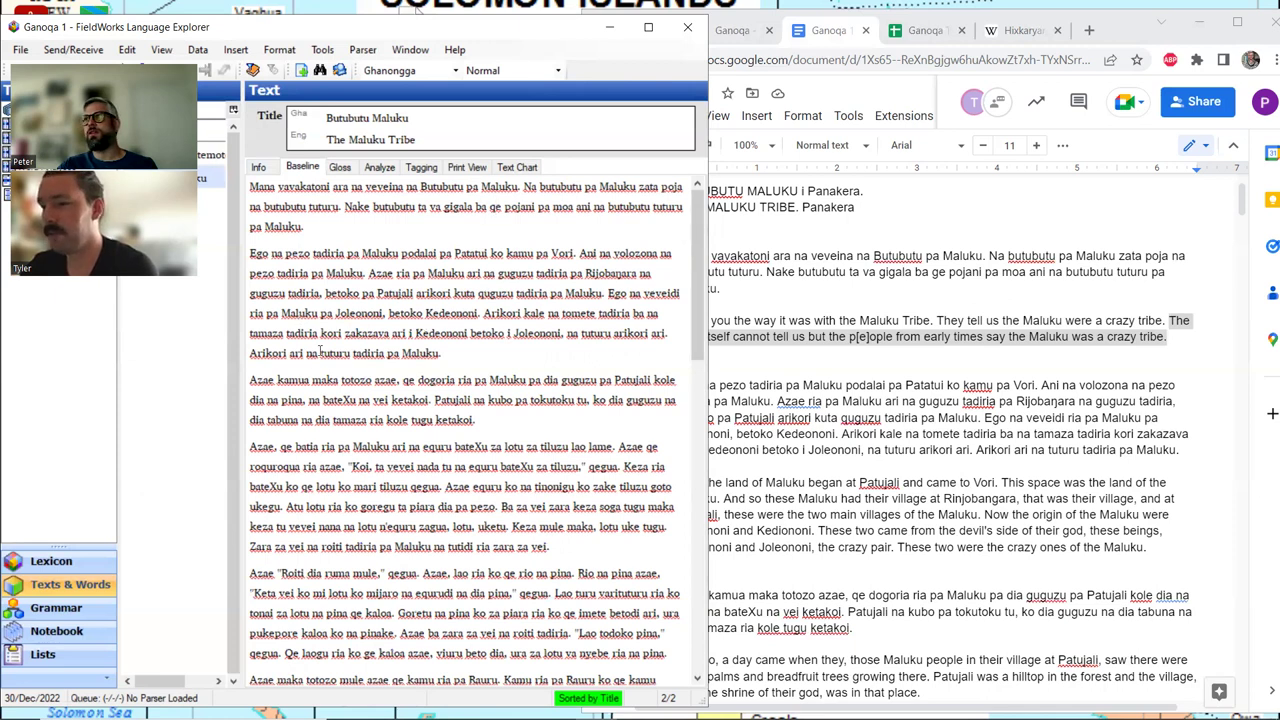
Step: Confirm 'they' as the gloss of qe in sentence 1.3 and show poja's morpheme analysis
{"action": "left_click", "coordinate": [339, 167]}
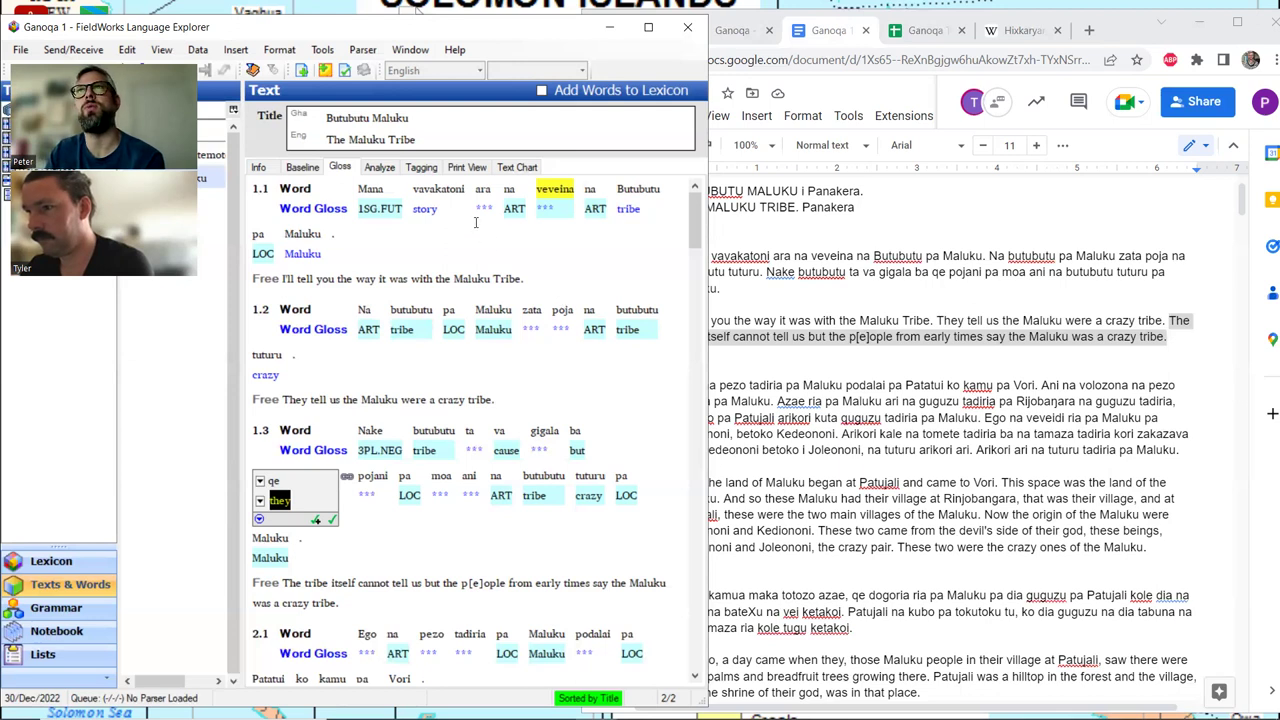
{"action": "left_click", "coordinate": [565, 323]}
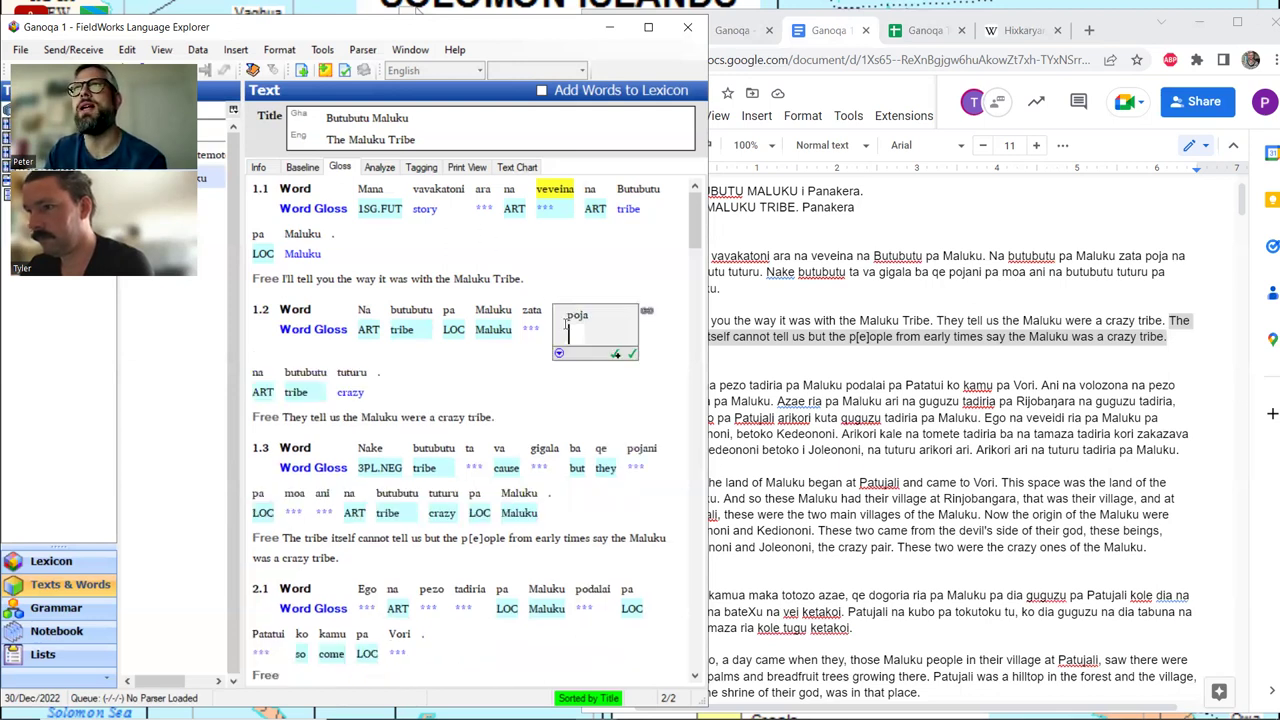
{"action": "left_click", "coordinate": [379, 170]}
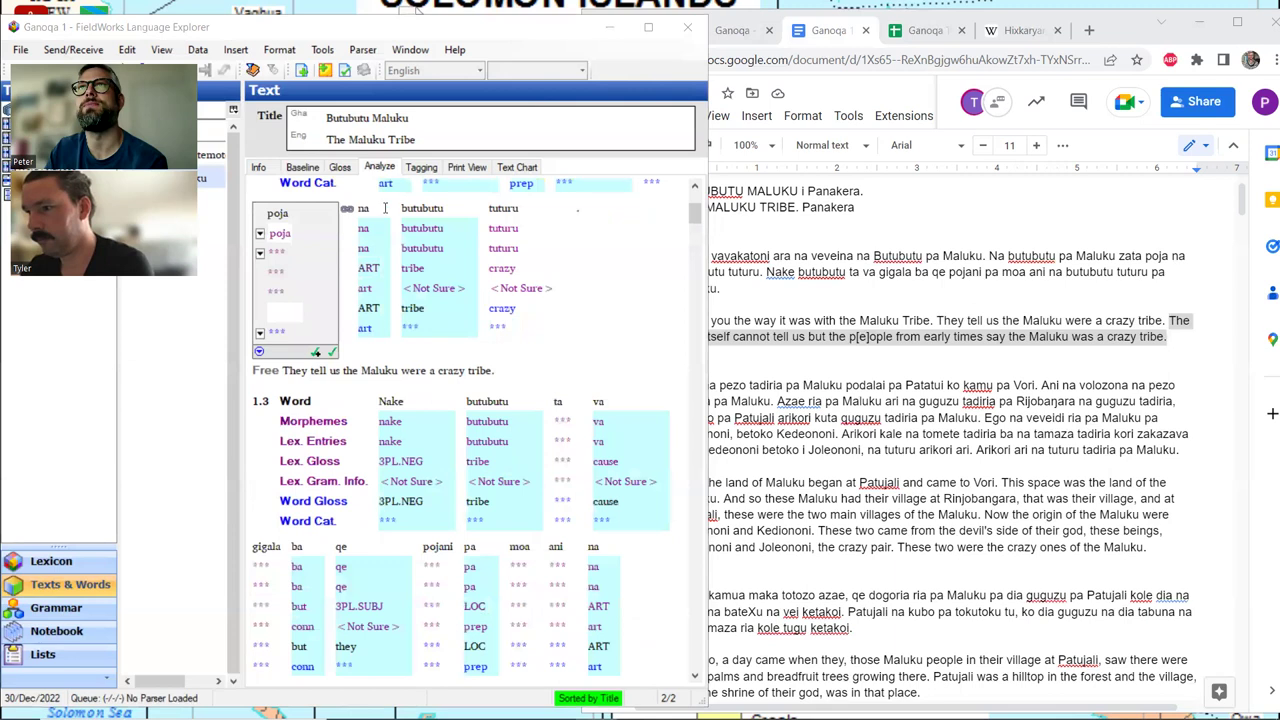
Step: Create a new stem lexicon entry poja with the gloss 'tell'
{"action": "left_click", "coordinate": [259, 256]}
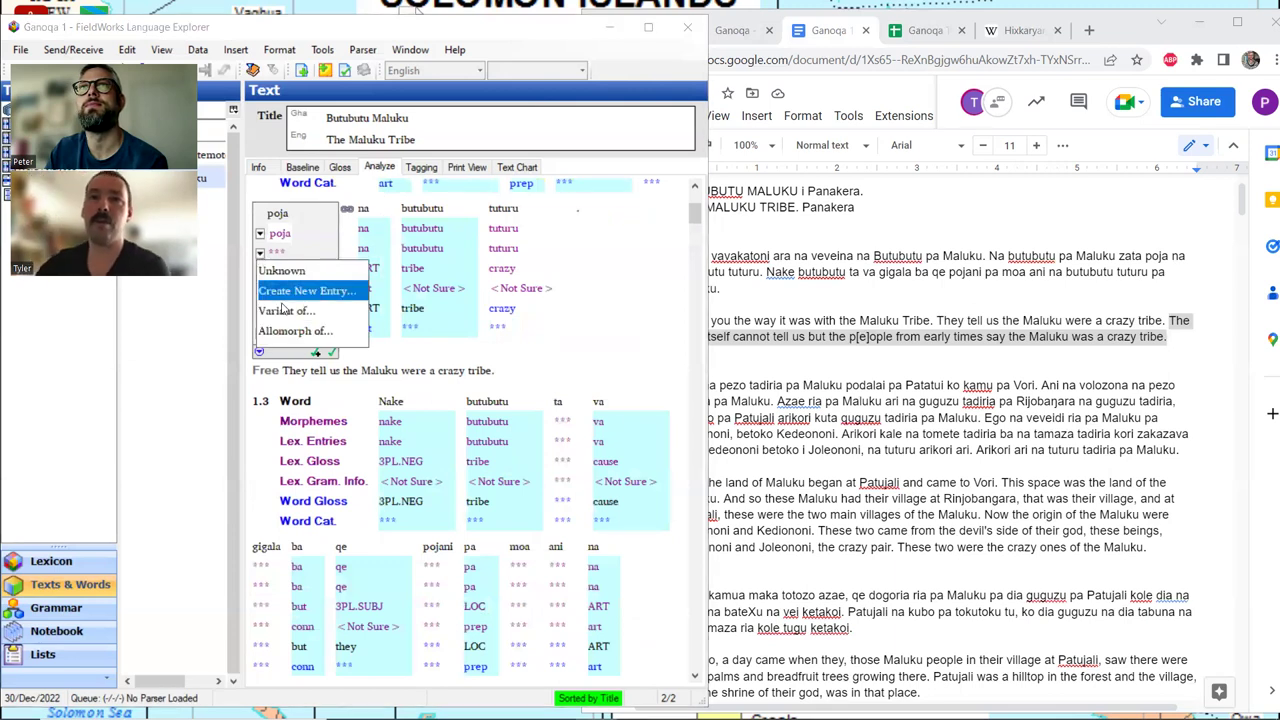
{"action": "left_click", "coordinate": [281, 307]}
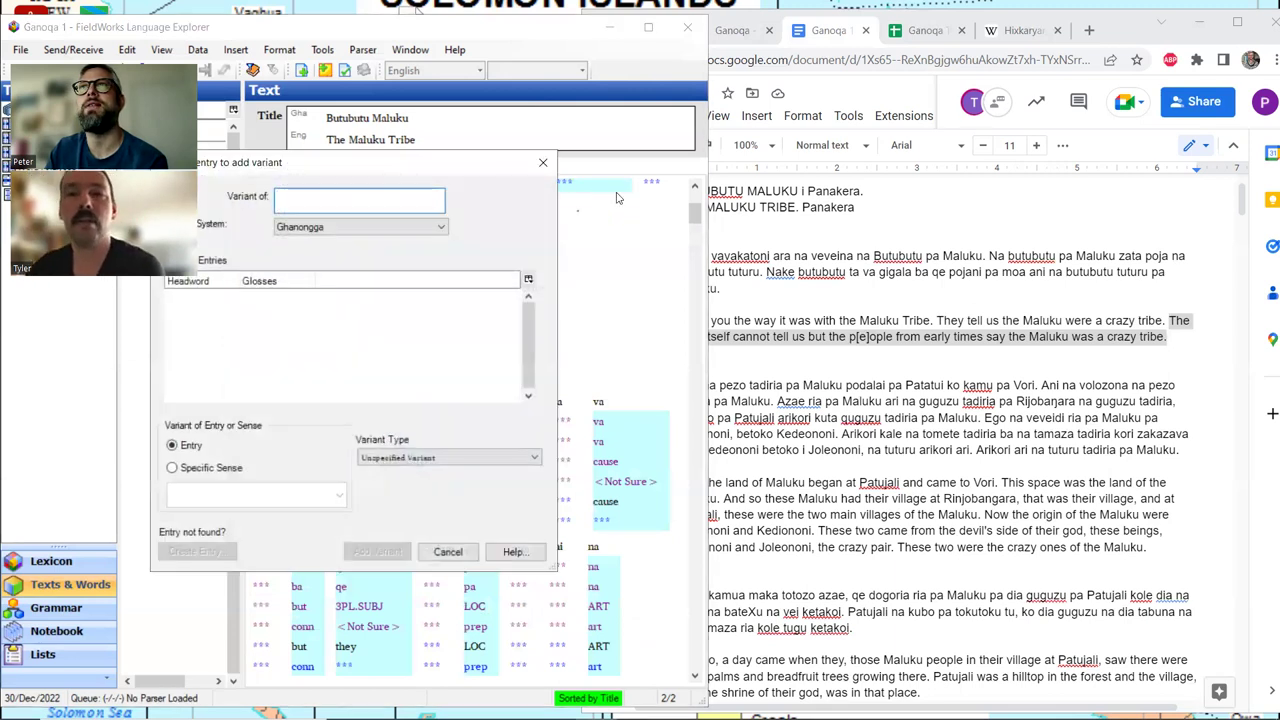
{"action": "left_click", "coordinate": [543, 162]}
{"action": "left_click", "coordinate": [260, 256]}
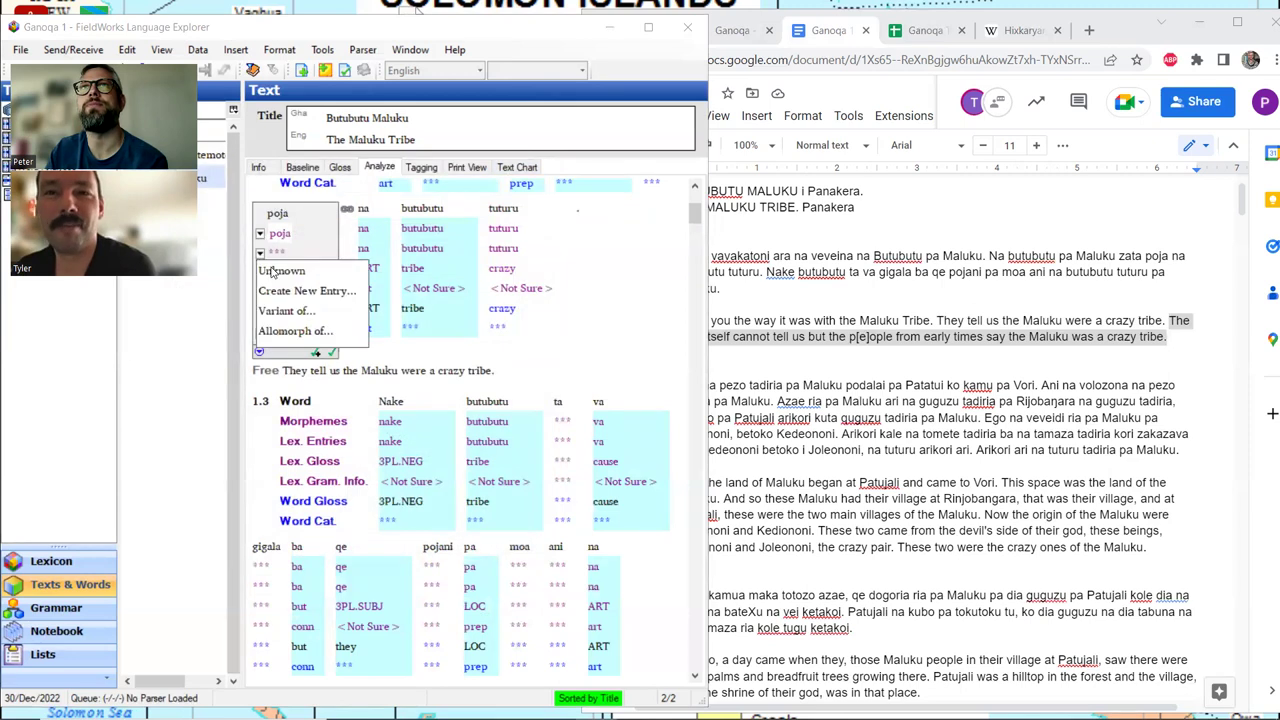
{"action": "left_click", "coordinate": [300, 290]}
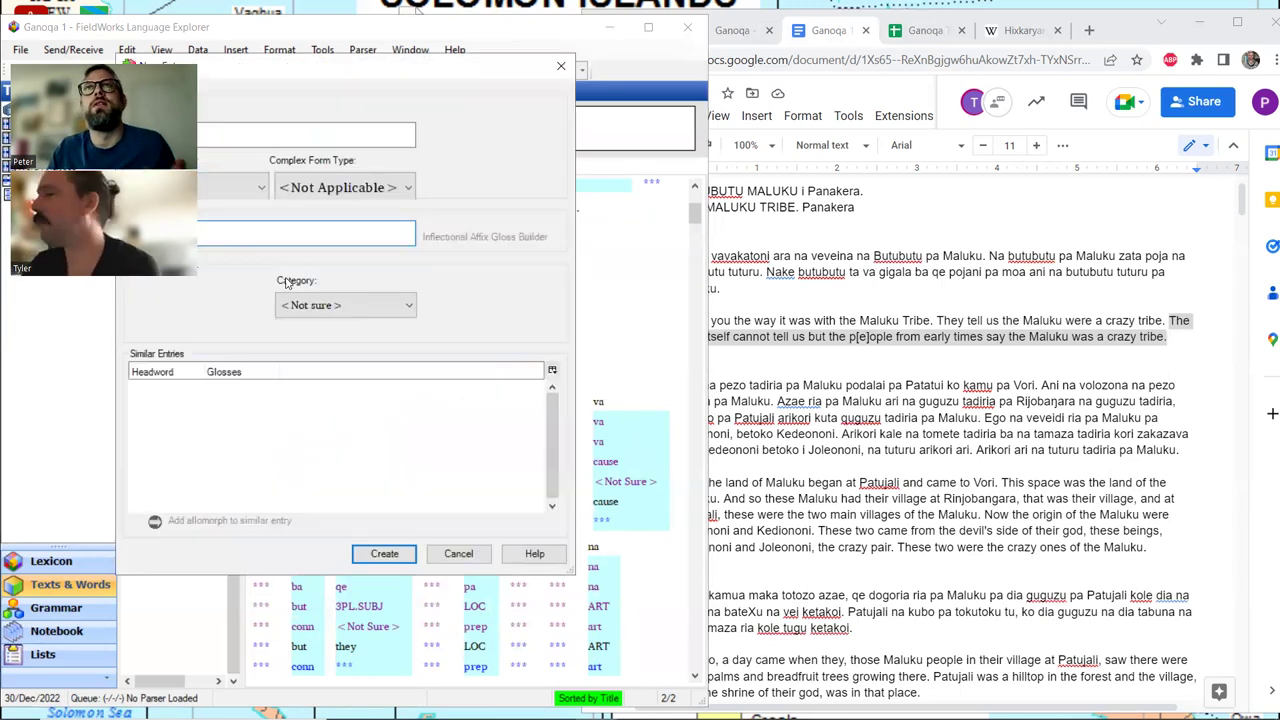
{"action": "left_click_drag", "start_coordinate": [175, 70], "coordinate": [1012, 113]}
{"action": "type", "text": "tell"}
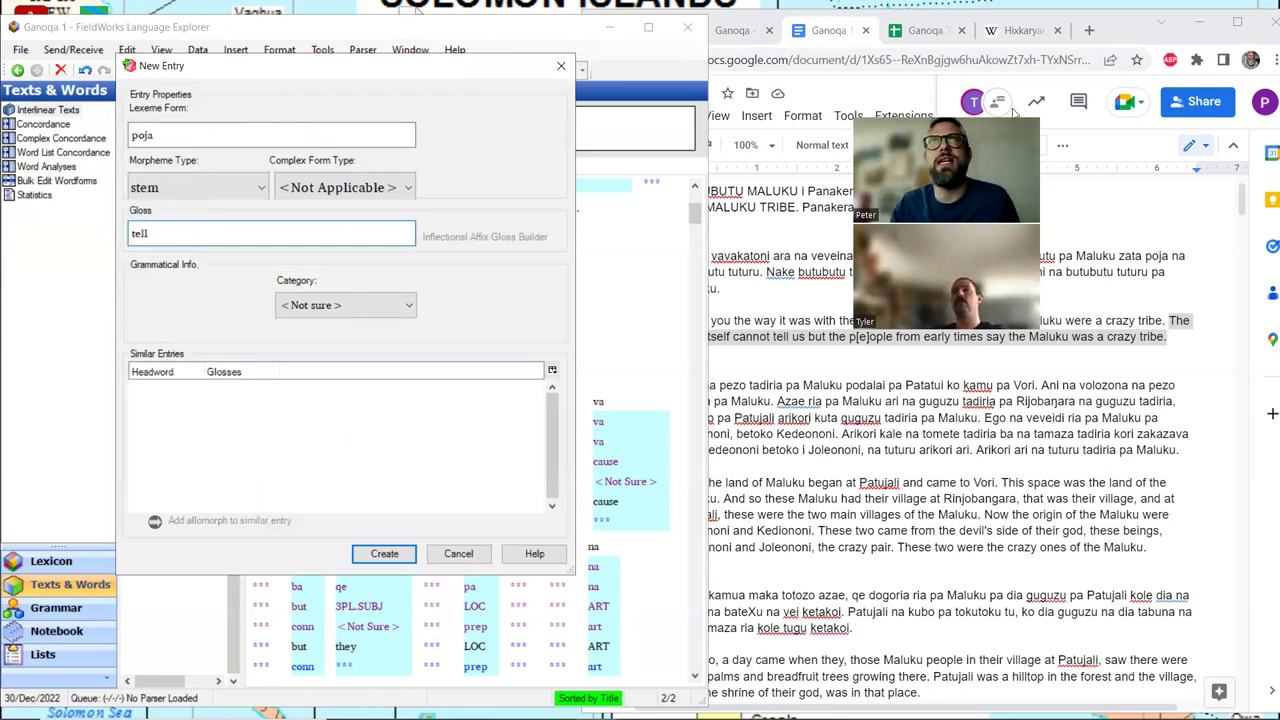
{"action": "left_click", "coordinate": [385, 555]}
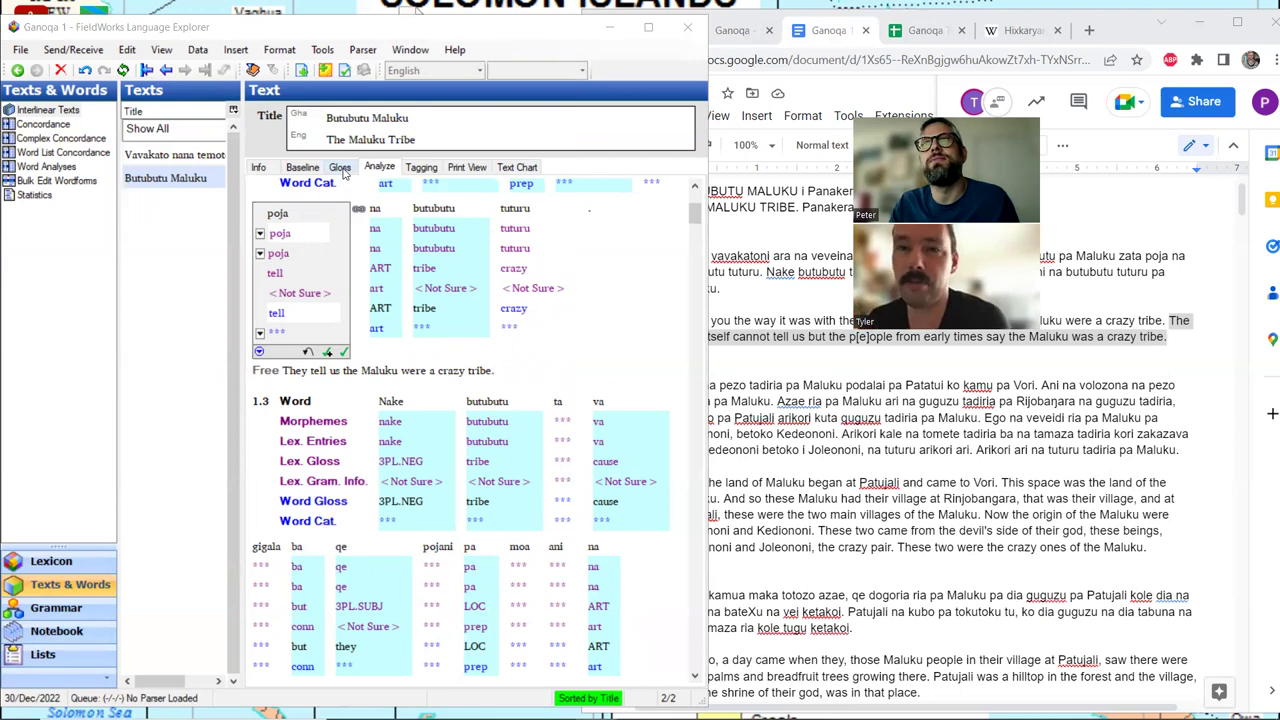
Step: Enter 'tell it' as the word gloss for pojani and return to the Gloss view
{"action": "left_click", "coordinate": [438, 546]}
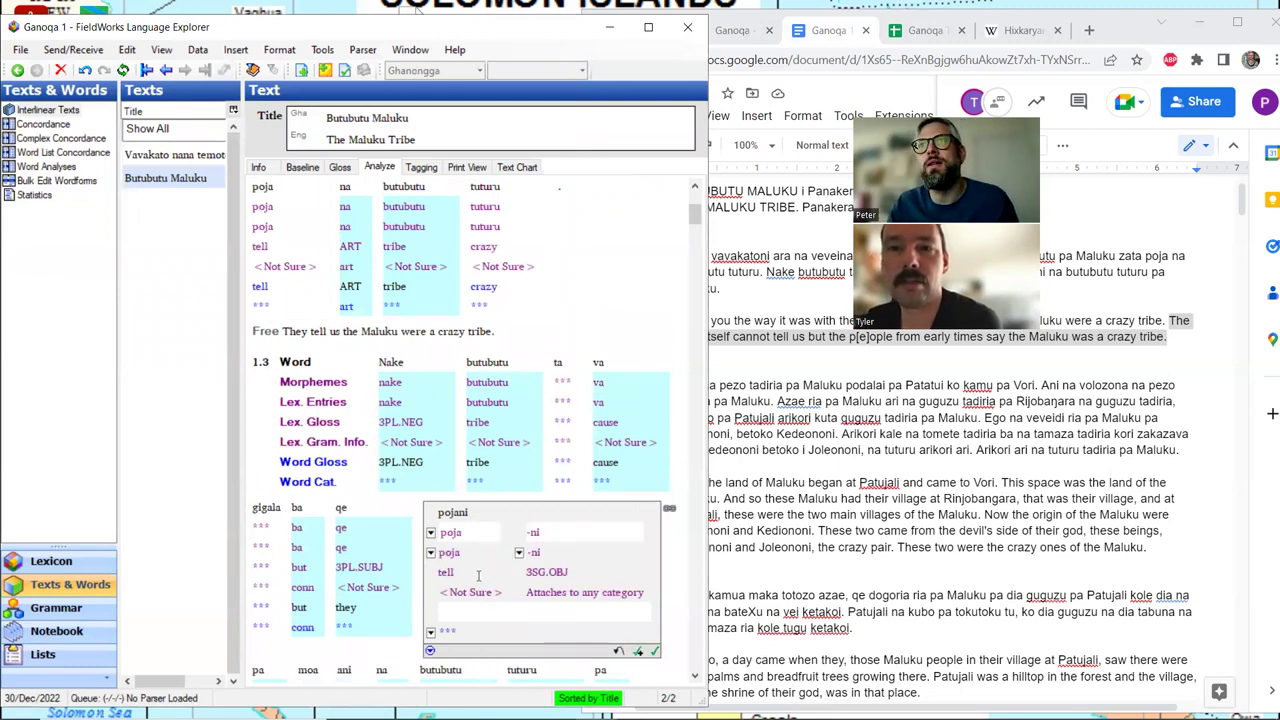
{"action": "scroll", "coordinate": [479, 565], "scroll_direction": "down", "scroll_amount": 3}
{"action": "left_click", "coordinate": [470, 513]}
{"action": "type", "text": "tell it"}
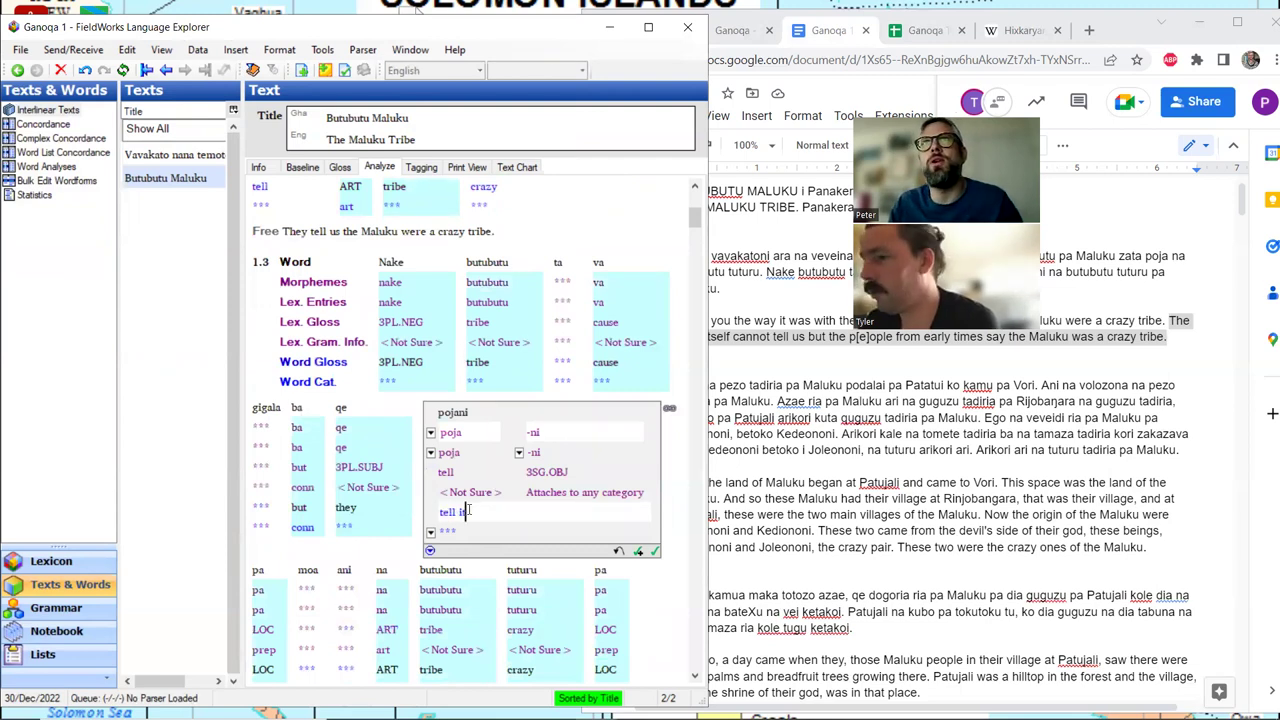
{"action": "scroll", "coordinate": [470, 513], "scroll_direction": "up", "scroll_amount": 3}
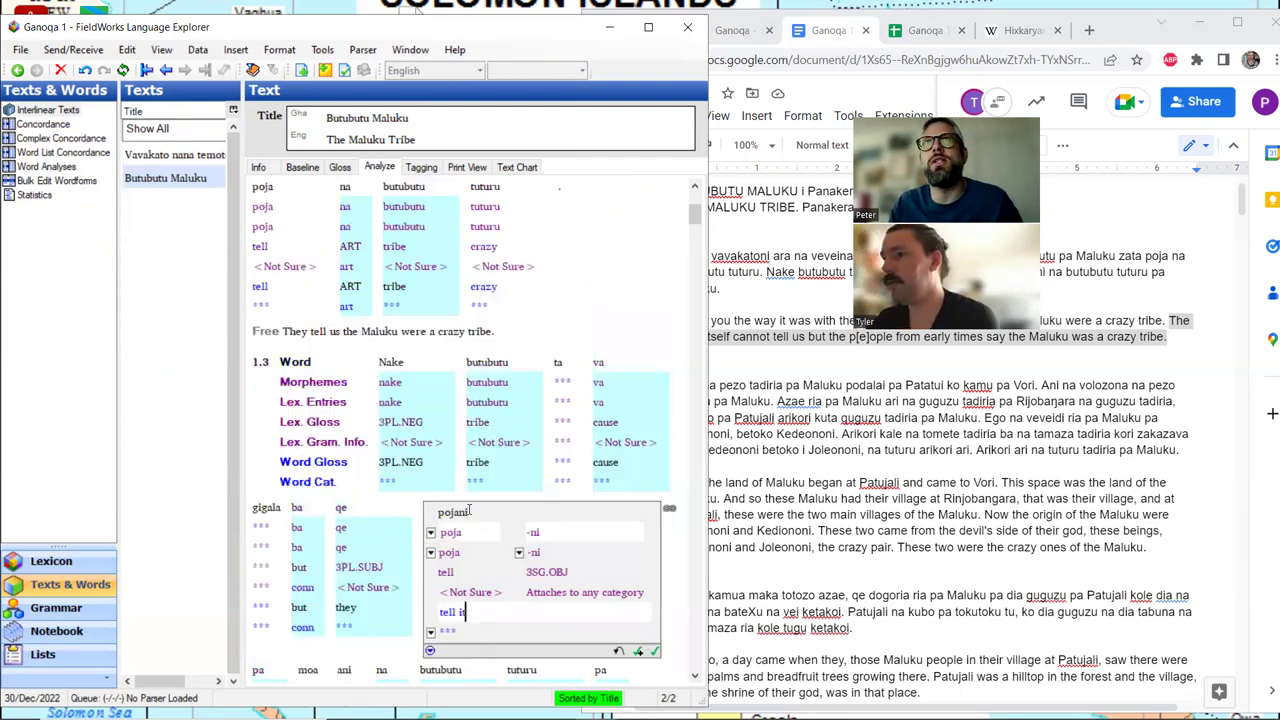
{"action": "left_click", "coordinate": [341, 168]}
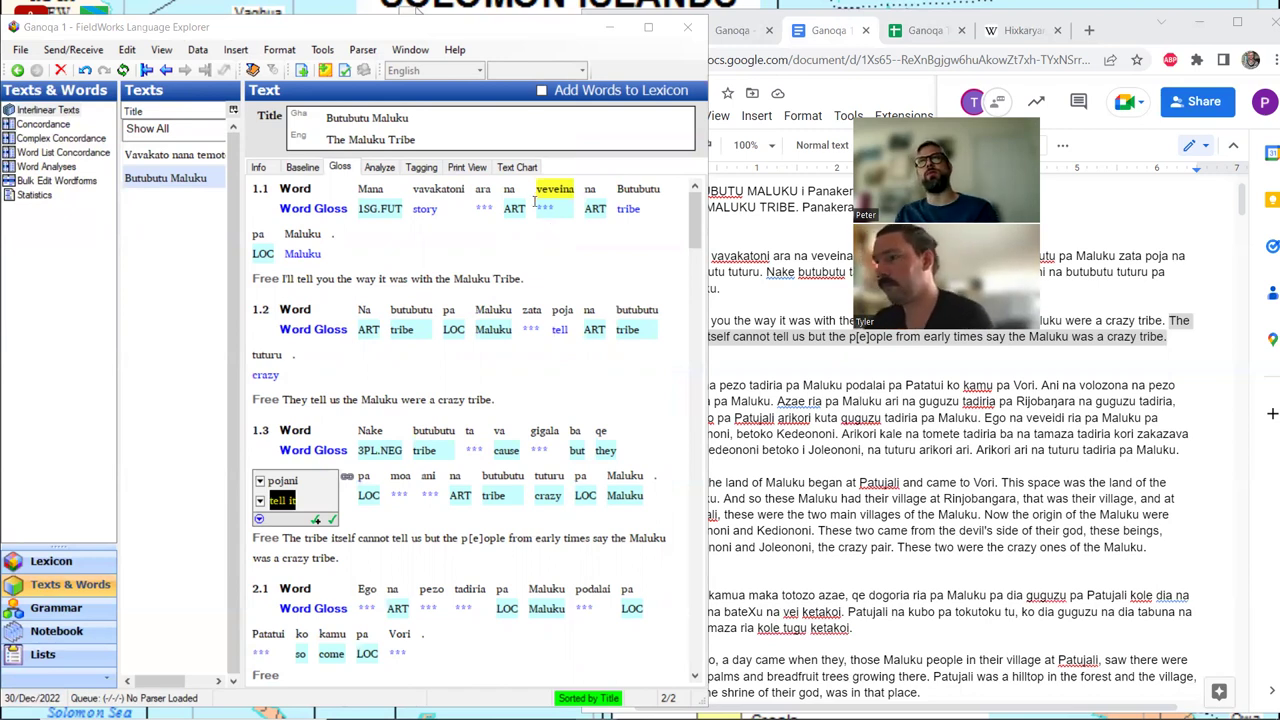
Step: Add a new lexicon entry ta glossed 1PL.OBJ for ta in sentence 1.3
{"action": "left_click", "coordinate": [481, 450]}
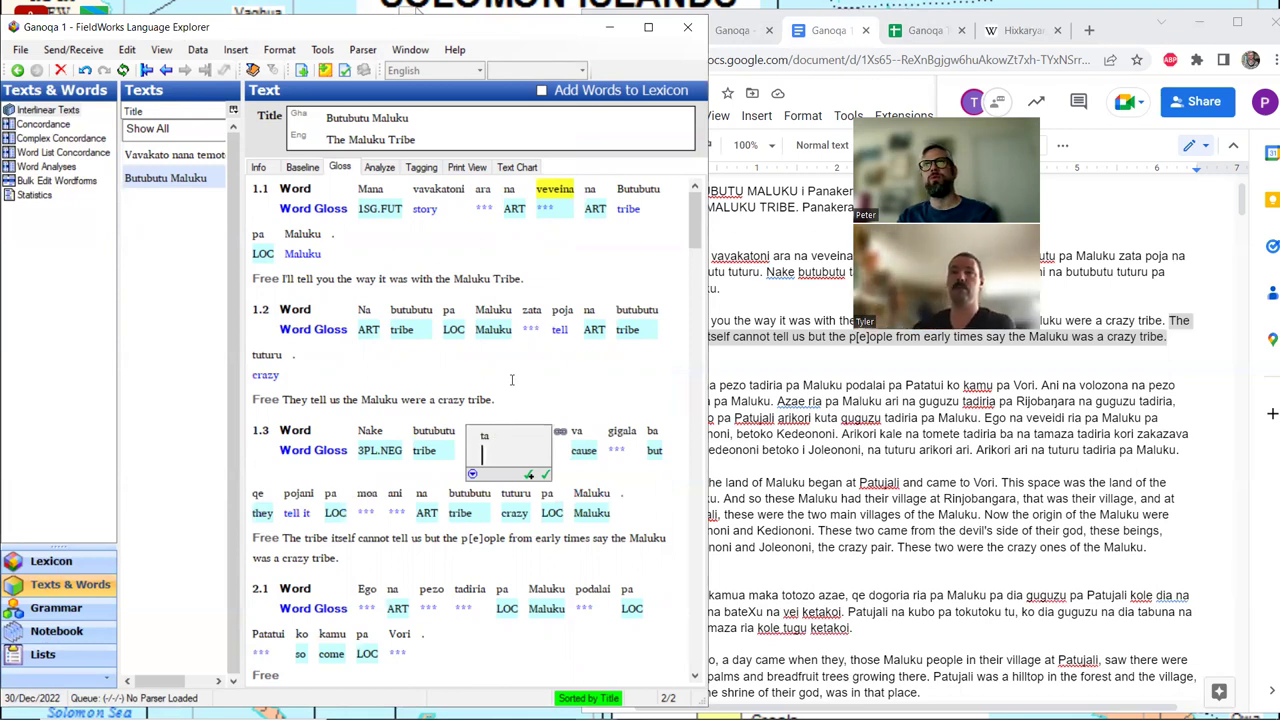
{"action": "left_click", "coordinate": [384, 168]}
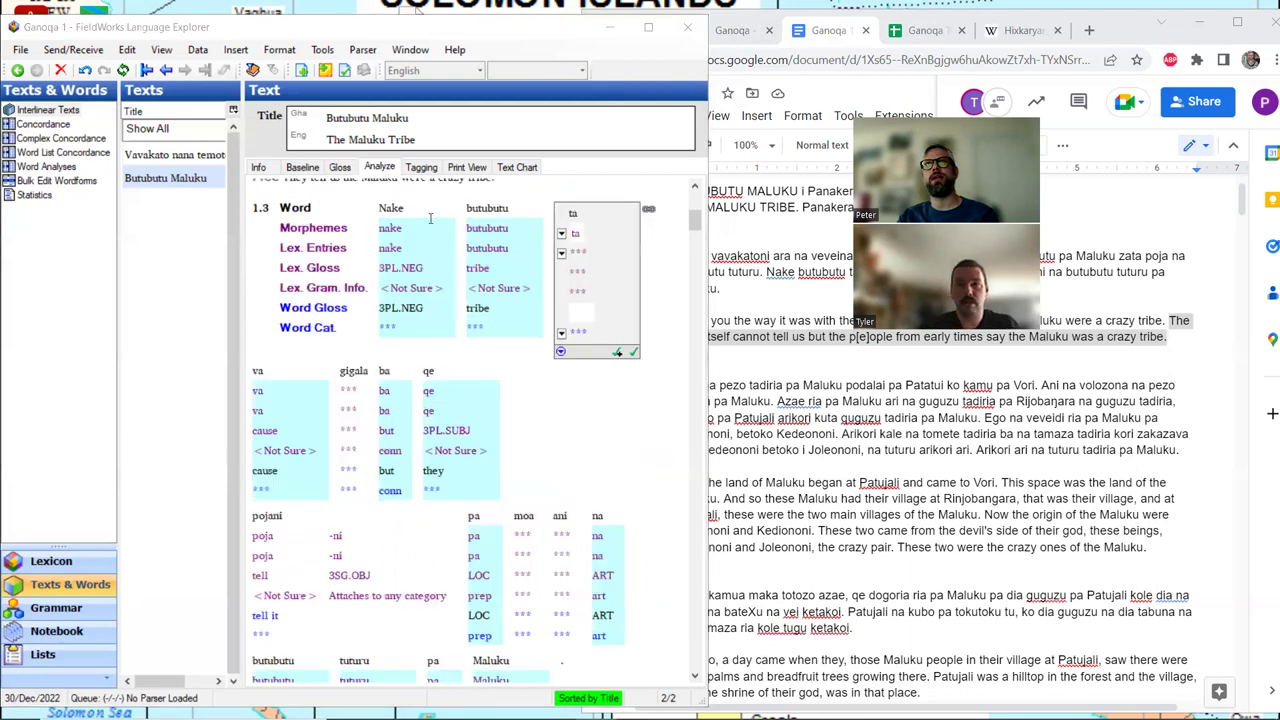
{"action": "left_click", "coordinate": [562, 254]}
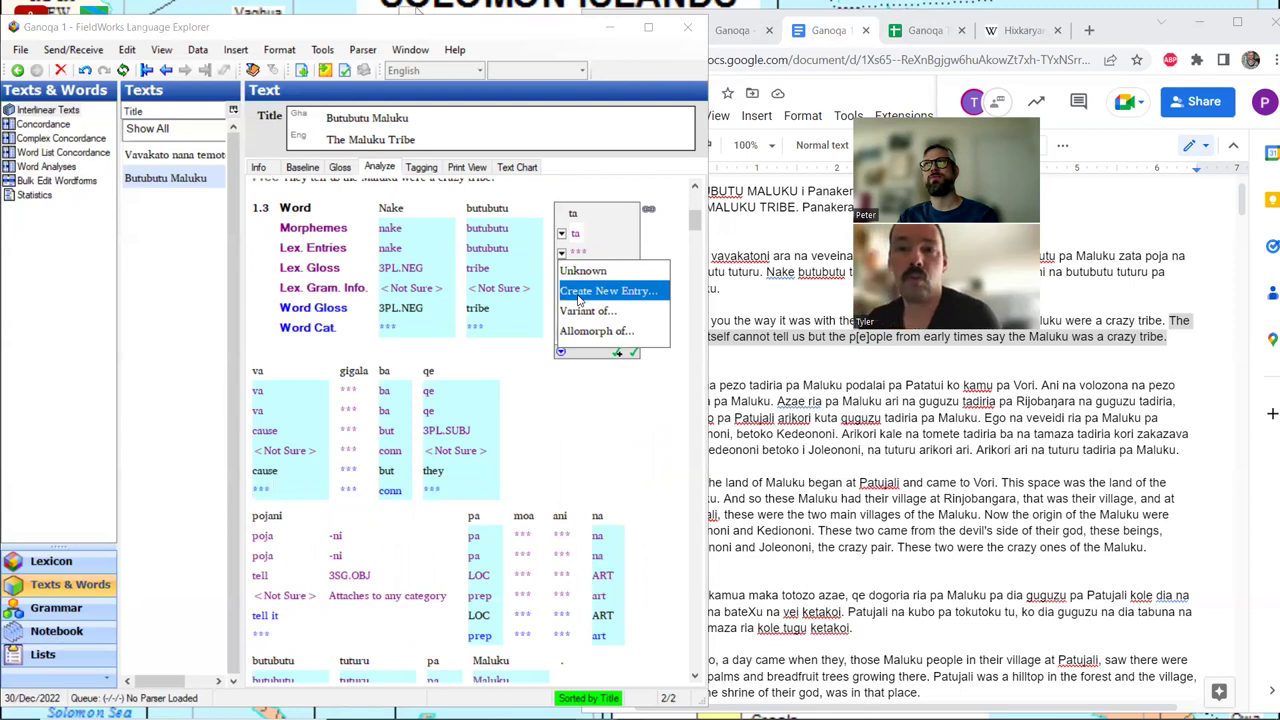
{"action": "left_click", "coordinate": [578, 291]}
{"action": "type", "text": "1PL"}
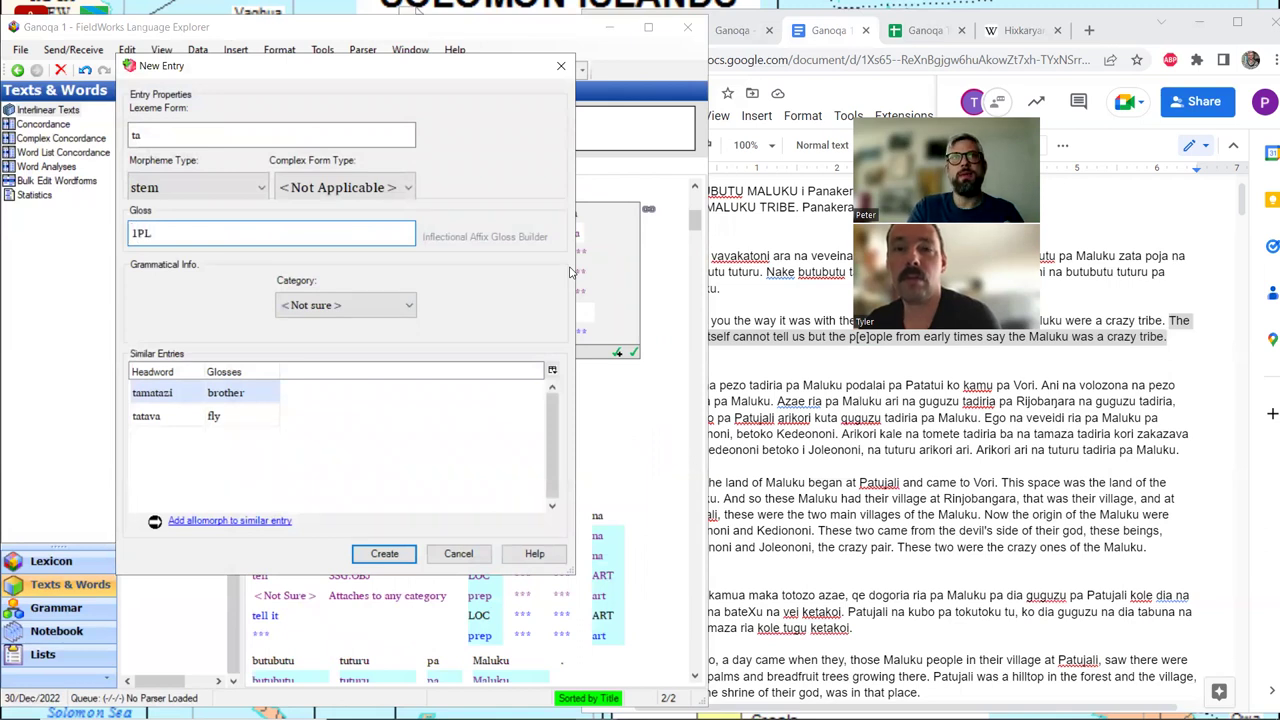
{"action": "type", "text": ".OBJ"}
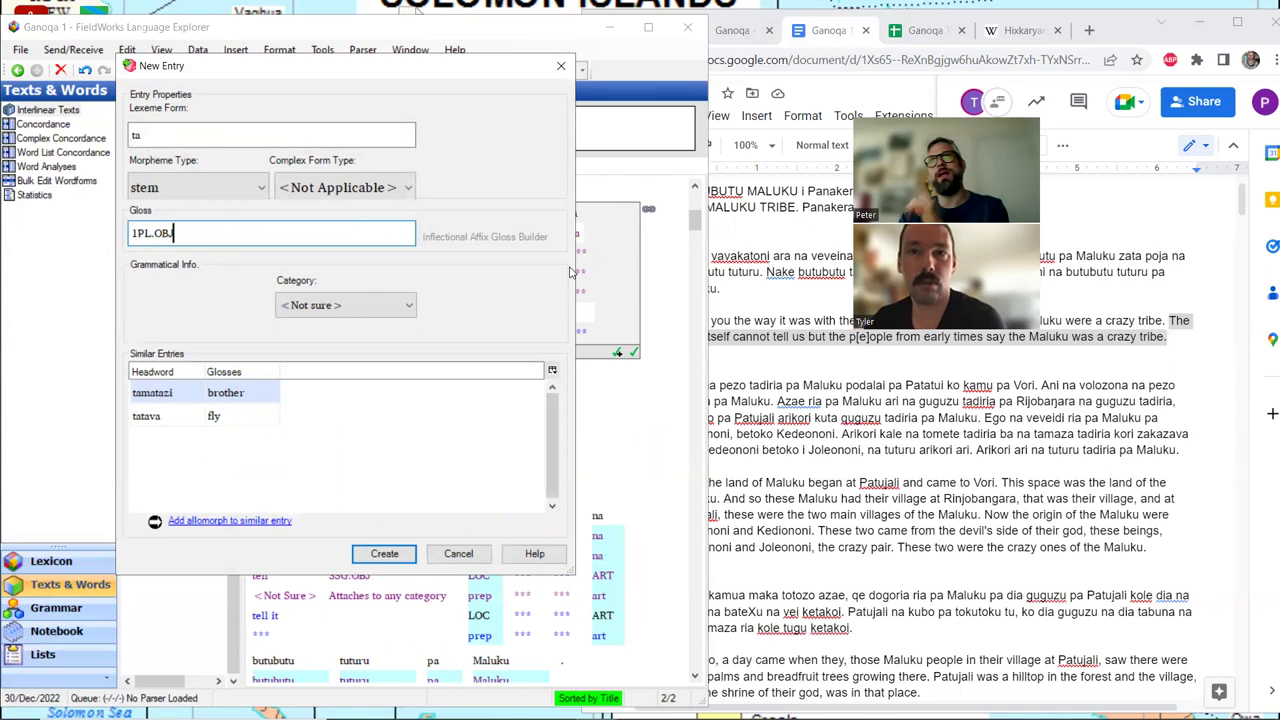
{"action": "left_click", "coordinate": [401, 553]}
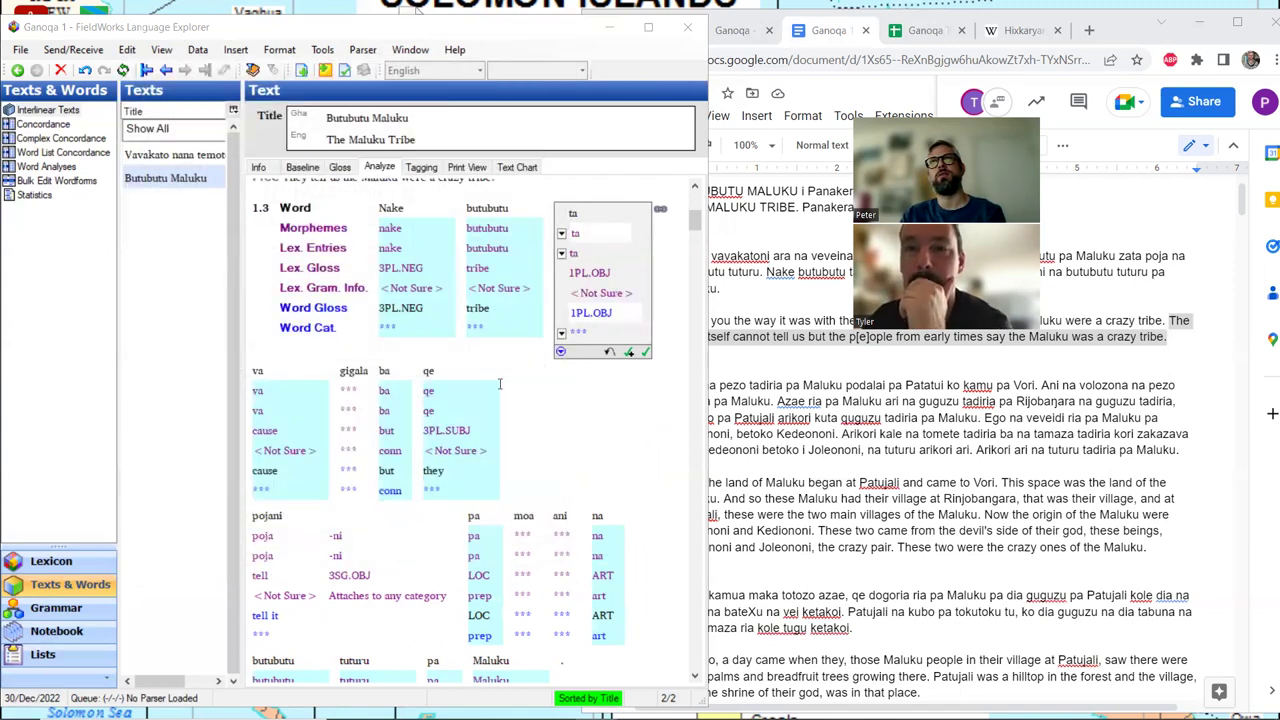
Step: Open zata in sentence 1.2 and begin its word gloss with 'they'
{"action": "scroll", "coordinate": [500, 383], "scroll_direction": "up", "scroll_amount": 5}
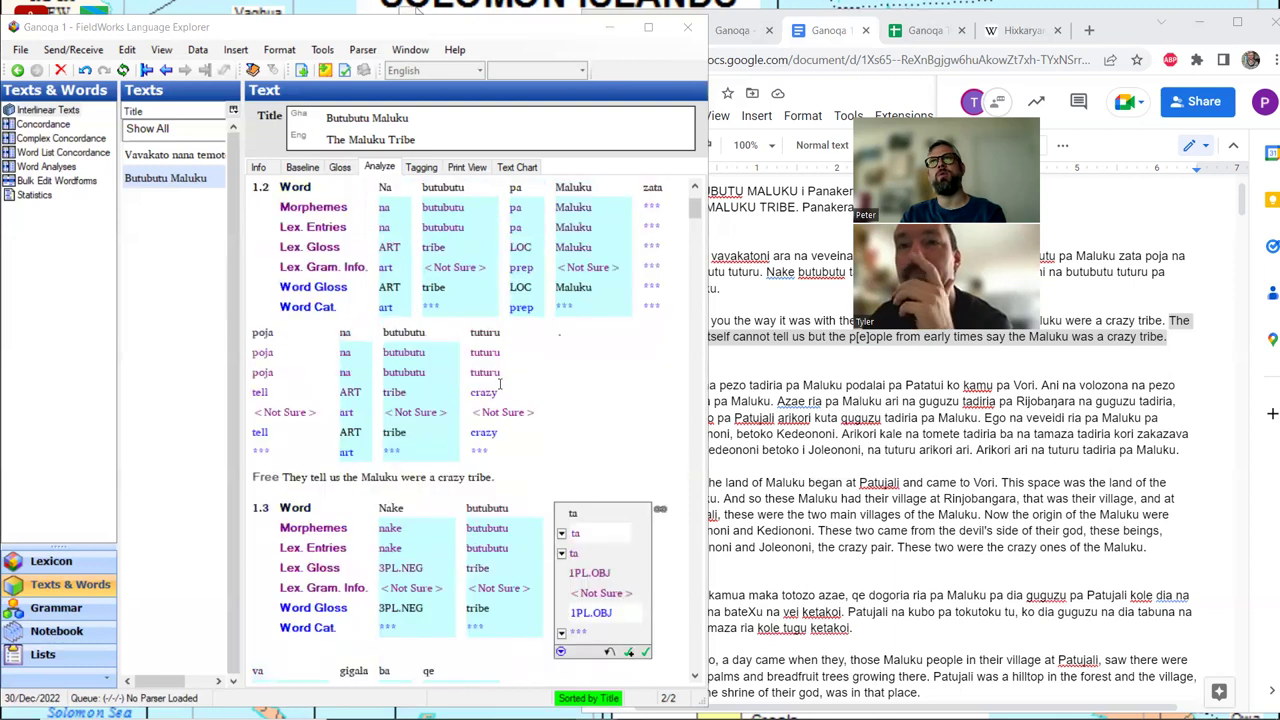
{"action": "scroll", "coordinate": [500, 383], "scroll_direction": "up", "scroll_amount": 1}
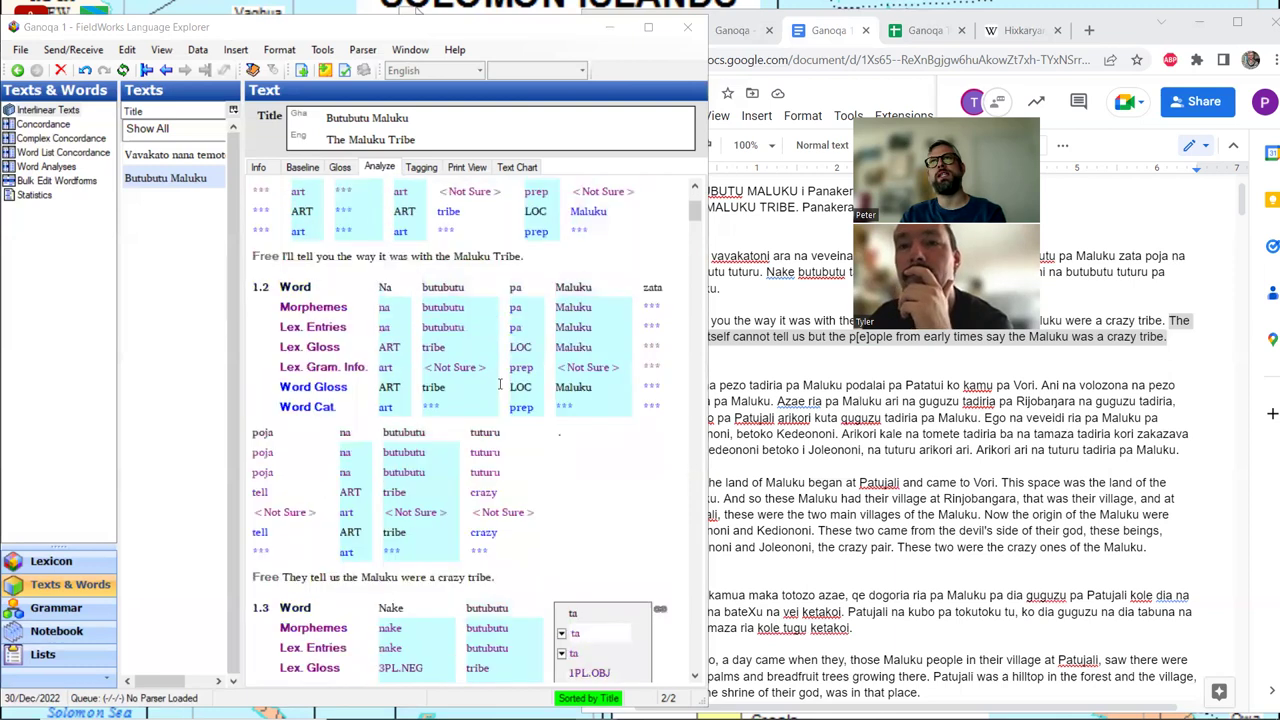
{"action": "left_click", "coordinate": [654, 289]}
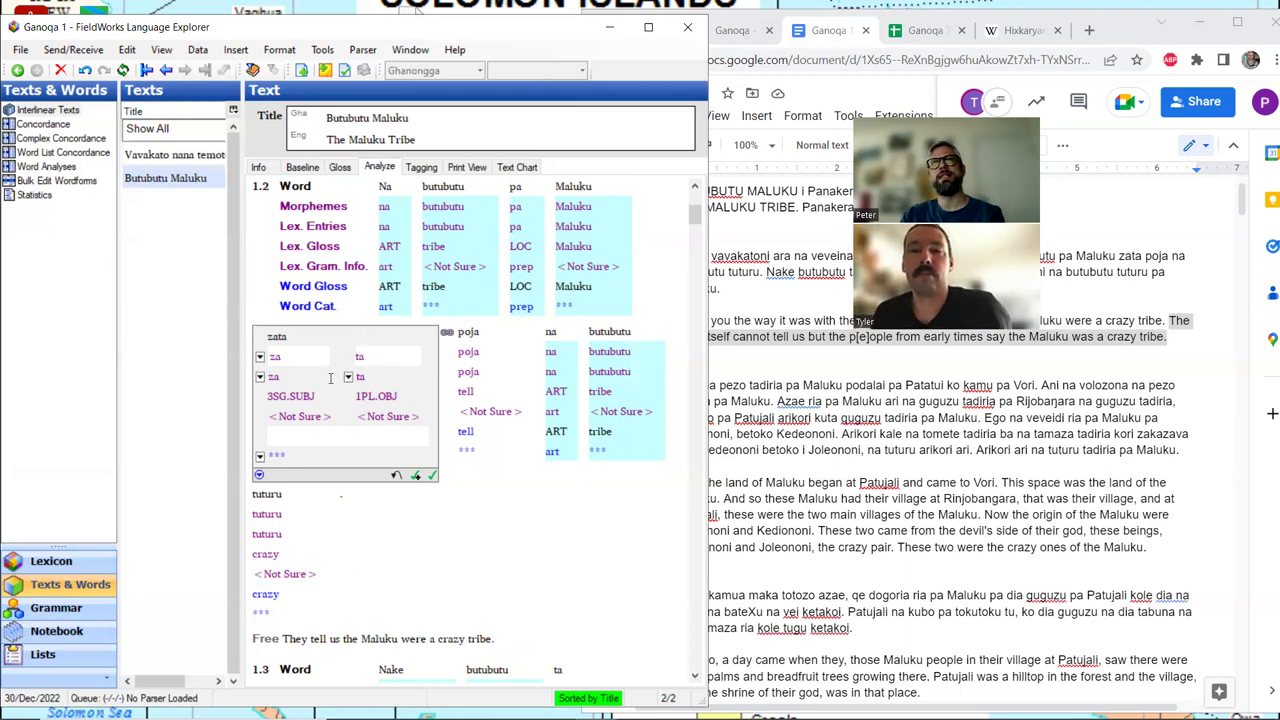
{"action": "left_click", "coordinate": [292, 437]}
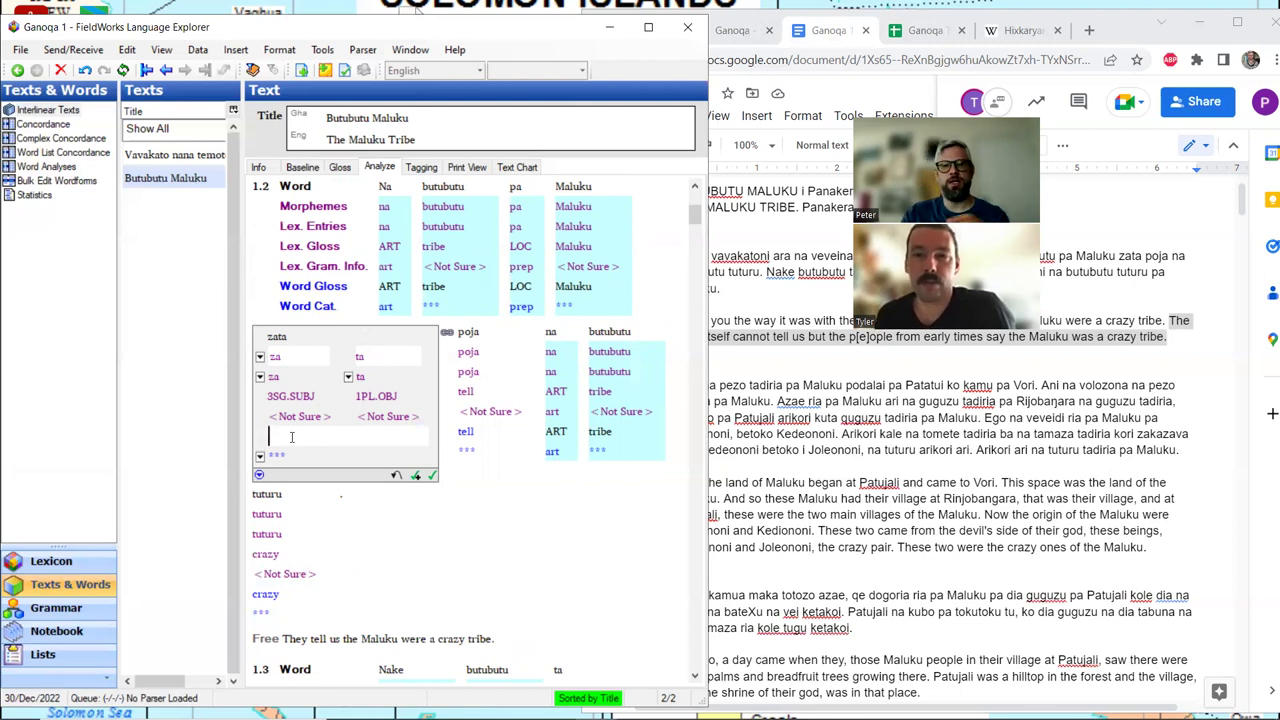
{"action": "type", "text": "they us"}
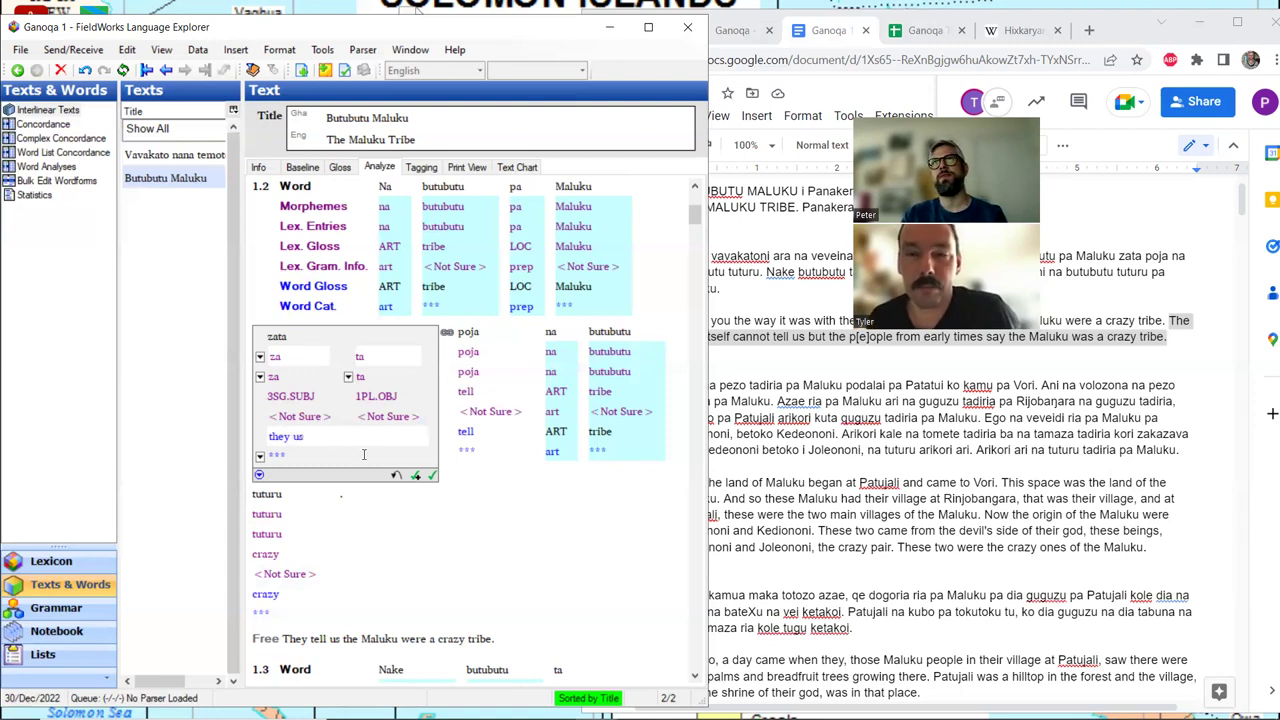
{"action": "left_click", "coordinate": [340, 167]}
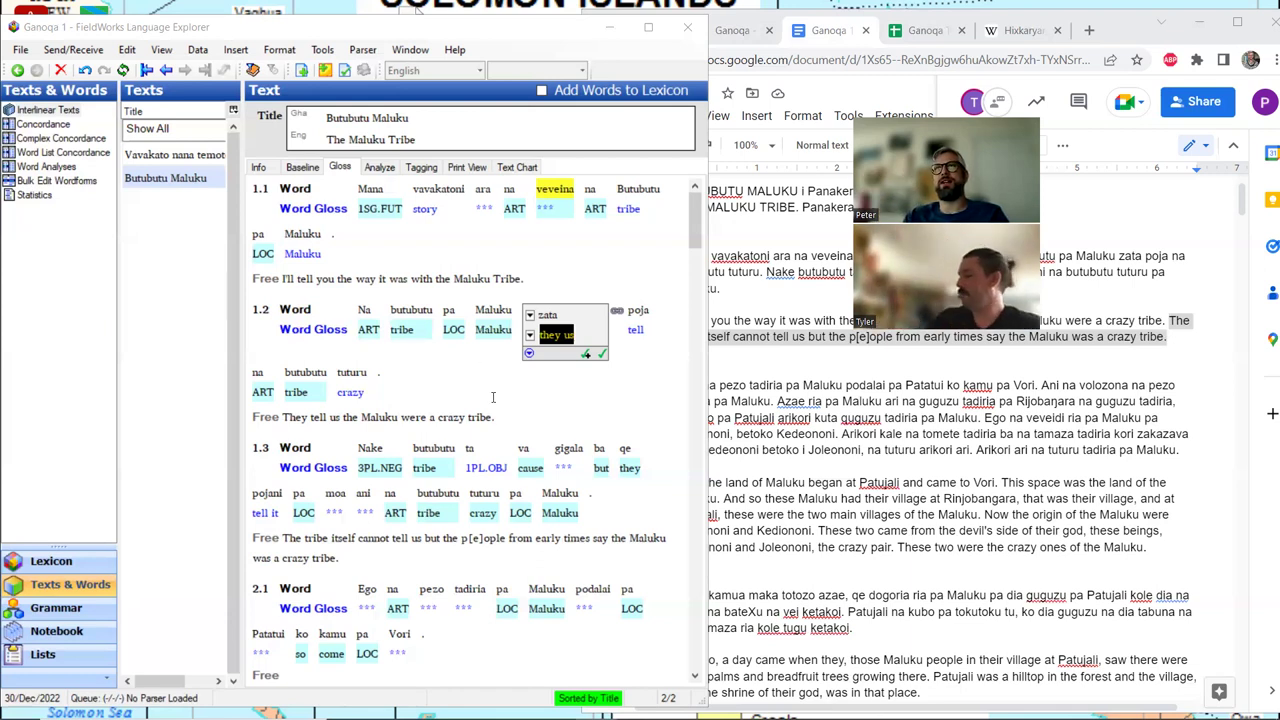
Step: Commit 'they us' as zata's word gloss and scroll down to sentences 2.1–2.3
{"action": "left_click", "coordinate": [497, 418]}
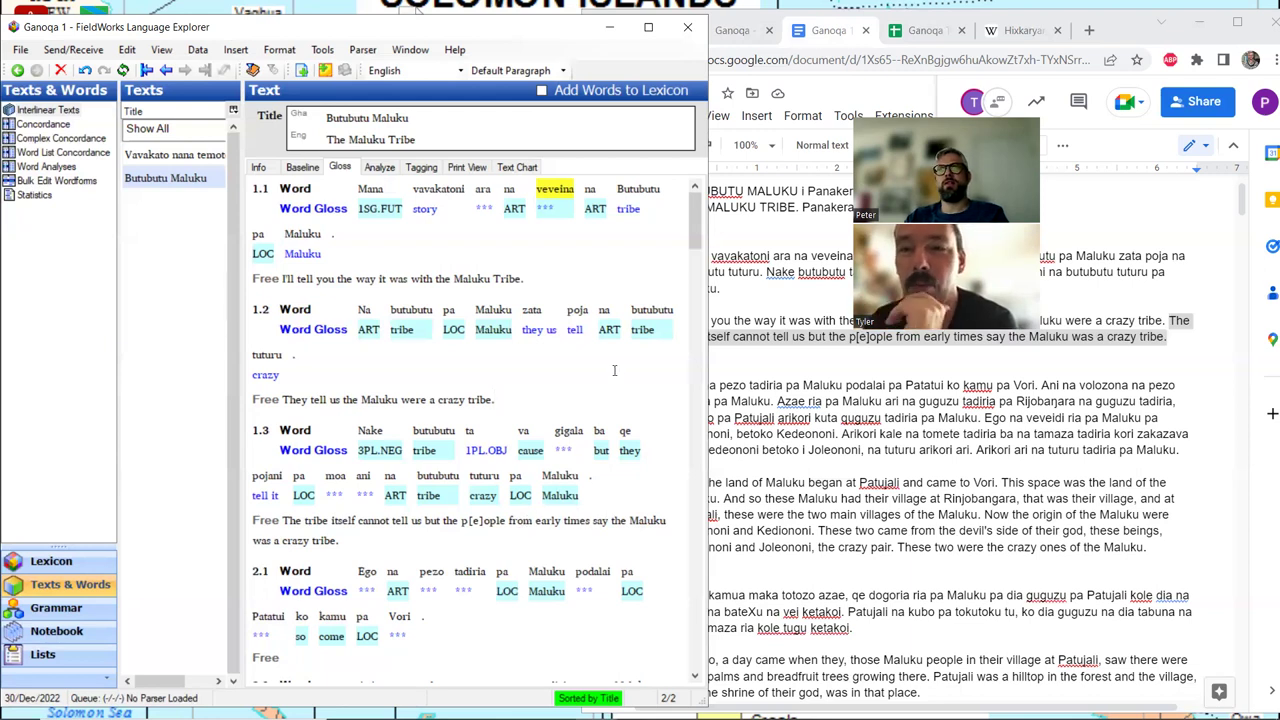
{"action": "scroll", "coordinate": [530, 366], "scroll_direction": "down", "scroll_amount": 2}
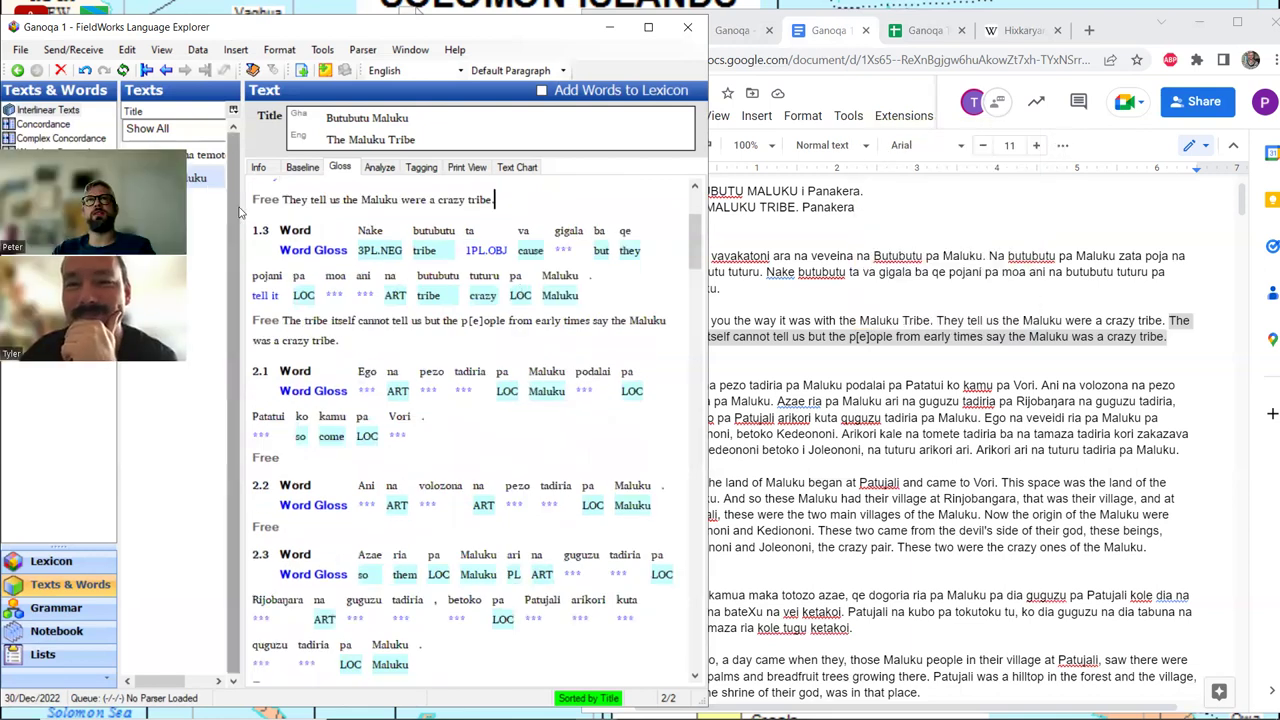
Step: Paste 'Now the land of Maluku began at Patujali and came to Vori.' as line 2.1's free translation
{"action": "left_click_drag", "start_coordinate": [240, 207], "coordinate": [204, 207]}
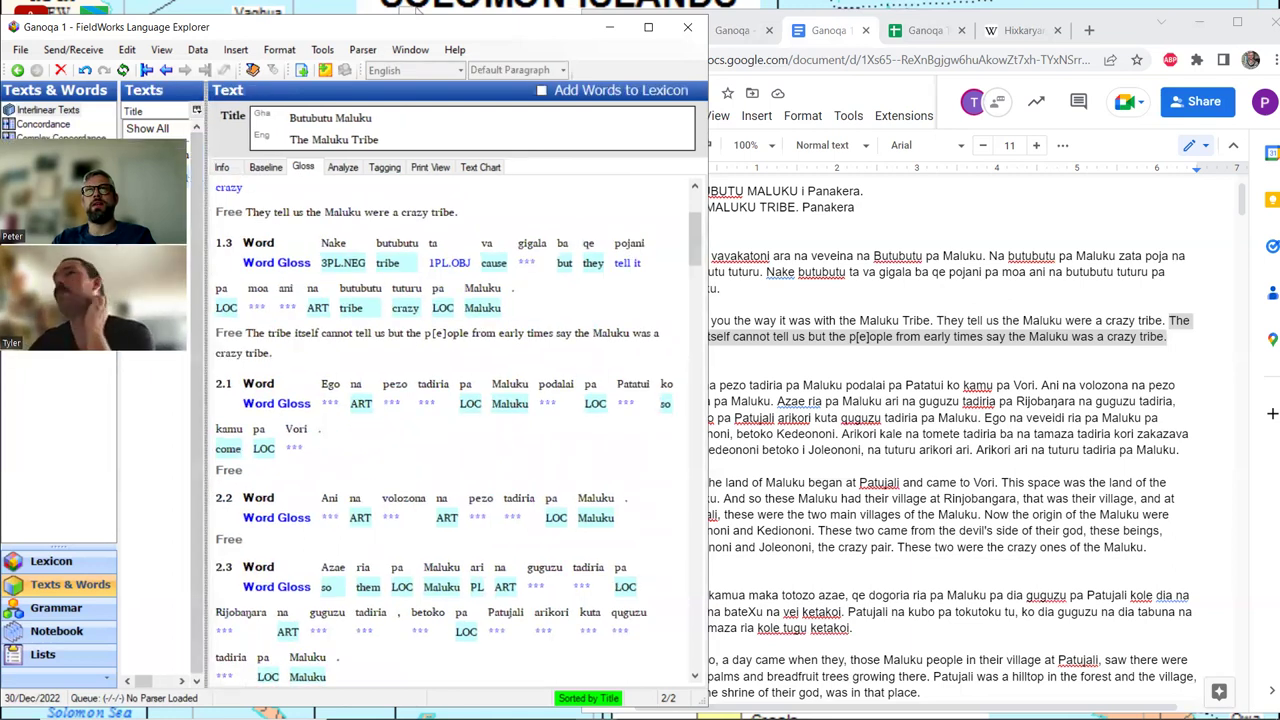
{"action": "left_click", "coordinate": [810, 355]}
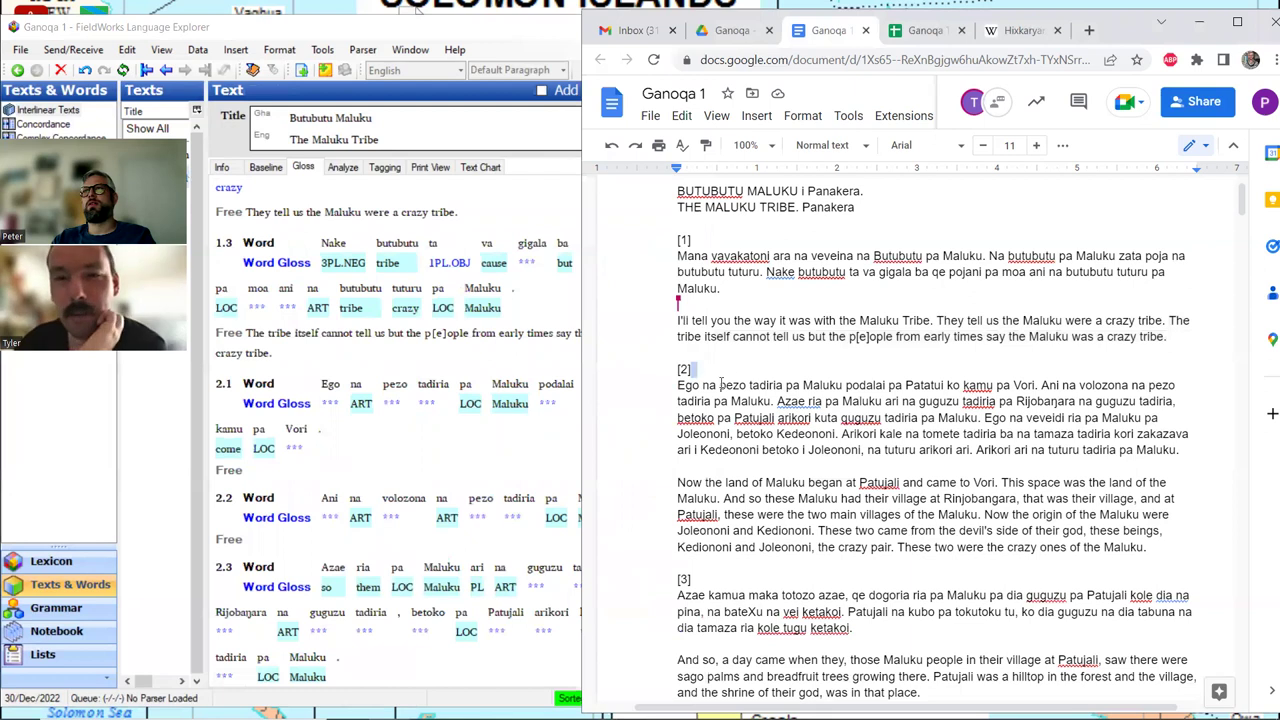
{"action": "scroll", "coordinate": [700, 390], "scroll_direction": "down", "scroll_amount": 2}
{"action": "left_click_drag", "start_coordinate": [673, 398], "coordinate": [1002, 399]}
{"action": "key", "text": "ctrl+c"}
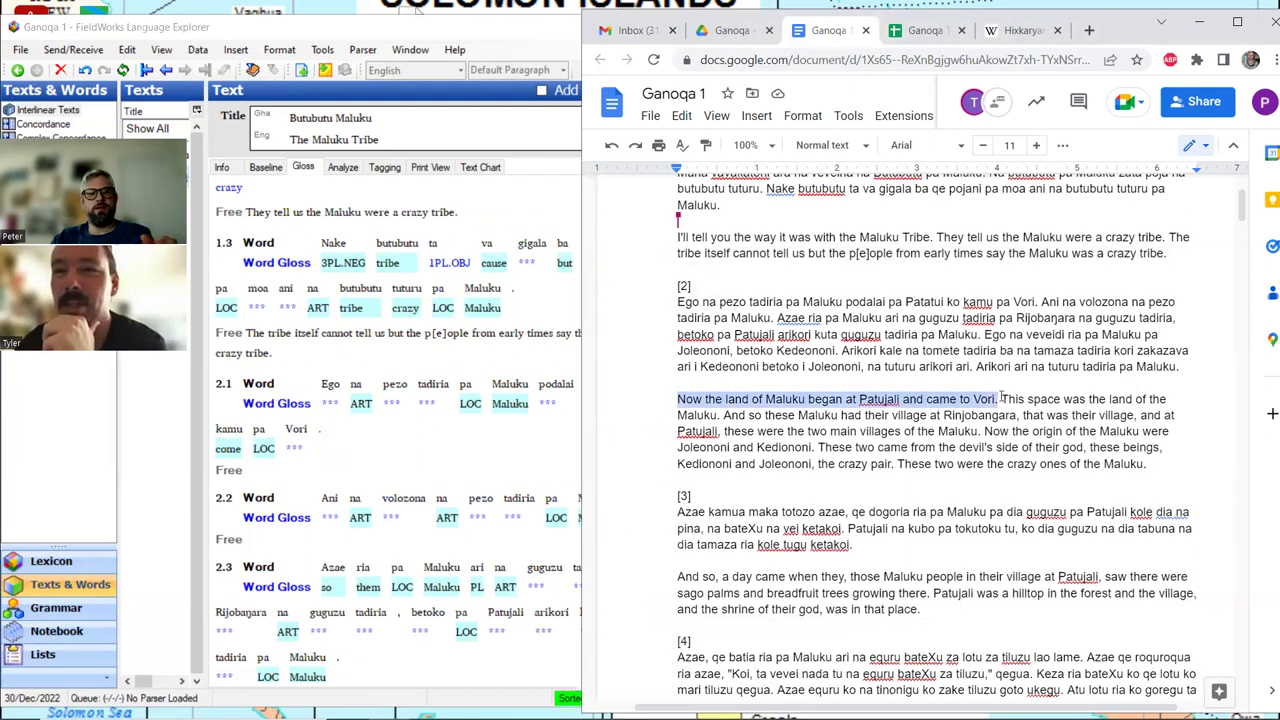
{"action": "left_click", "coordinate": [290, 476]}
{"action": "key", "text": "ctrl+v"}
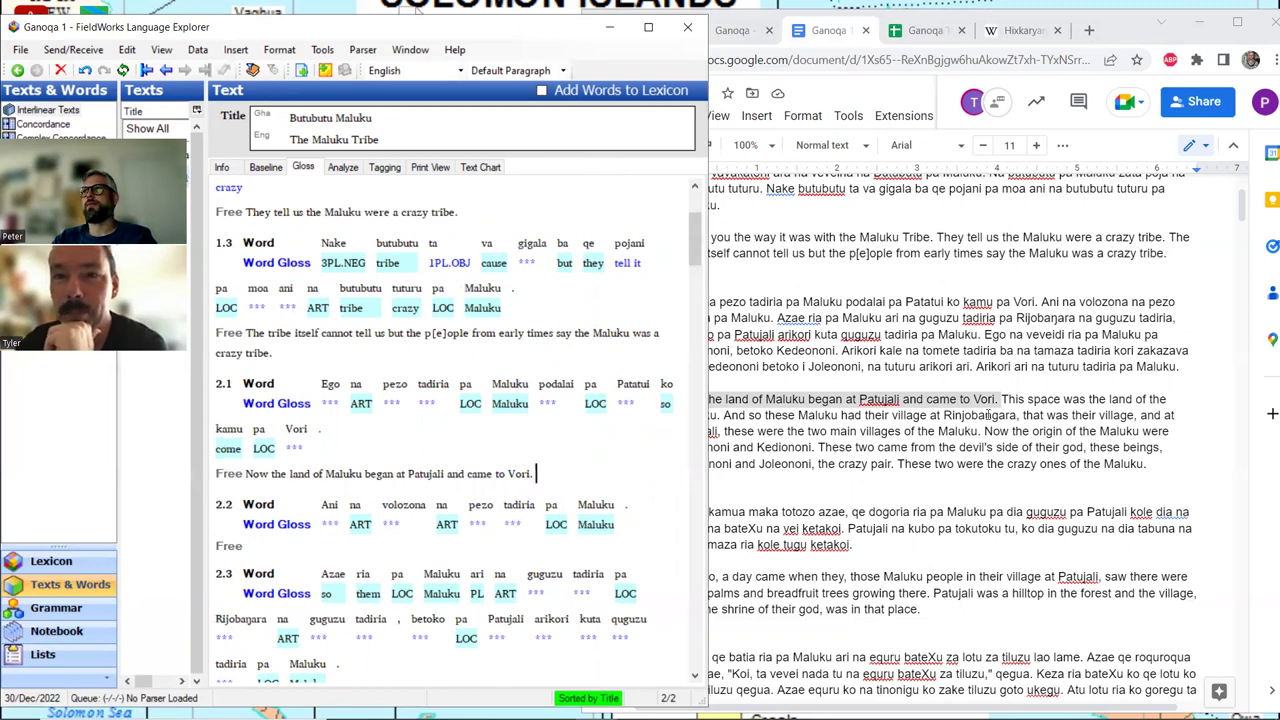
Step: Select the next English sentence in the Google Doc story text
{"action": "left_click", "coordinate": [995, 406]}
{"action": "left_click_drag", "start_coordinate": [1001, 400], "coordinate": [721, 415]}
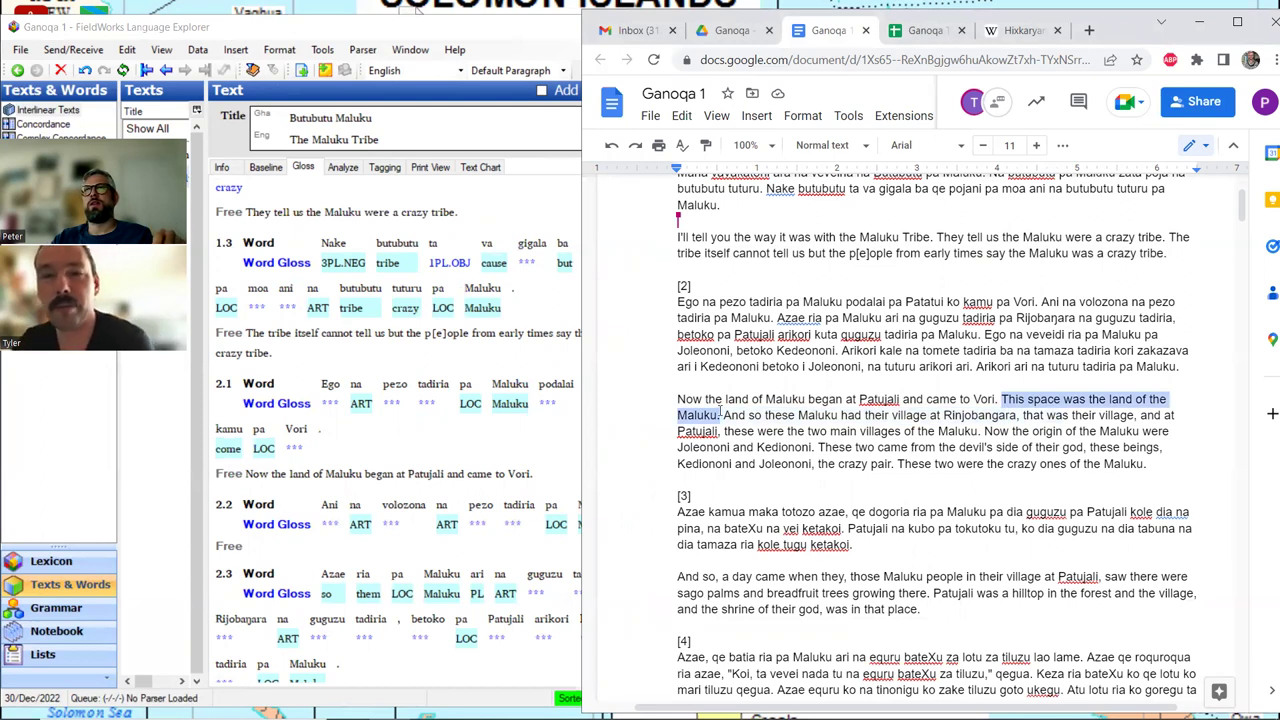
{"action": "left_click", "coordinate": [484, 480]}
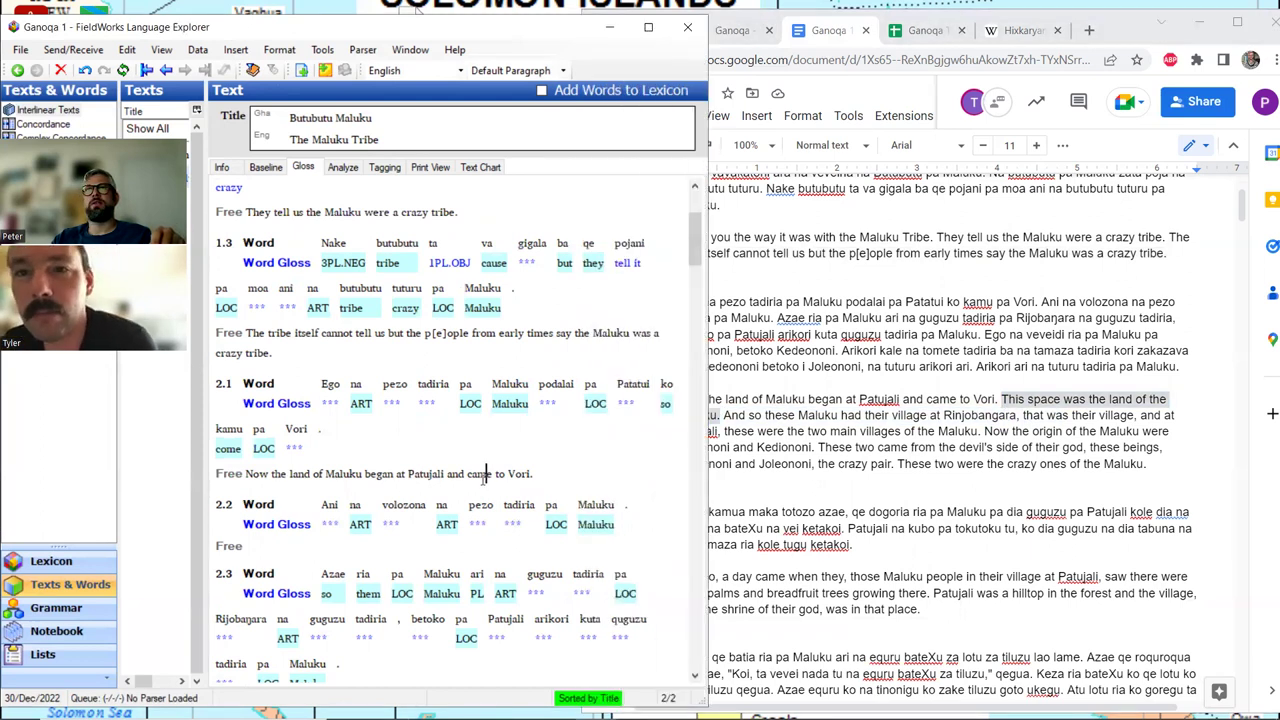
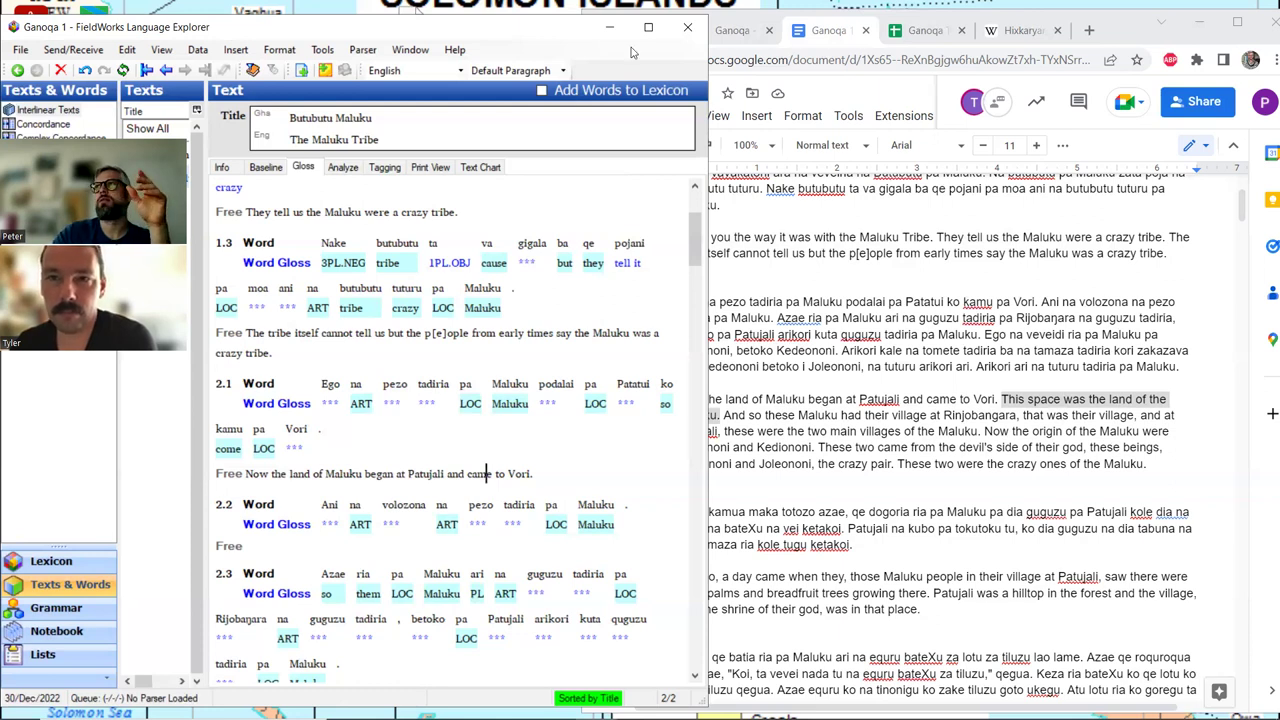
Step: Search the web for 'patujali solomon islands' and check its map location
{"action": "left_click", "coordinate": [1087, 31]}
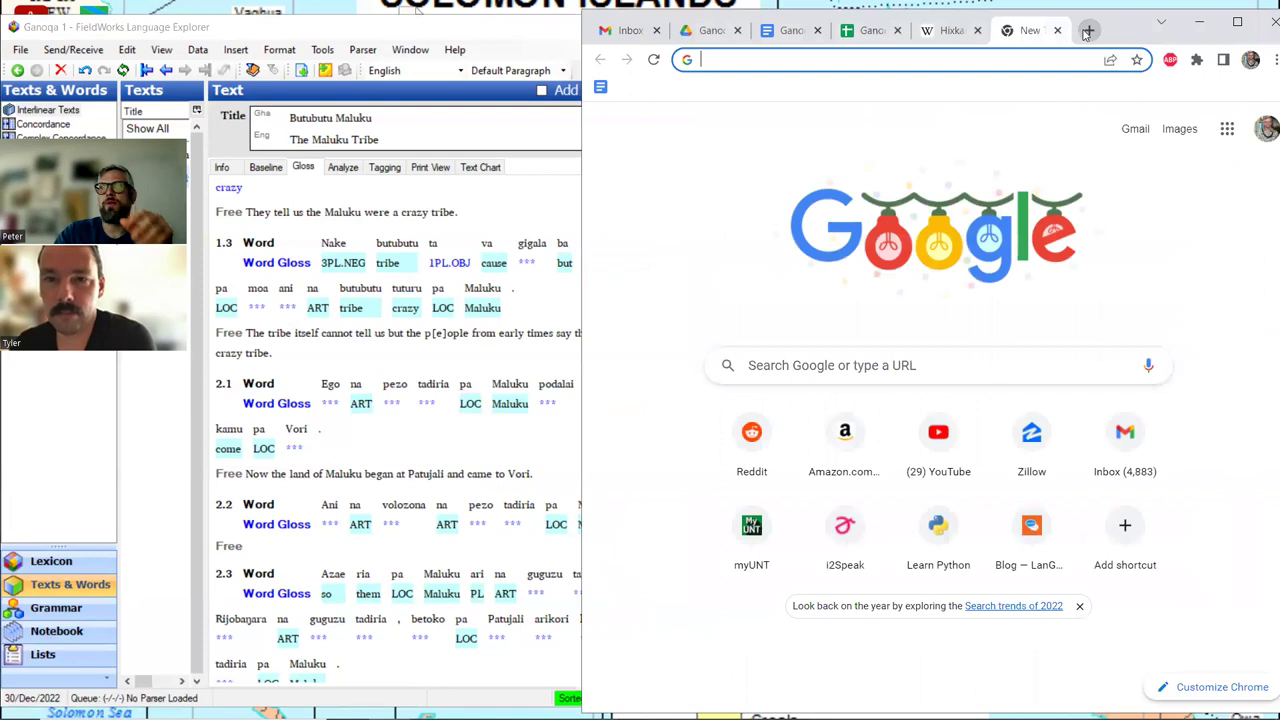
{"action": "type", "text": "pat"}
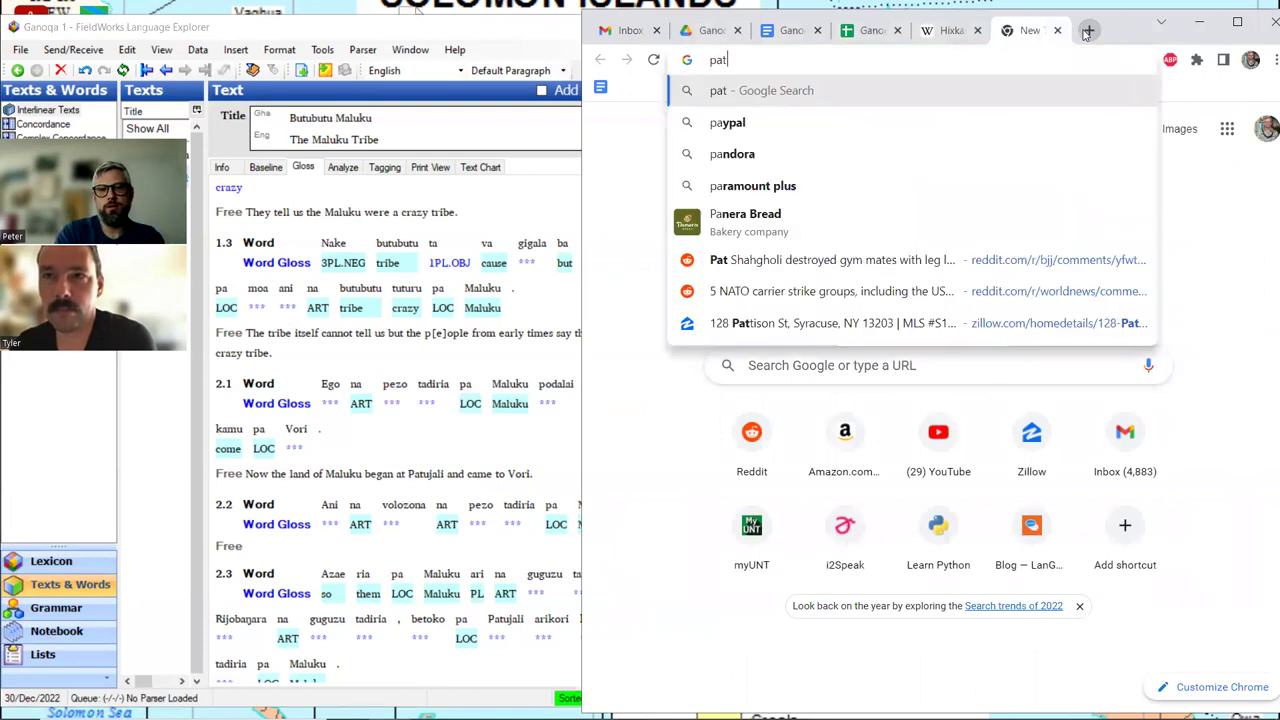
{"action": "type", "text": "ujali "}
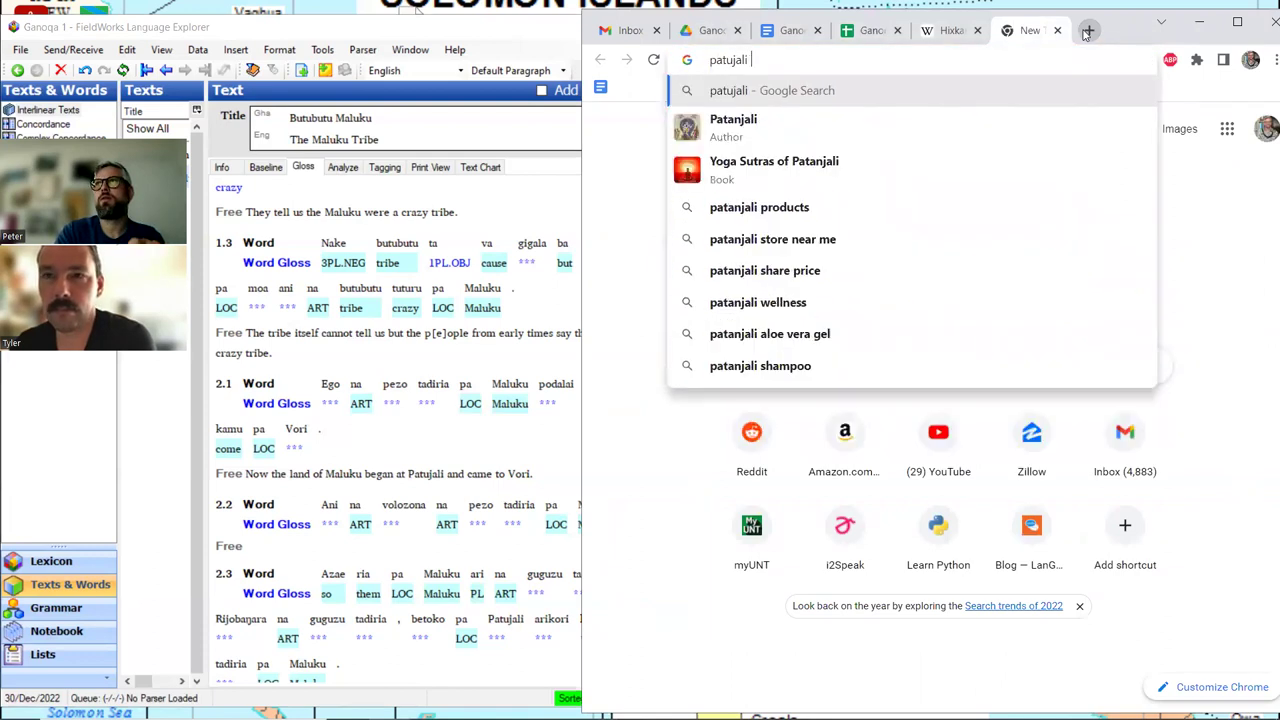
{"action": "type", "text": "solomon islands"}
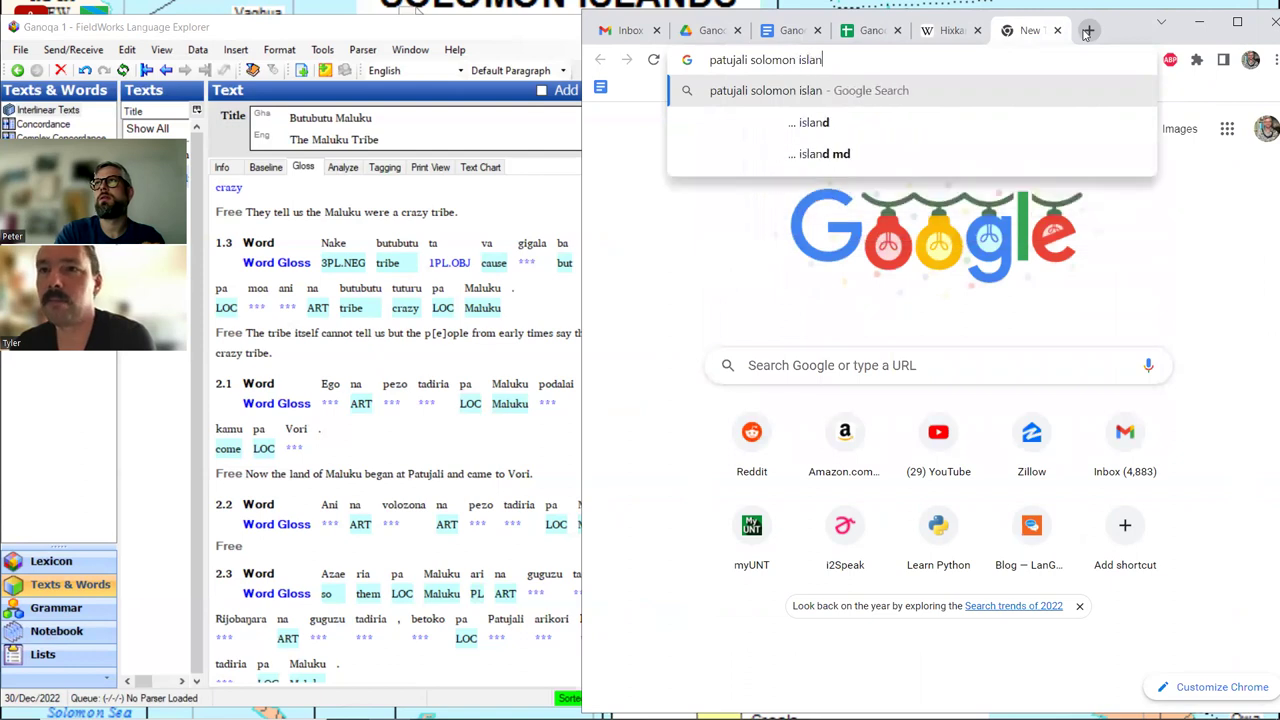
{"action": "key", "text": "Return"}
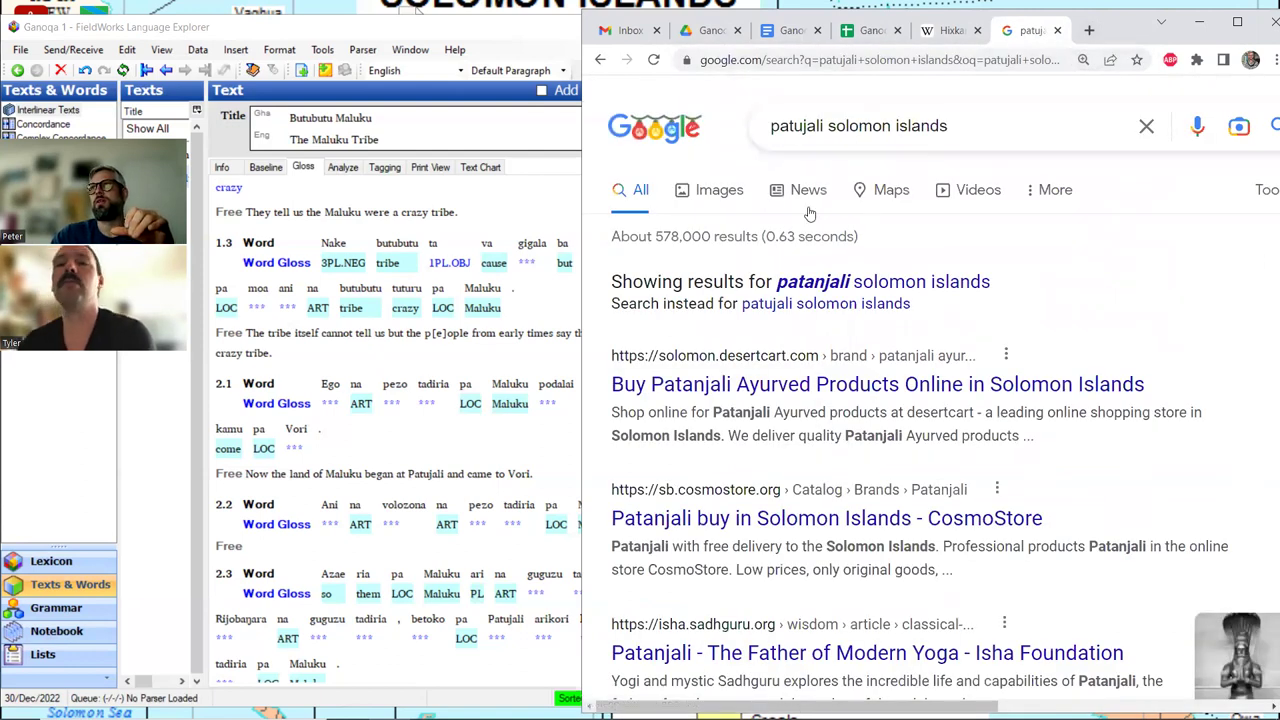
{"action": "left_click", "coordinate": [880, 191]}
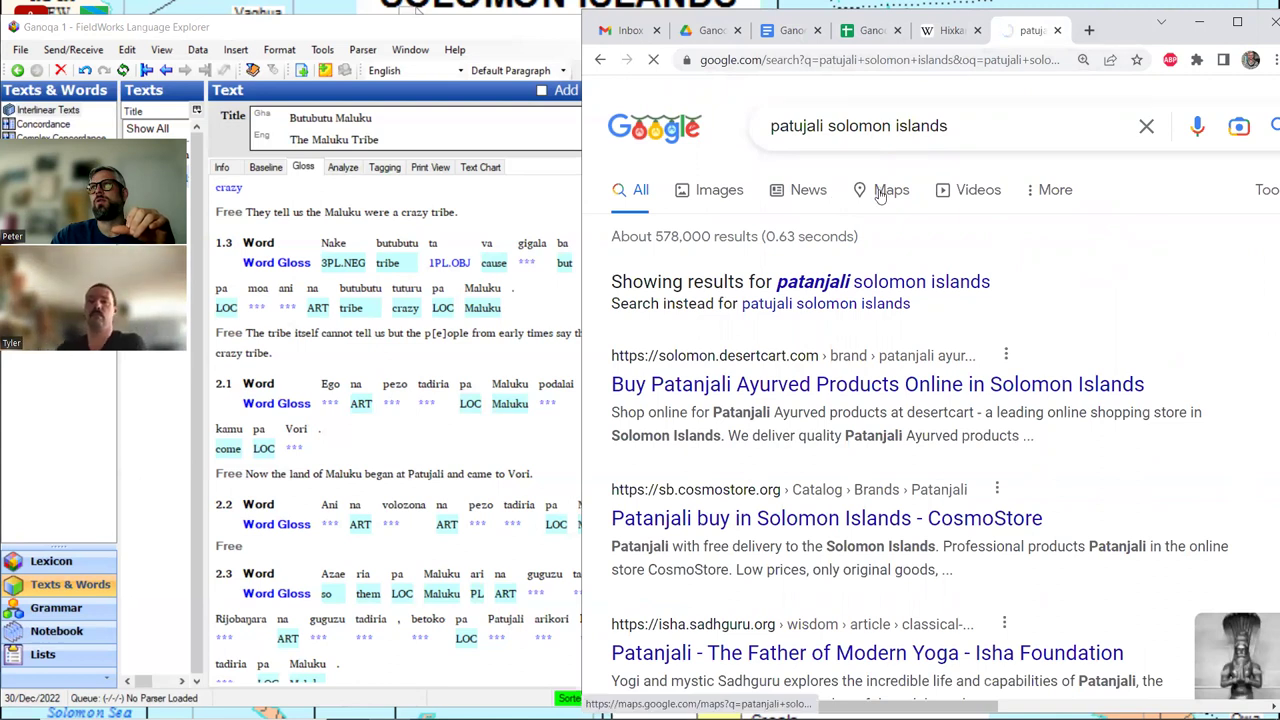
{"action": "left_click", "coordinate": [1057, 30]}
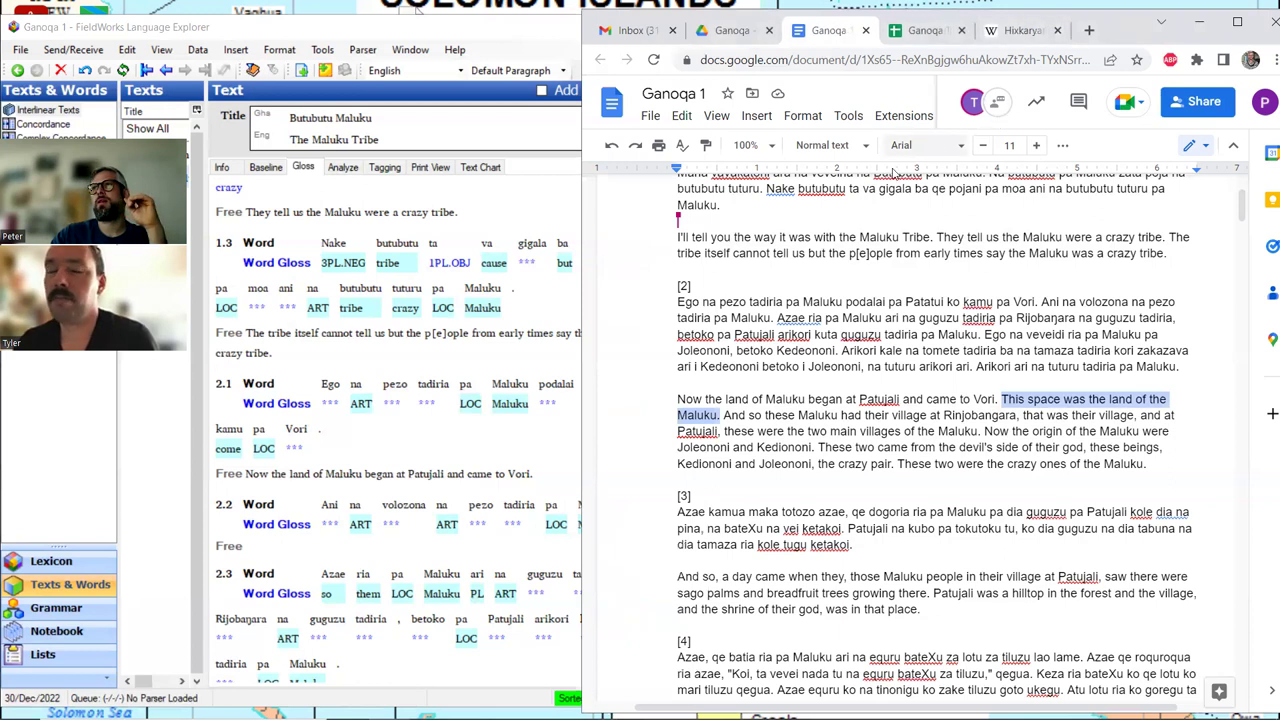
{"action": "left_click", "coordinate": [546, 474]}
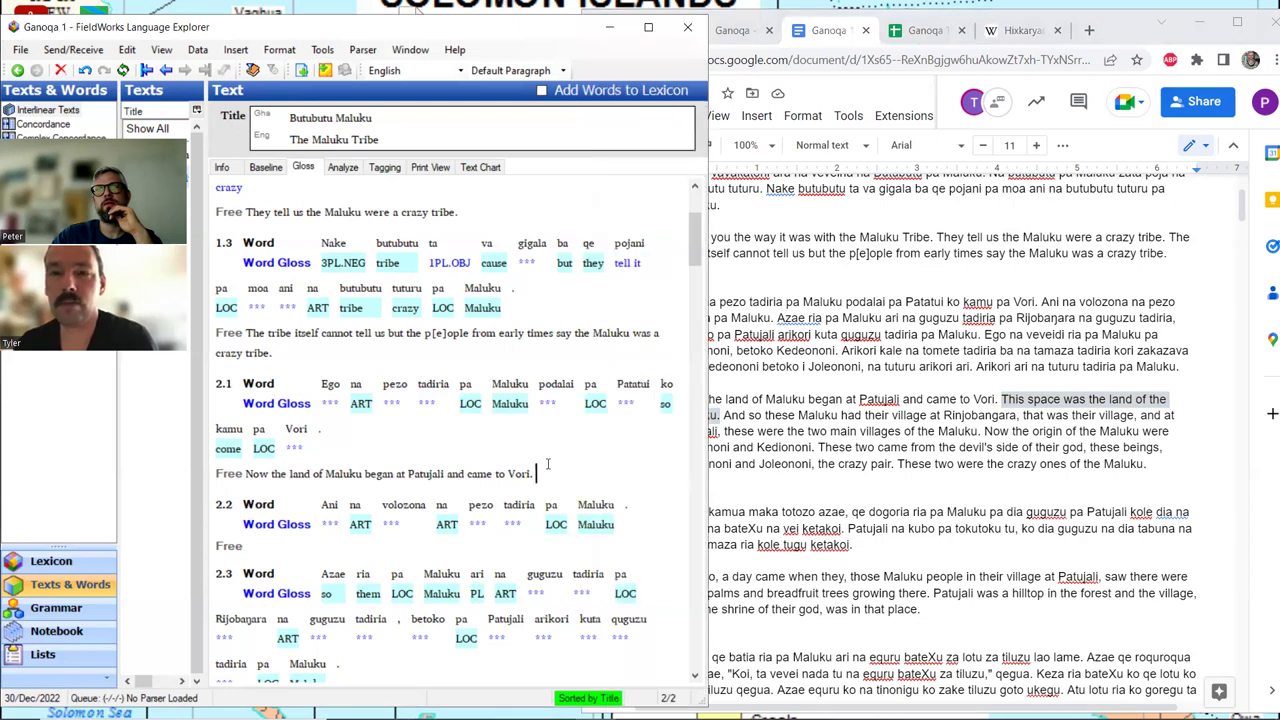
Step: Create a new lexical entry for Patatui glossed 'Patujali'
{"action": "left_click", "coordinate": [624, 392]}
{"action": "left_click", "coordinate": [343, 167]}
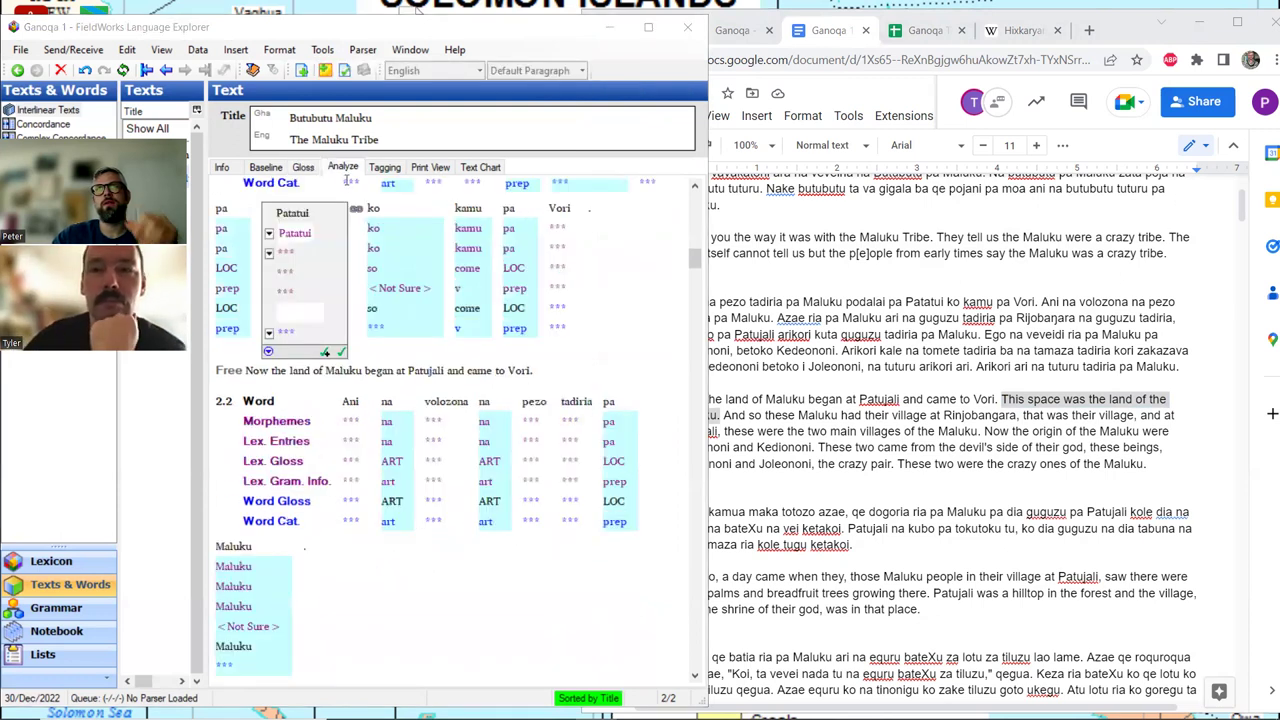
{"action": "left_click", "coordinate": [270, 254]}
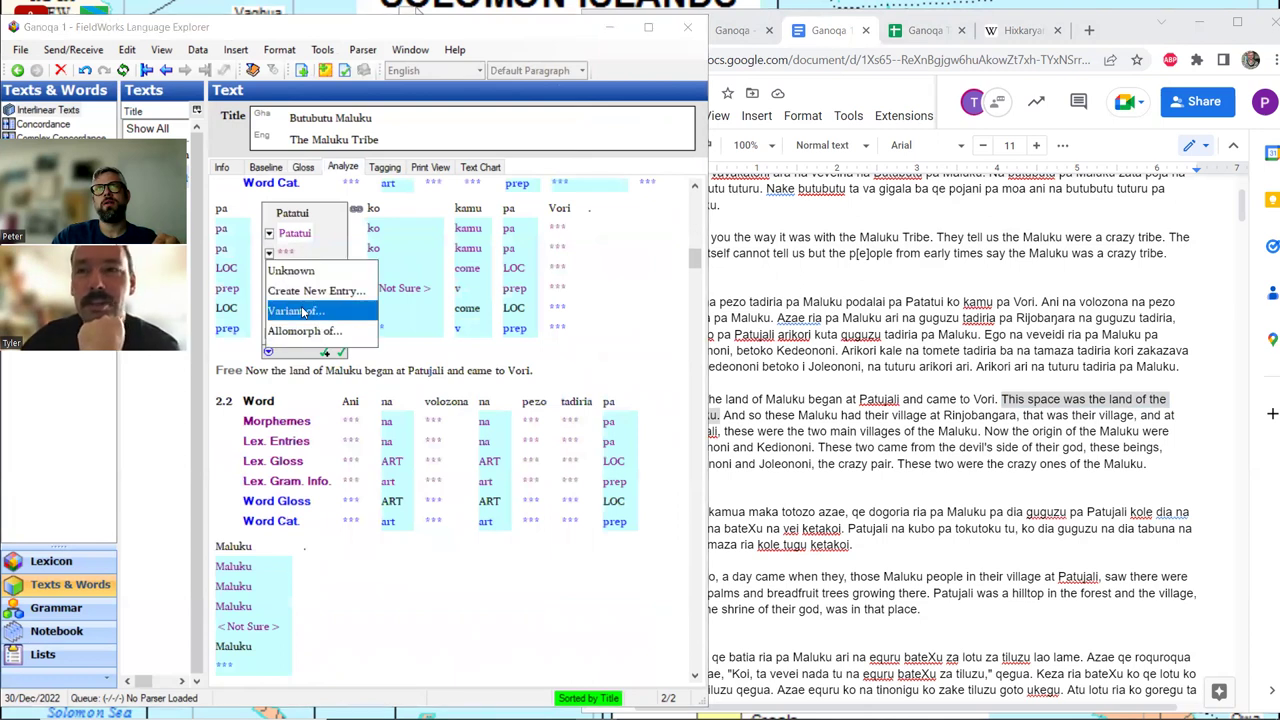
{"action": "left_click", "coordinate": [306, 299]}
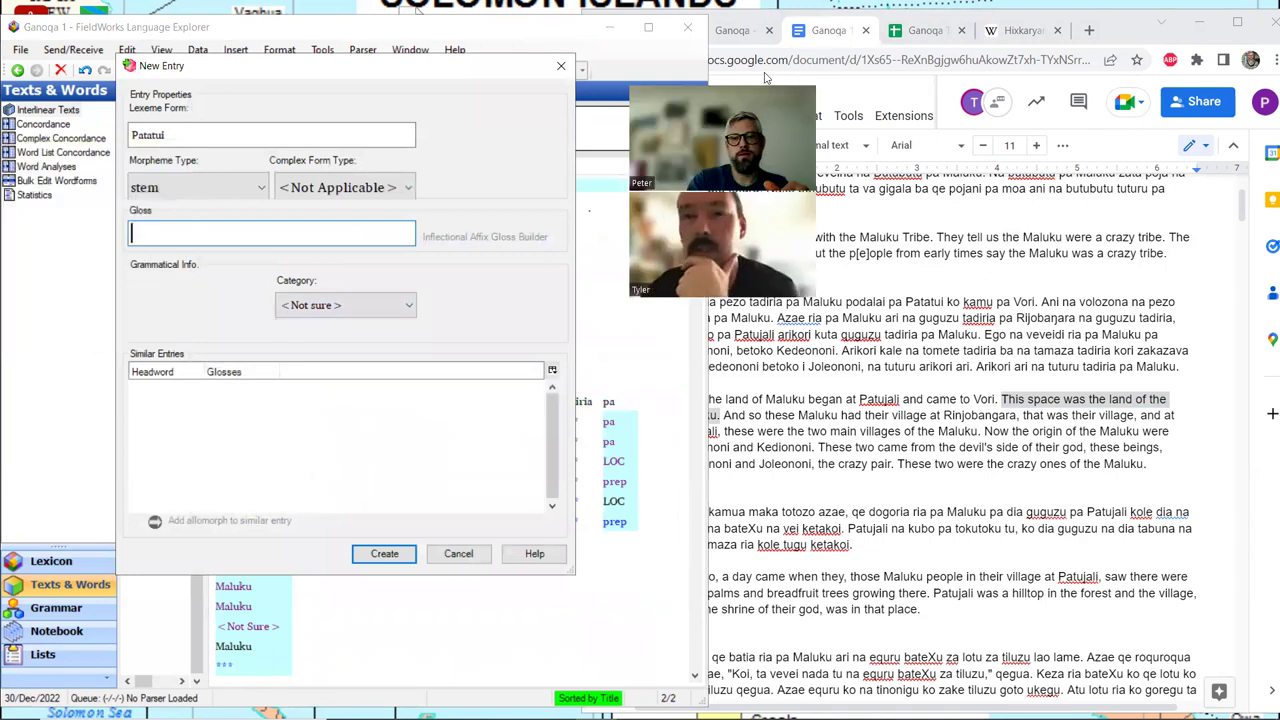
{"action": "type", "text": "Patuj"}
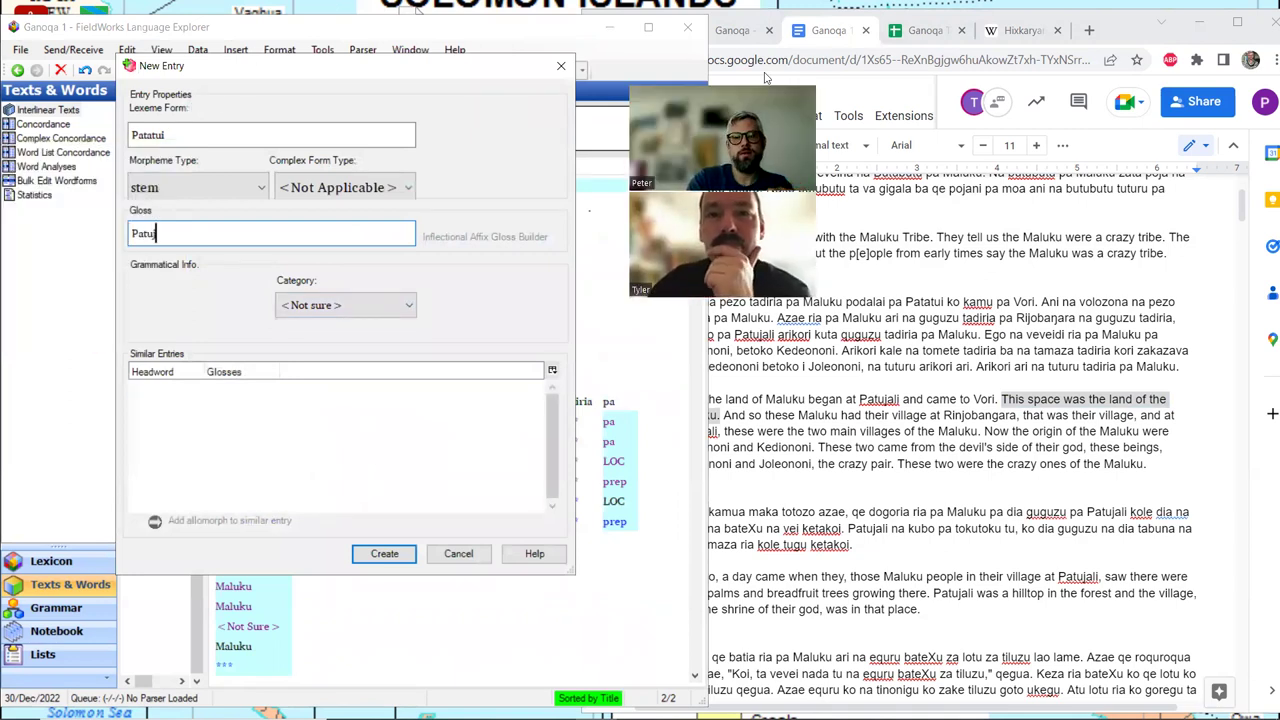
{"action": "type", "text": "ali"}
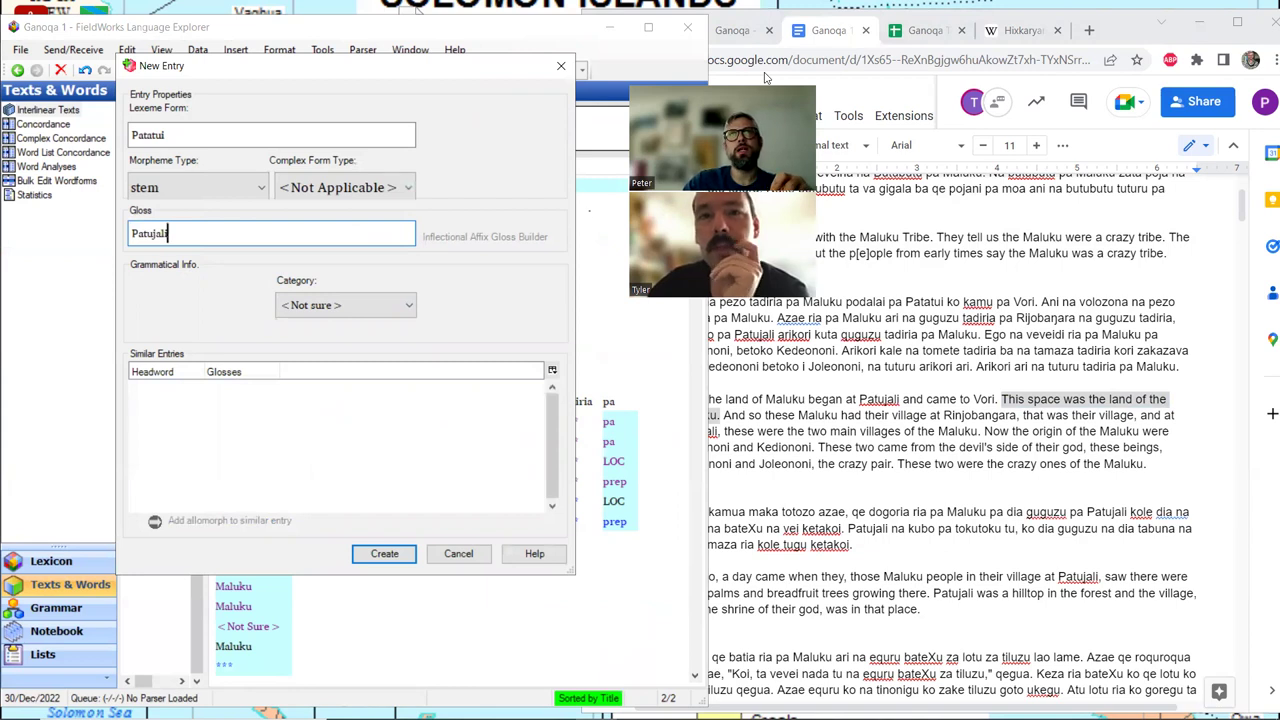
{"action": "left_click", "coordinate": [385, 554]}
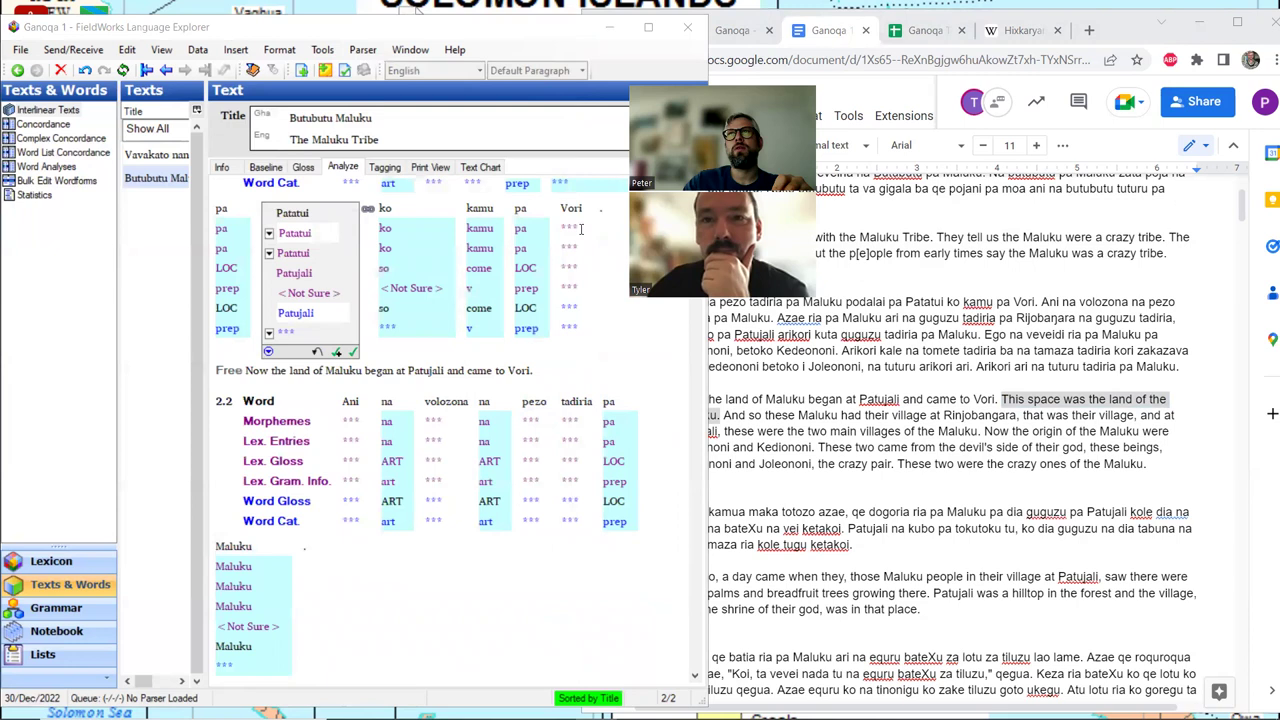
Step: Create a new lexical entry for Vori glossed 'Vori', then view the baseline text
{"action": "left_click", "coordinate": [578, 229]}
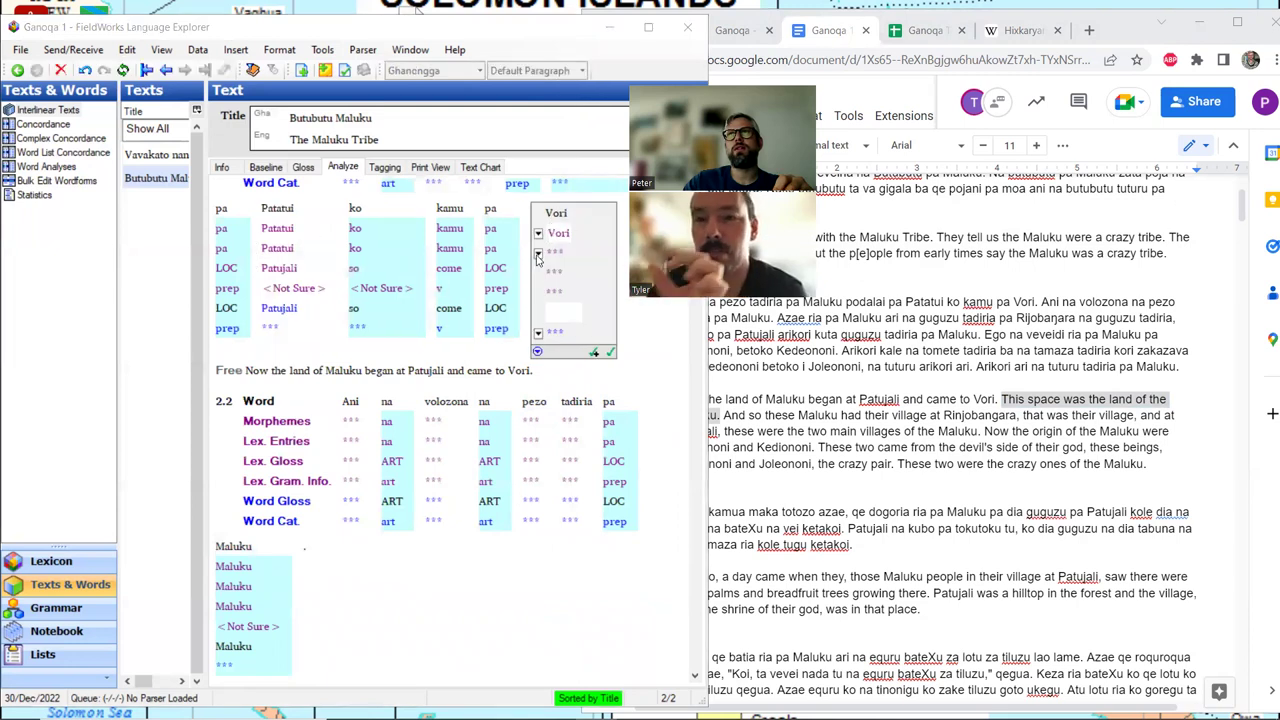
{"action": "left_click", "coordinate": [538, 256]}
{"action": "left_click", "coordinate": [570, 293]}
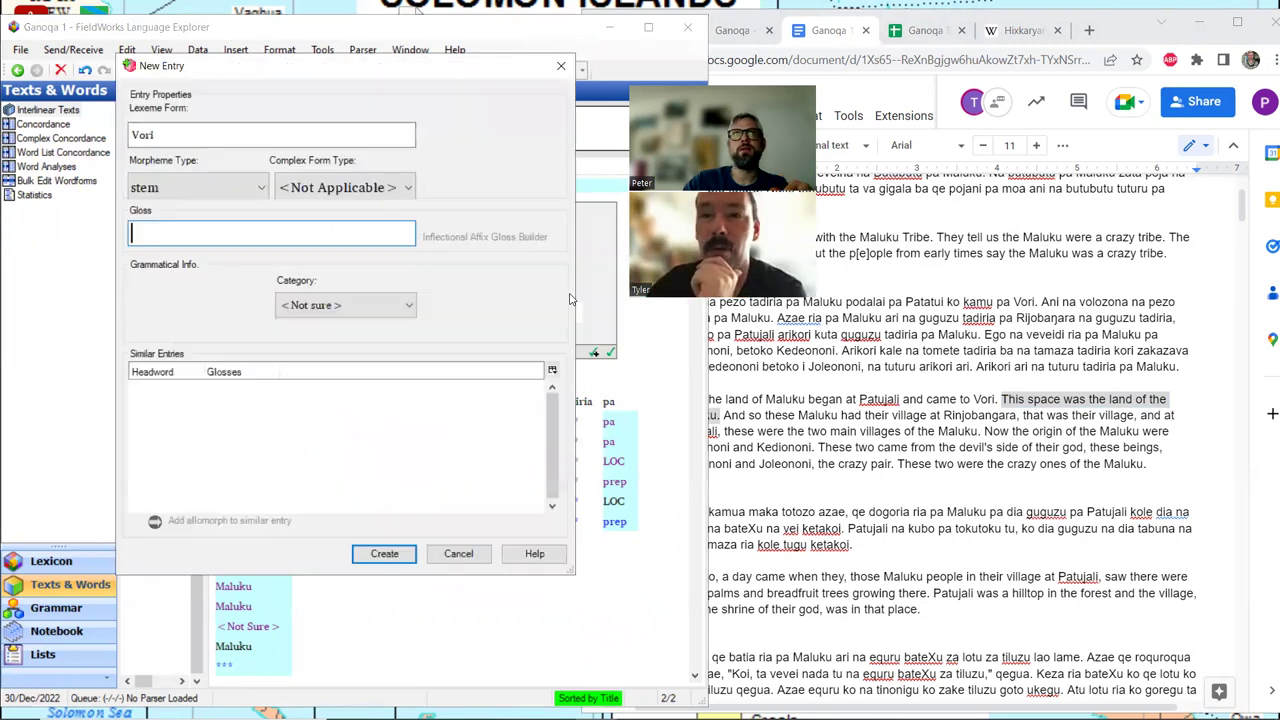
{"action": "type", "text": "Vori"}
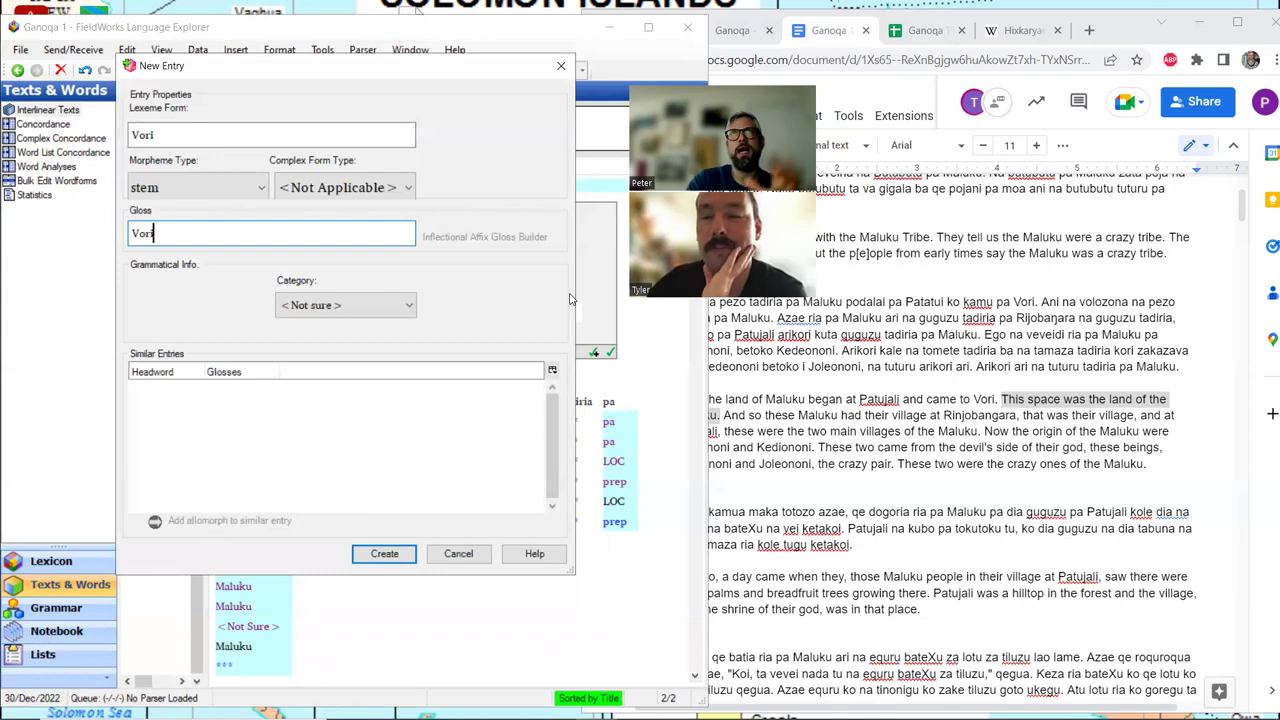
{"action": "left_click", "coordinate": [385, 553]}
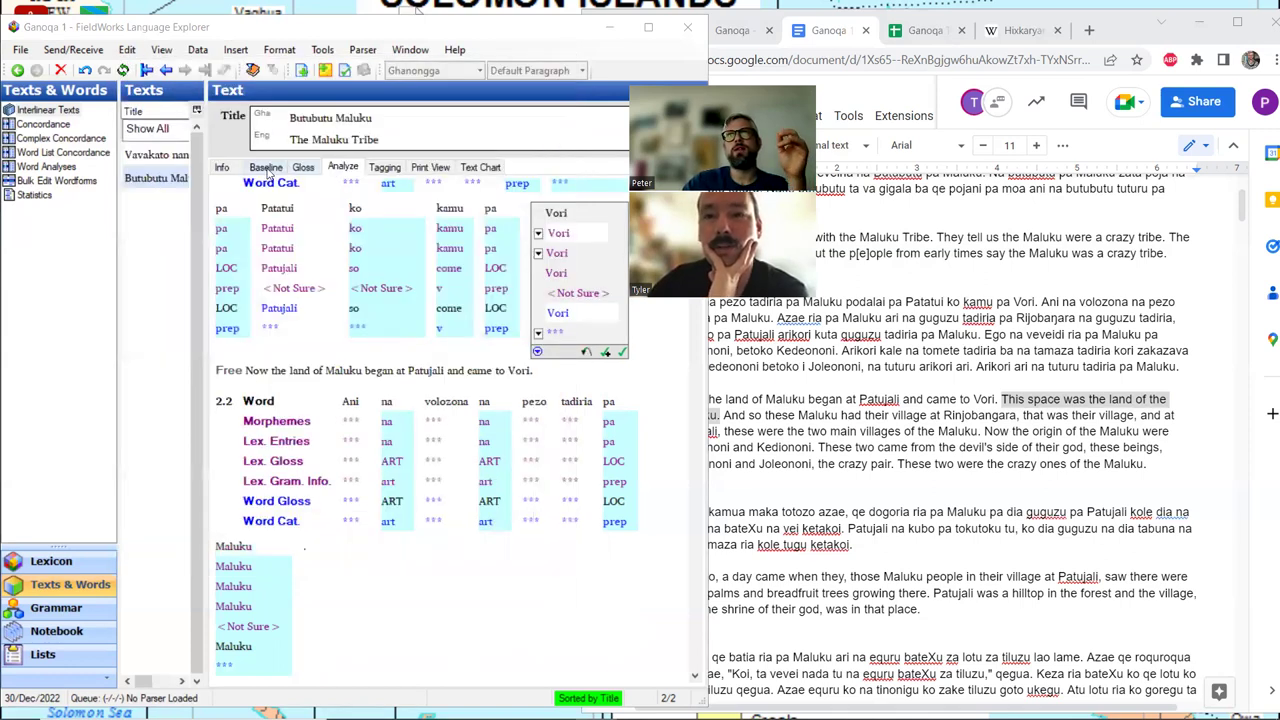
{"action": "left_click", "coordinate": [266, 168]}
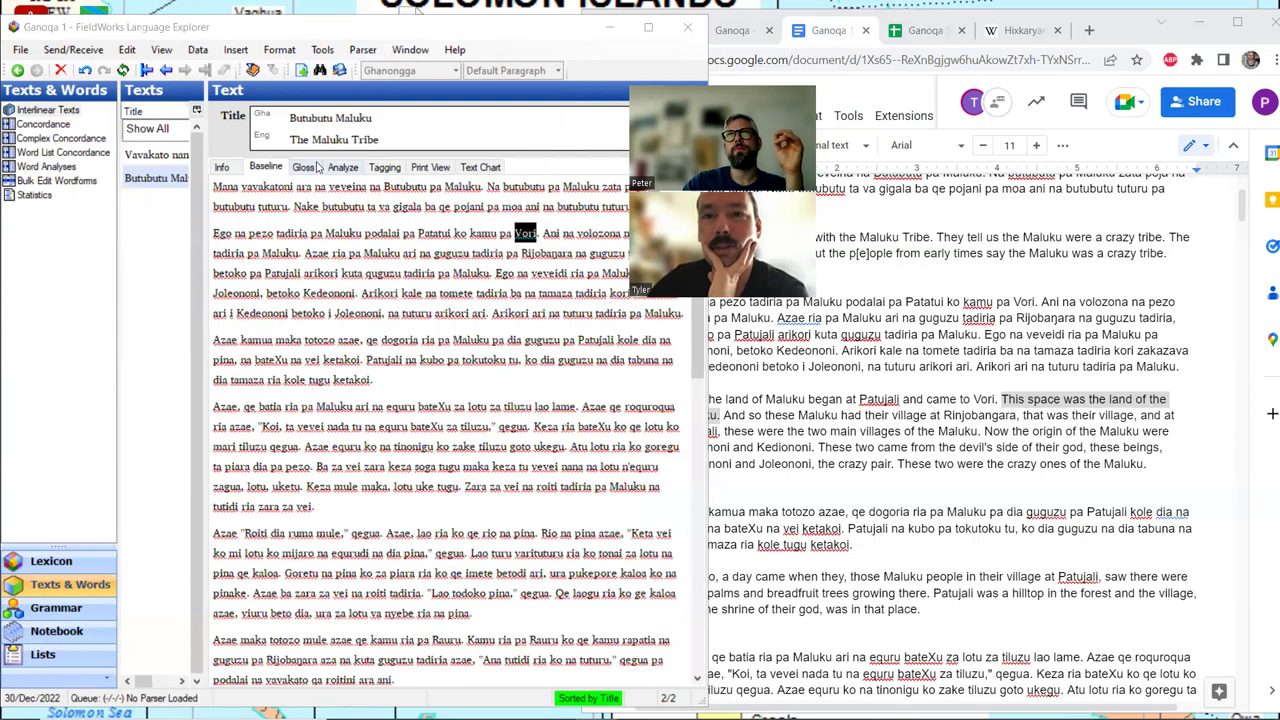
Step: Show the word-gloss view of the Maluku Tribe text at line 2.1
{"action": "left_click", "coordinate": [312, 167]}
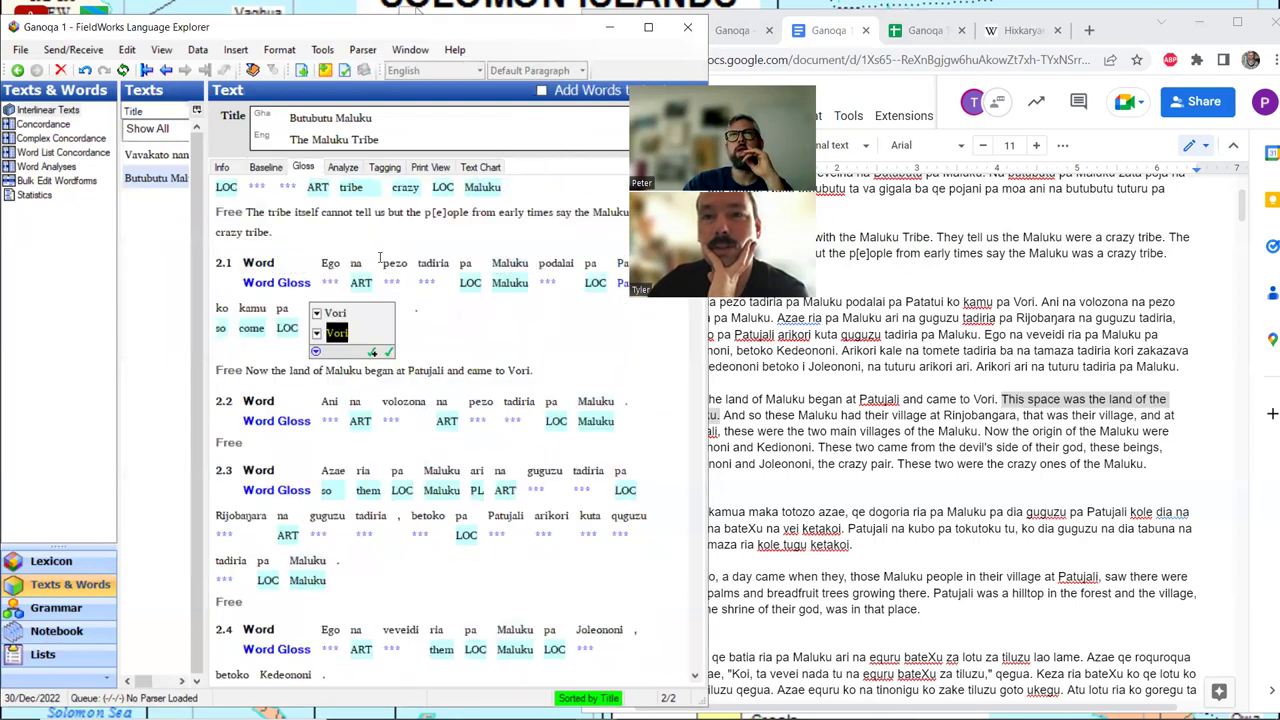
{"action": "scroll", "coordinate": [380, 258], "scroll_direction": "up", "scroll_amount": 2}
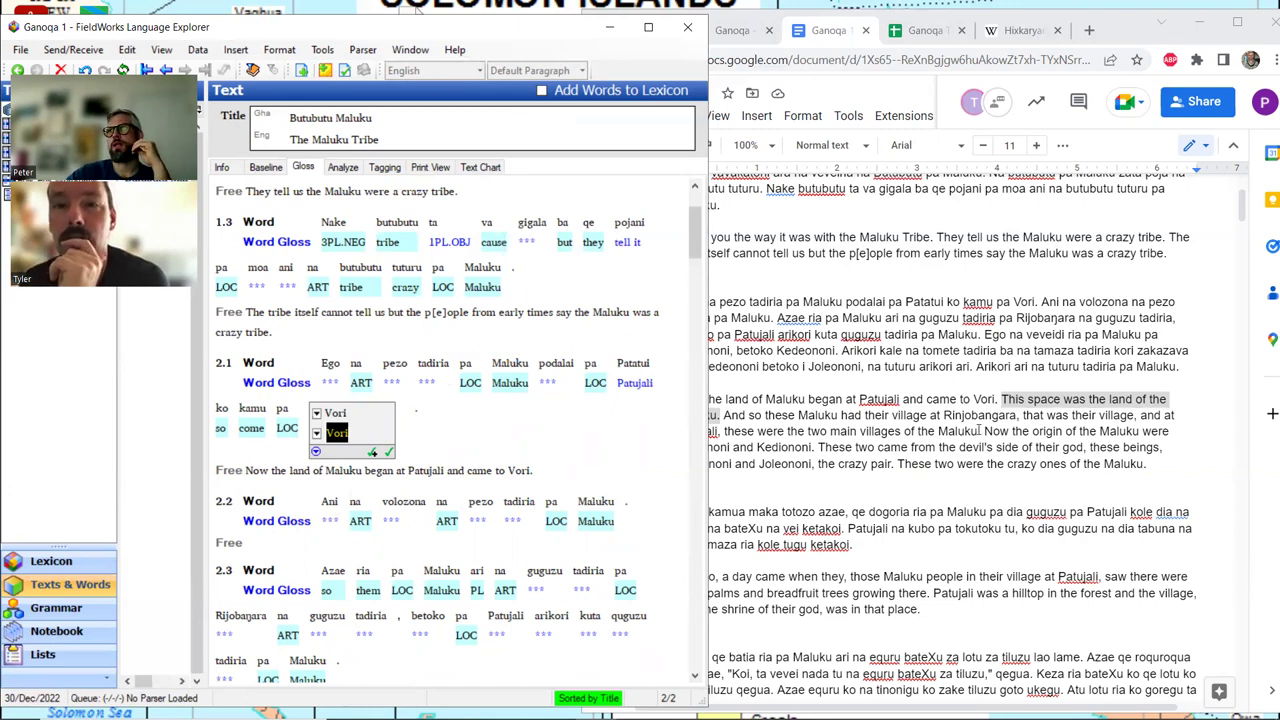
Step: Copy 'This space was the land of the Maluku.' from the Google Doc into line 2.2's free translation
{"action": "left_click", "coordinate": [723, 415]}
{"action": "left_click_drag", "start_coordinate": [755, 415], "coordinate": [1018, 418]}
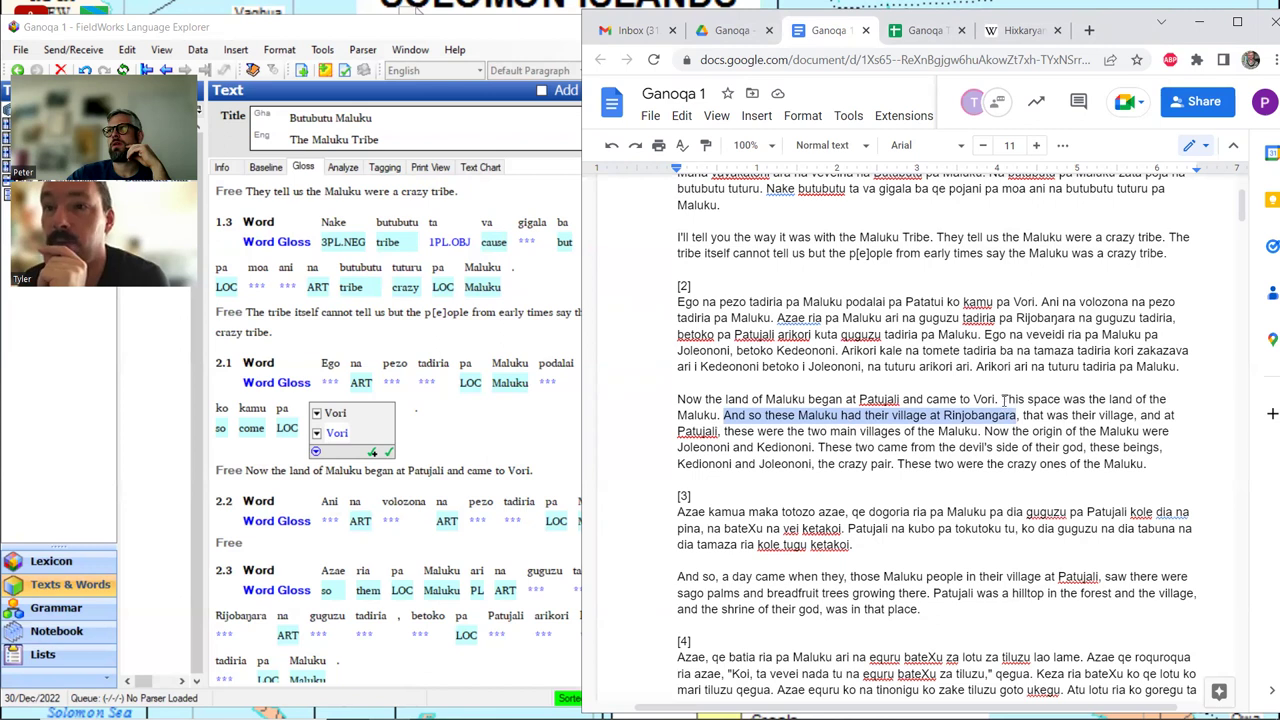
{"action": "left_click_drag", "start_coordinate": [1003, 400], "coordinate": [723, 411]}
{"action": "key", "text": "ctrl+c"}
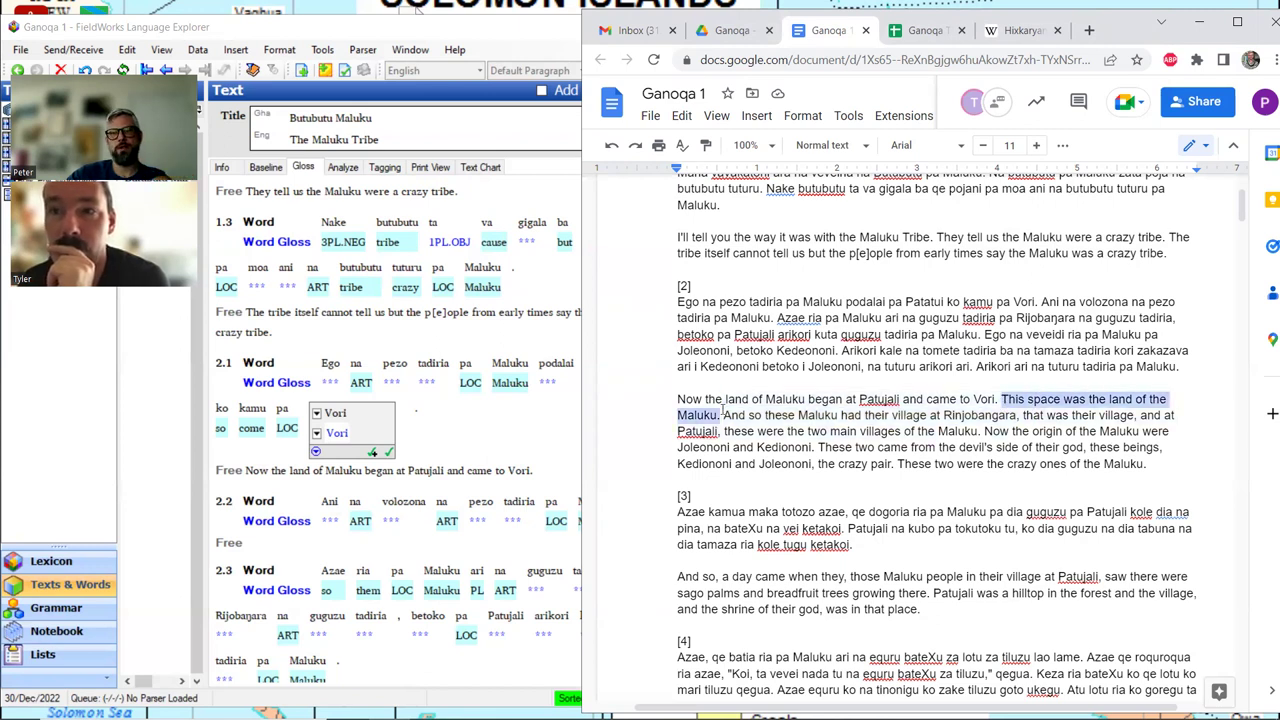
{"action": "left_click", "coordinate": [274, 549]}
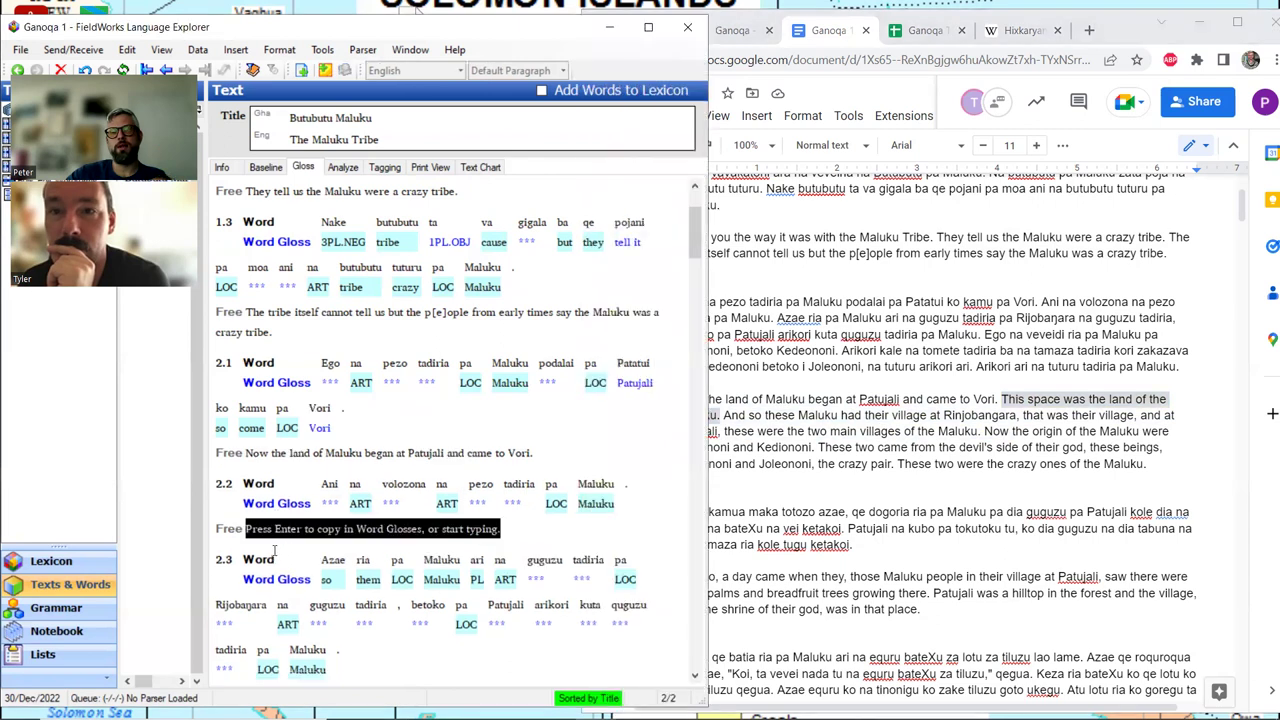
{"action": "key", "text": "ctrl+v"}
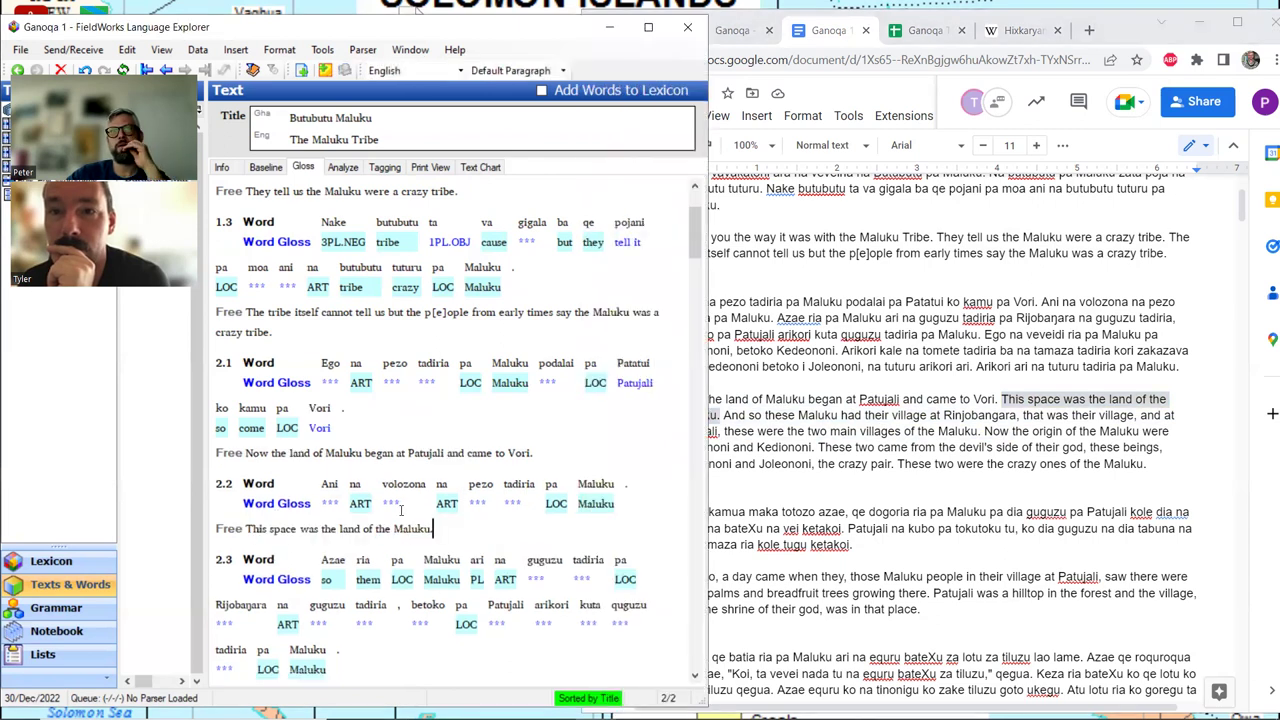